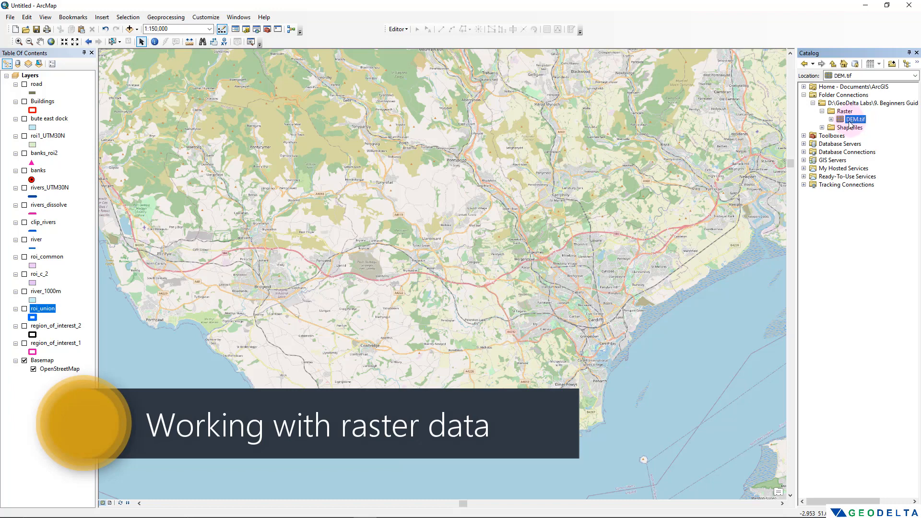
Add DEM.tif from the Raster folder to the map and turn off the Basemap group to inspect the raster's pixels.
left_click_drag(852, 124, 360, 149)
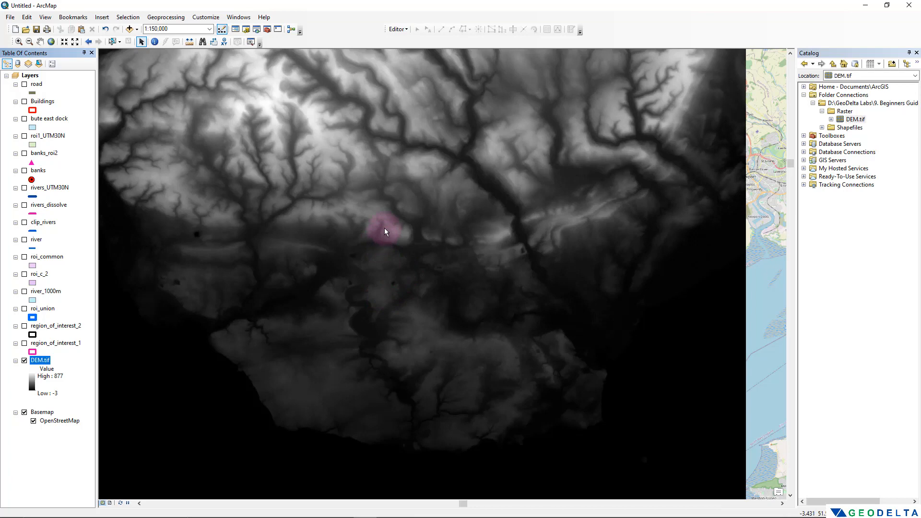
scroll(384, 228, "up", 3)
scroll(384, 230, "up", 5)
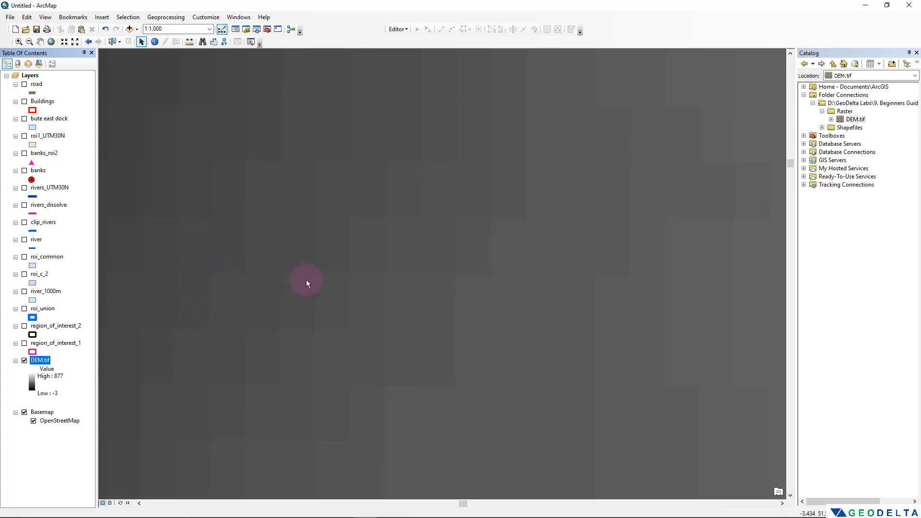
scroll(287, 360, "down", 3)
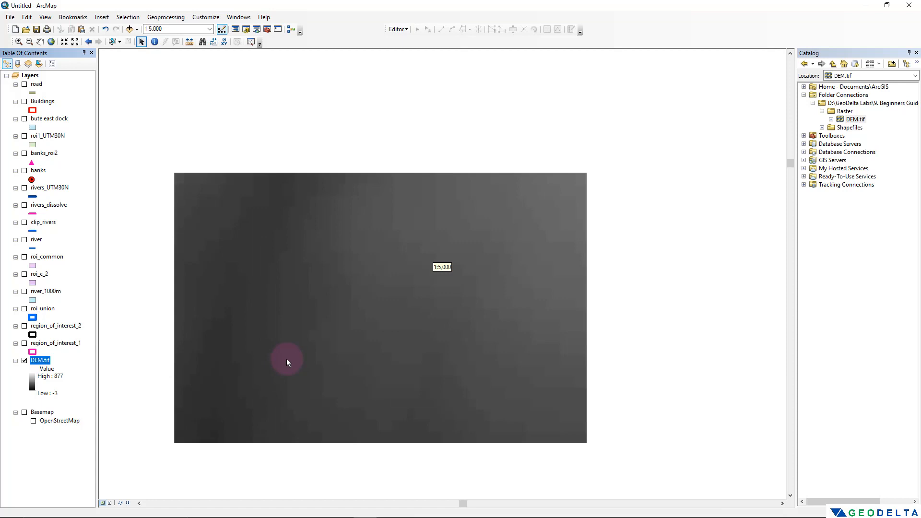
scroll(309, 335, "up", 2)
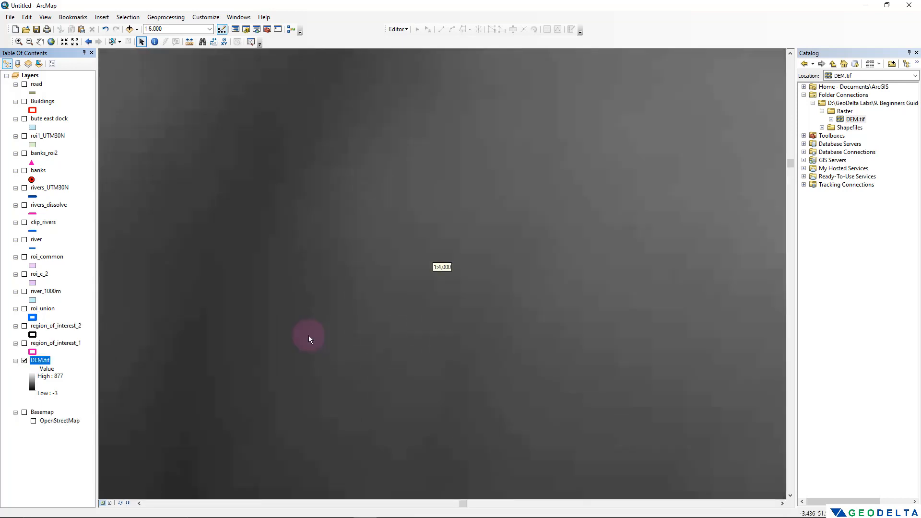
scroll(309, 335, "up", 2)
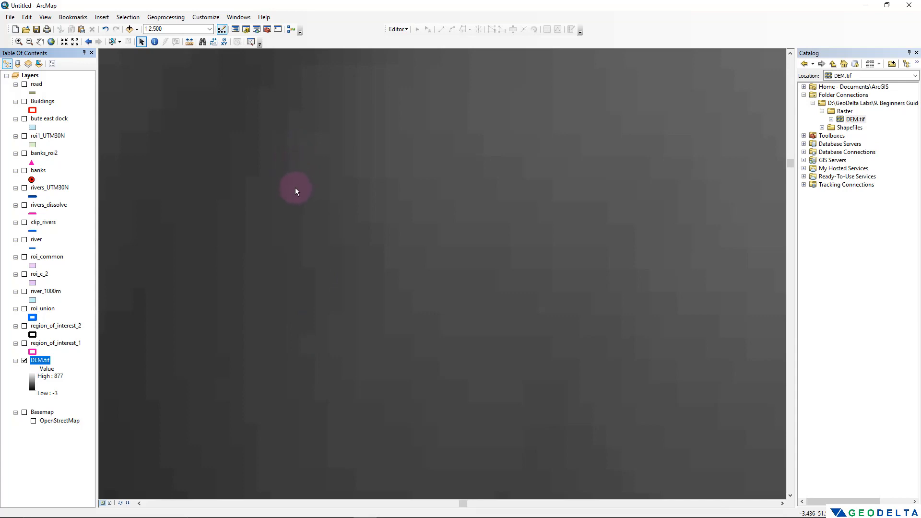
Identify a pixel of the elevation raster with DEM.tif as the layer to identify from, and read its pixel value.
left_click(155, 42)
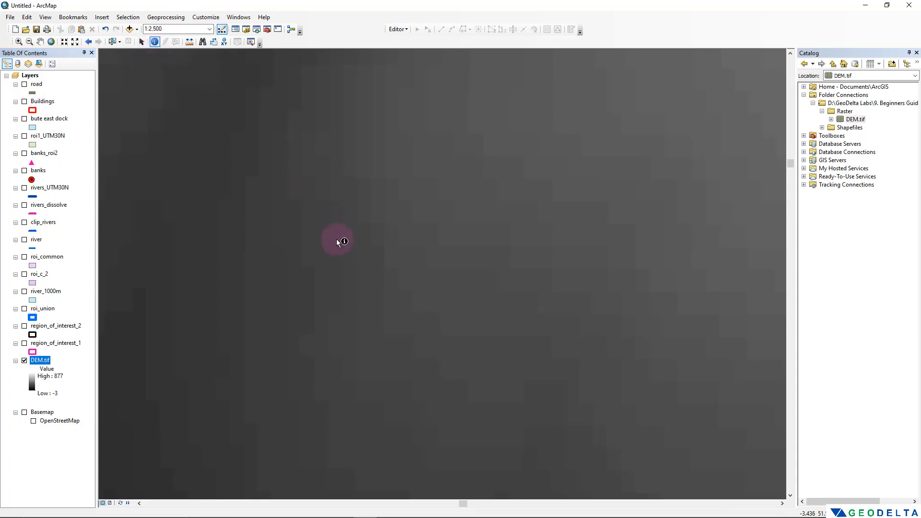
left_click(338, 242)
left_click(311, 122)
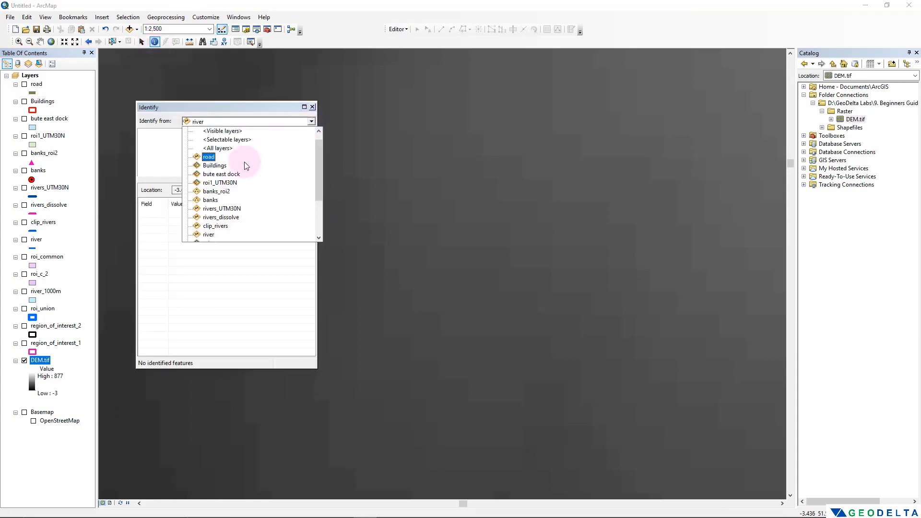
scroll(244, 163, "down", 3)
left_click(210, 234)
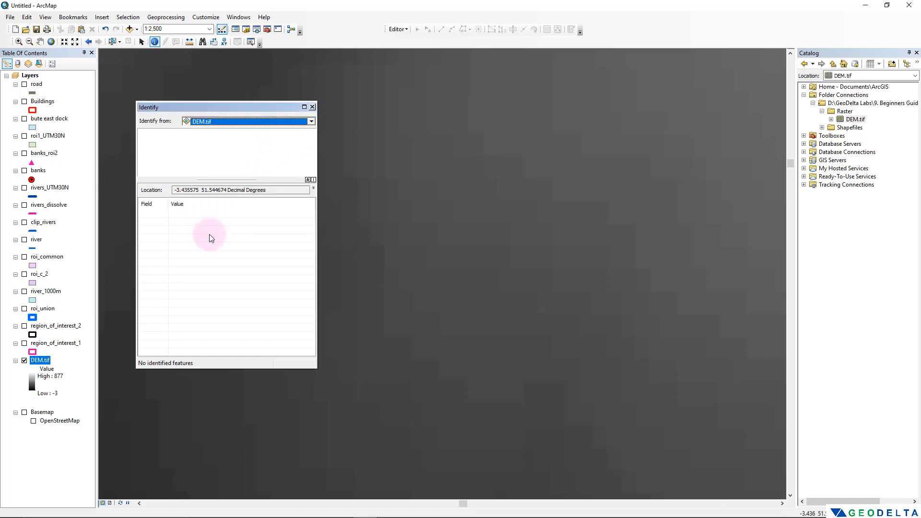
left_click(336, 263)
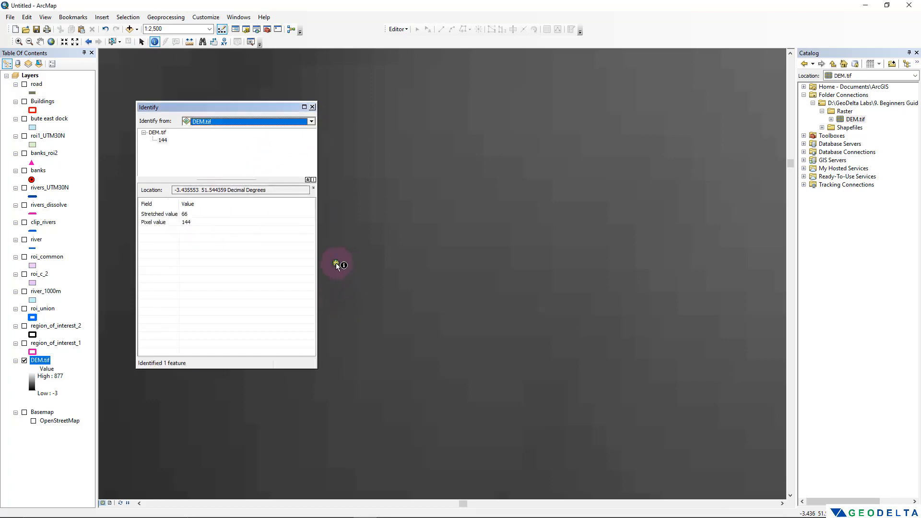
left_click(187, 224)
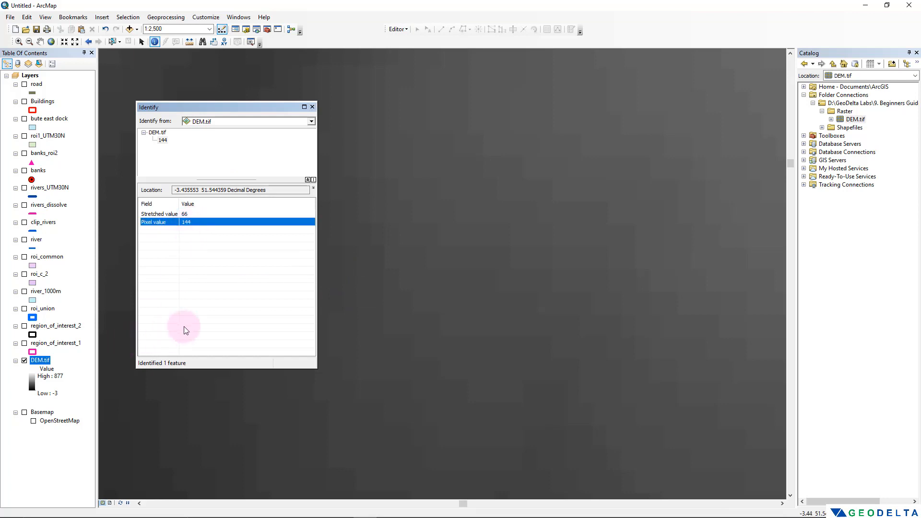
Move the Identify window aside and query the pixel values at two other spots on the DEM.
left_click_drag(216, 114, 159, 115)
left_click_drag(316, 291, 452, 229)
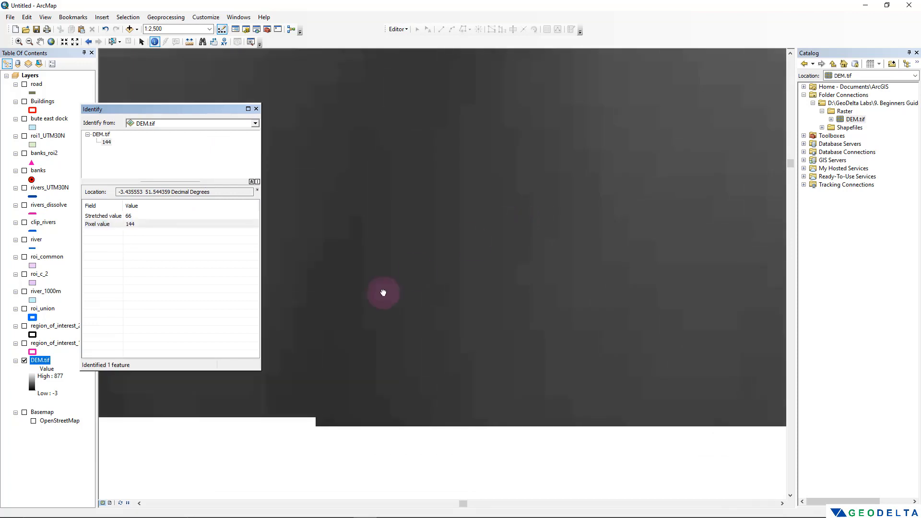
left_click_drag(341, 315, 439, 247)
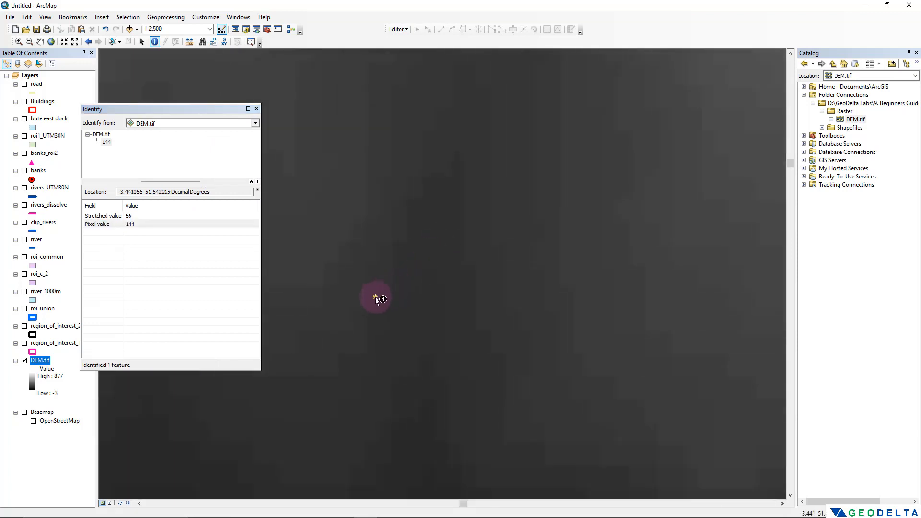
left_click(377, 294)
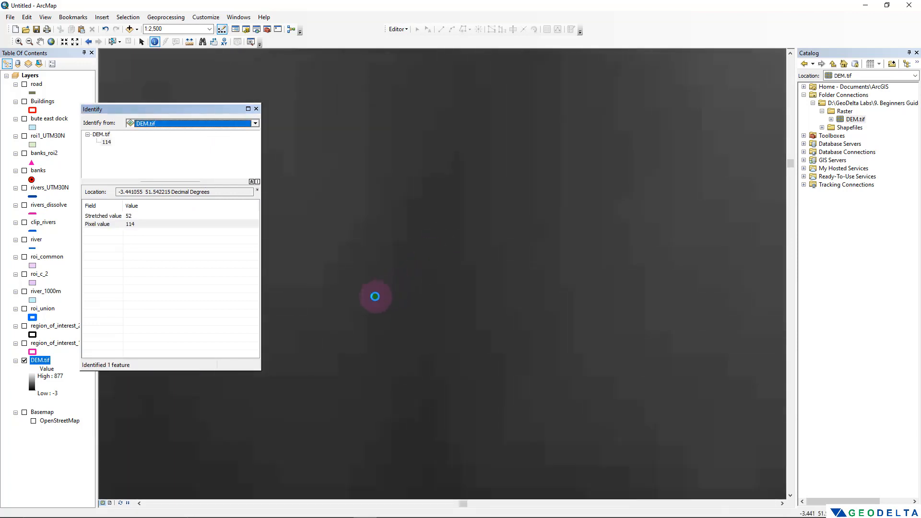
left_click(308, 276)
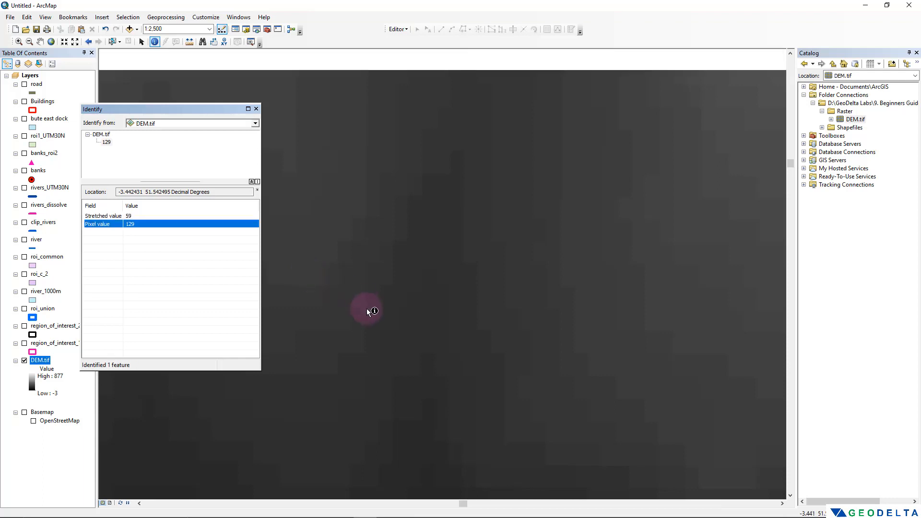
Compare the DEM pixel values of a dark valley area and a brighter ridge with the Identify tool.
scroll(365, 312, "down", 5)
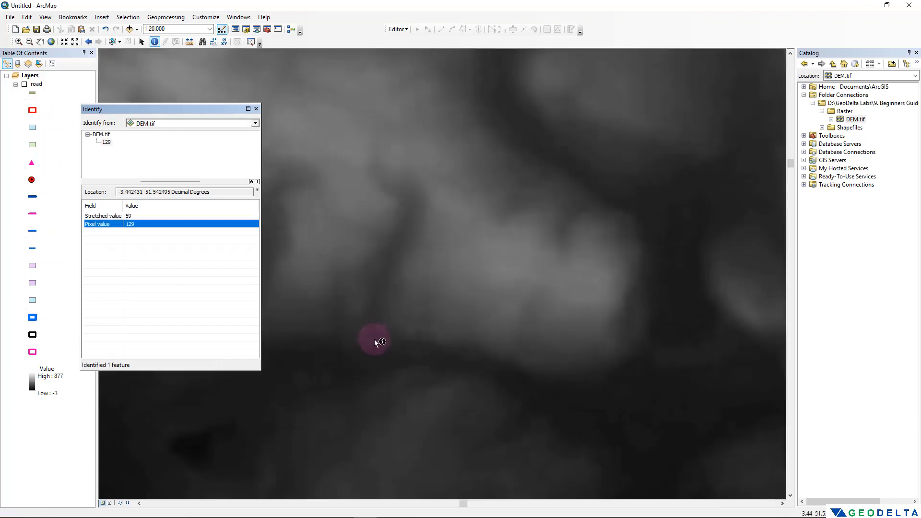
scroll(399, 317, "down", 1)
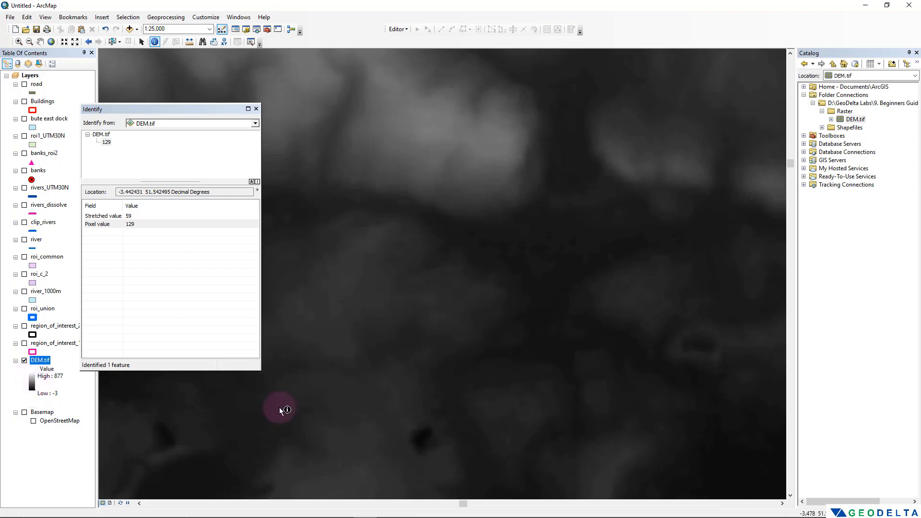
scroll(457, 368, "down", 2)
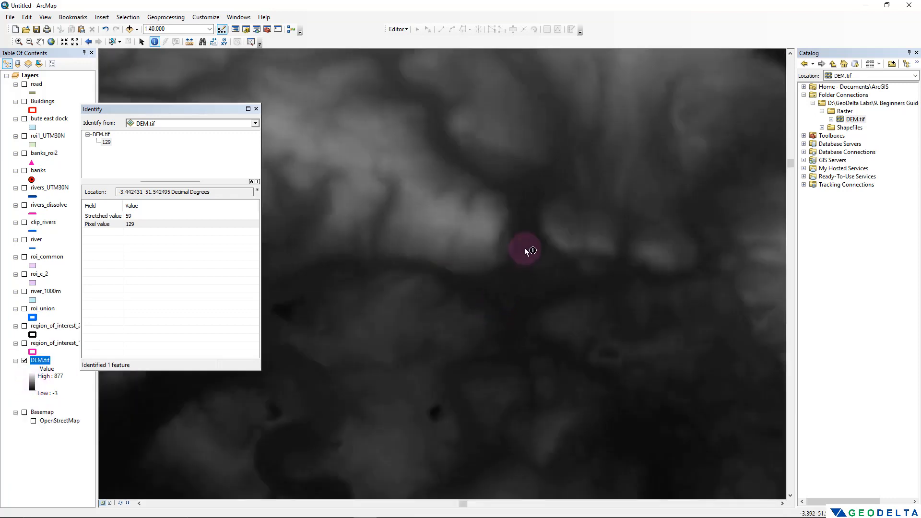
left_click(523, 196)
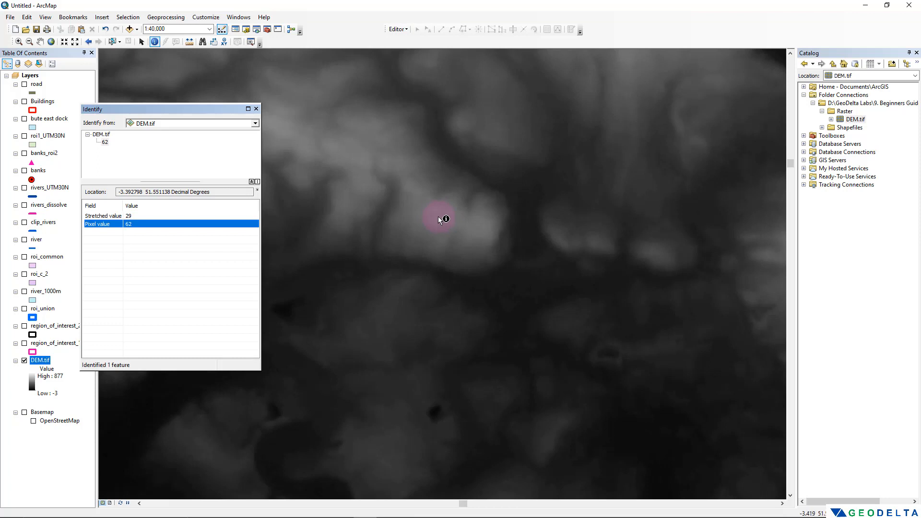
left_click(438, 219)
left_click(131, 224)
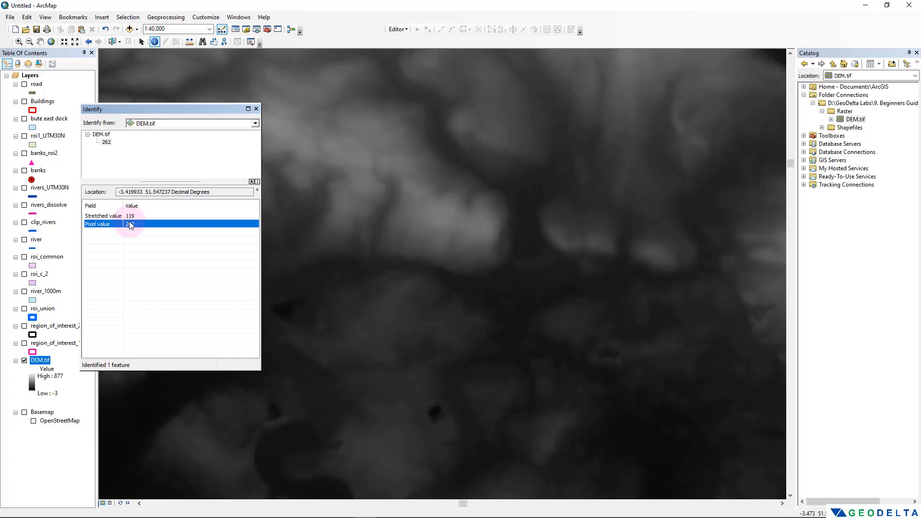
Turn on the rivers_dissolve layer to compare the river courses with the DEM's dark valleys, and close the Identify window.
scroll(403, 265, "down", 3)
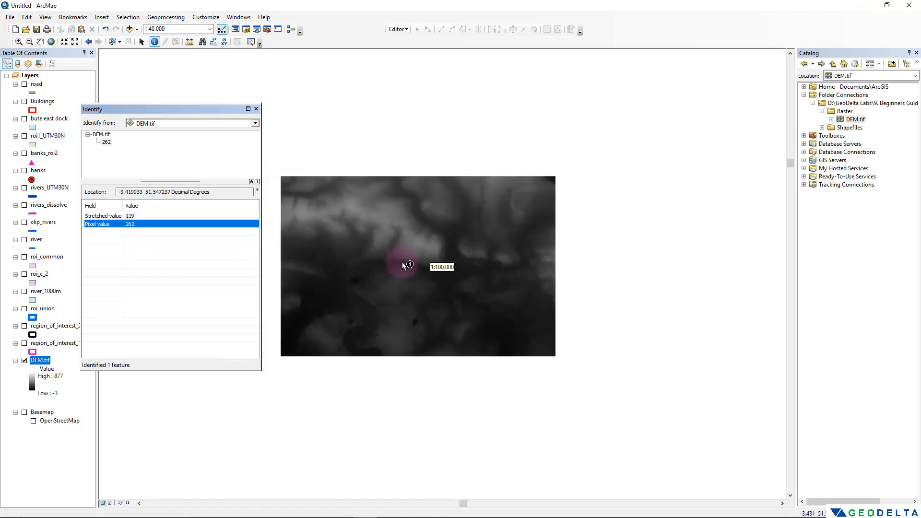
scroll(420, 285, "down", 3)
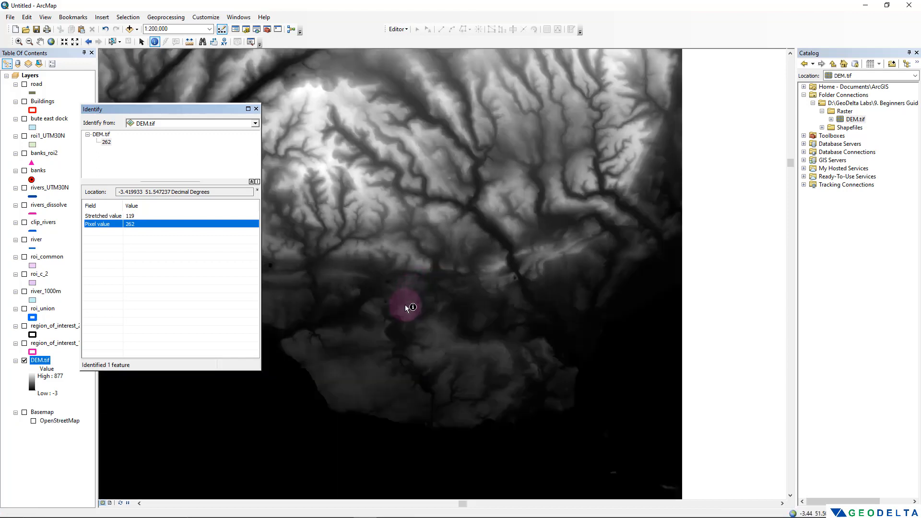
scroll(405, 304, "up", 3)
left_click(24, 205)
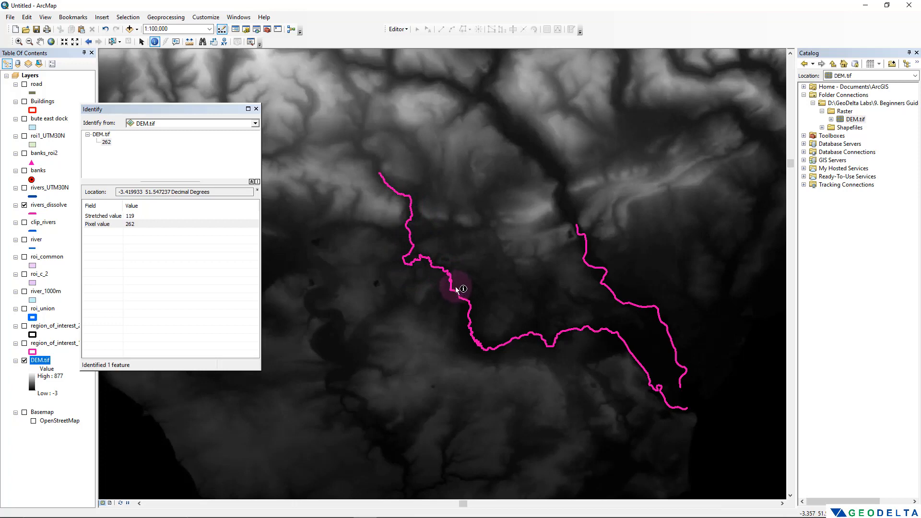
scroll(461, 290, "up", 2)
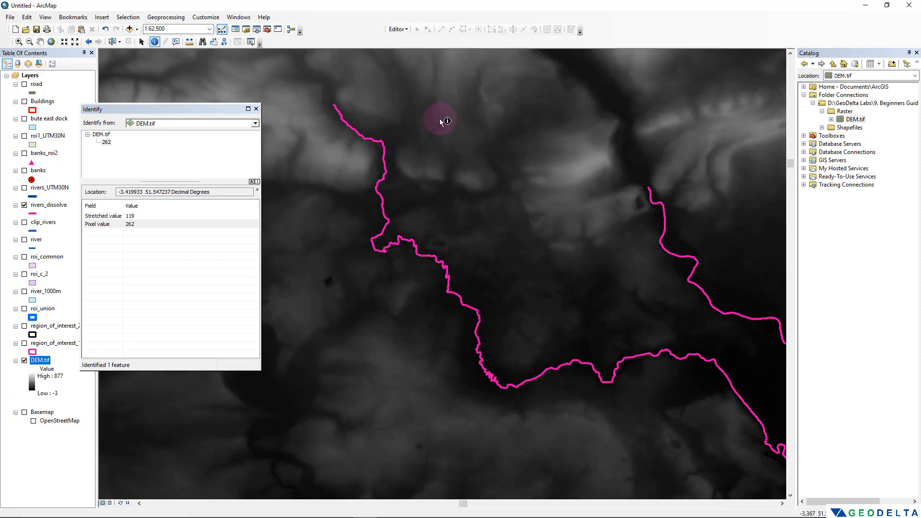
left_click_drag(591, 417, 399, 332)
scroll(615, 417, "up", 1)
left_click_drag(520, 363, 555, 356)
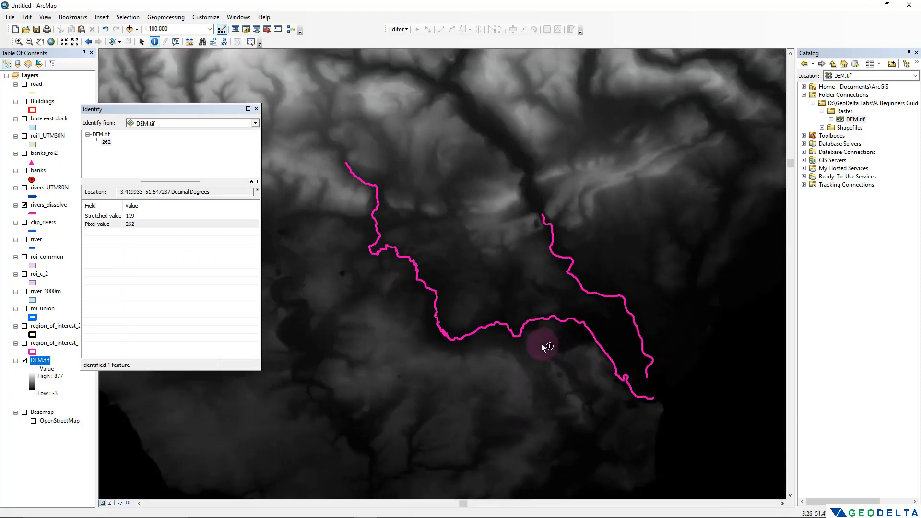
scroll(542, 346, "up", 1)
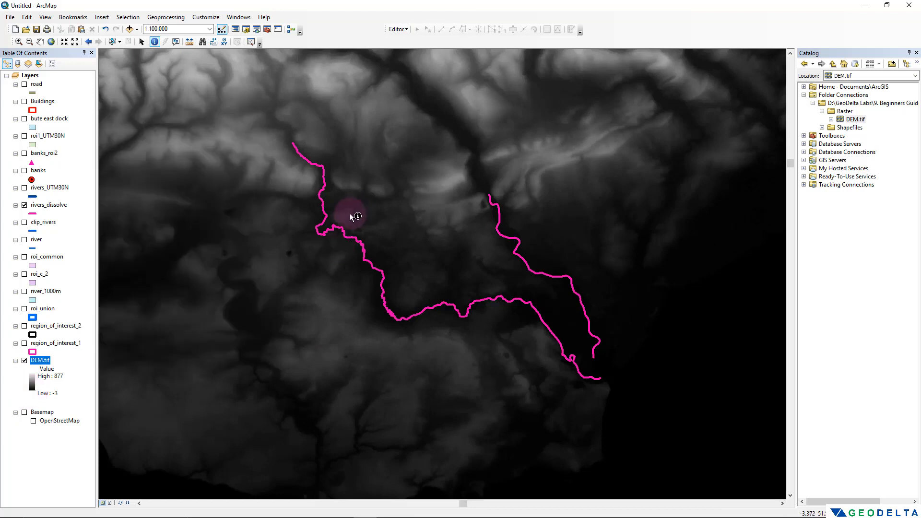
scroll(319, 267, "down", 3)
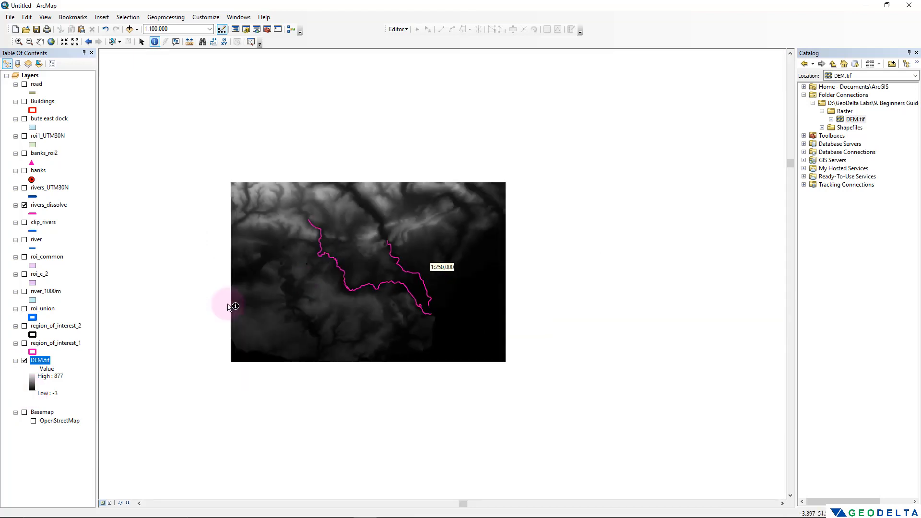
Open the symbology settings in the layer properties of DEM.tif.
left_click(48, 376)
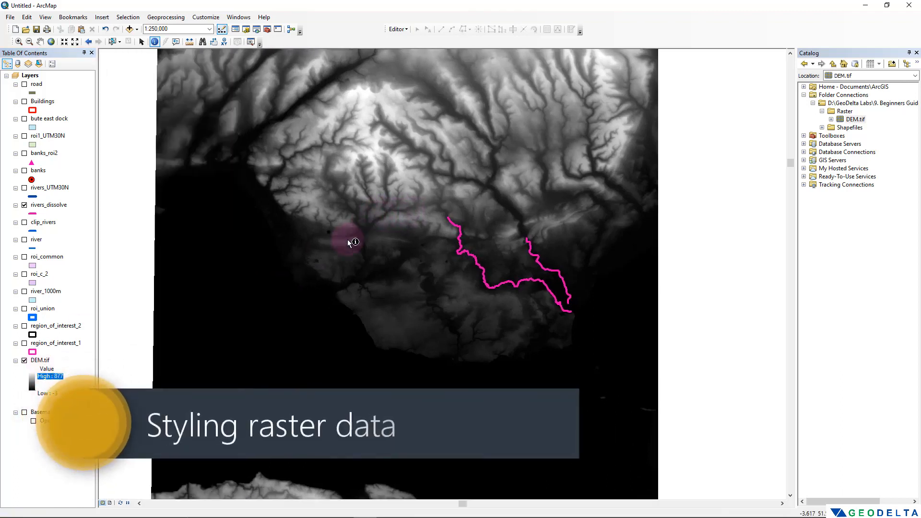
left_click_drag(348, 243, 341, 335)
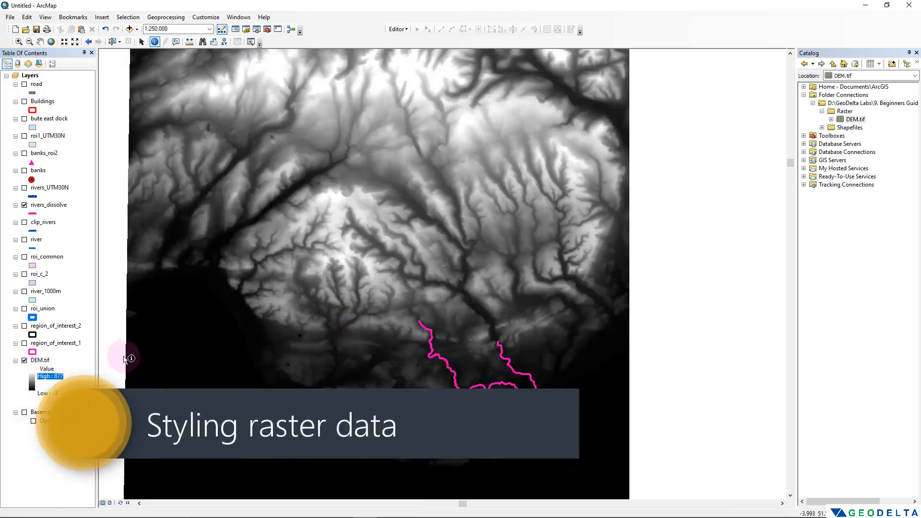
right_click(42, 361)
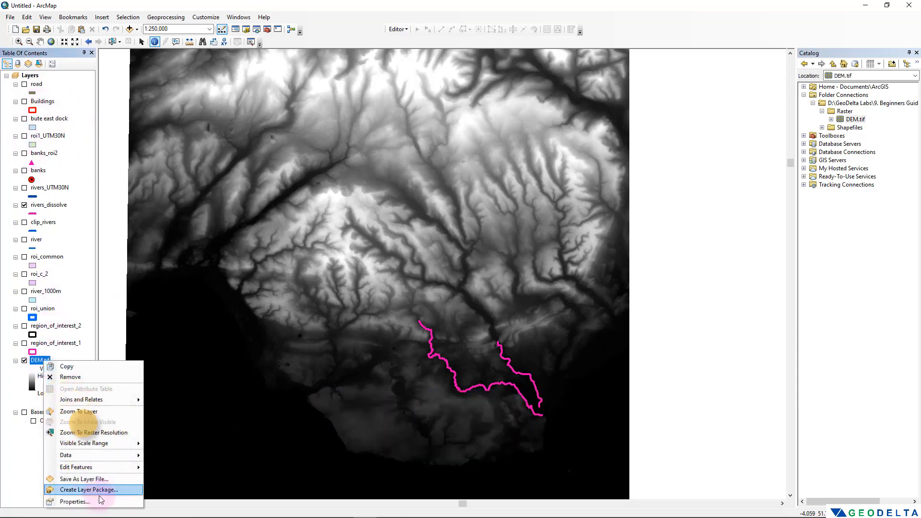
left_click(75, 501)
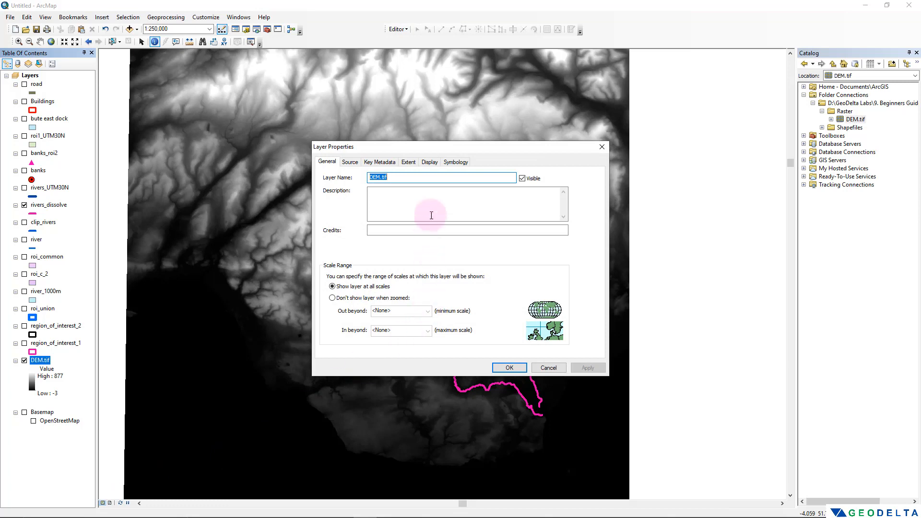
left_click(455, 162)
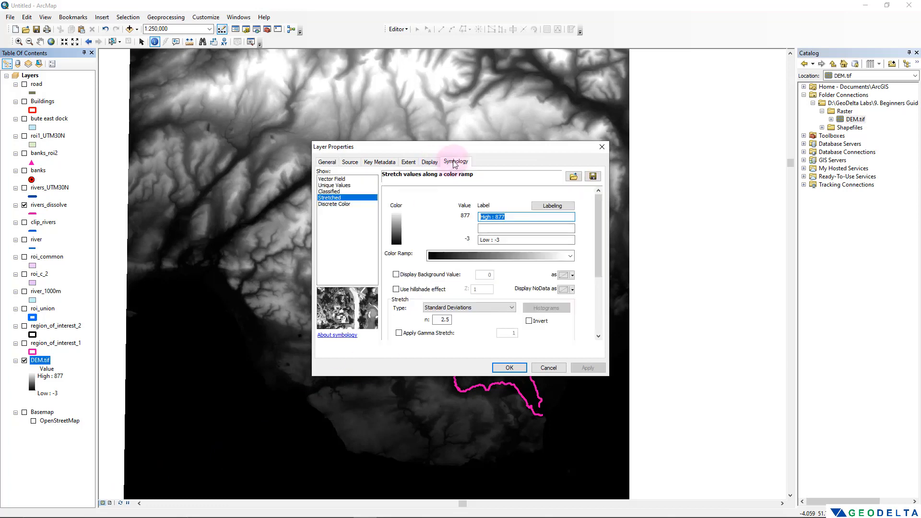
Style the DEM as Stretched with the orange-yellow-green-blue color ramp, and invert the ramp on the map.
left_click_drag(737, 122, 778, 111)
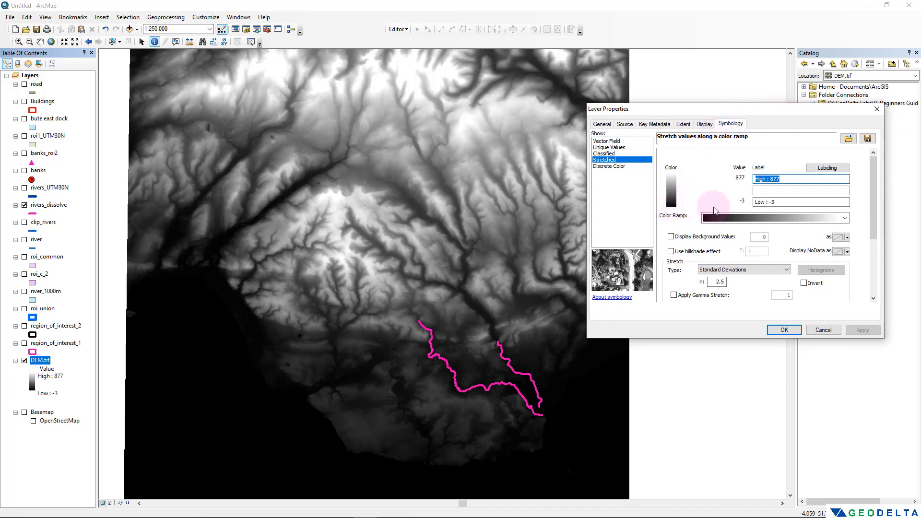
left_click(604, 162)
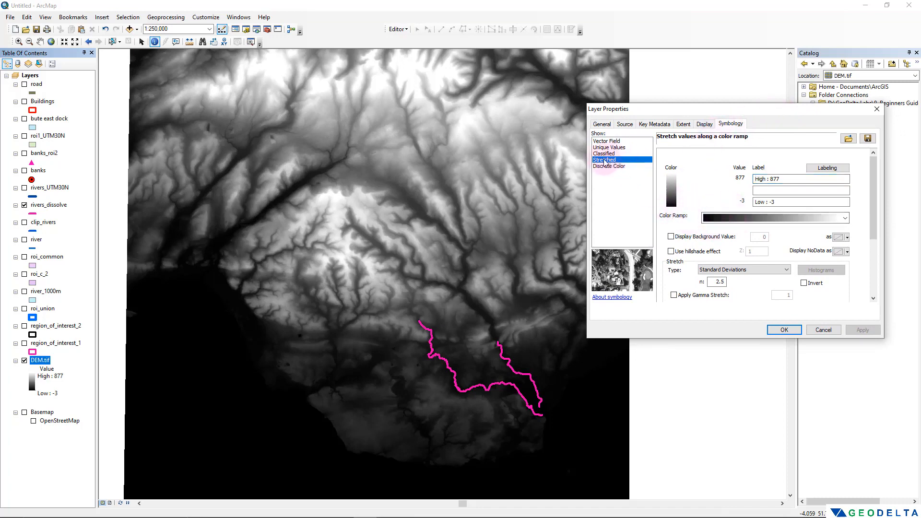
left_click(845, 219)
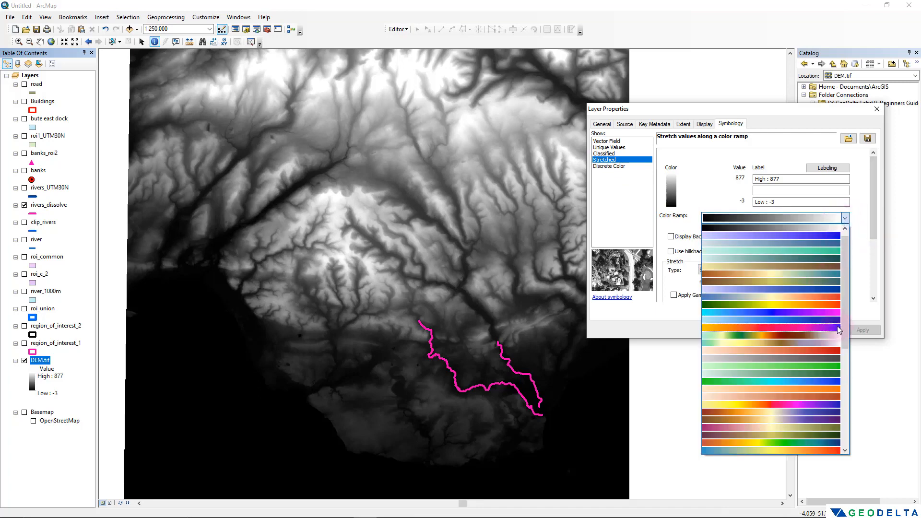
left_click_drag(846, 338, 845, 380)
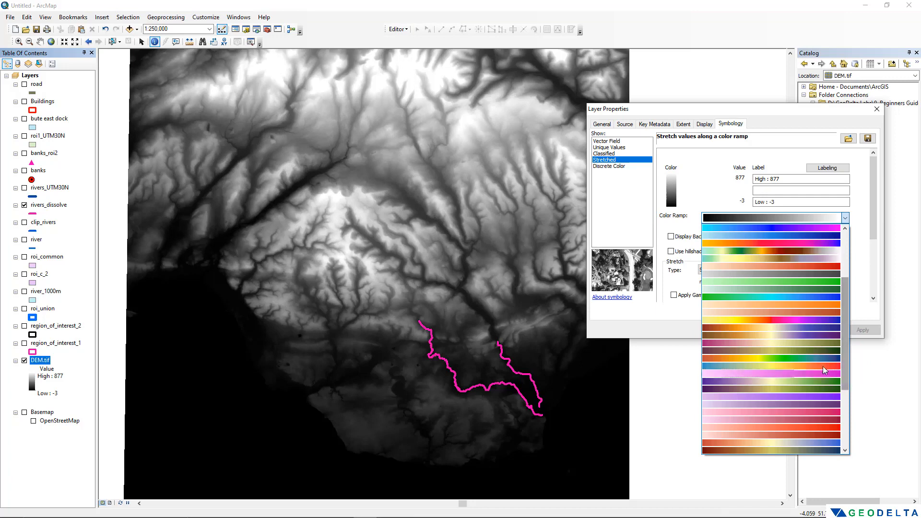
left_click(811, 359)
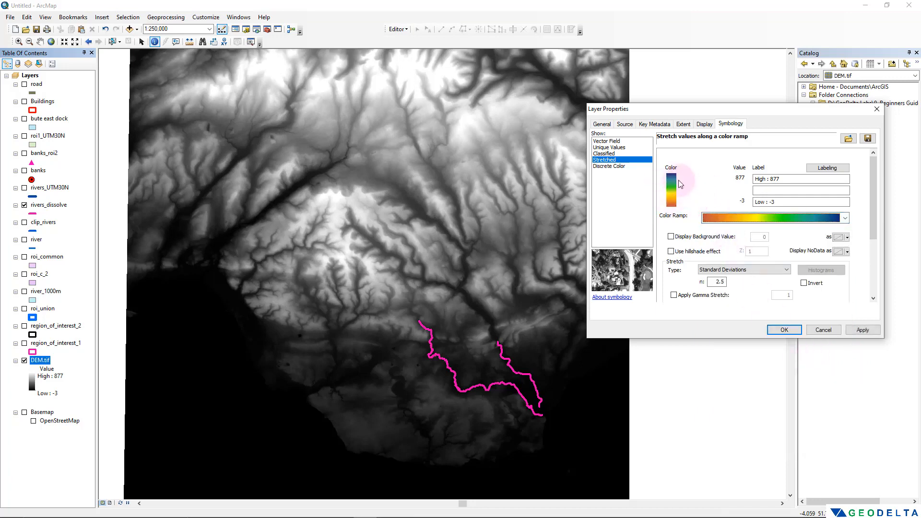
left_click(856, 329)
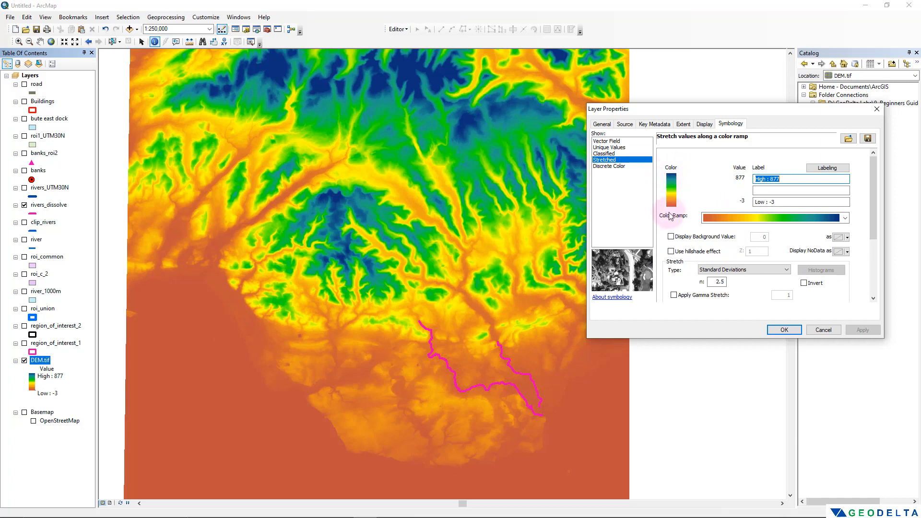
left_click(804, 283)
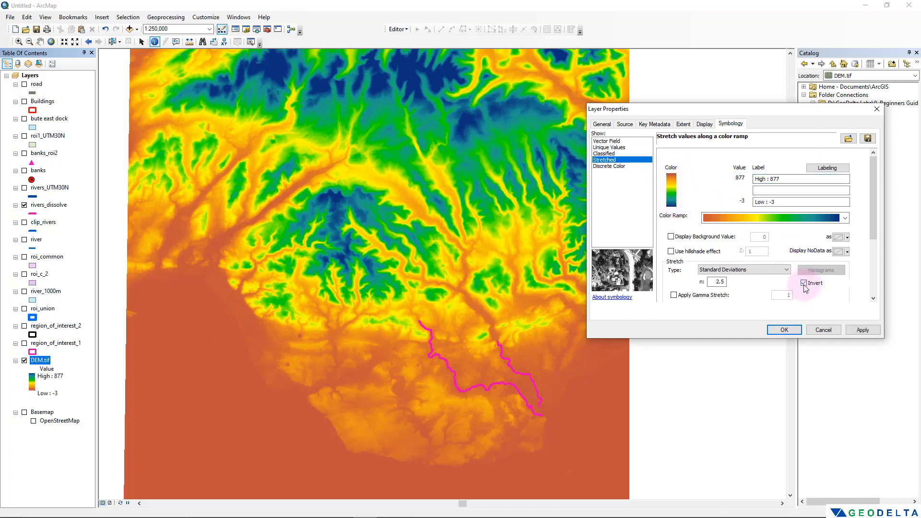
left_click(862, 331)
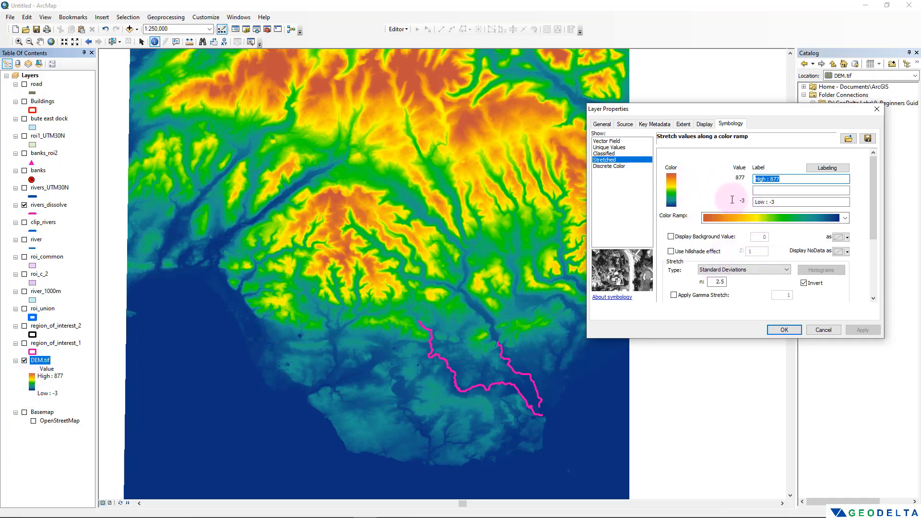
Switch the DEM symbology to Classified with five classes and apply the orange-yellow-green-blue color ramp.
left_click(605, 153)
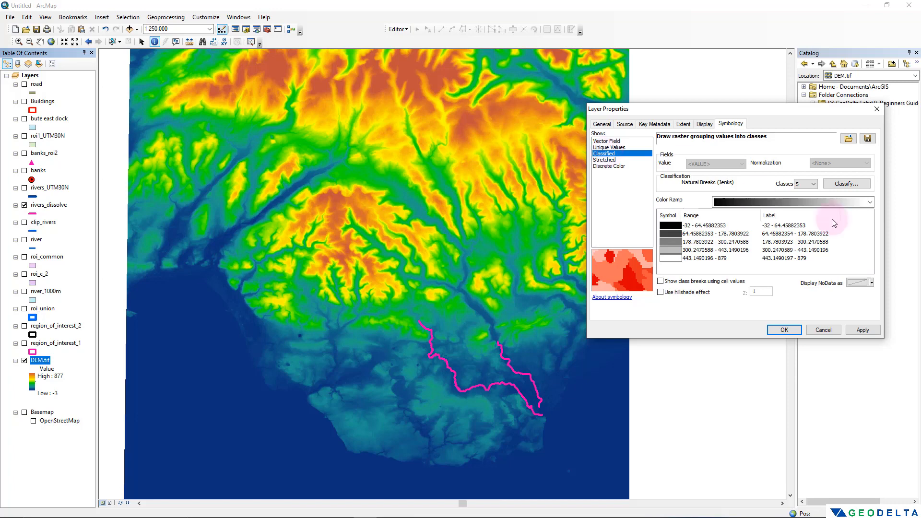
left_click(871, 202)
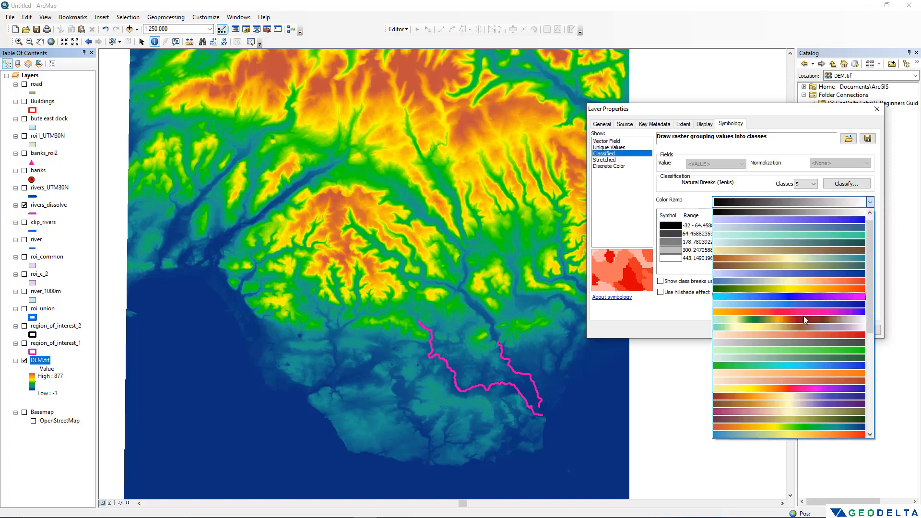
scroll(802, 338, "down", 3)
left_click(797, 364)
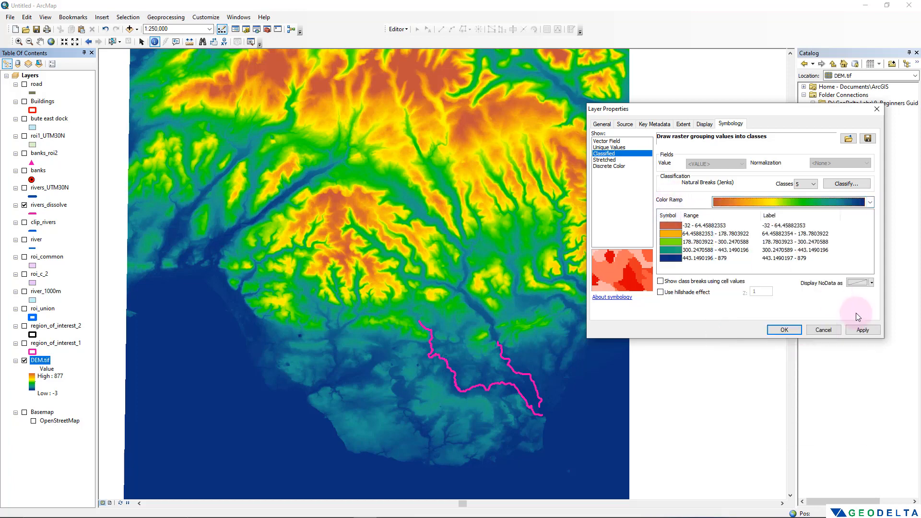
left_click(862, 331)
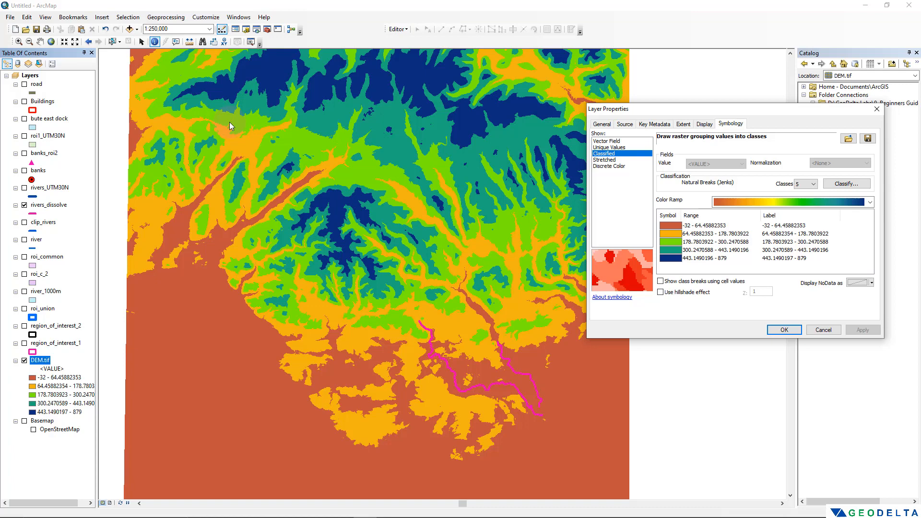
Set the number of DEM classes to 22, apply the classification to the map and close the layer properties.
left_click(814, 185)
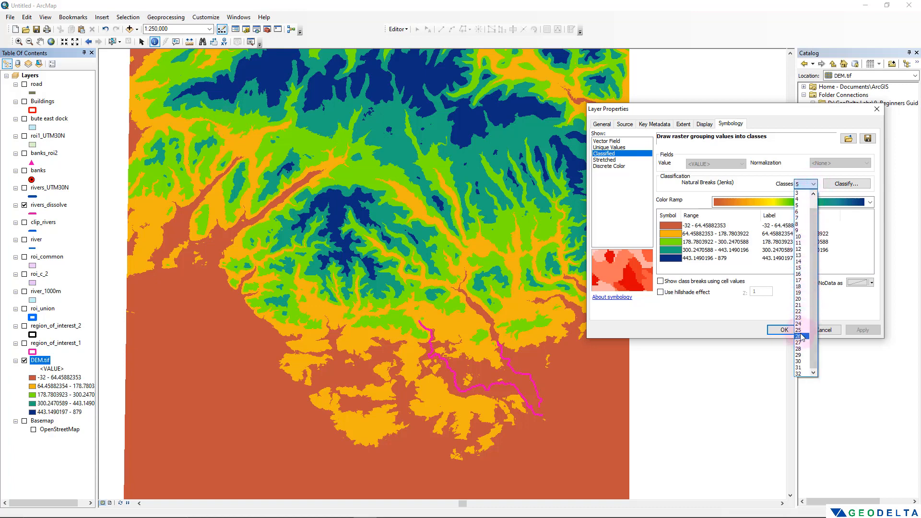
left_click(799, 311)
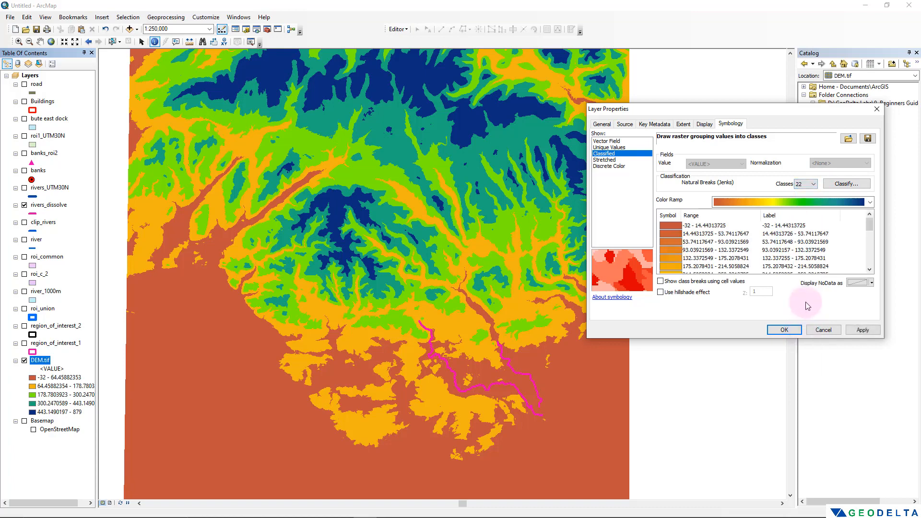
left_click_drag(870, 226, 868, 258)
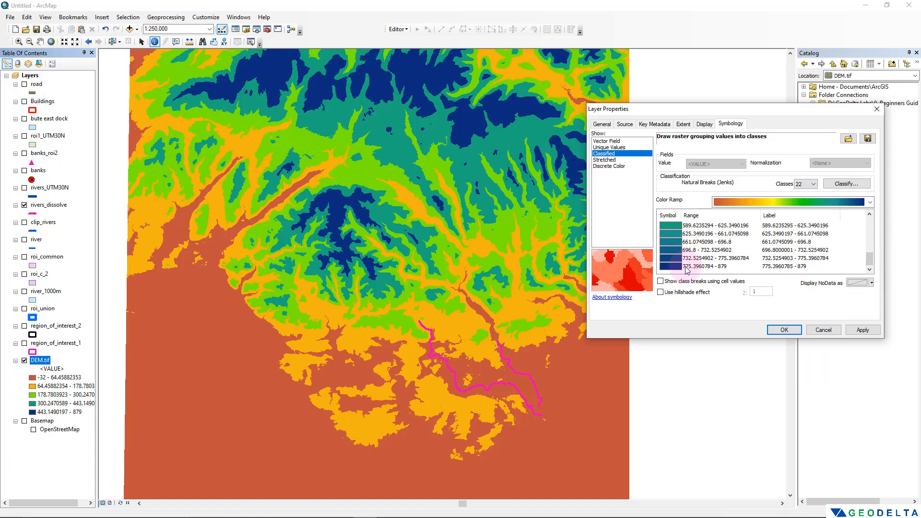
left_click(863, 331)
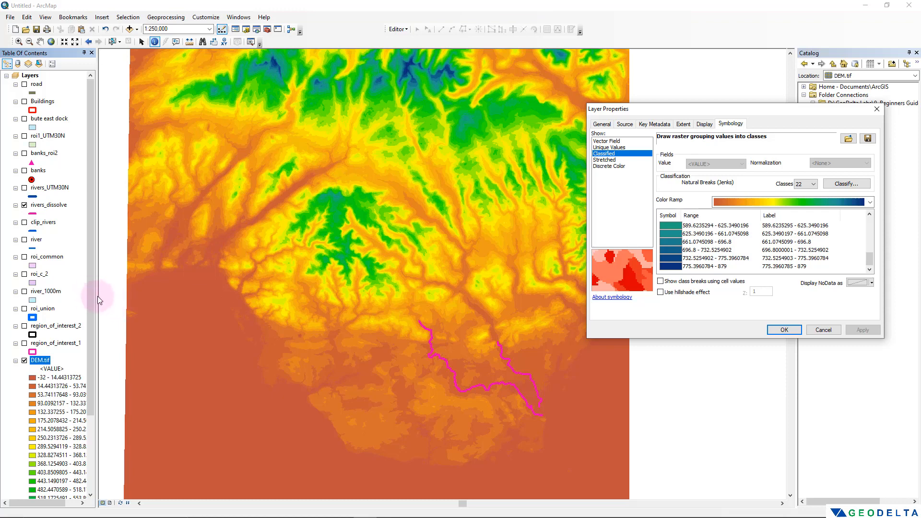
key("Return")
Widen the table of contents to read the DEM's full class ranges, and examine the northern part of the raster.
scroll(97, 295, "down", 4)
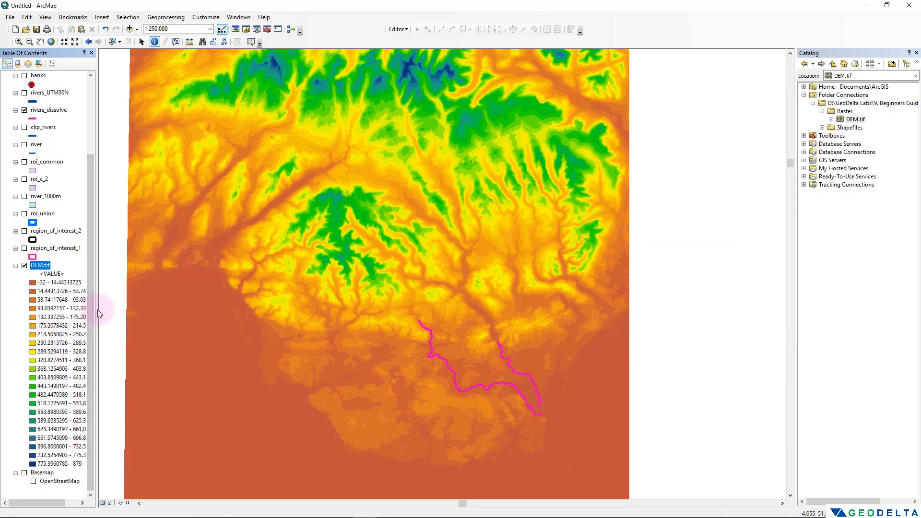
left_click_drag(101, 312, 119, 311)
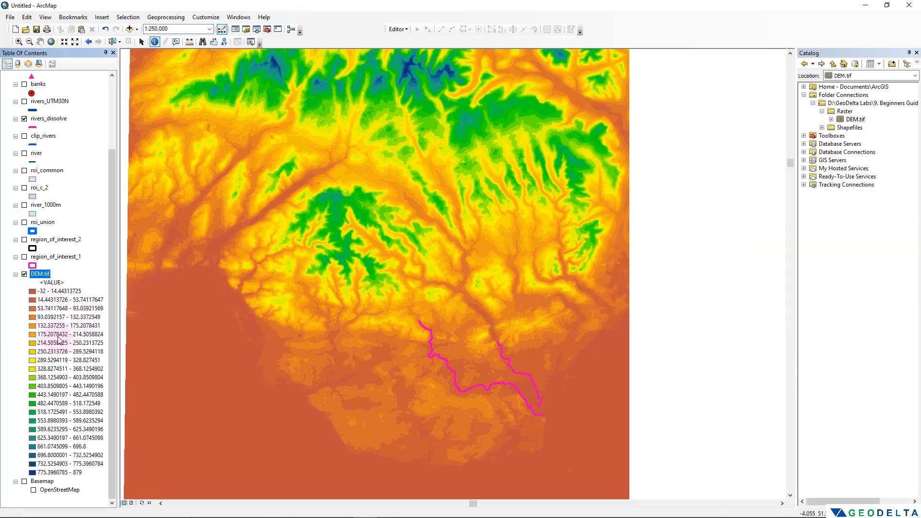
left_click_drag(386, 148, 384, 210)
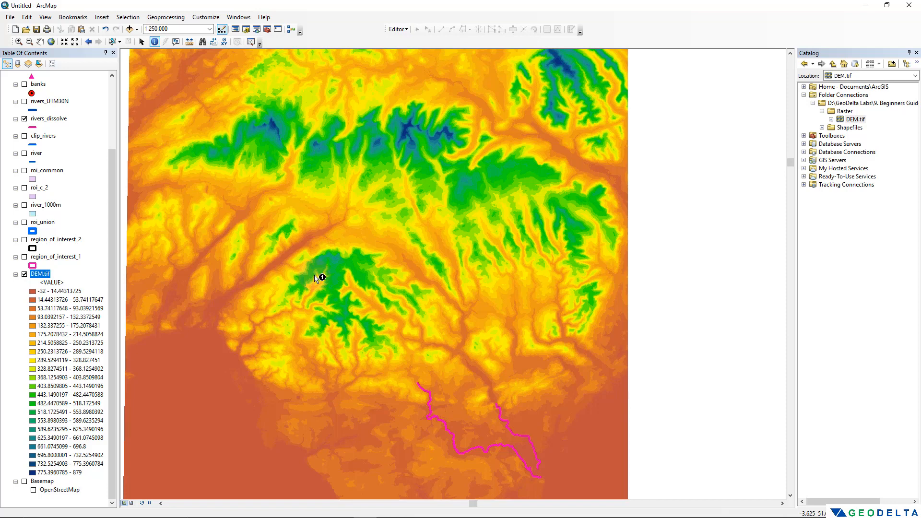
Reopen the symbology settings of DEM.tif, flip the class colors and apply them to the map.
right_click(39, 274)
left_click(76, 417)
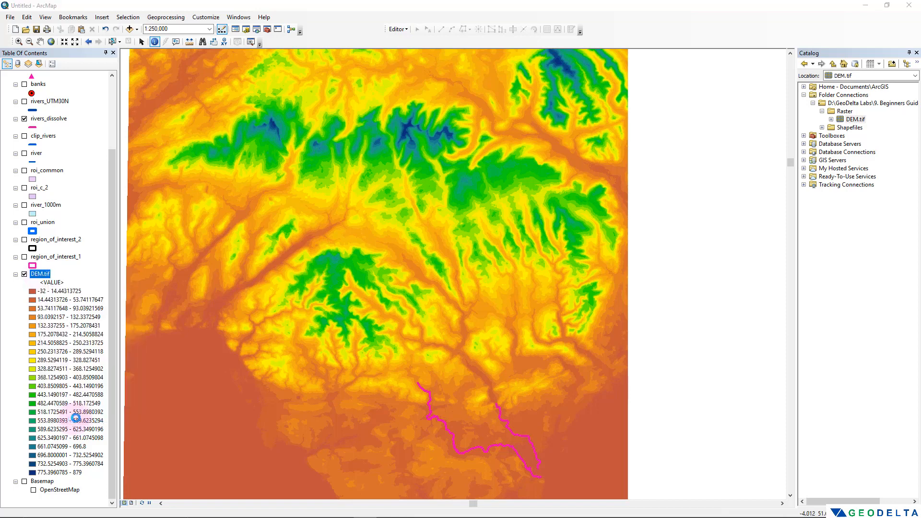
left_click_drag(470, 148, 657, 141)
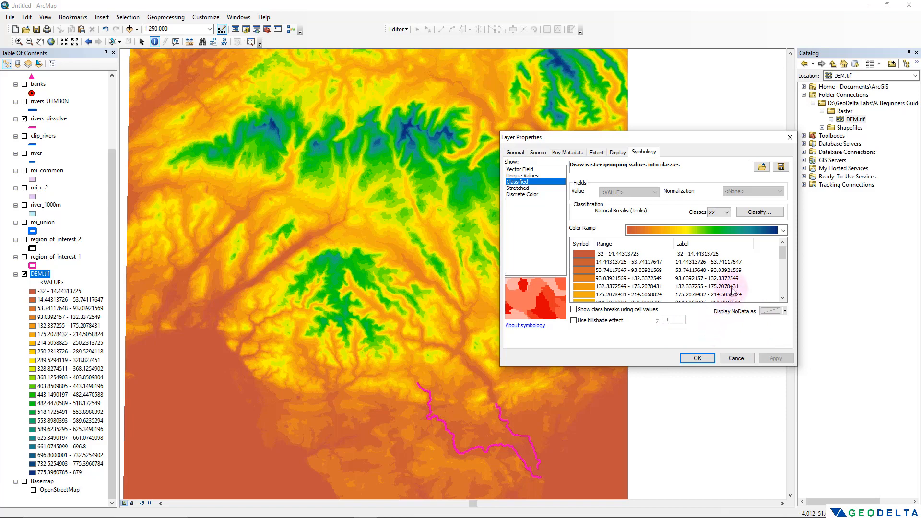
left_click(583, 245)
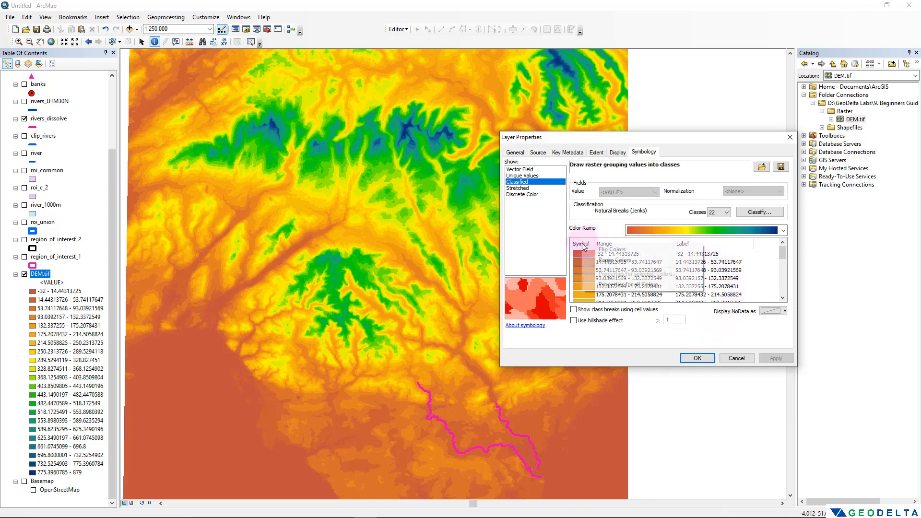
left_click(610, 249)
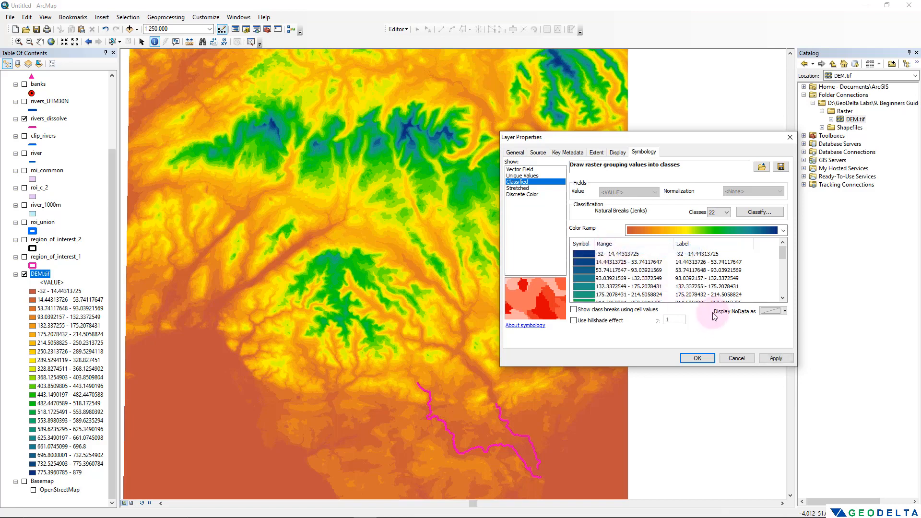
left_click(781, 360)
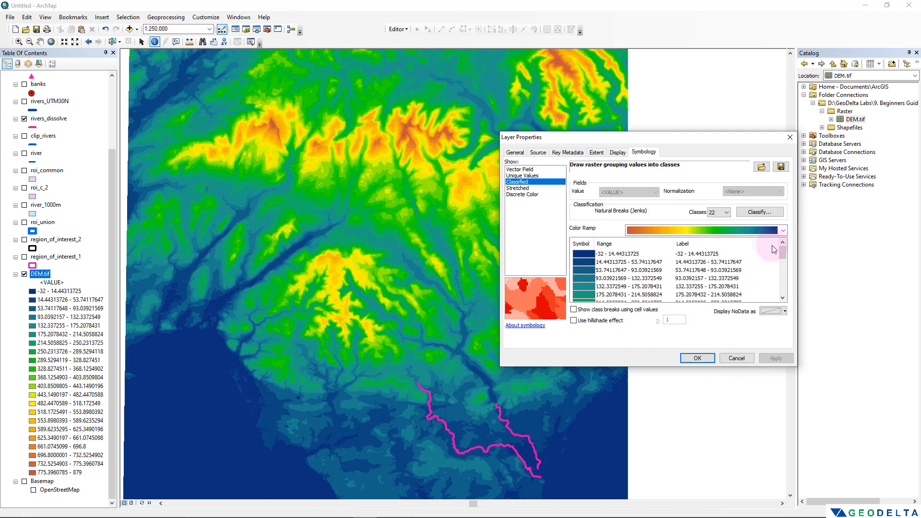
Try shifting several class breaks manually on the histogram in the DEM's classification settings.
left_click(765, 212)
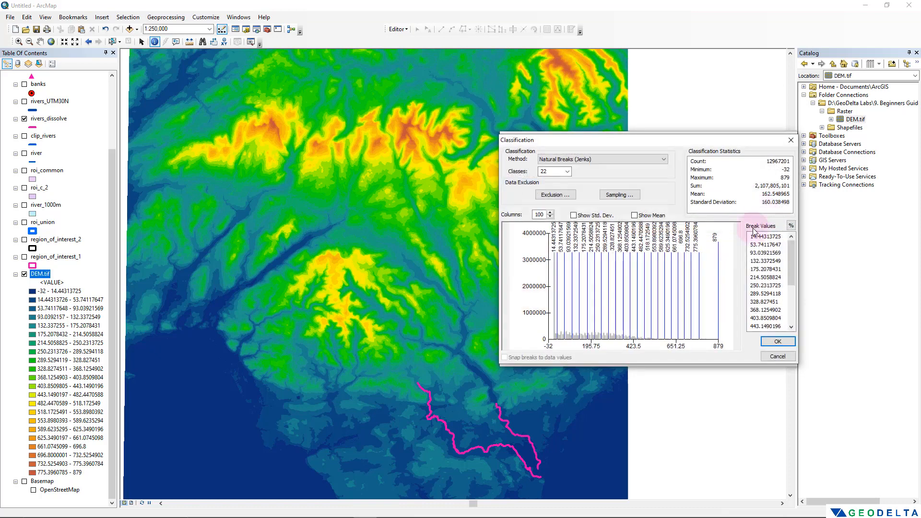
left_click_drag(699, 269, 654, 288)
left_click_drag(645, 290, 617, 288)
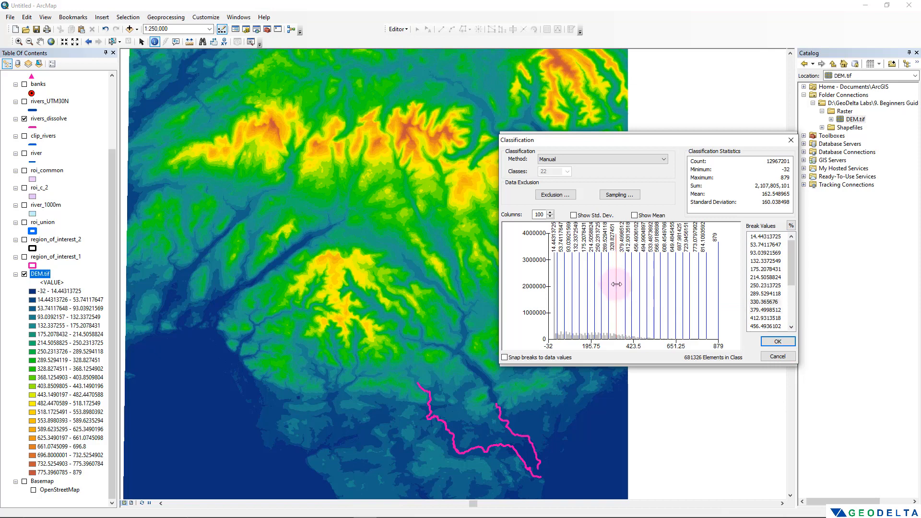
left_click(608, 284)
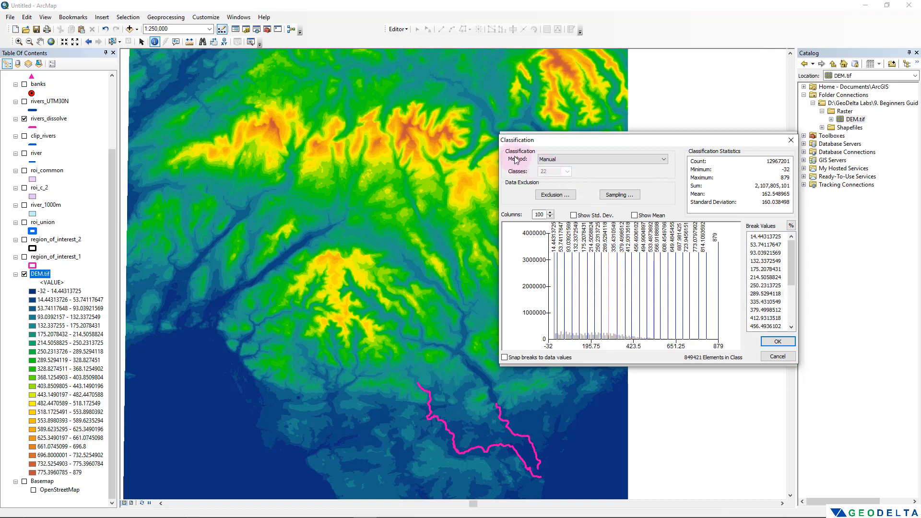
Change the classification method to Equal Interval with 22 classes and apply it to the DEM.
left_click(561, 160)
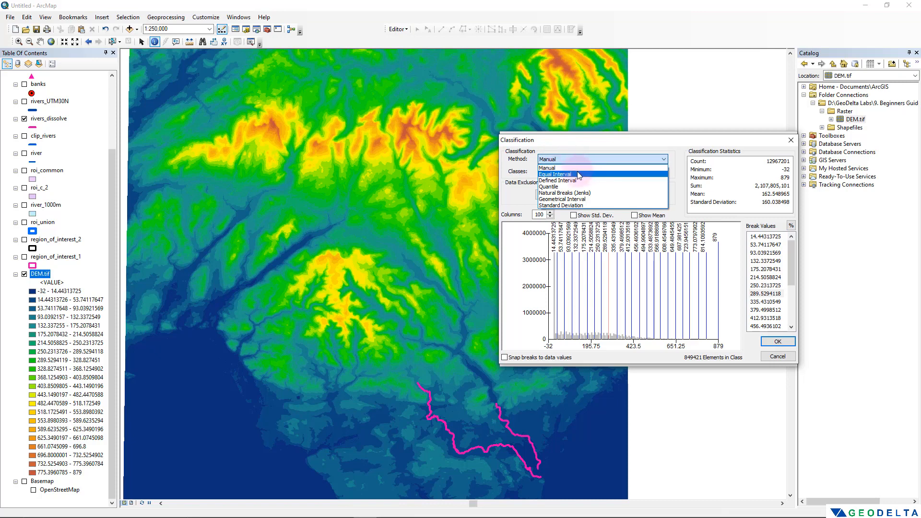
left_click(577, 174)
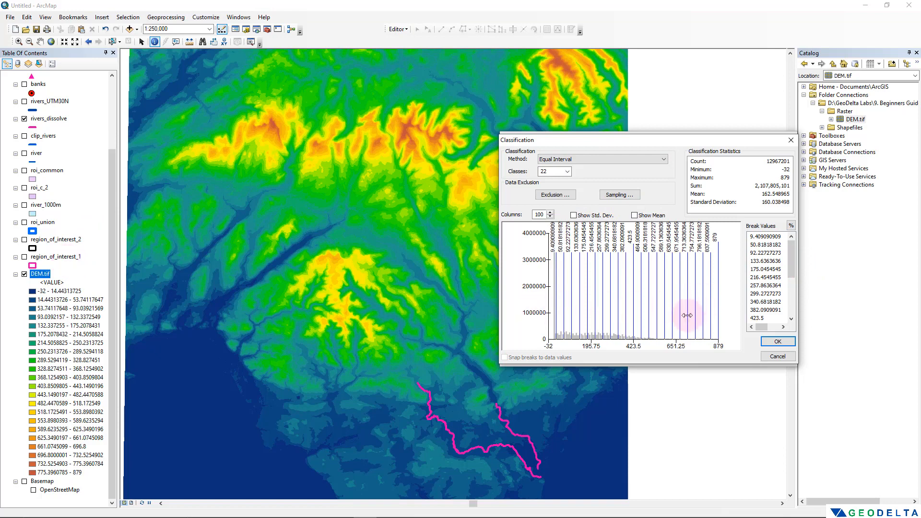
left_click(778, 342)
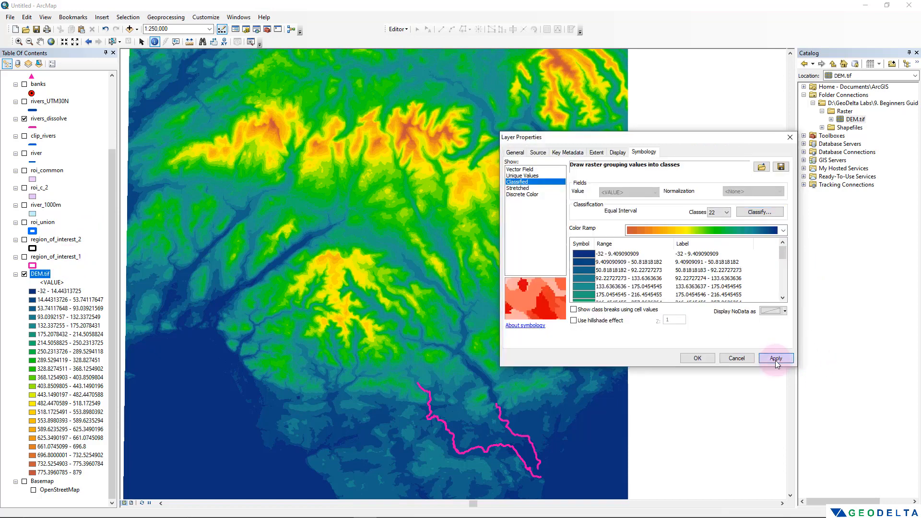
left_click(776, 361)
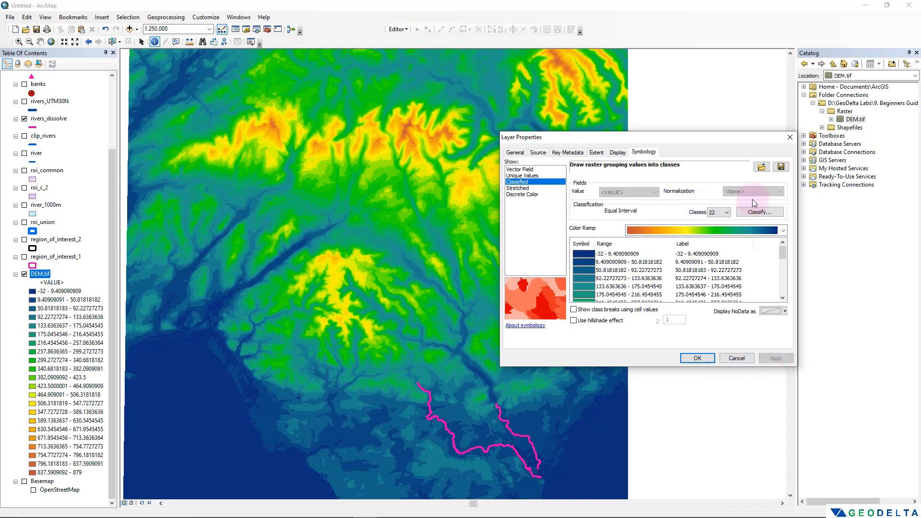
Change the classification method to Quantile with 22 classes and apply it to the DEM.
left_click(760, 213)
left_click(579, 160)
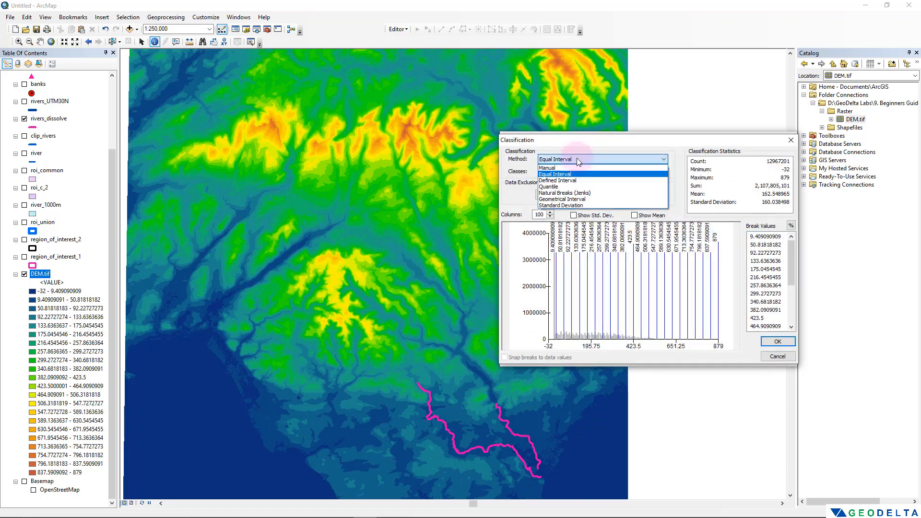
left_click(576, 187)
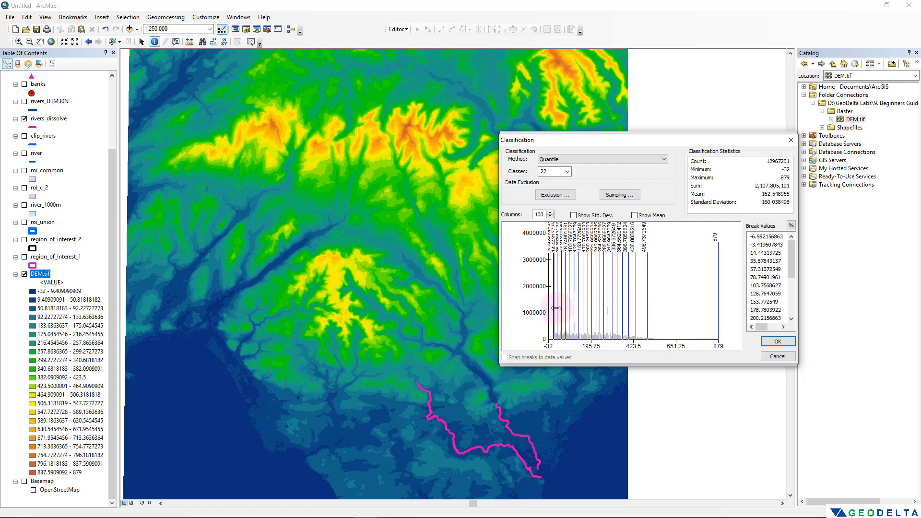
left_click(778, 341)
left_click(774, 359)
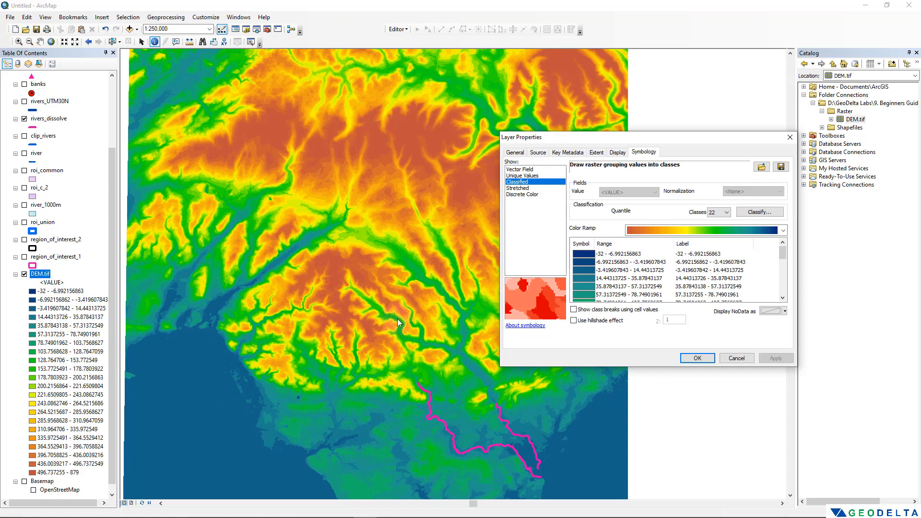
Change the DEM's classification method to Equal Interval with 10 classes and apply it to the map.
left_click(760, 212)
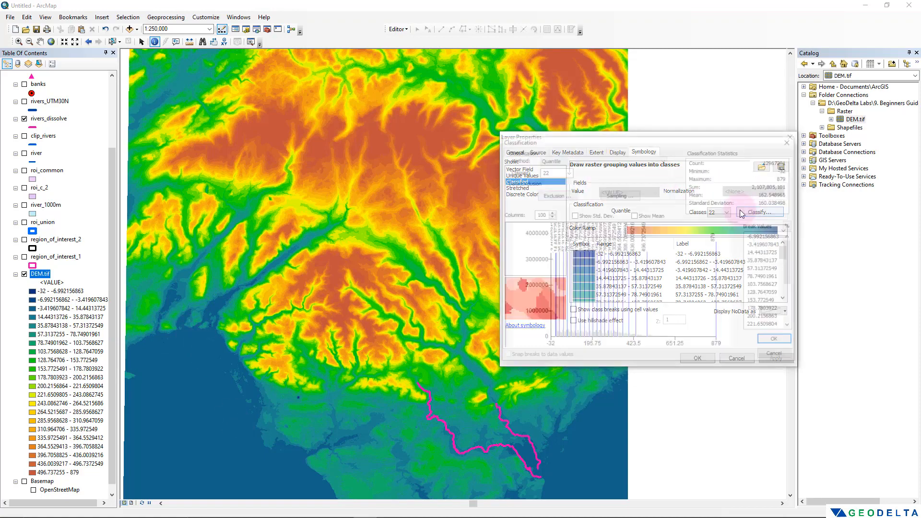
left_click(590, 159)
left_click(586, 174)
left_click(567, 171)
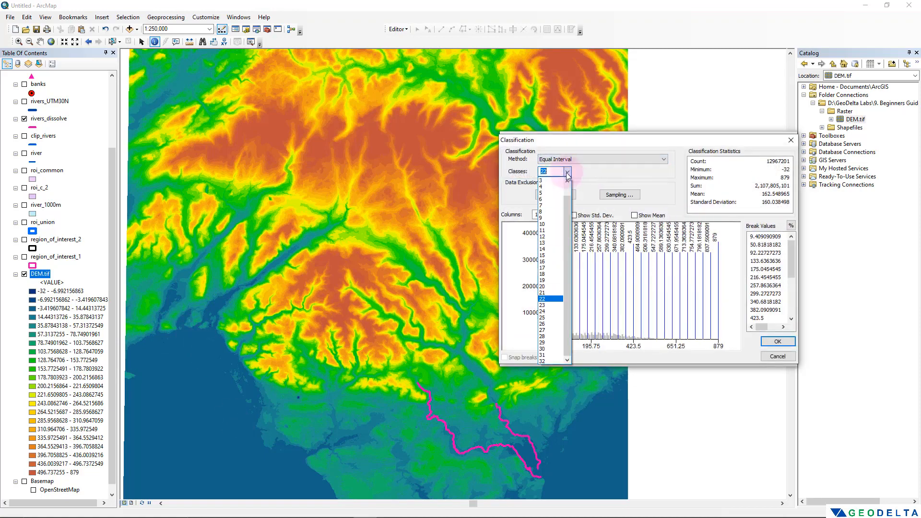
left_click(551, 219)
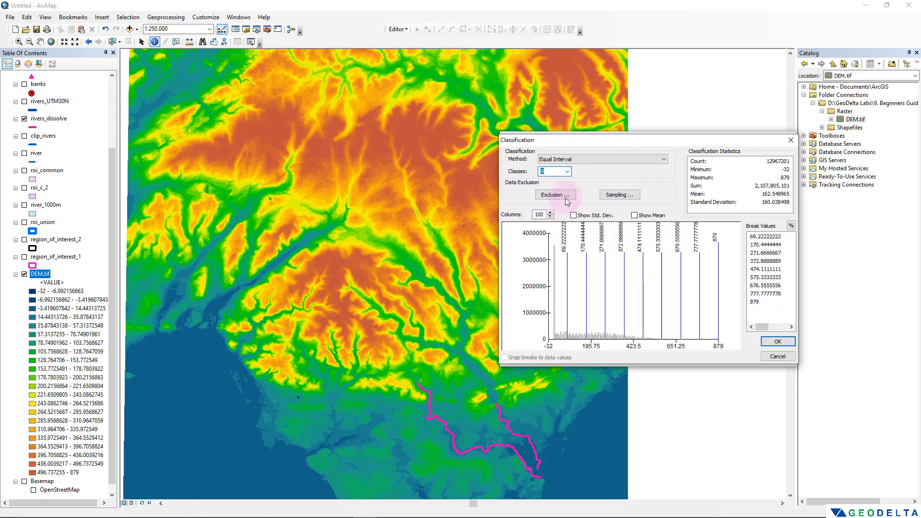
left_click(568, 171)
left_click(554, 223)
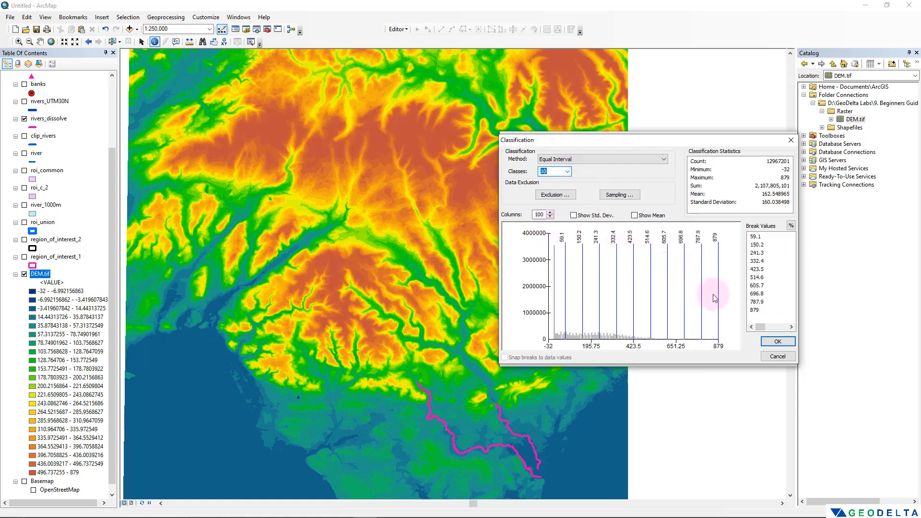
left_click(779, 340)
left_click(781, 356)
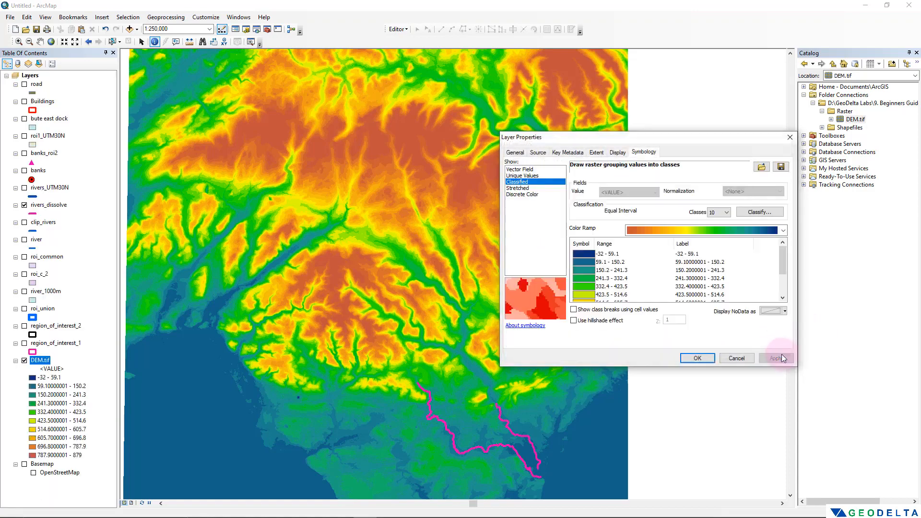
left_click(697, 358)
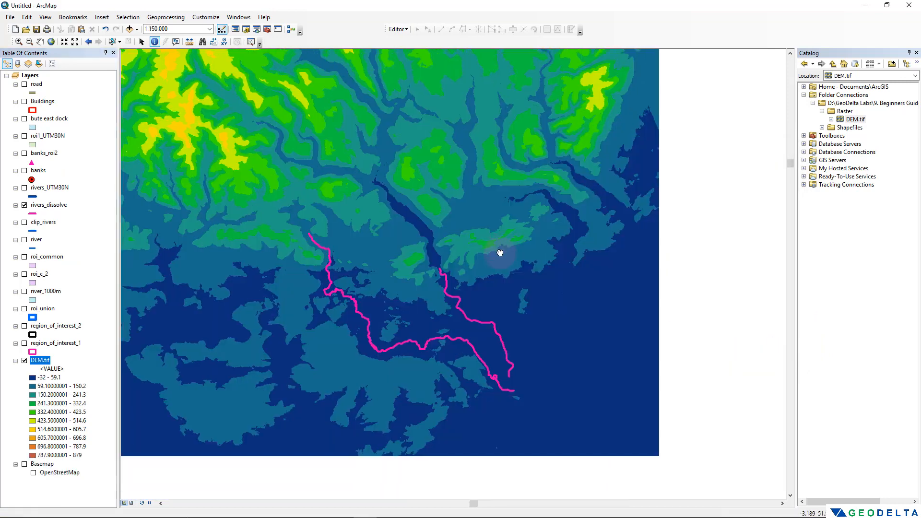
Switch DEM.tif to stretched symbology with the red-yellow-blue color ramp, invert it and apply it to the map.
left_click_drag(500, 253, 502, 228)
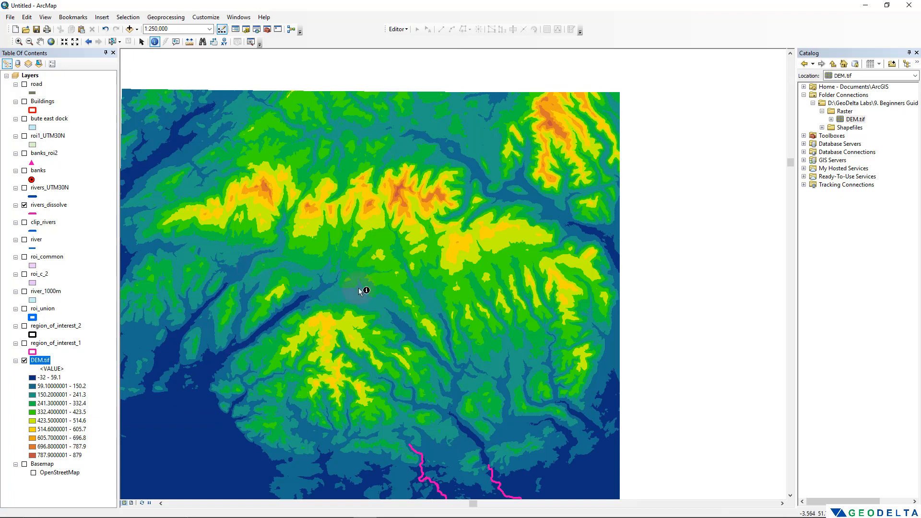
right_click(40, 360)
left_click(68, 502)
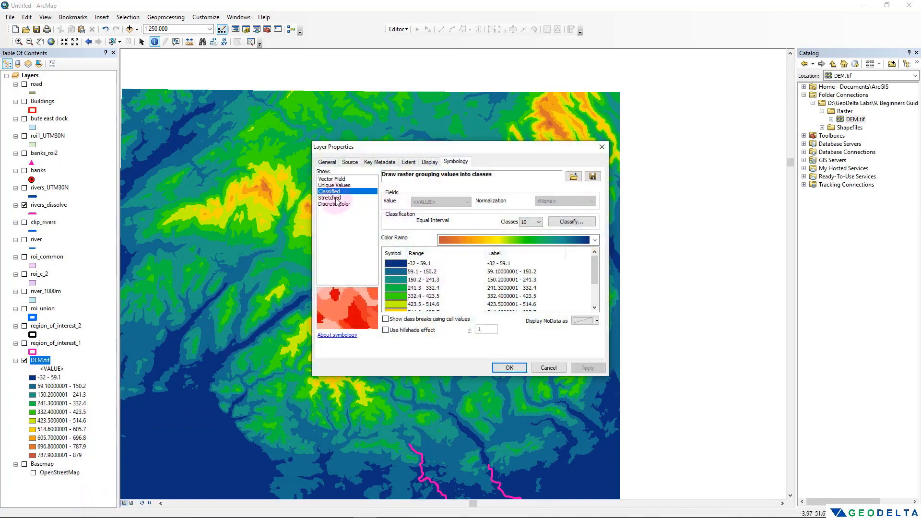
left_click(331, 198)
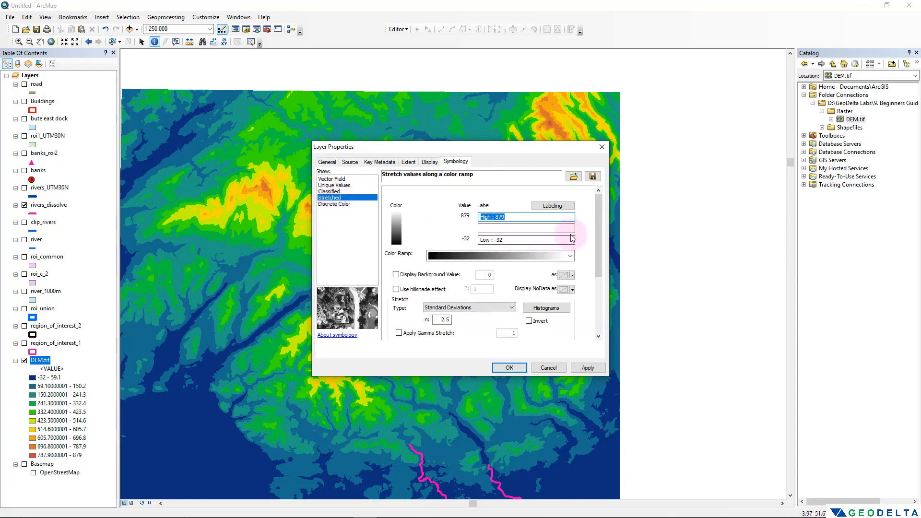
left_click(570, 256)
scroll(534, 361, "down", 10)
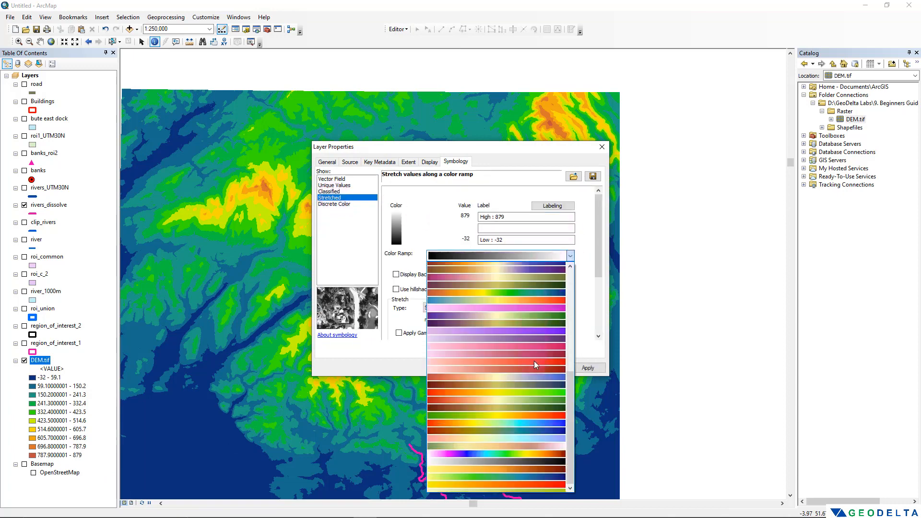
left_click(511, 412)
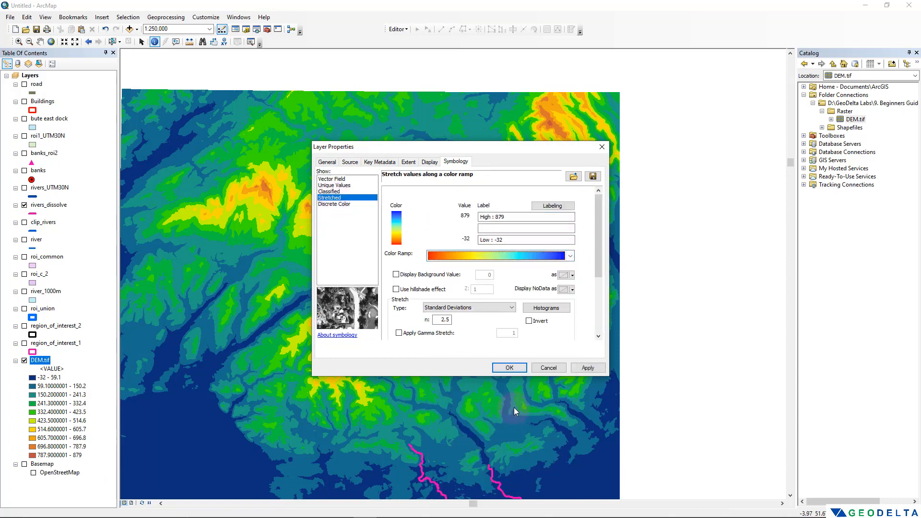
left_click(532, 323)
left_click(586, 367)
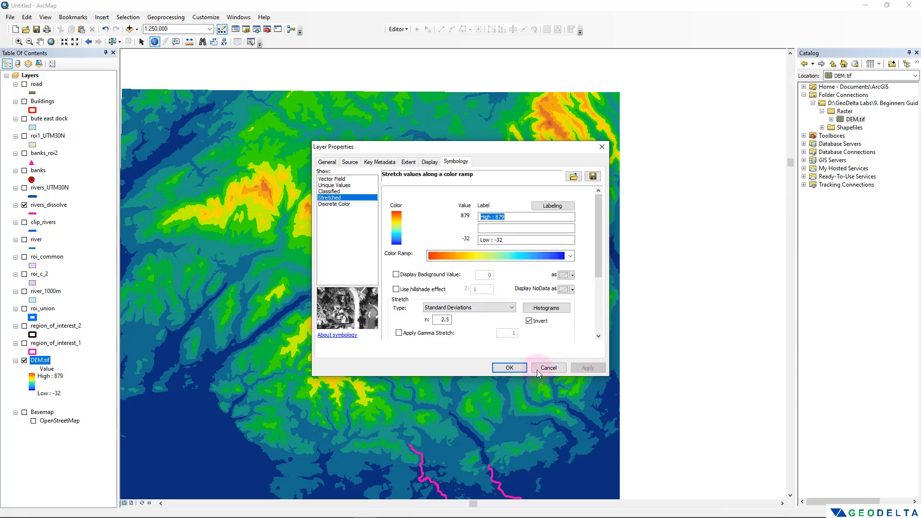
left_click(509, 368)
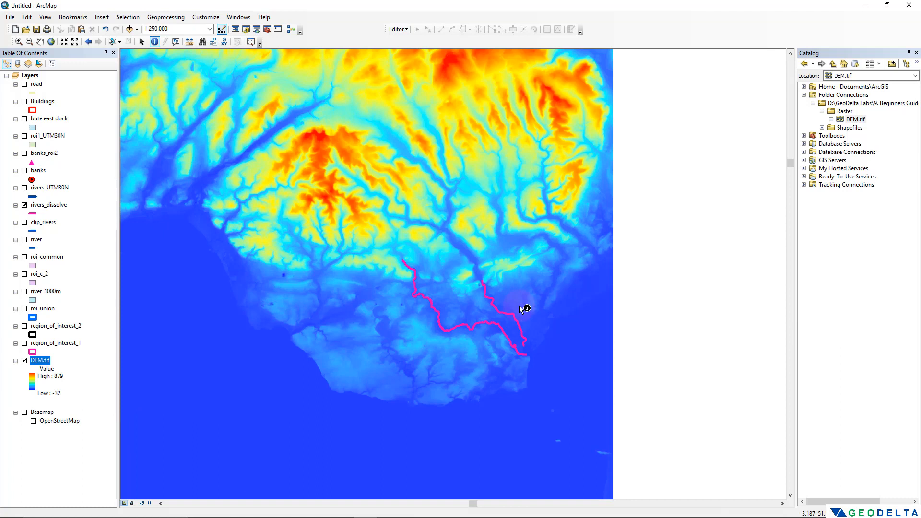
Start the Measure tool with the whole DEM in view and set its distance units to kilometers.
scroll(539, 307, "down", 2)
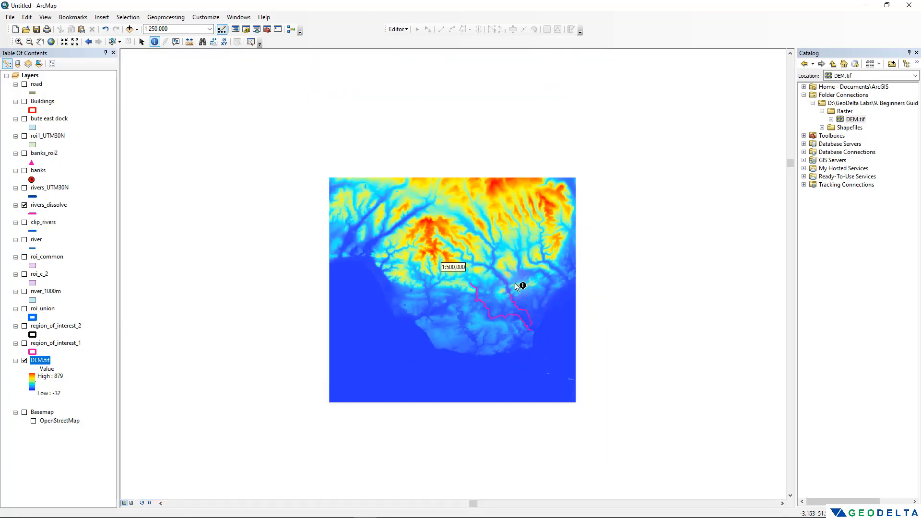
left_click_drag(497, 240, 472, 240)
left_click_drag(305, 100, 299, 73)
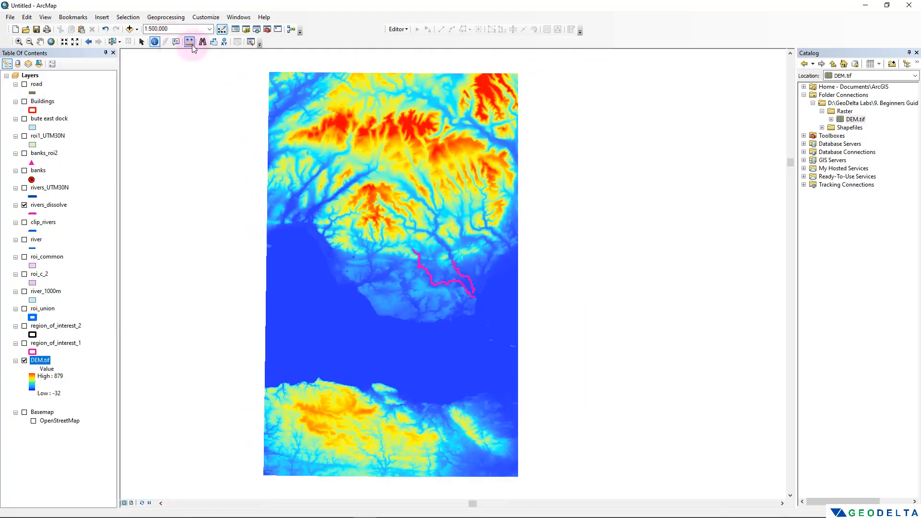
left_click(189, 41)
left_click(145, 66)
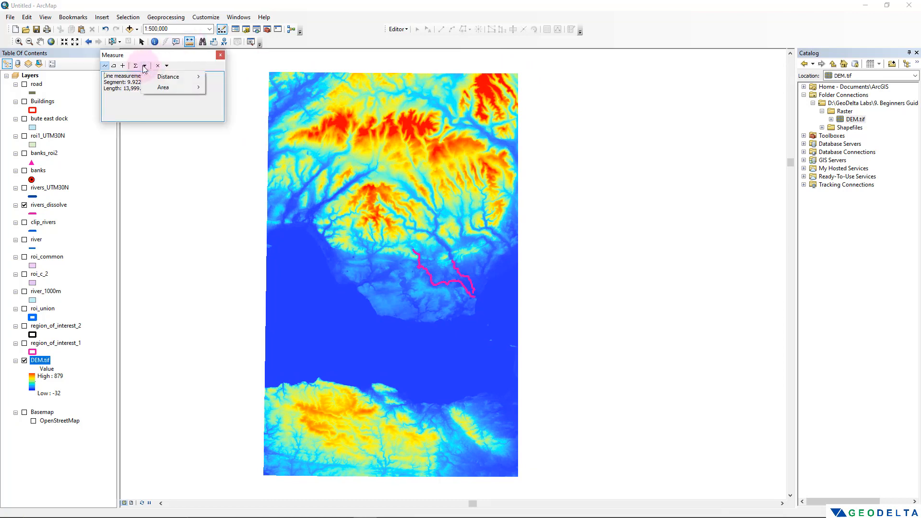
mouse_move(154, 79)
left_click(233, 76)
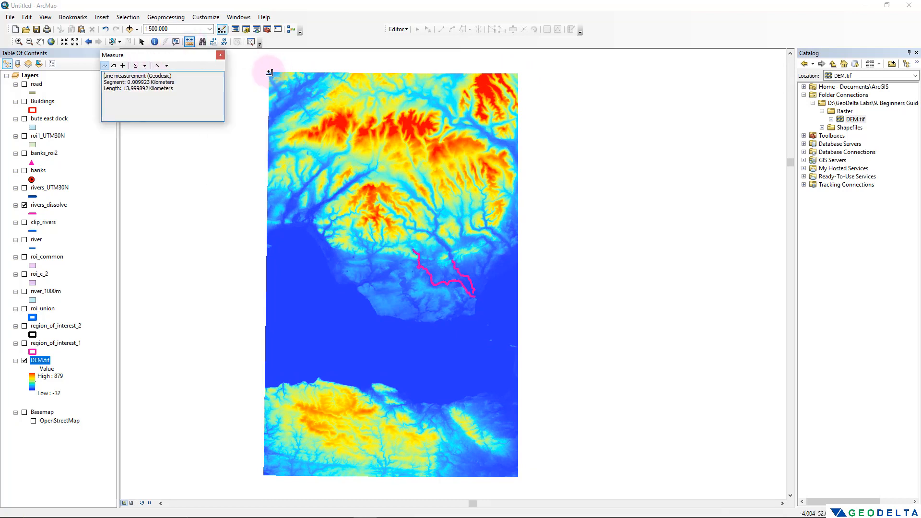
Measure the DEM's width along its northern edge and its height along its eastern edge.
left_click(269, 72)
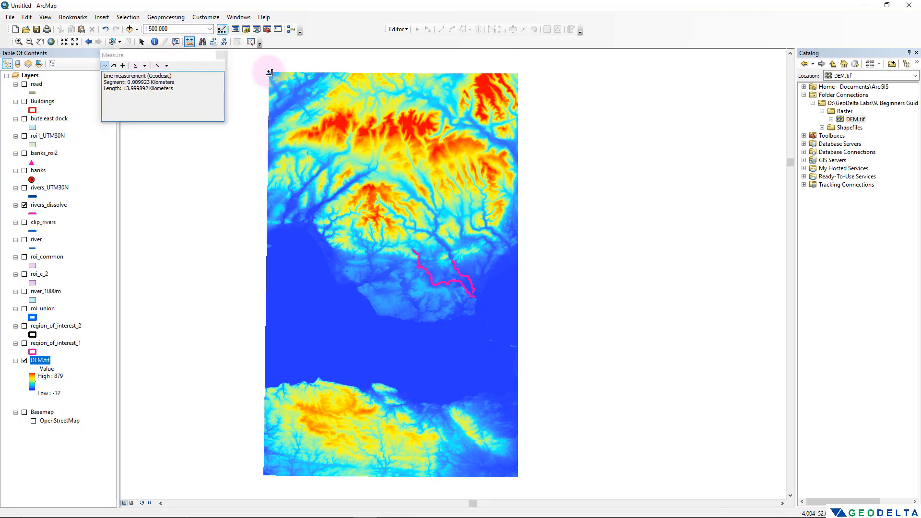
double_click(519, 75)
left_click(517, 74)
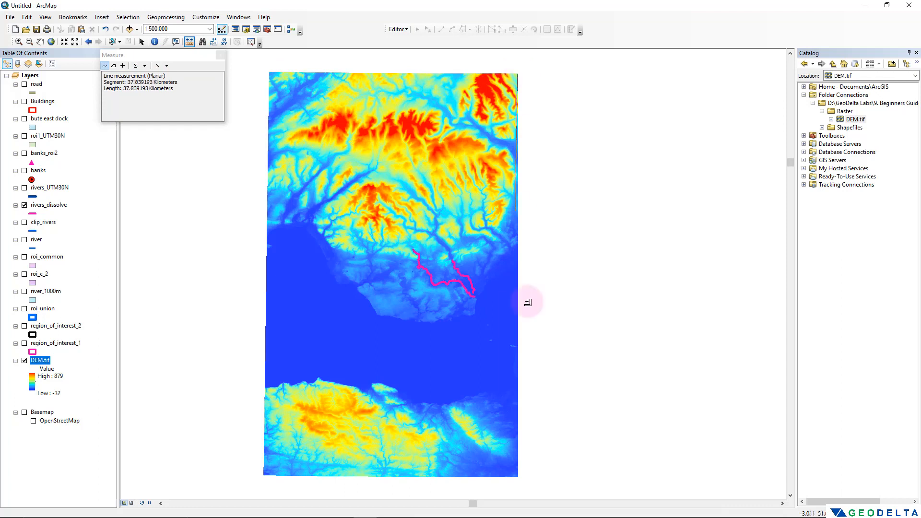
double_click(519, 476)
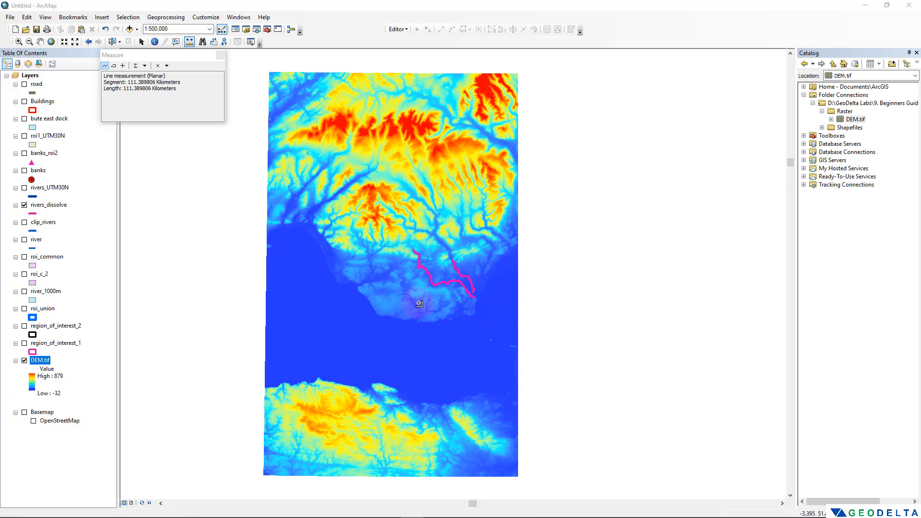
Show region_of_interest_1 and region_of_interest_2 over the DEM one after the other, hiding each again.
scroll(421, 303, "up", 3)
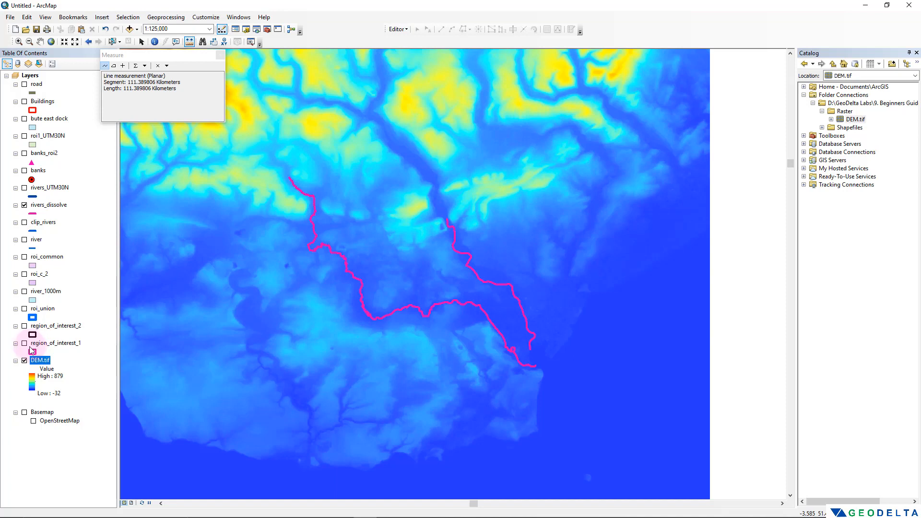
left_click(24, 343)
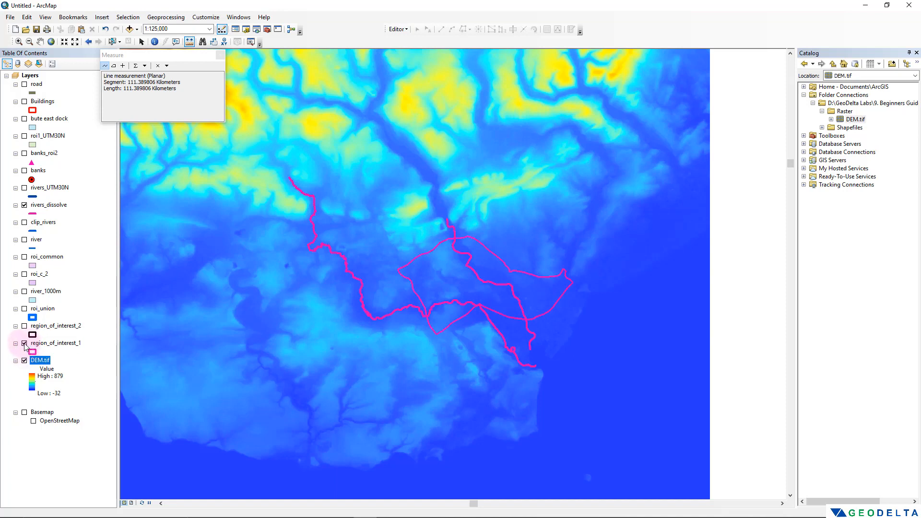
left_click(25, 343)
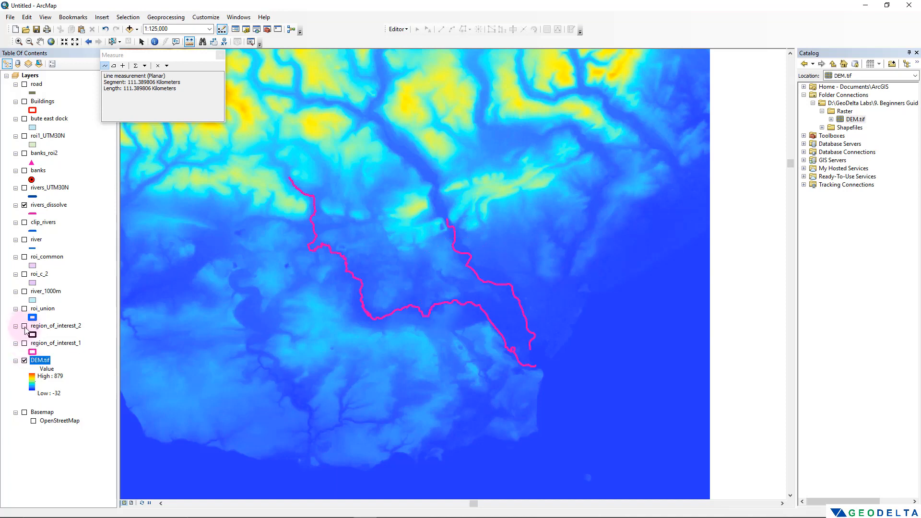
left_click(24, 327)
left_click(24, 326)
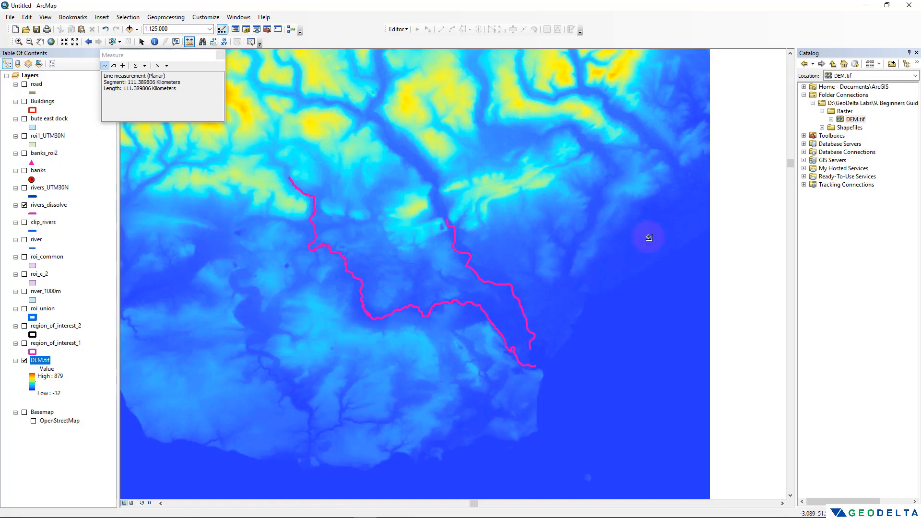
right_click(849, 129)
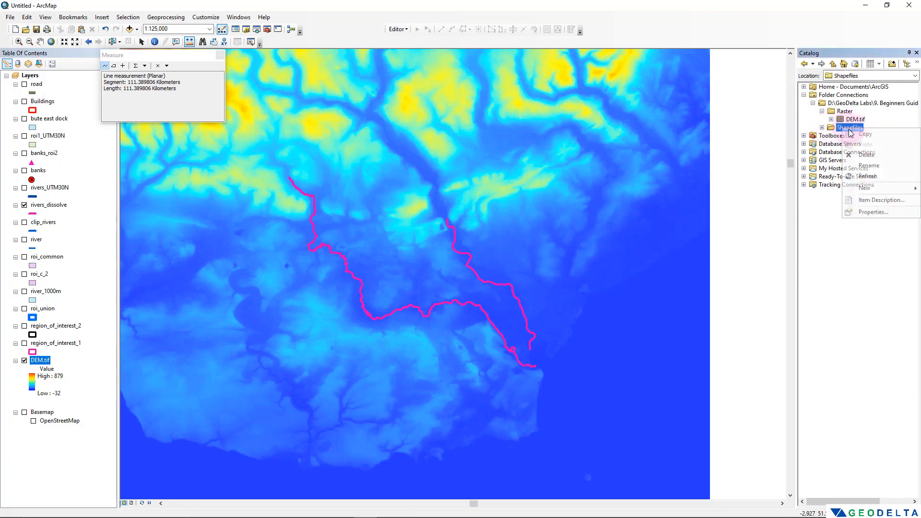
mouse_move(889, 195)
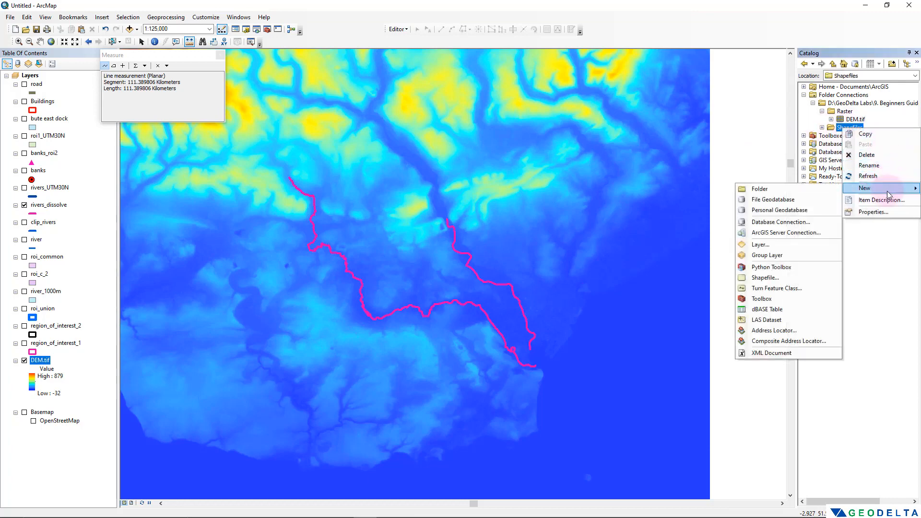
left_click(778, 282)
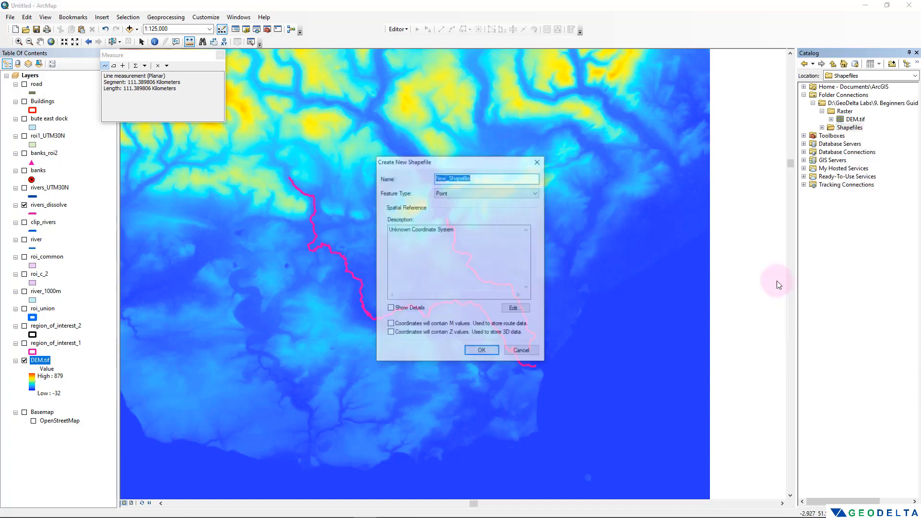
left_click_drag(483, 163, 632, 196)
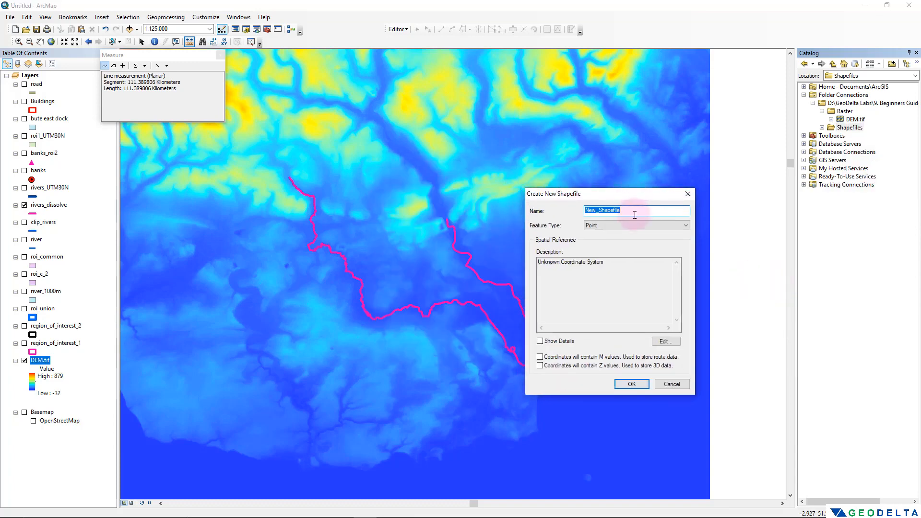
type("raster_boundary")
left_click(631, 226)
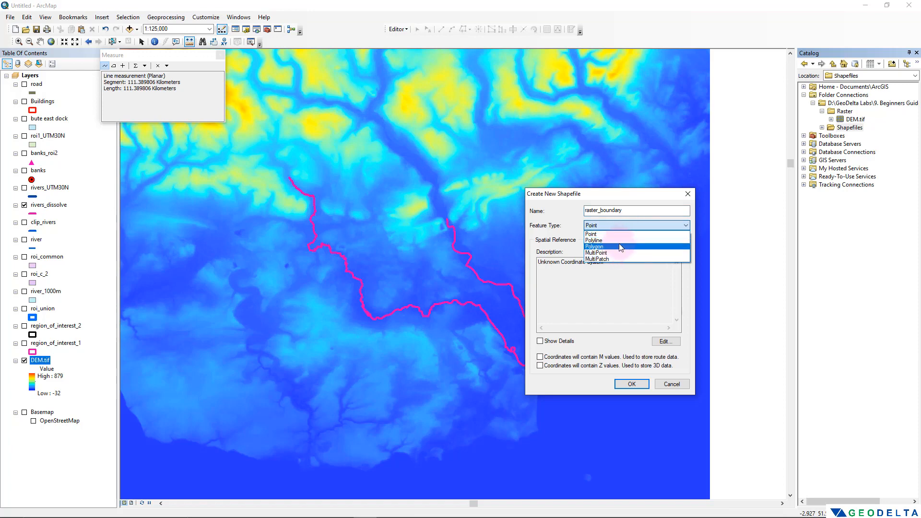
left_click(621, 247)
left_click(667, 341)
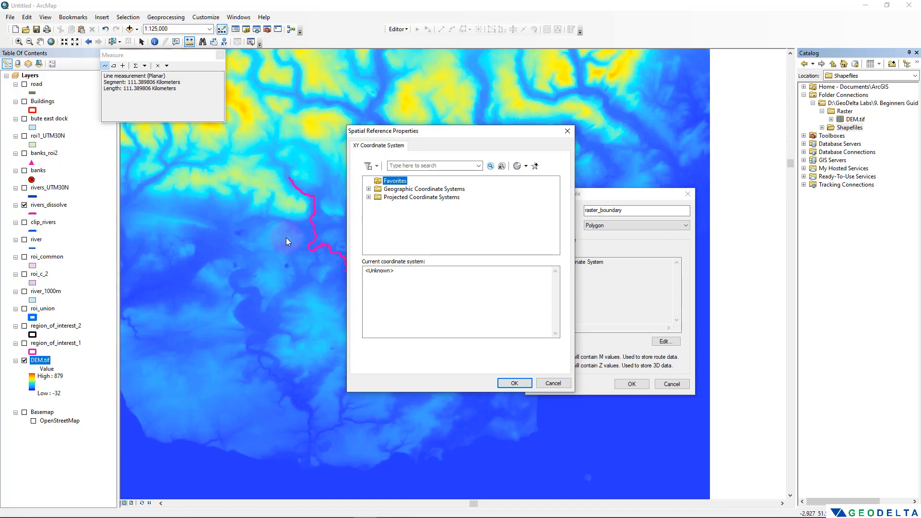
left_click(568, 131)
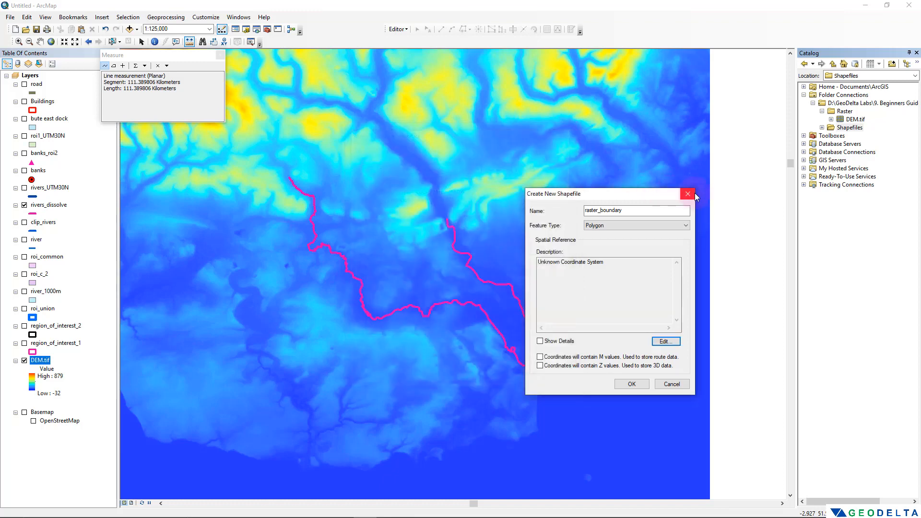
left_click(689, 193)
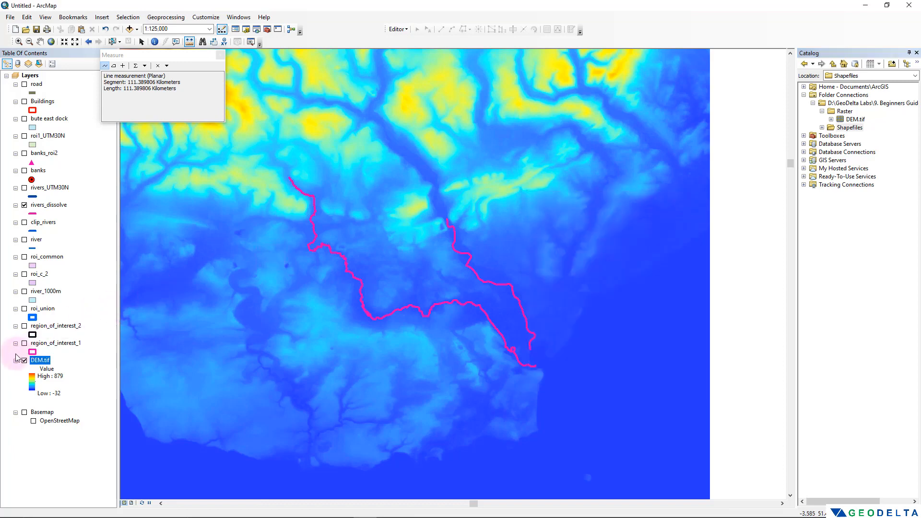
Examine the source properties of DEM.tif for its extent and spatial reference.
right_click(37, 360)
left_click(108, 495)
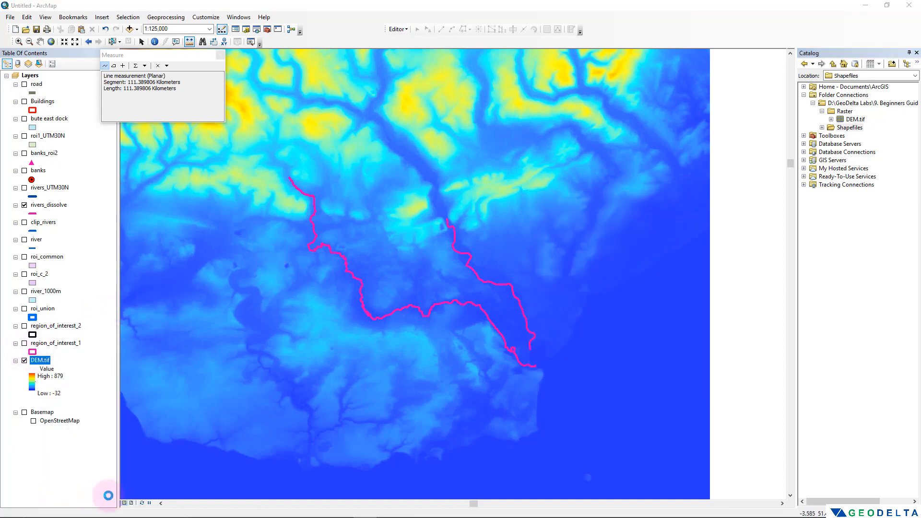
left_click(351, 163)
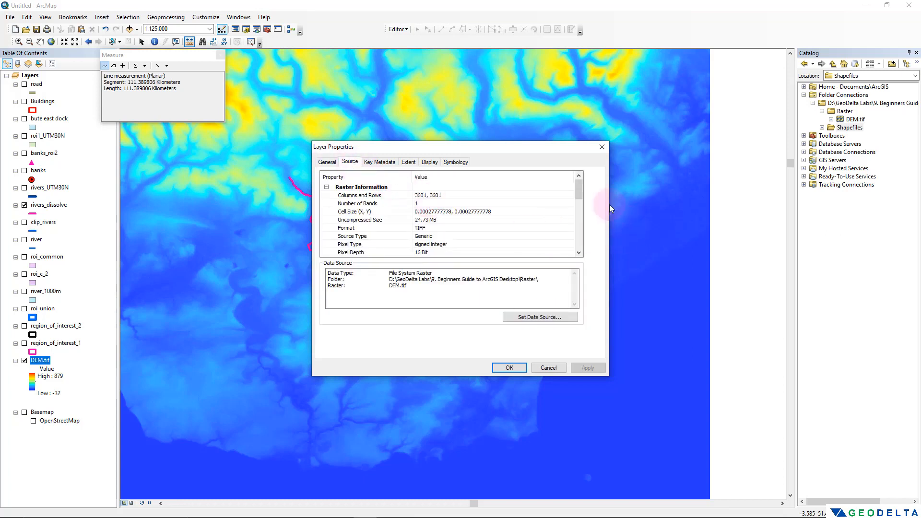
left_click_drag(580, 194, 582, 224)
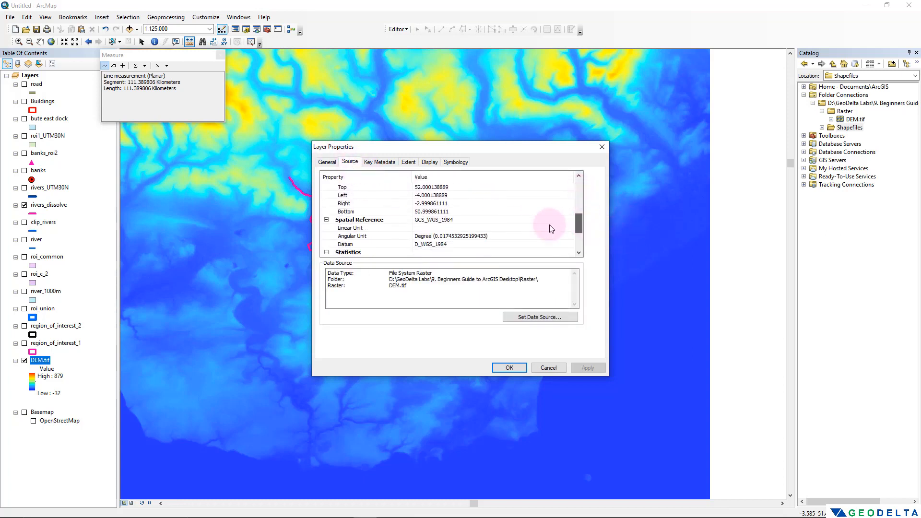
Check the spatial reference entry of DEM.tif and close its layer properties.
left_click(435, 222)
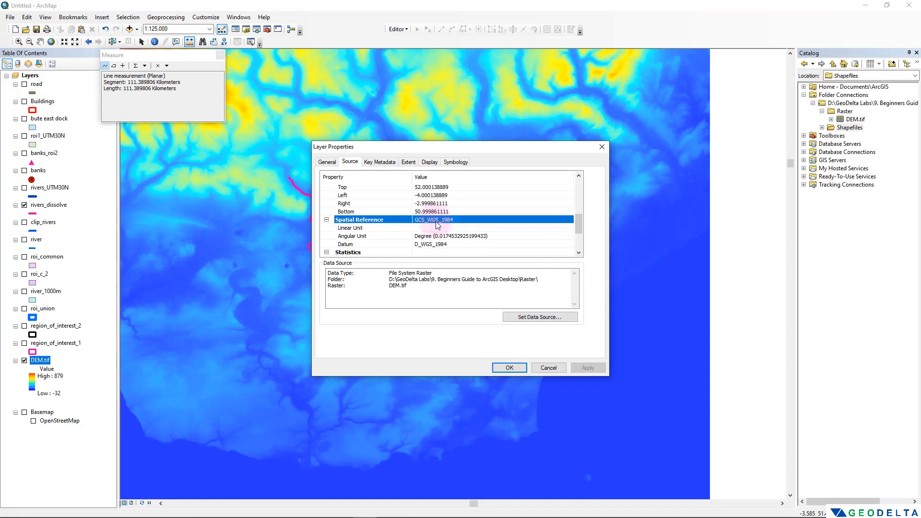
left_click(602, 147)
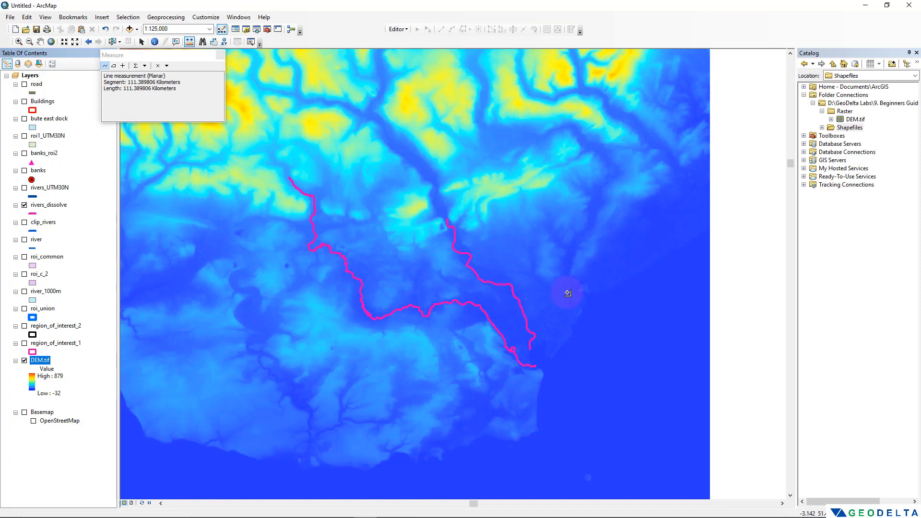
Set up a new shapefile in the Shapefiles folder named raster_boundary with the Polygon feature type.
right_click(850, 128)
mouse_move(823, 188)
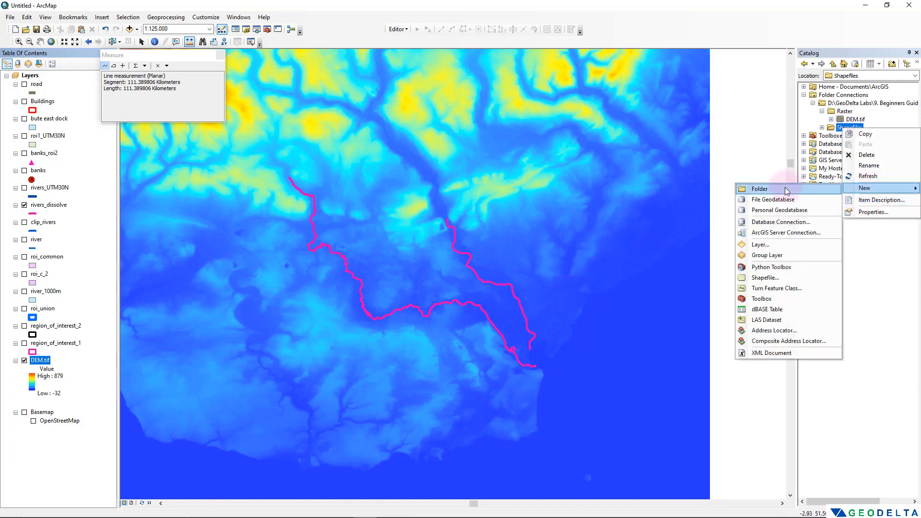
left_click(770, 283)
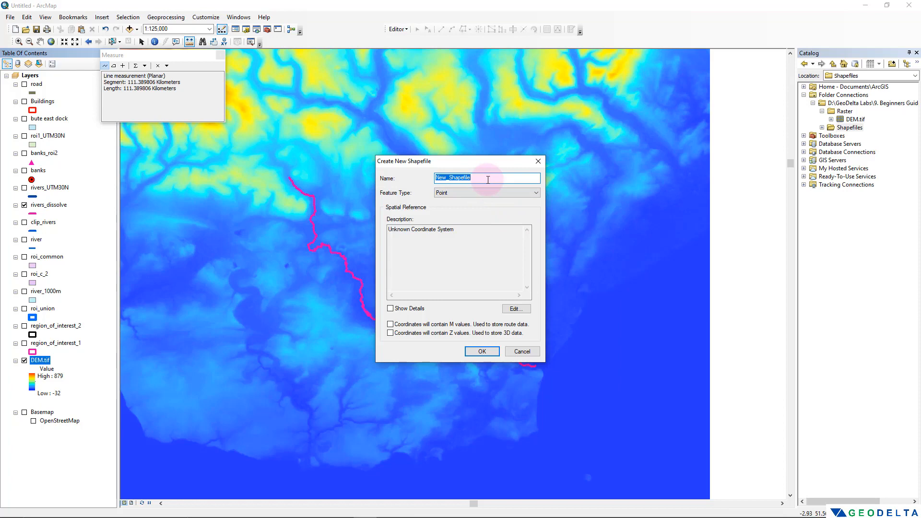
type("raster_boundary")
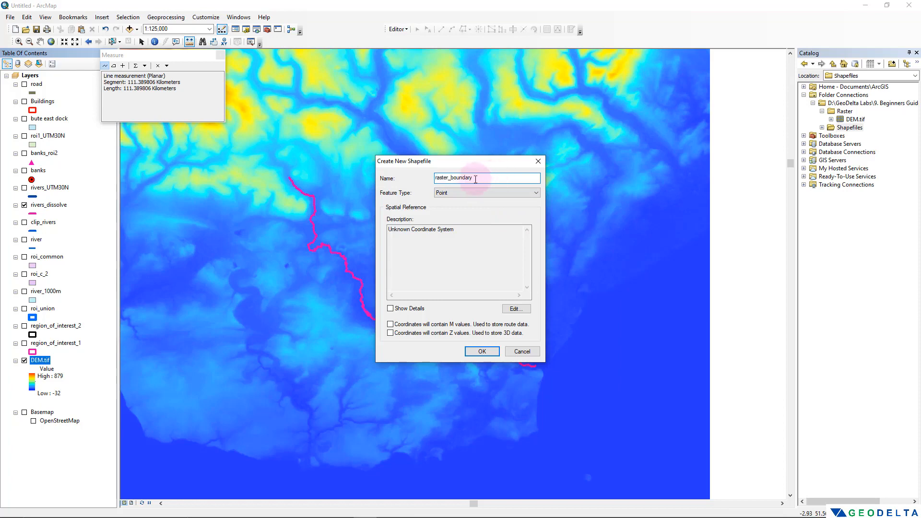
left_click(467, 194)
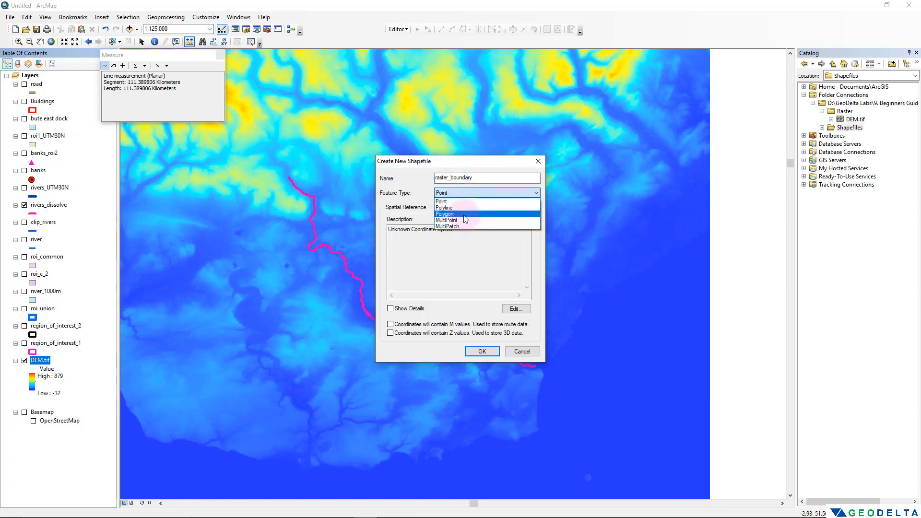
left_click(464, 214)
Assign the World geographic coordinate system WGS 1984 to the new shapefile and create it.
left_click(514, 308)
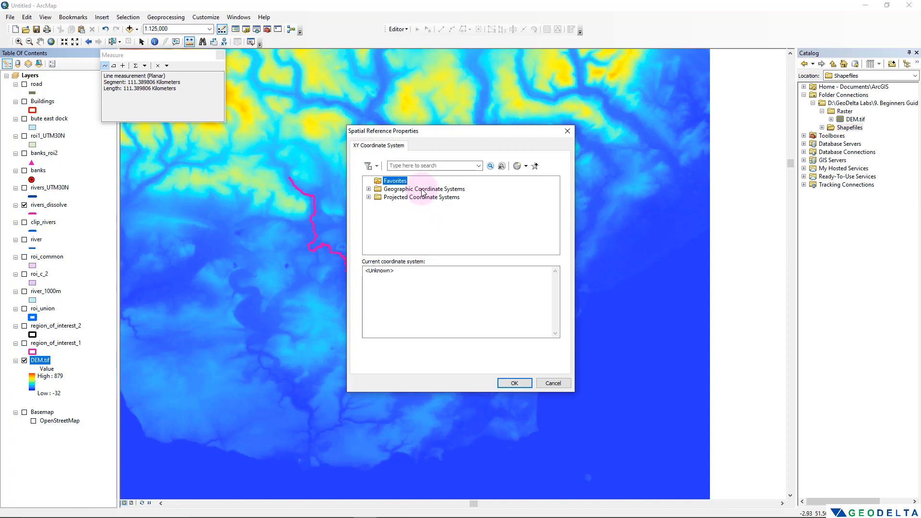
double_click(421, 191)
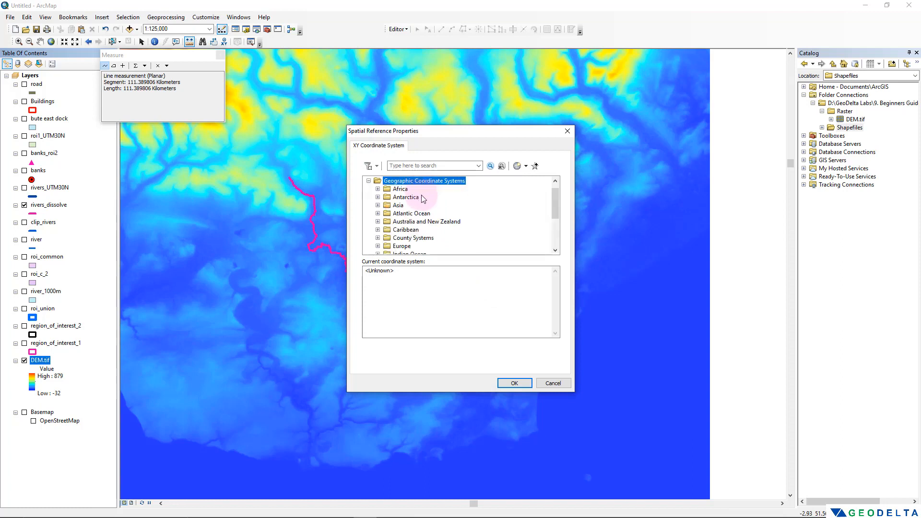
scroll(412, 188, "down", 3)
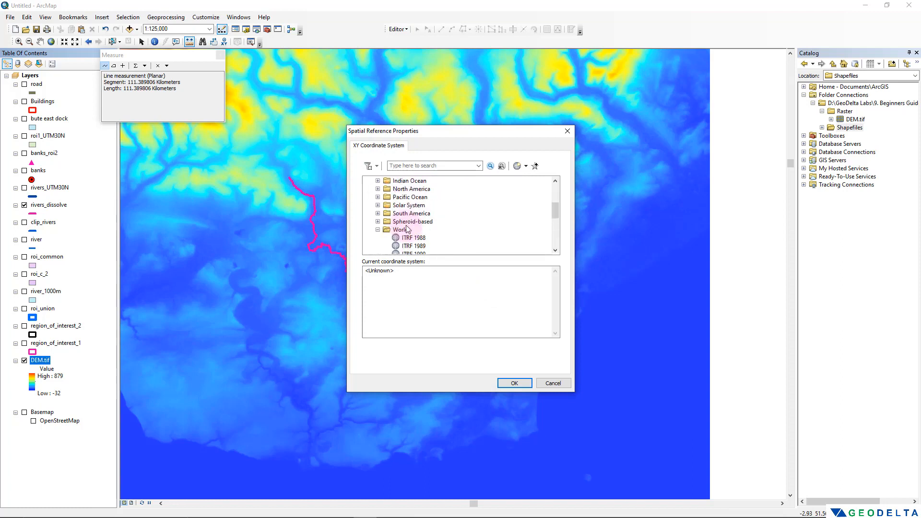
left_click(404, 224)
scroll(404, 233, "down", 3)
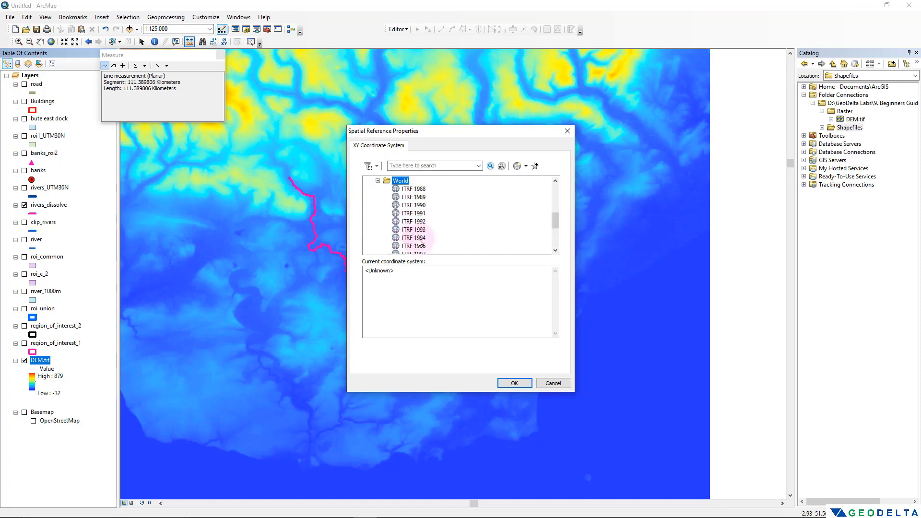
left_click(415, 245)
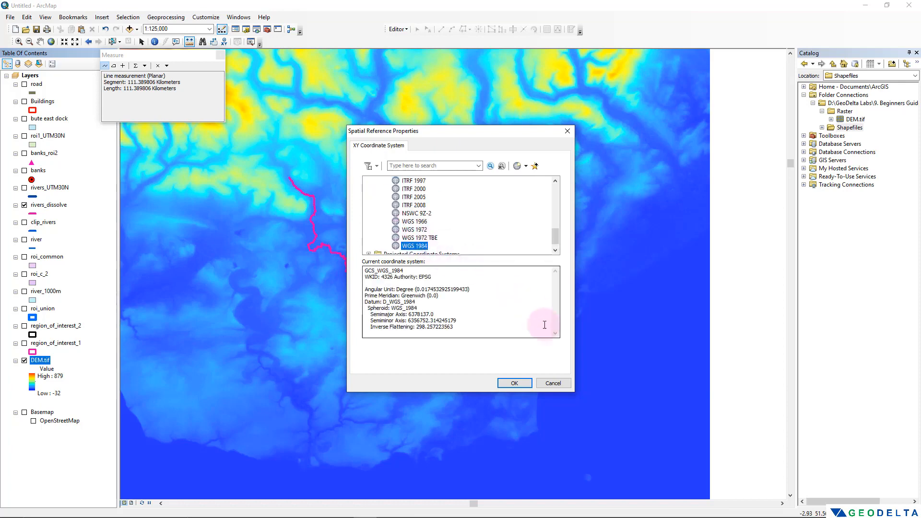
left_click(520, 384)
left_click_drag(446, 241, 403, 235)
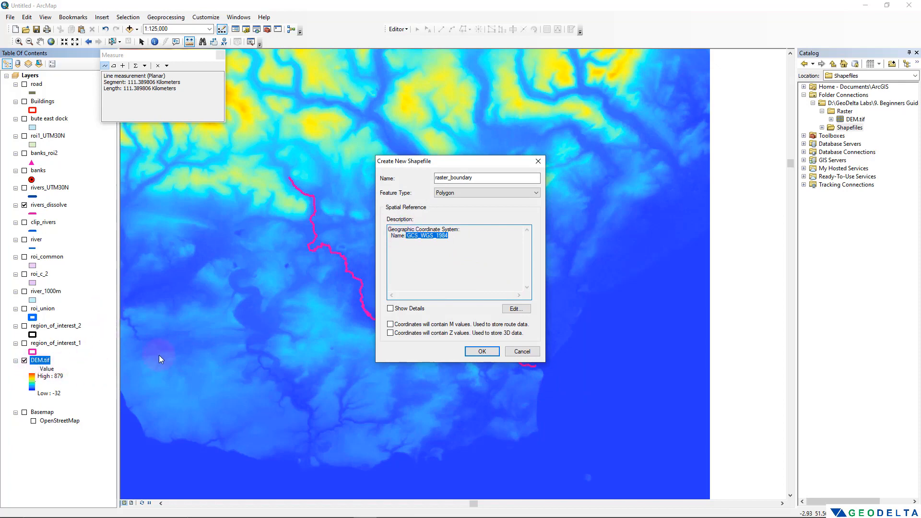
left_click(482, 352)
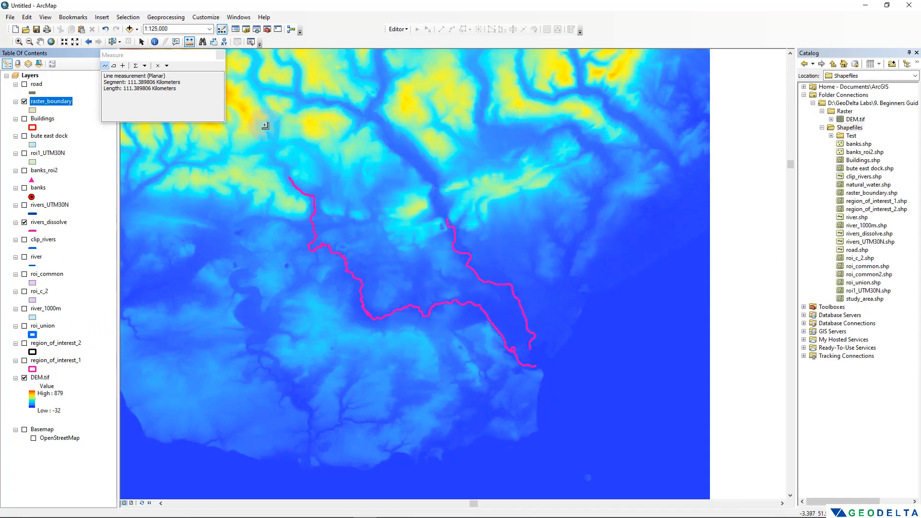
Symbolize the raster_boundary layer with no fill and a green outline of width 2.
left_click(32, 110)
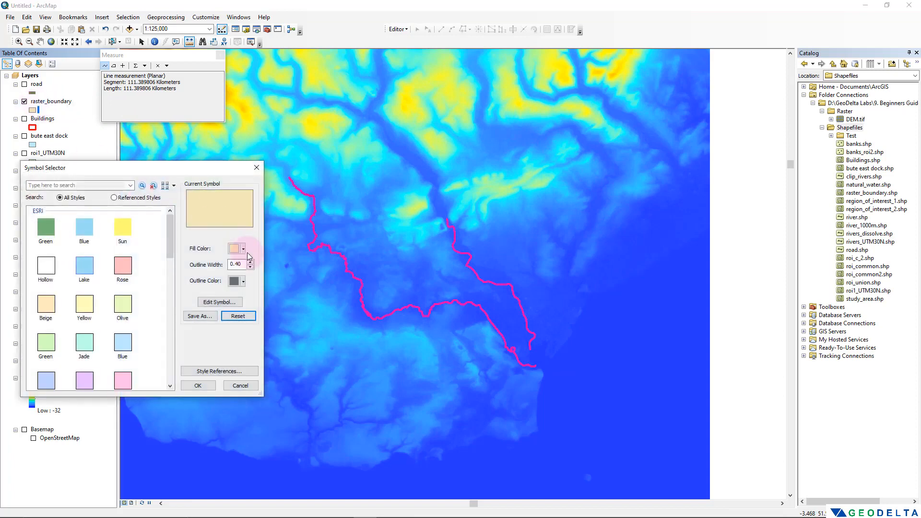
left_click(235, 249)
left_click(252, 263)
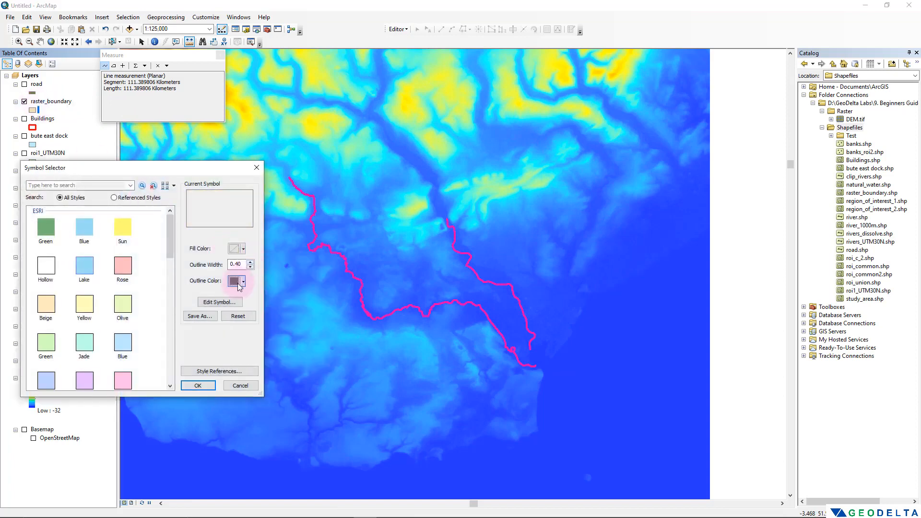
left_click(243, 281)
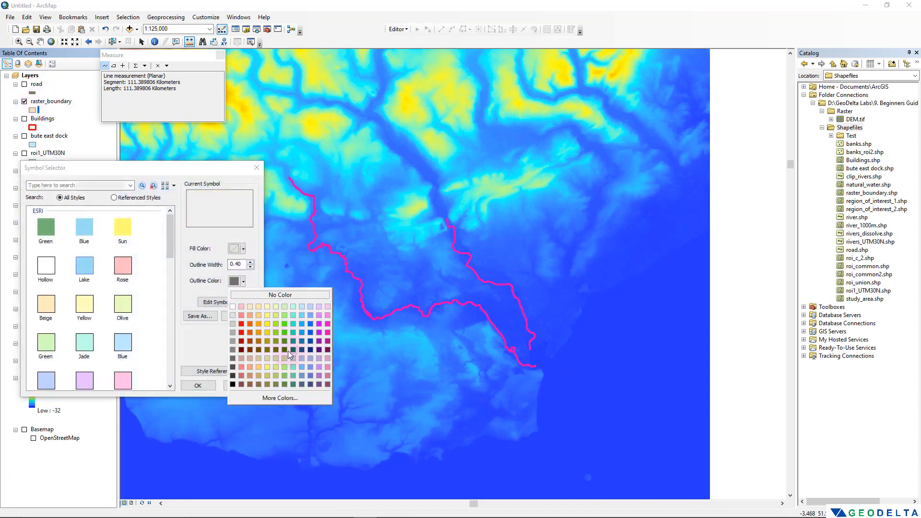
left_click(284, 333)
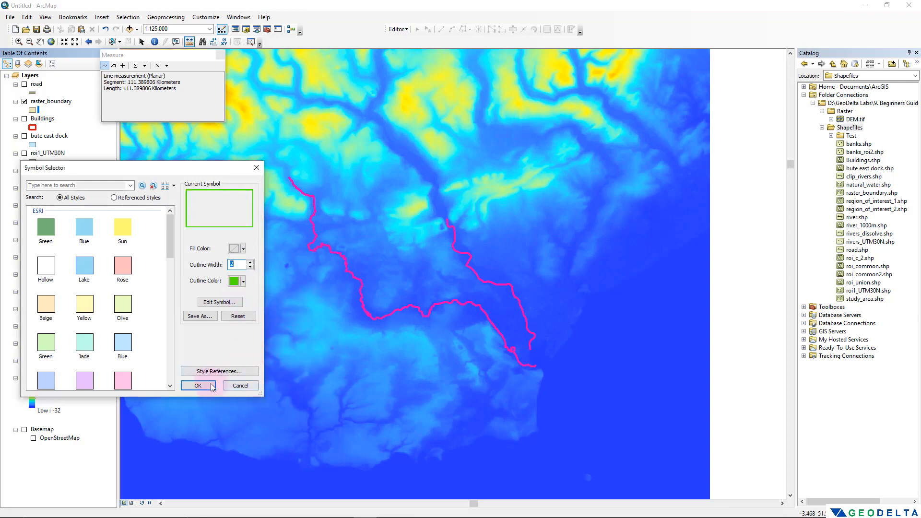
left_click(198, 386)
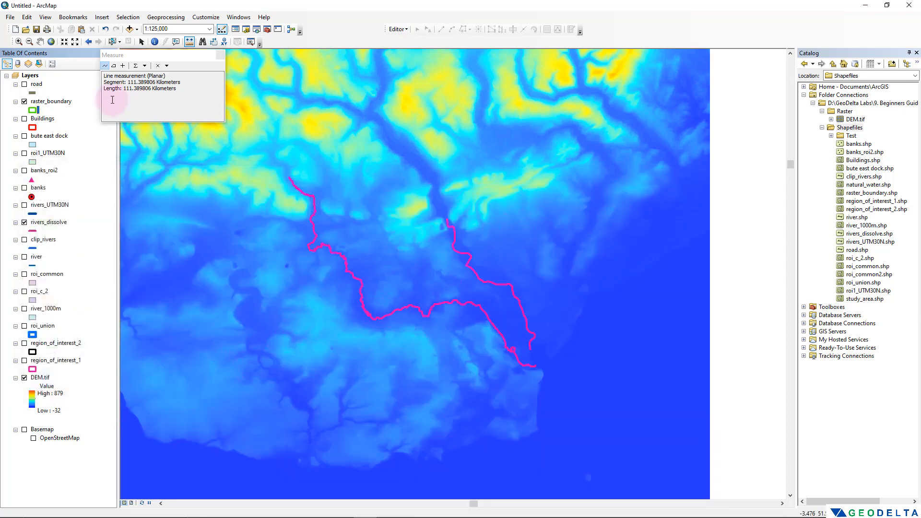
Start editing raster_boundary despite the layer warnings, close the Catalog, and choose its template with the Polygon construction tool.
left_click(50, 102)
right_click(50, 103)
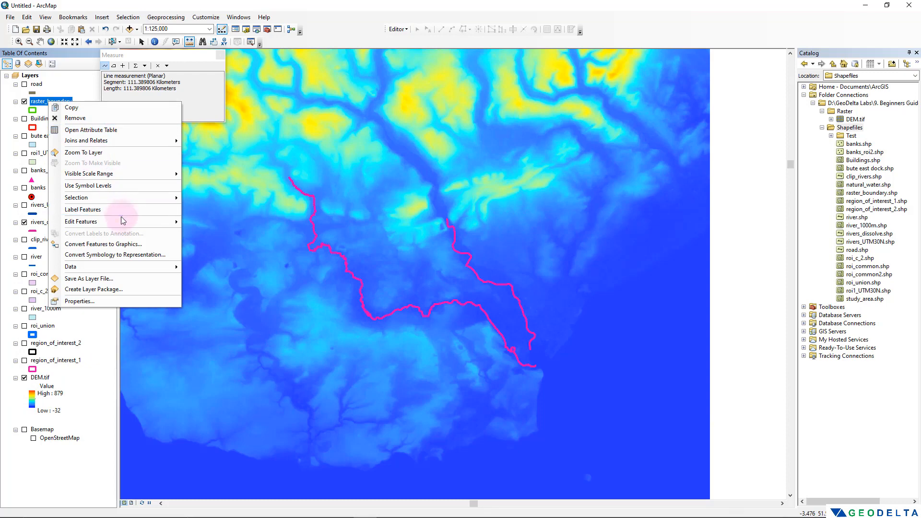
mouse_move(138, 223)
left_click(219, 224)
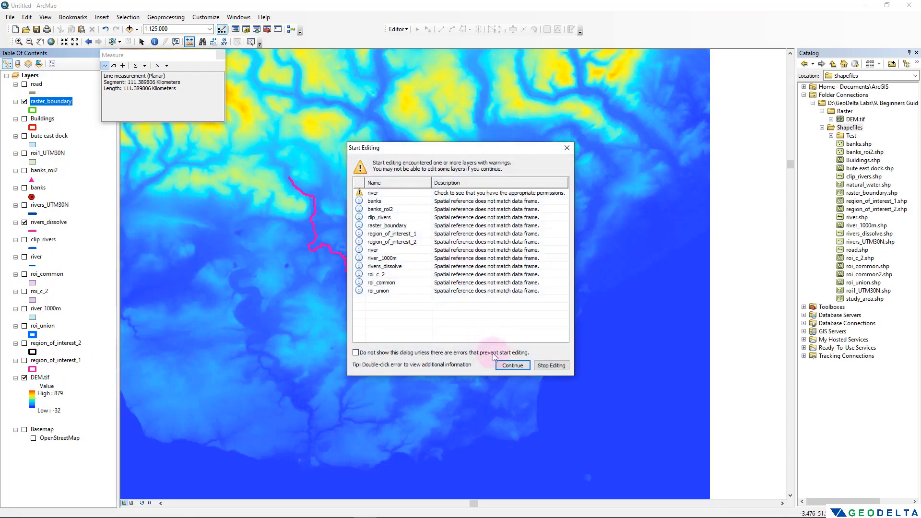
left_click(507, 367)
left_click(571, 30)
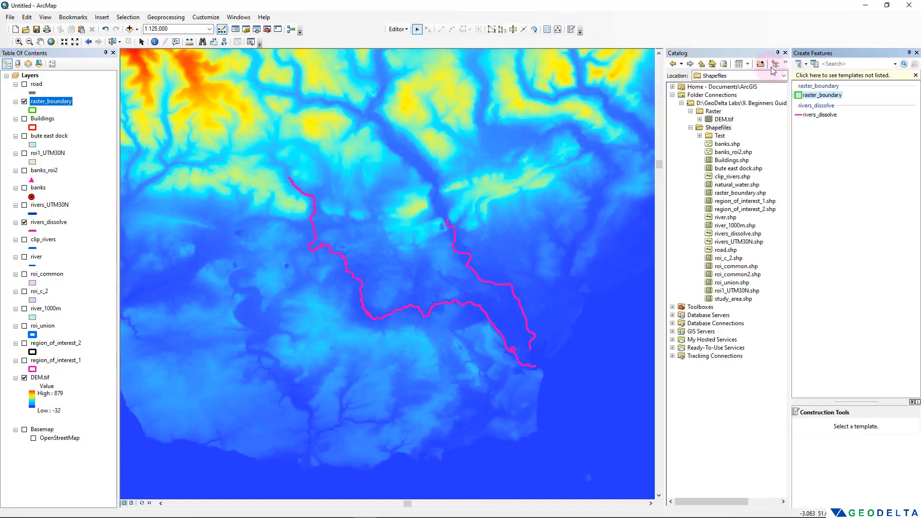
left_click(786, 53)
left_click(838, 95)
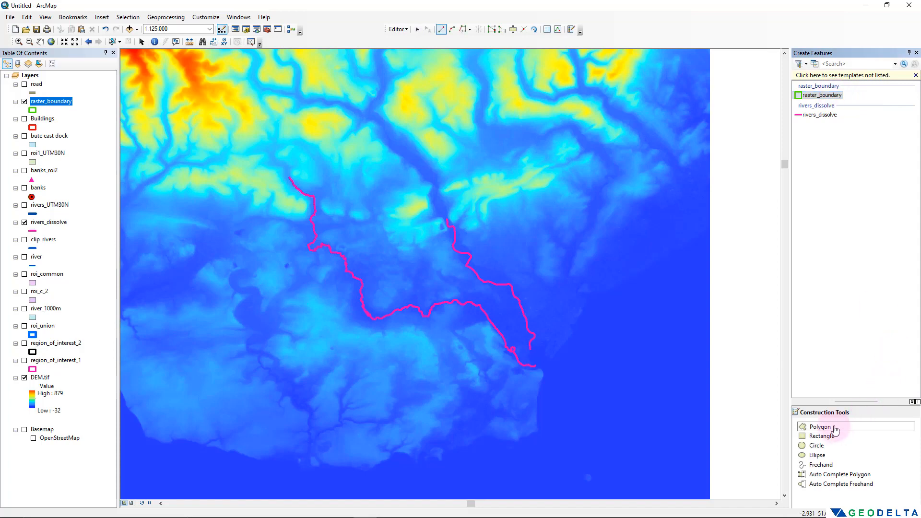
left_click(835, 429)
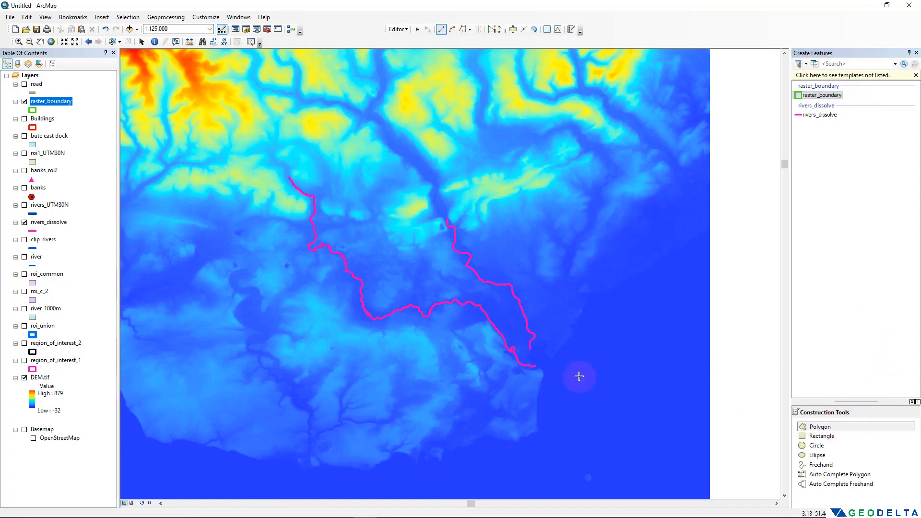
Draw a raster_boundary polygon on the DEM that loosely encloses both rivers_dissolve lines, starting and finishing near their southeastern ends.
left_click(541, 374)
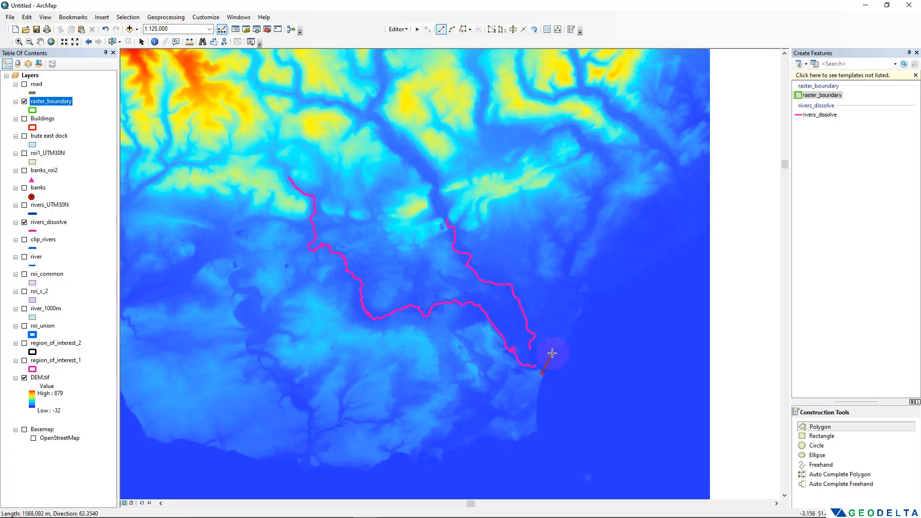
left_click(553, 353)
left_click(571, 331)
left_click(567, 316)
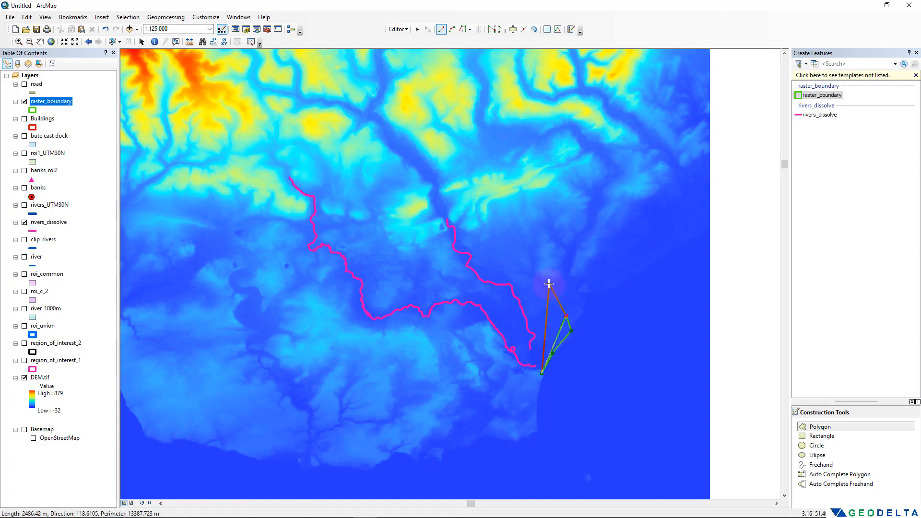
left_click(549, 284)
left_click(525, 234)
left_click(490, 194)
left_click(466, 163)
left_click(430, 131)
left_click(398, 114)
left_click(367, 95)
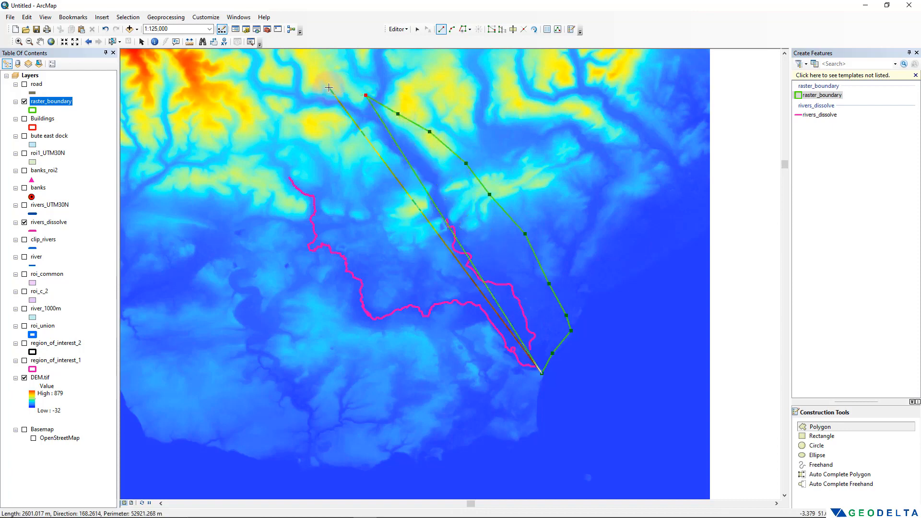
left_click(329, 87)
left_click(307, 84)
left_click(283, 99)
left_click(240, 140)
left_click(214, 170)
left_click(194, 198)
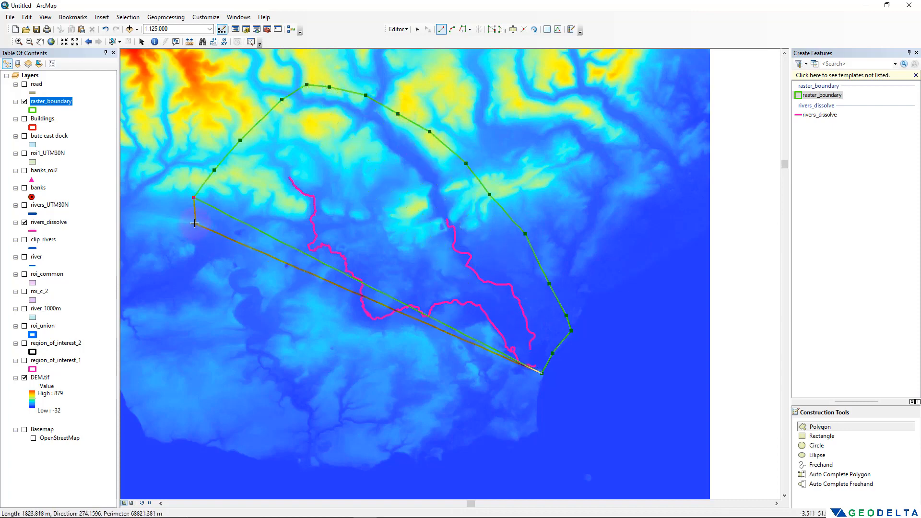
left_click(186, 222)
left_click(181, 247)
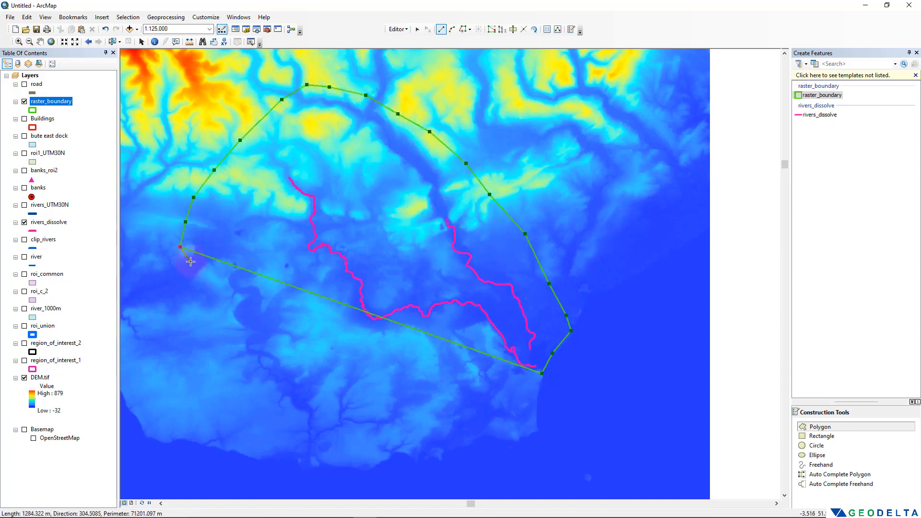
left_click(205, 278)
left_click(232, 310)
left_click(285, 342)
left_click(352, 385)
left_click(427, 412)
left_click(470, 420)
left_click(511, 427)
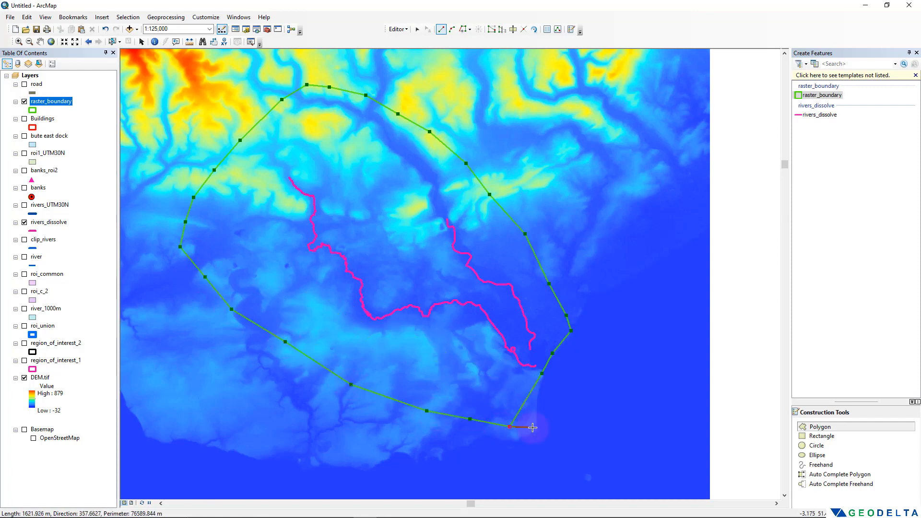
double_click(541, 377)
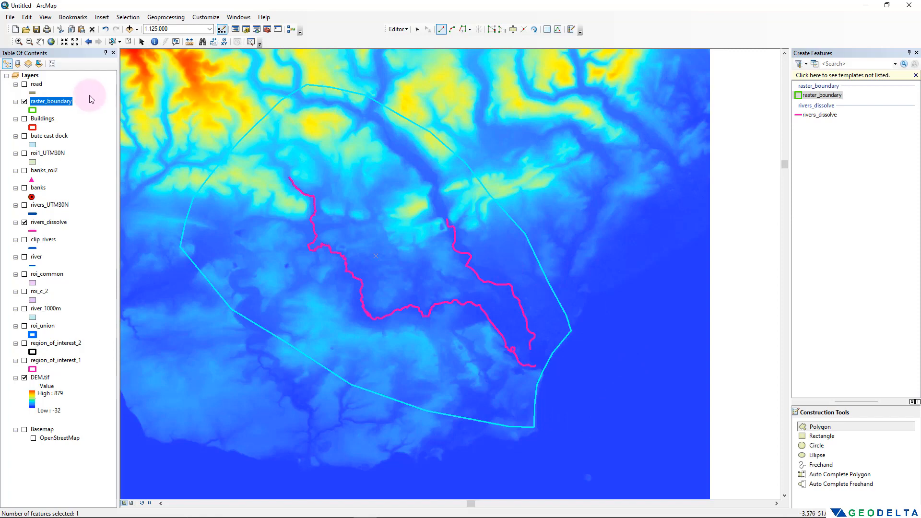
Stop editing raster_boundary and save the edits.
left_click(402, 29)
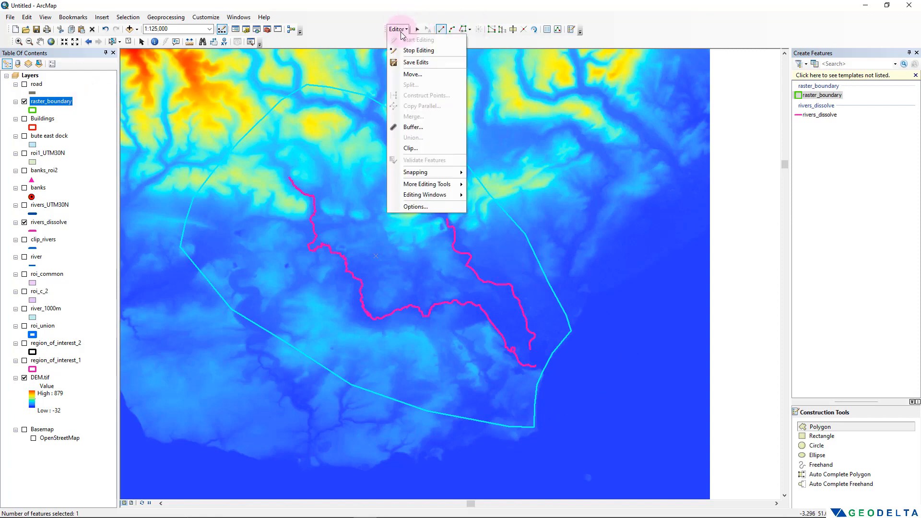
left_click(426, 51)
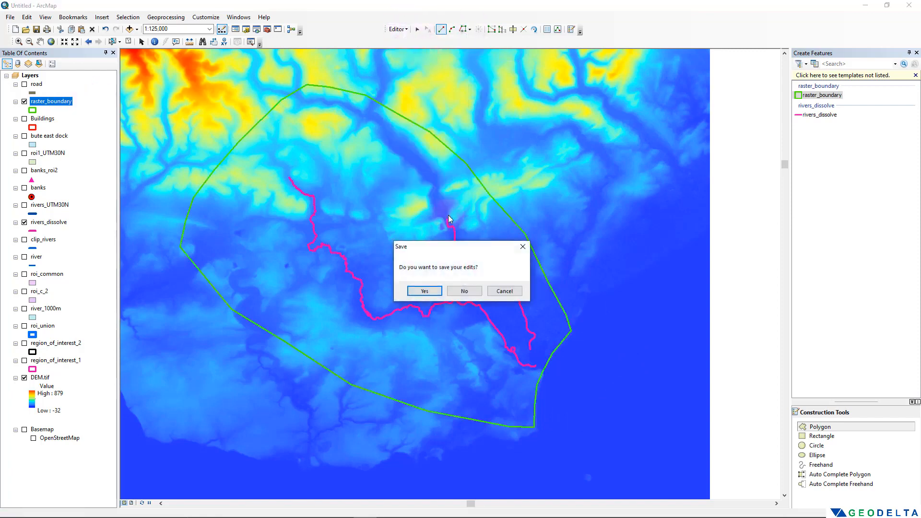
left_click(425, 293)
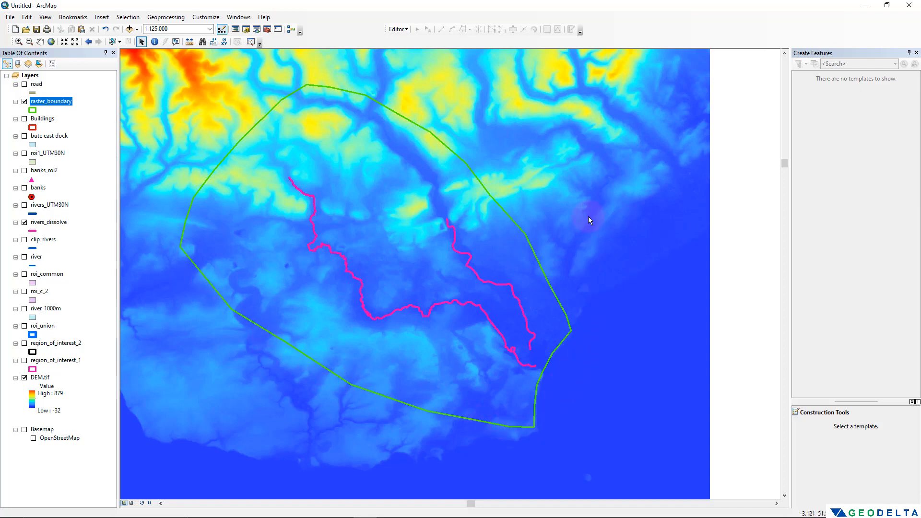
Open the tool Search window beside the DEM and close the Create Features pane.
left_click(257, 29)
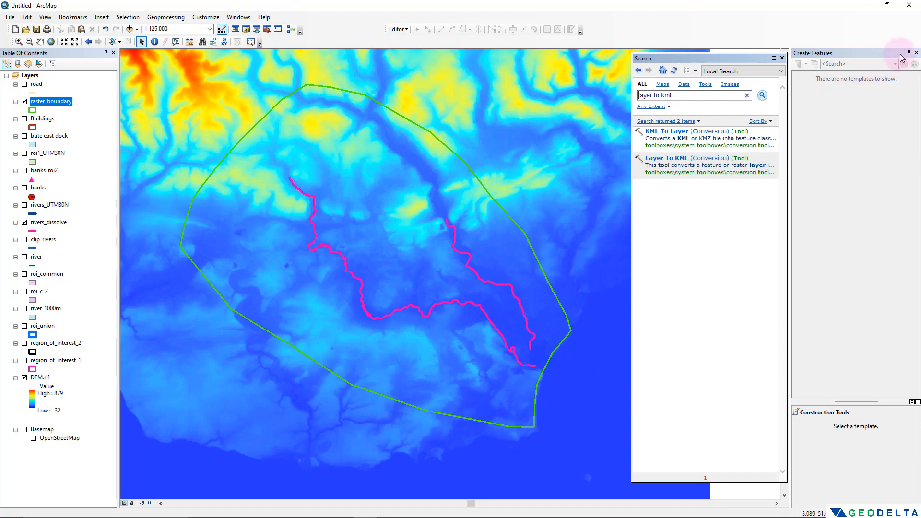
left_click(917, 53)
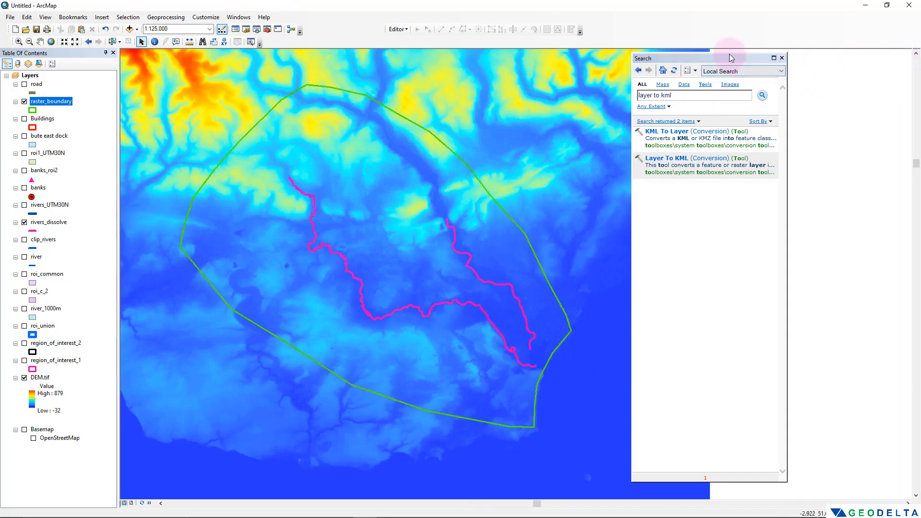
left_click_drag(731, 57, 804, 60)
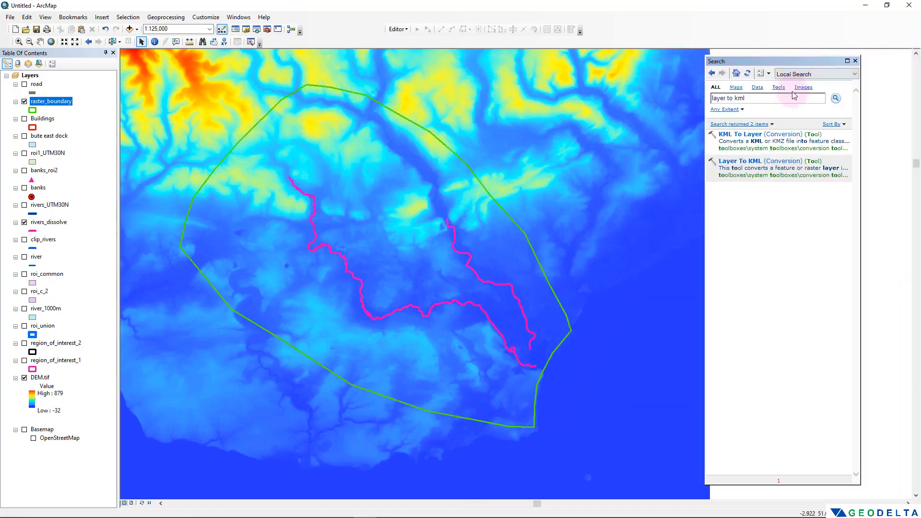
Search the local tools for "clip" and open the Clip (Data Management) raster tool.
left_click(756, 98)
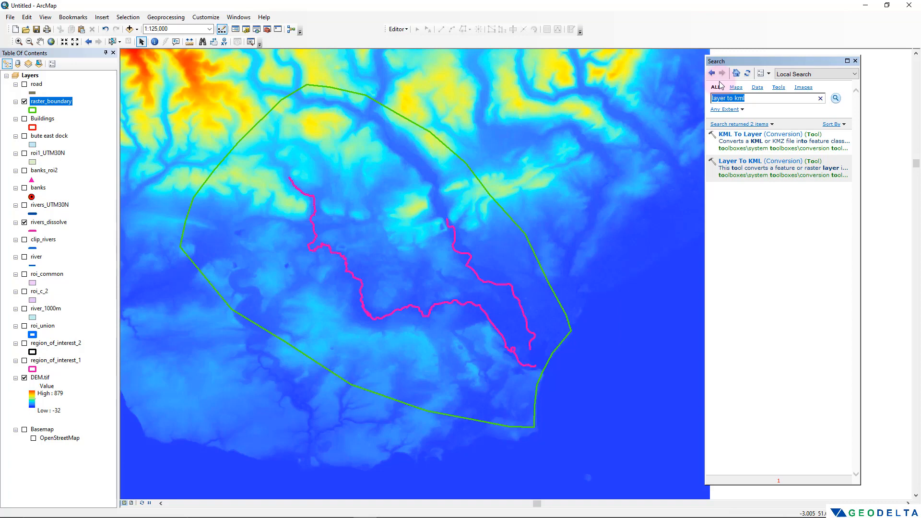
type("clip")
key("Return")
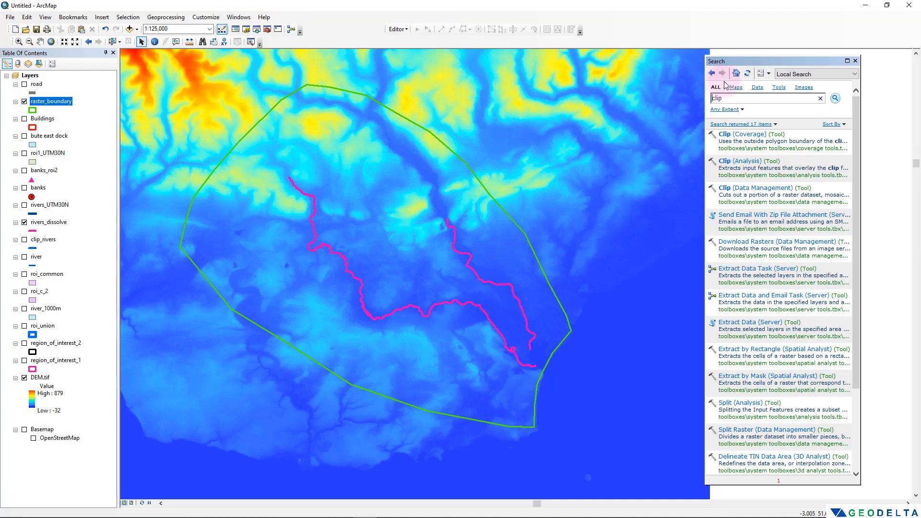
left_click(733, 96)
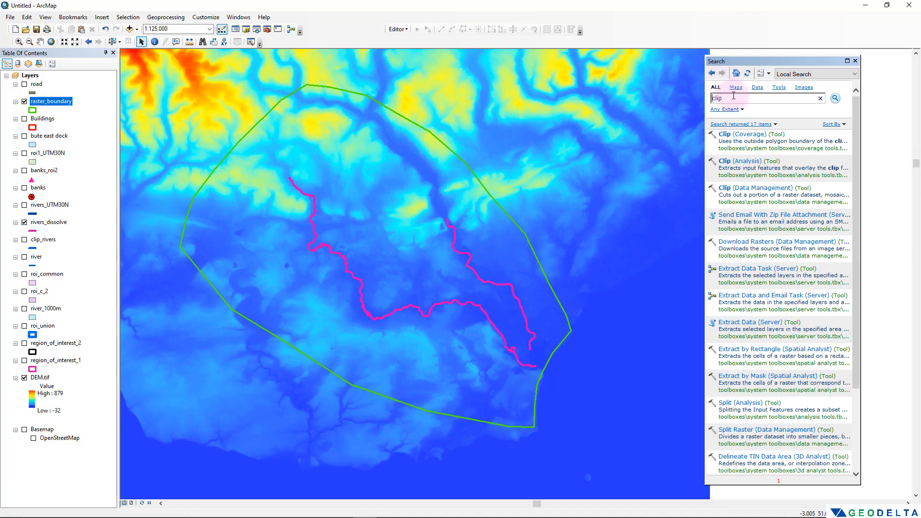
left_click(749, 163)
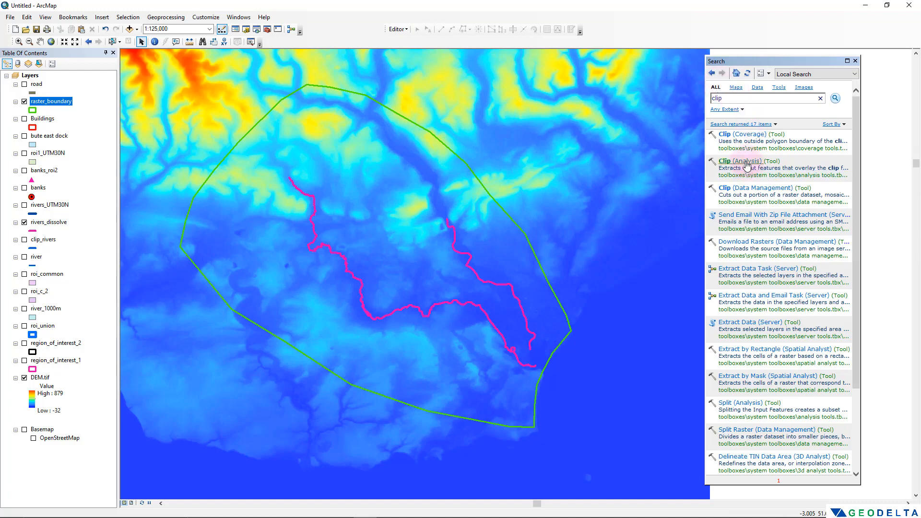
left_click(752, 192)
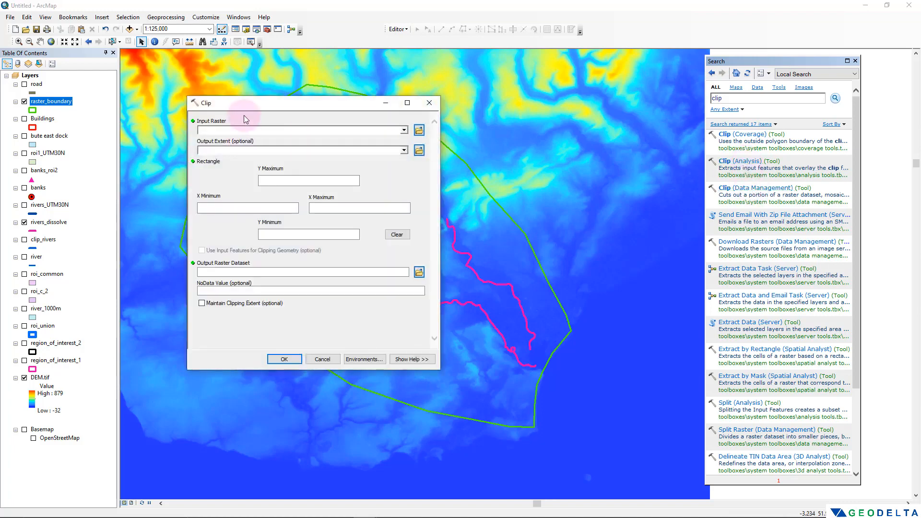
Clip DEM.tif to the raster_boundary extent, using the input features for clipping geometry and keeping the default output DEM_Clip.
left_click(221, 128)
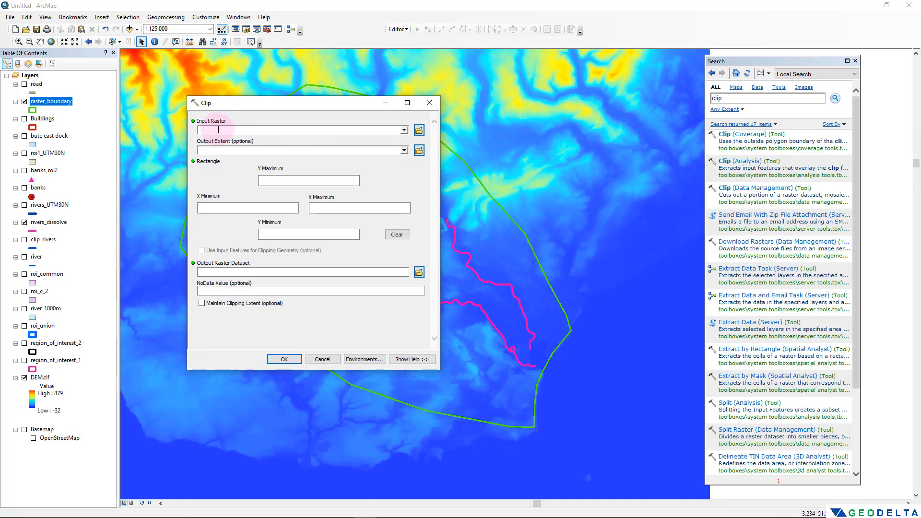
left_click(40, 378)
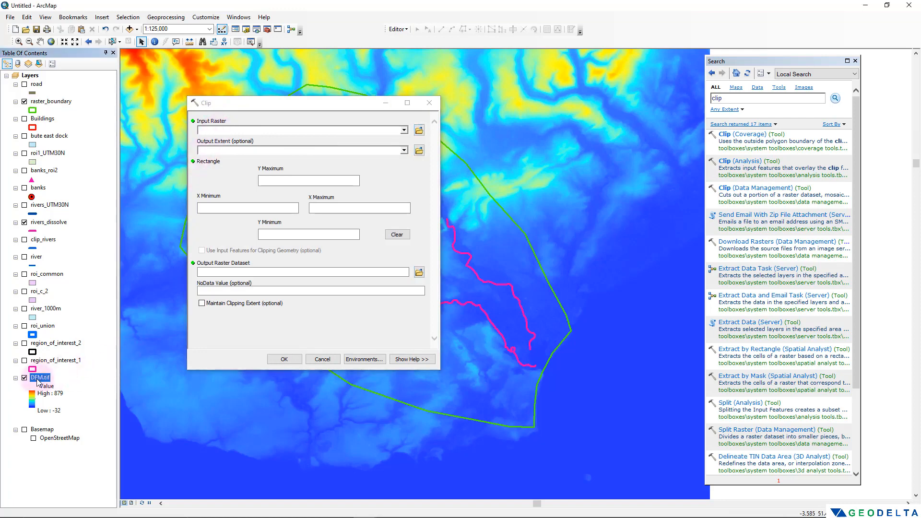
left_click_drag(37, 382, 220, 133)
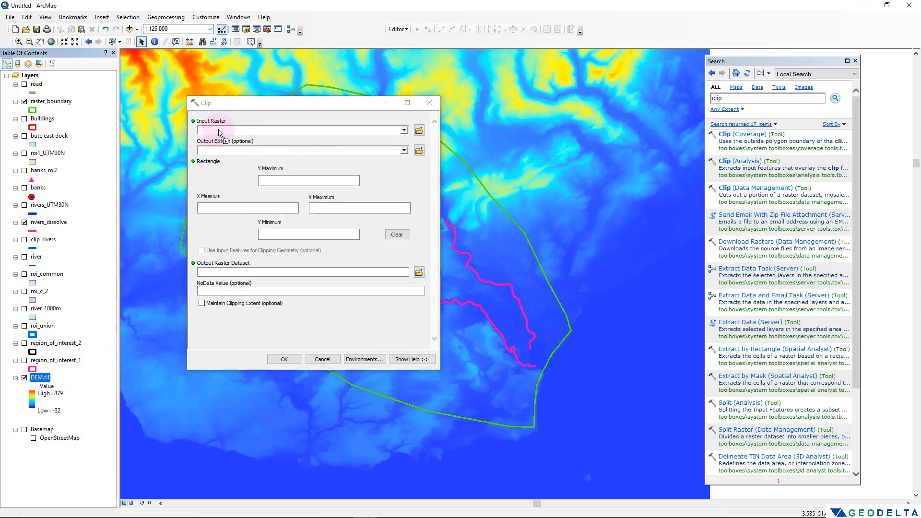
left_click(246, 177)
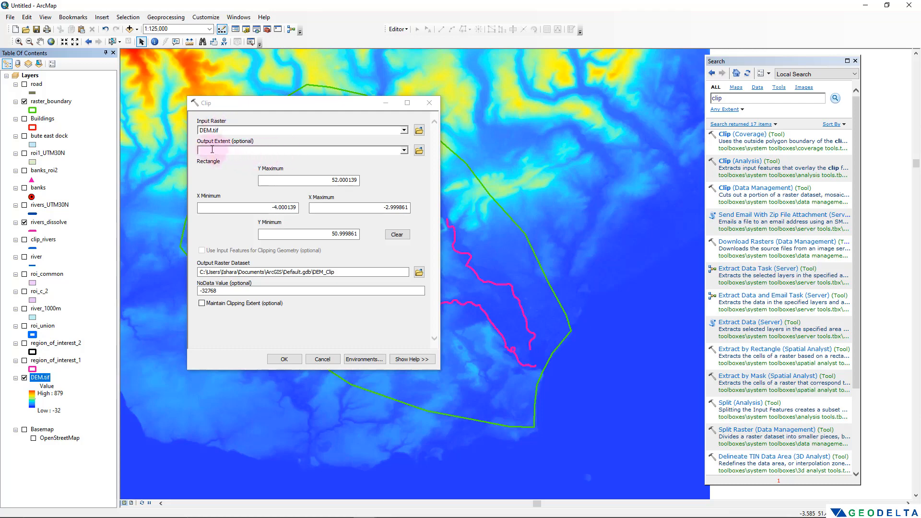
left_click(53, 104)
left_click_drag(42, 105, 213, 151)
left_click(203, 252)
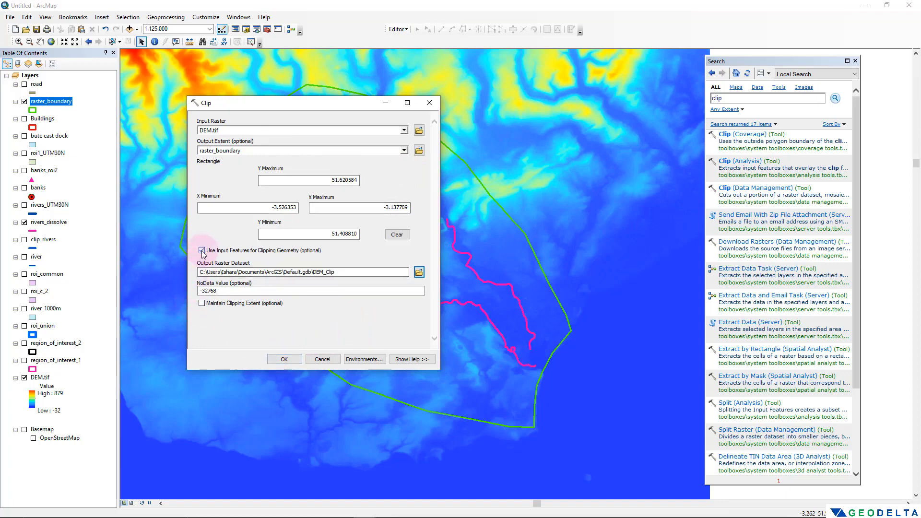
left_click(284, 359)
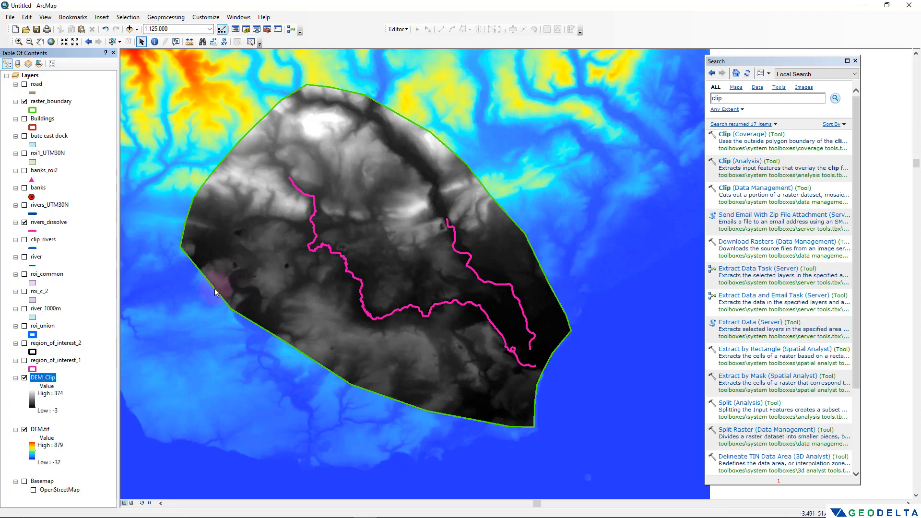
Start exporting the DEM_Clip raster data and set the output location to the Raster folder.
left_click(67, 391)
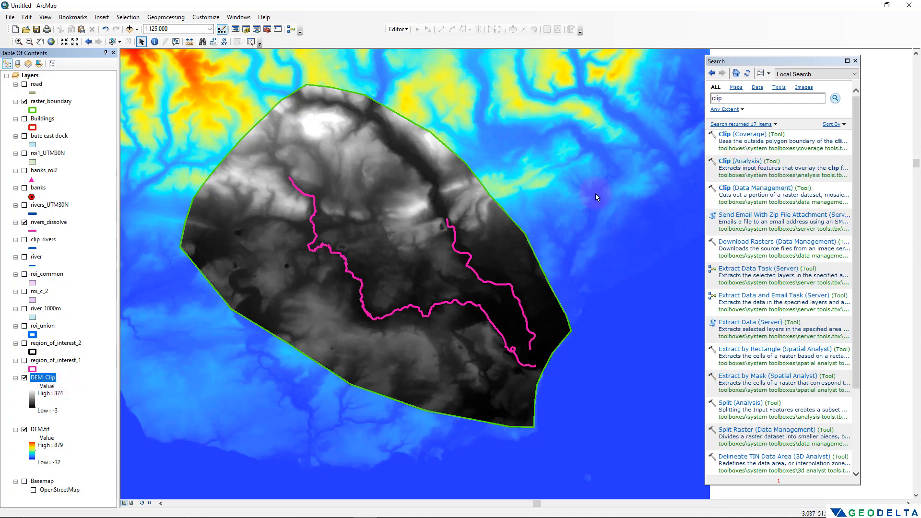
right_click(41, 378)
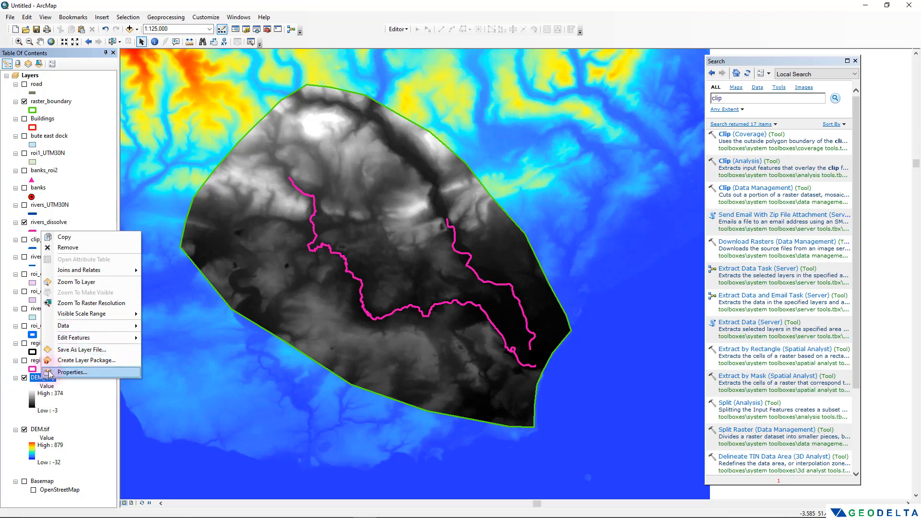
mouse_move(72, 326)
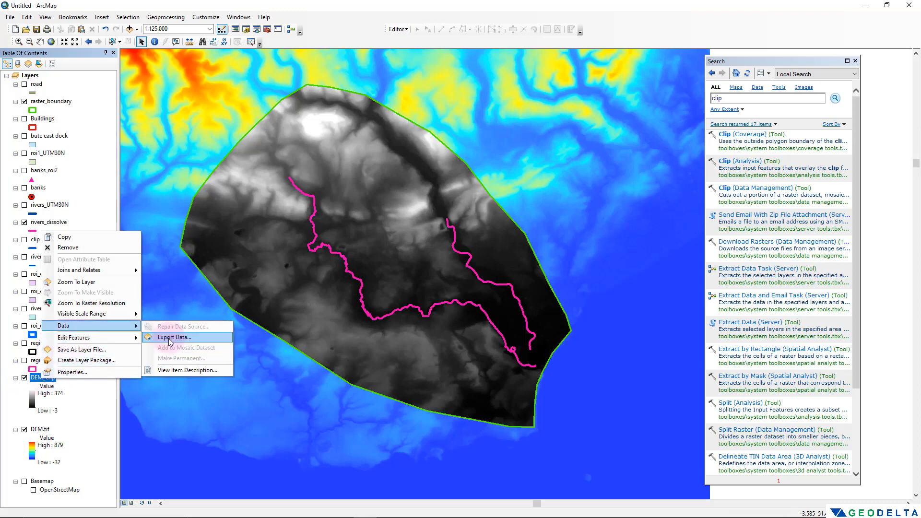
left_click(169, 342)
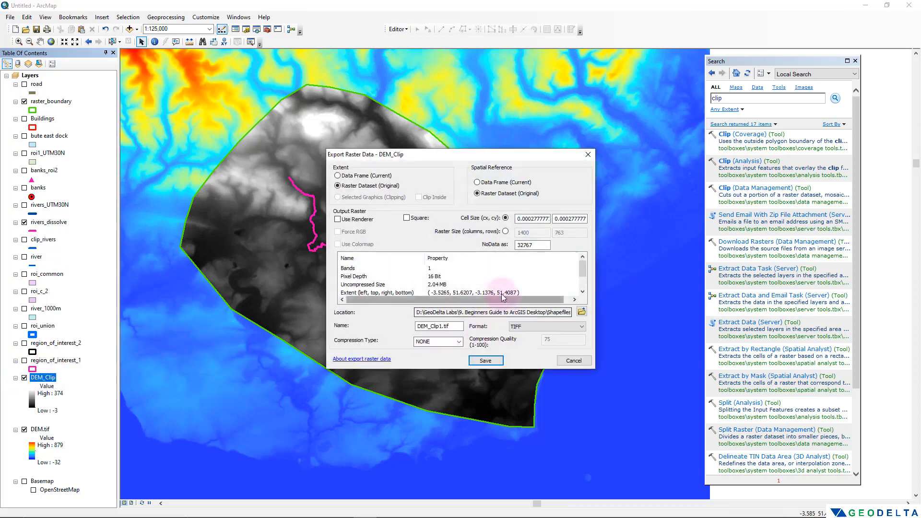
left_click(582, 312)
left_click(474, 199)
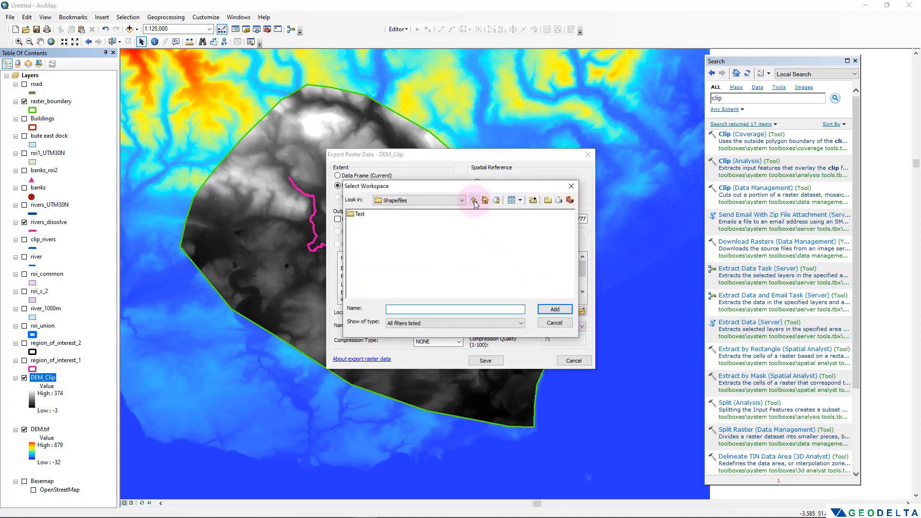
left_click(474, 200)
left_click(359, 215)
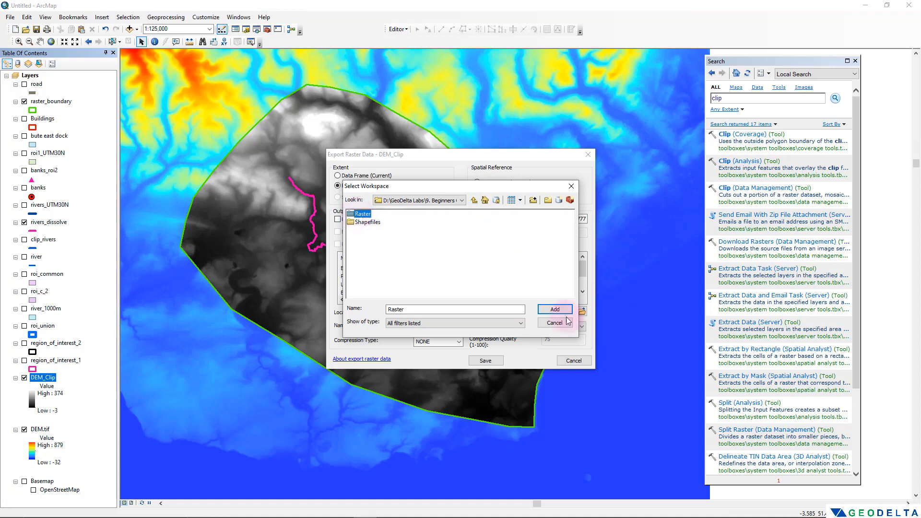
left_click(555, 309)
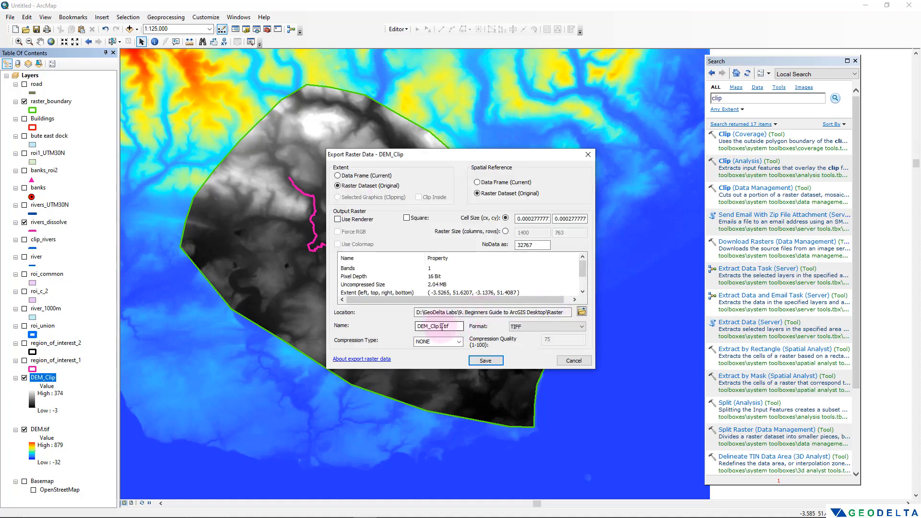
Name the exported raster raster_clipped.tif, save it in TIFF format, and add it to the map as a layer.
left_click_drag(442, 327, 393, 325)
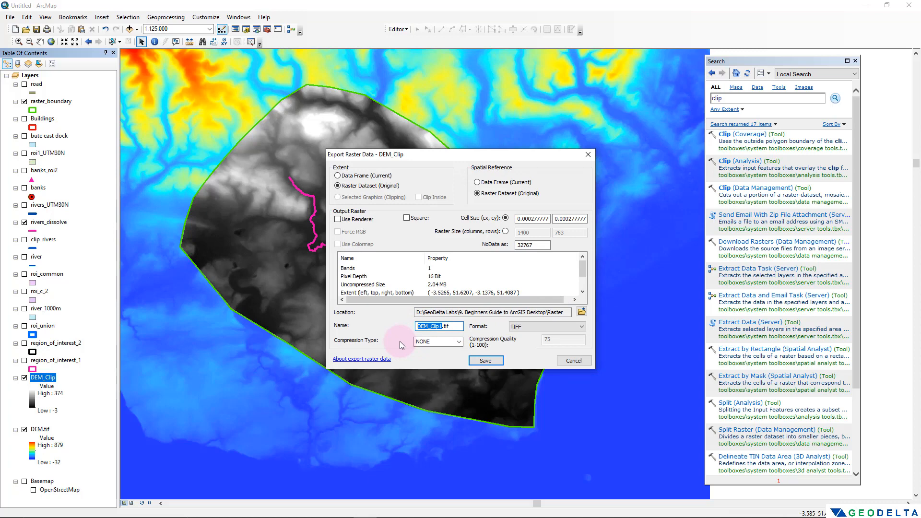
type("raster_clipped")
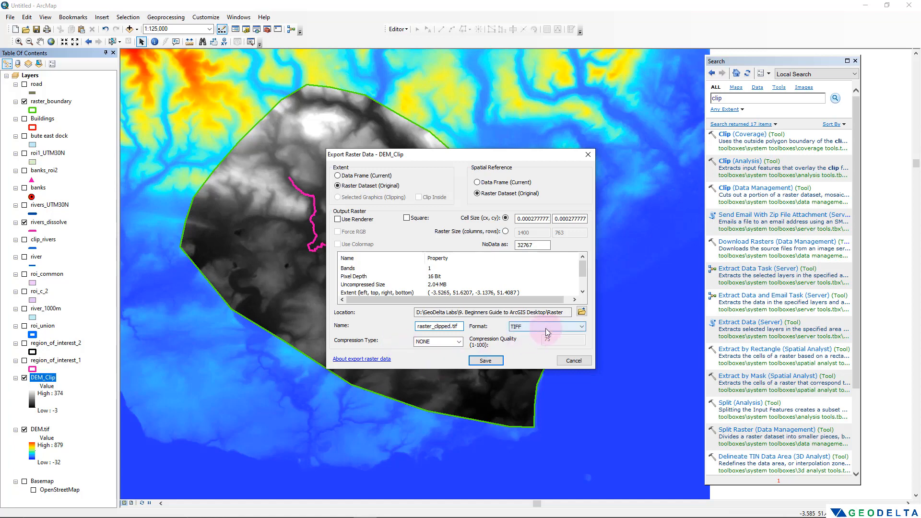
left_click(487, 361)
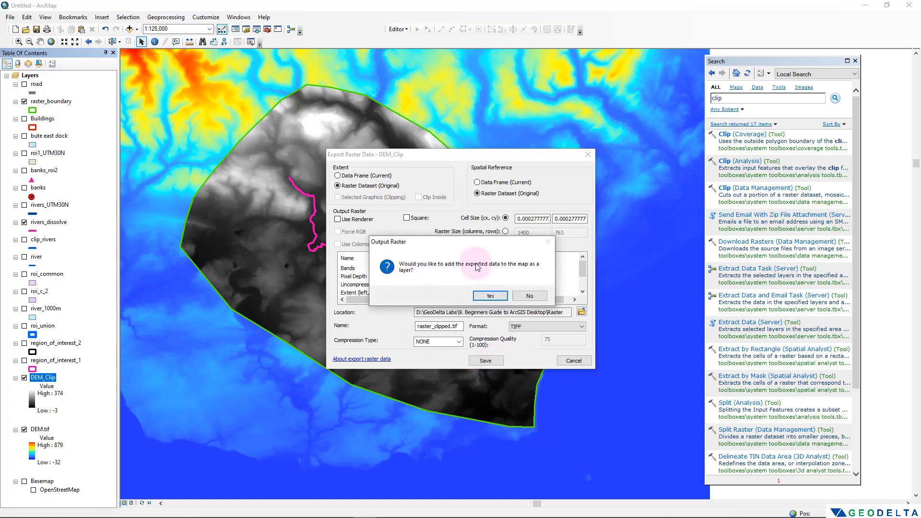
left_click(492, 296)
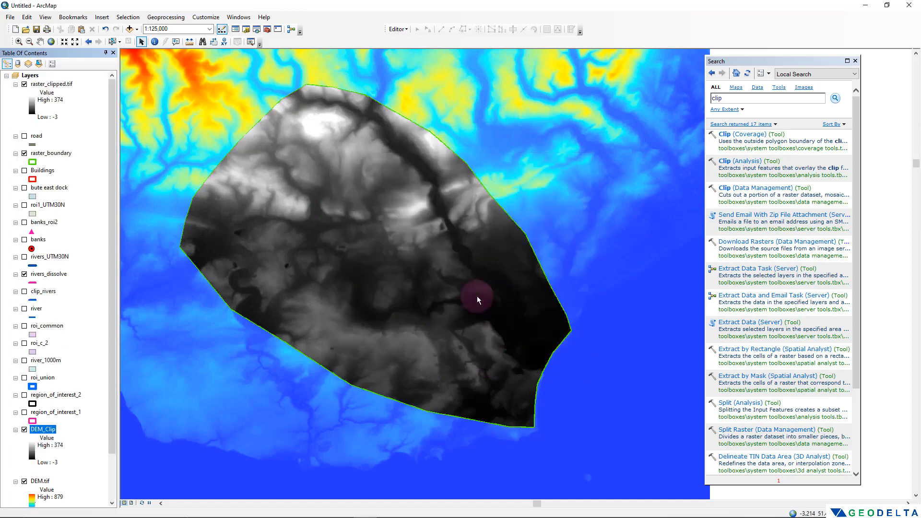
Remove the DEM_Clip layer from the map, keeping the exported raster_clipped.tif.
left_click(52, 84)
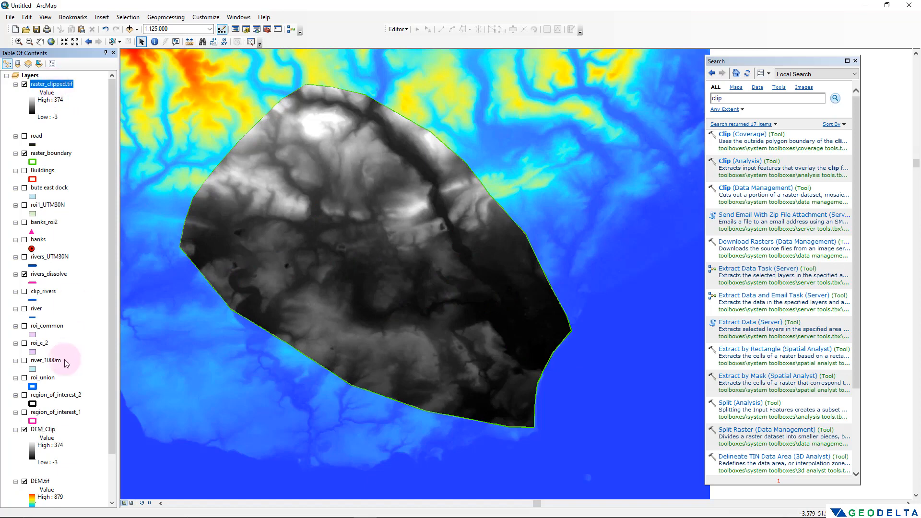
left_click(42, 430)
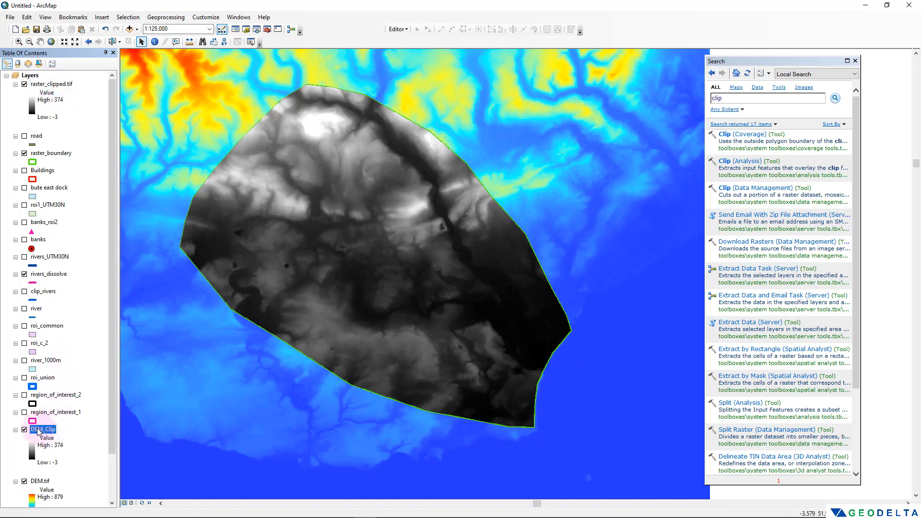
right_click(38, 432)
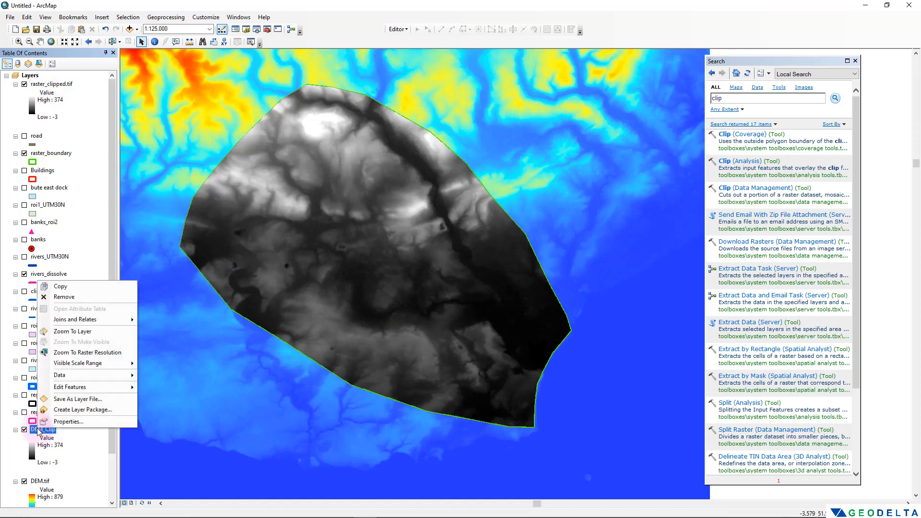
left_click(75, 298)
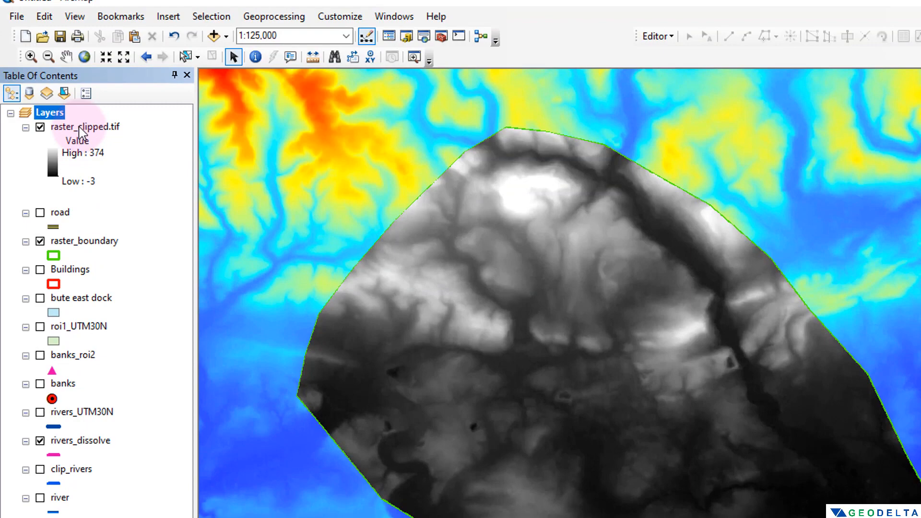
Turn off the visibility of the original DEM.tif layer so only the clipped raster is displayed.
left_click(82, 128)
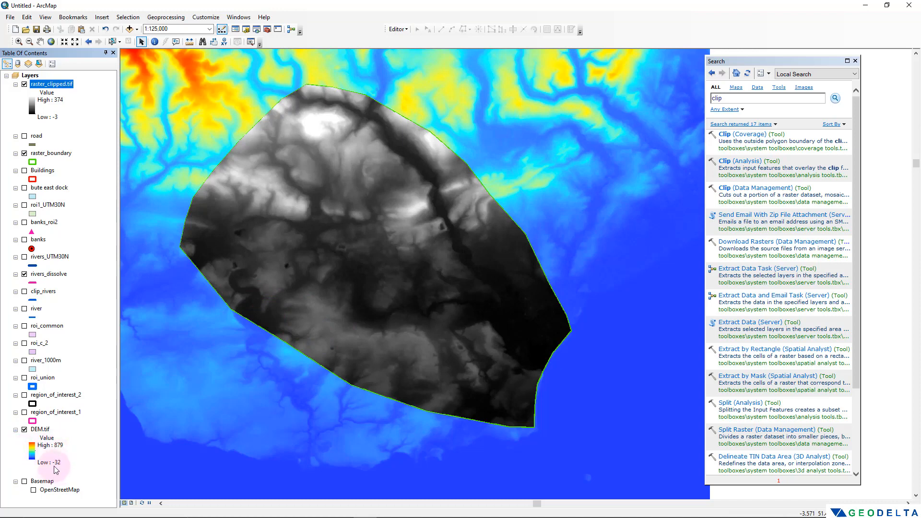
left_click(40, 429)
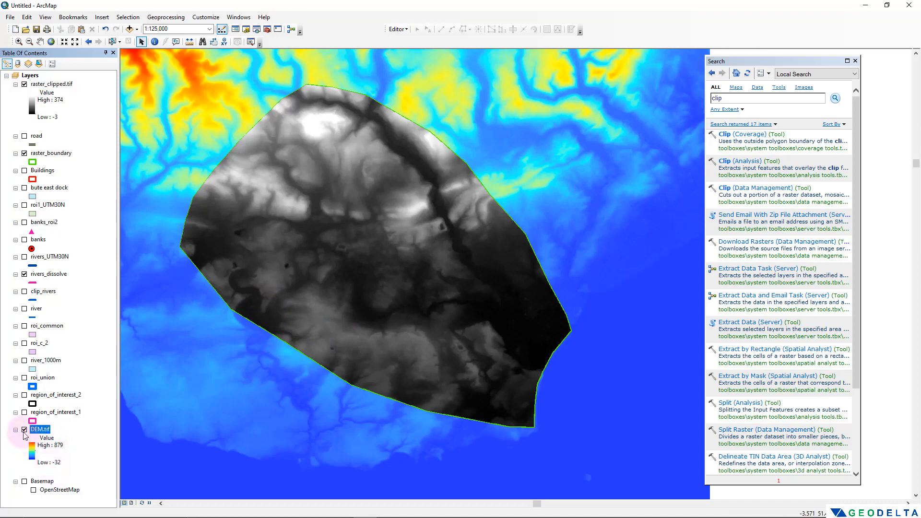
left_click(24, 430)
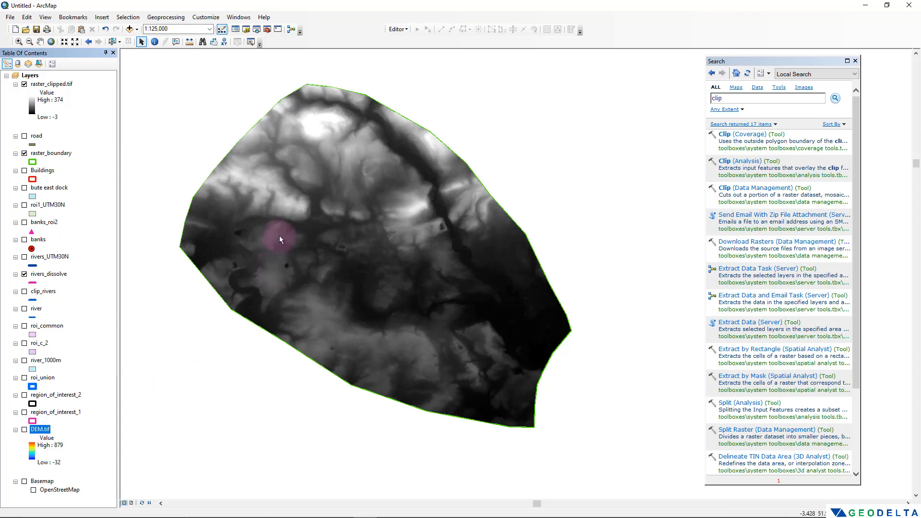
Move the rivers_dissolve layer above raster_clipped.tif in the layer order.
left_click_drag(281, 240, 329, 282)
left_click(47, 280)
left_click(48, 278)
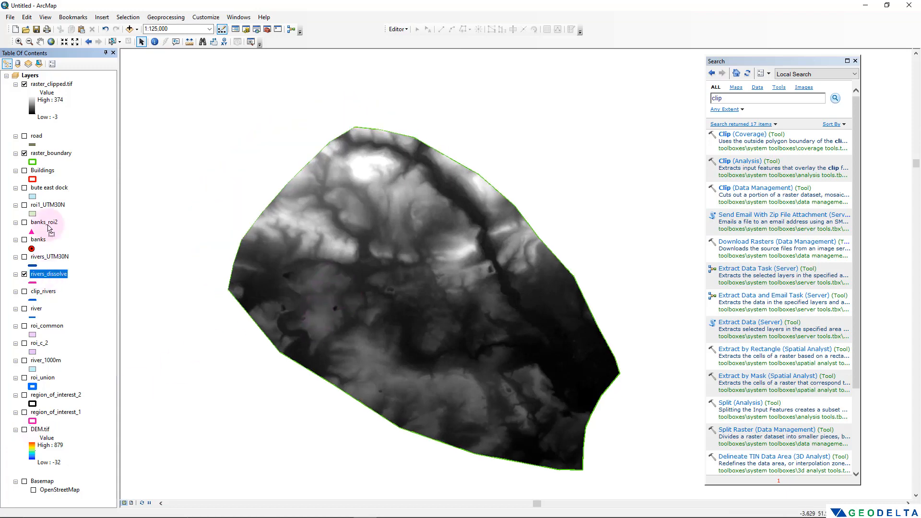
left_click_drag(52, 81, 50, 79)
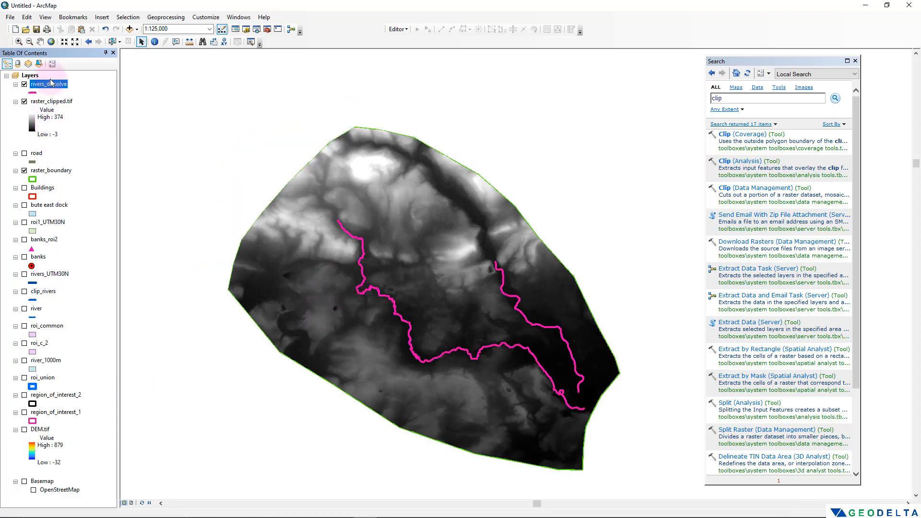
Set the stretched symbology of the raster_clipped.tif layer to the red-yellow-cyan-blue color ramp.
left_click(48, 104)
right_click(48, 107)
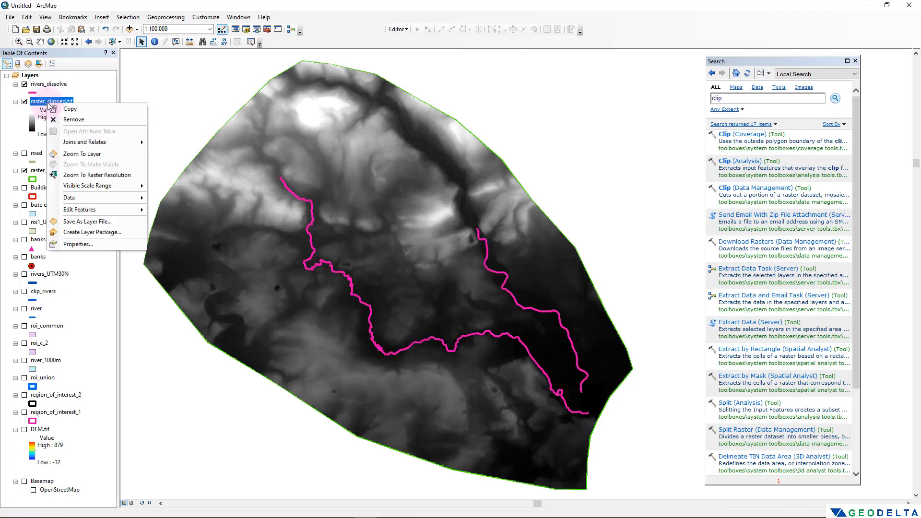
left_click(97, 245)
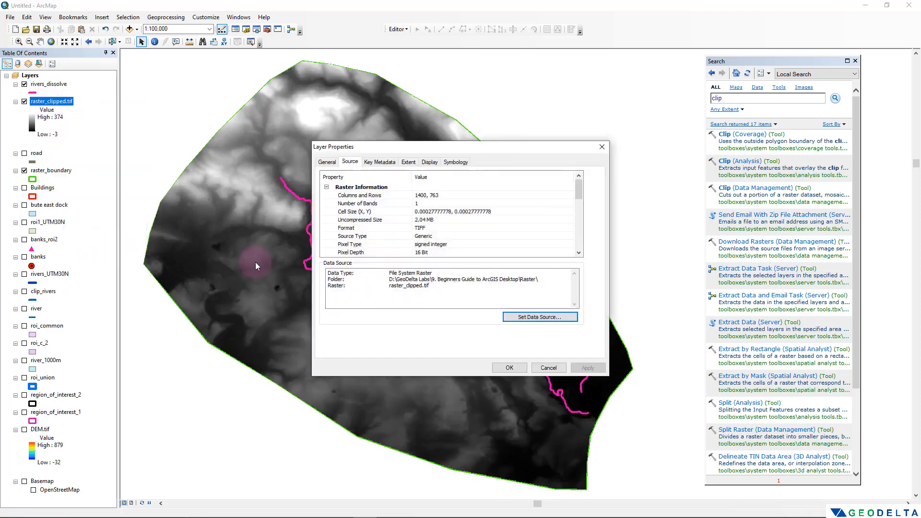
left_click(454, 161)
left_click_drag(475, 152, 697, 106)
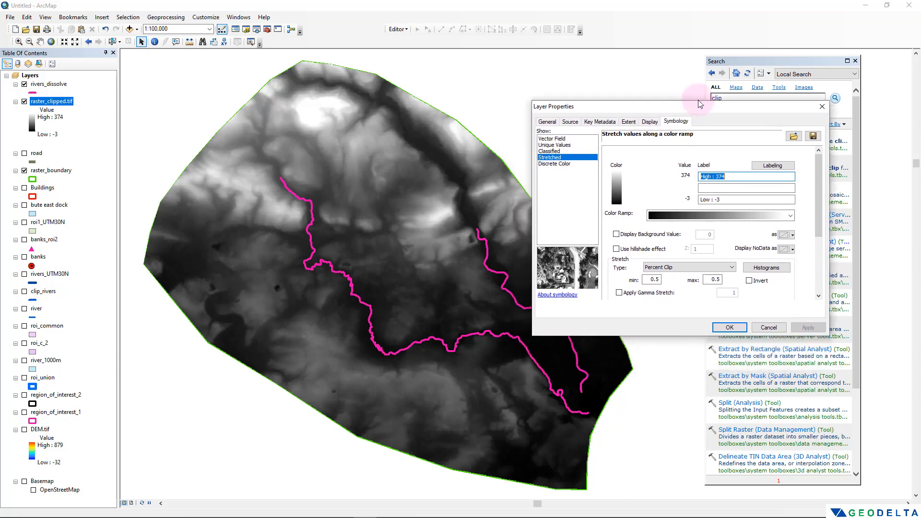
left_click(795, 209)
left_click_drag(790, 285, 791, 414)
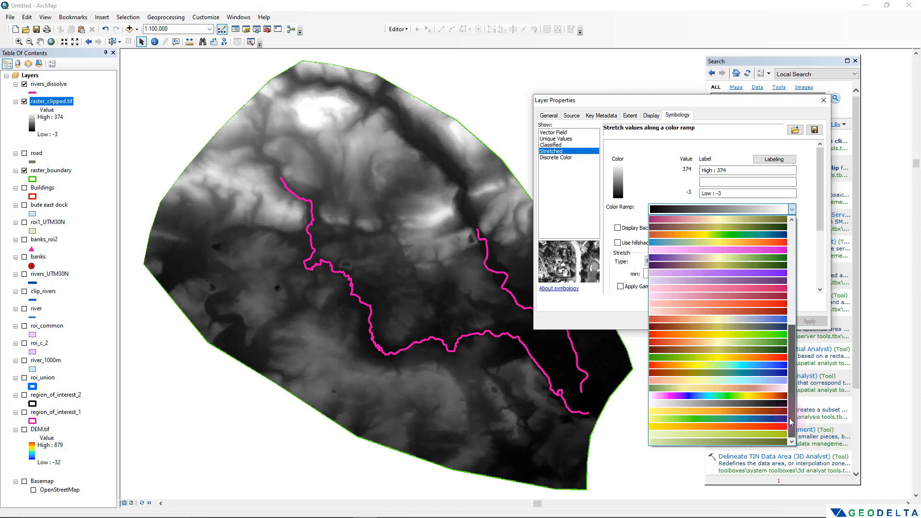
left_click(743, 363)
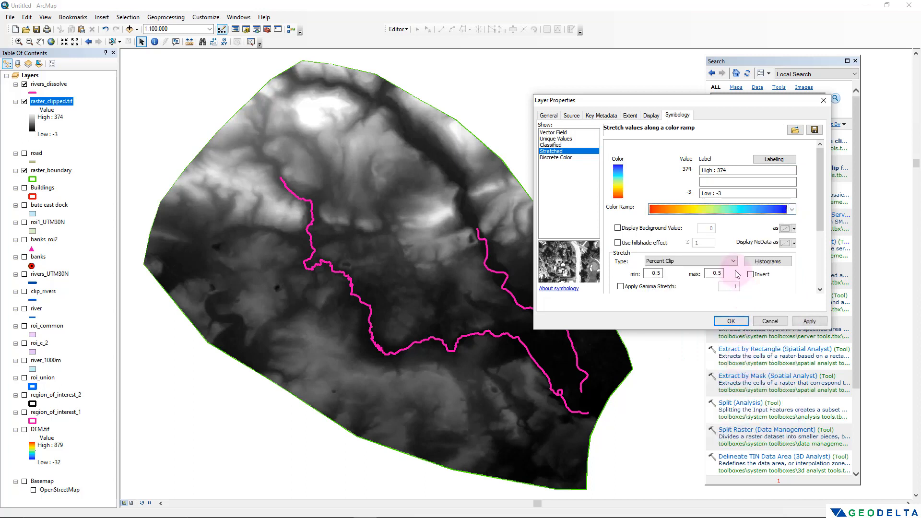
Invert the raster's color ramp so high elevations are red and low ones blue, and apply the symbology.
left_click(751, 274)
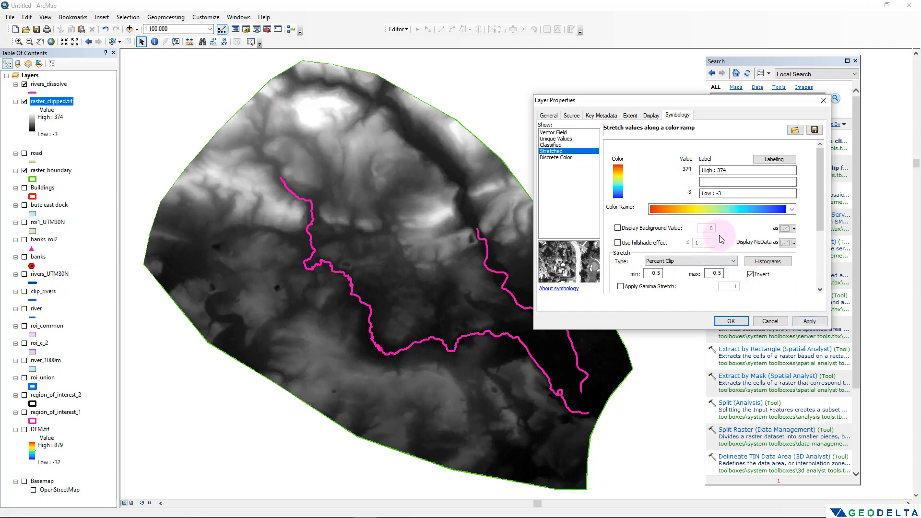
left_click(816, 321)
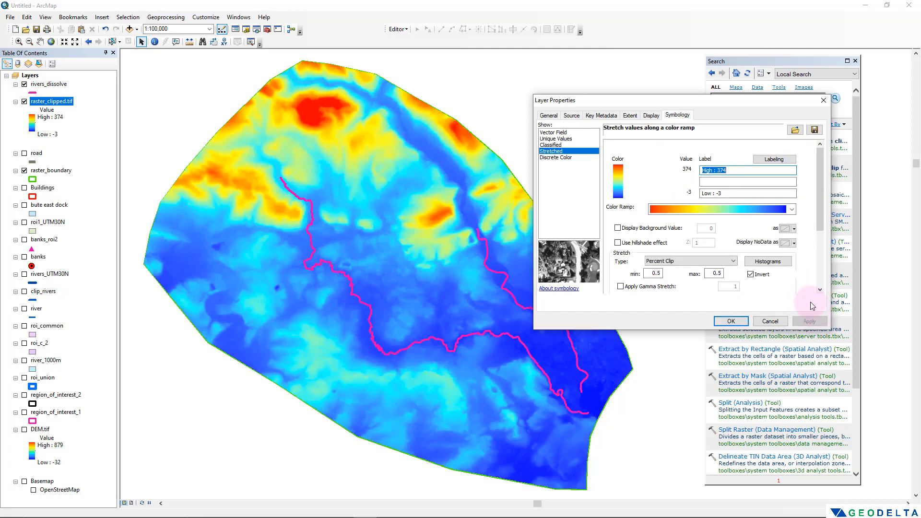
left_click(731, 321)
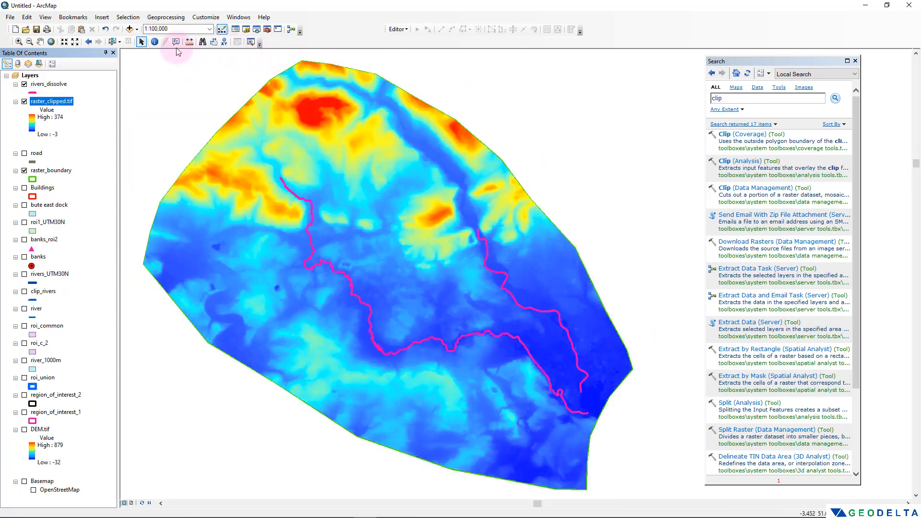
Close the search window and identify the pixel value of raster_clipped.tif at the red high-elevation area in the northwest.
left_click(154, 42)
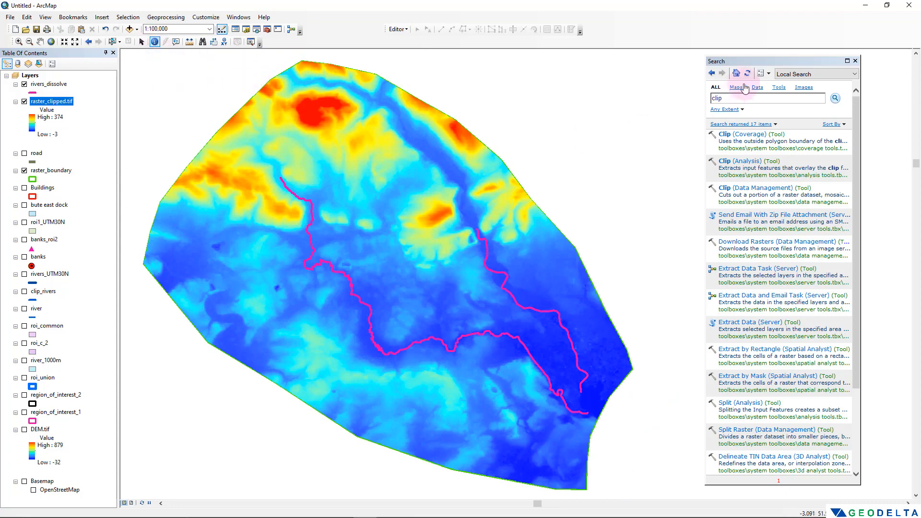
left_click(856, 61)
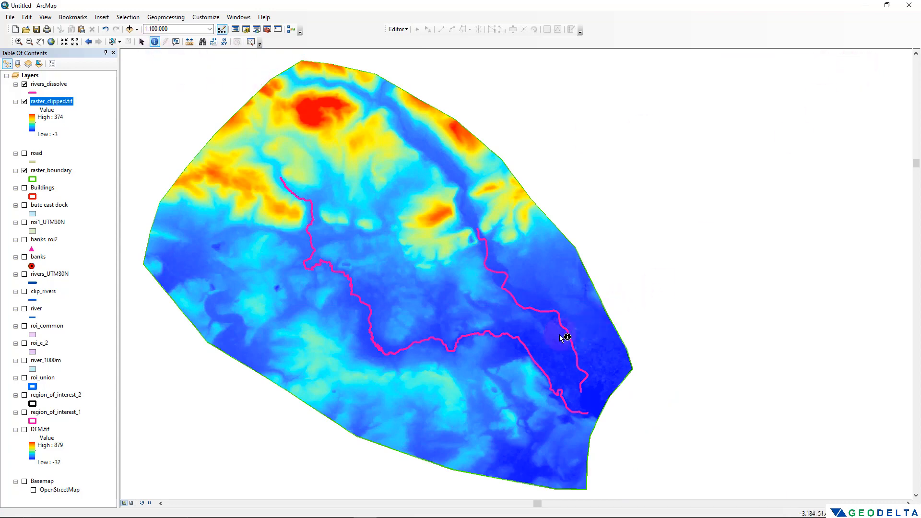
left_click(537, 343)
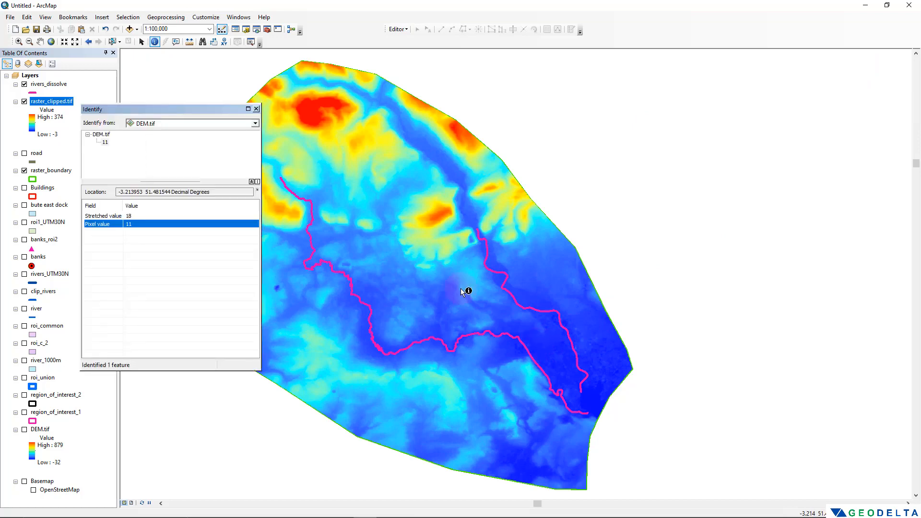
left_click(254, 123)
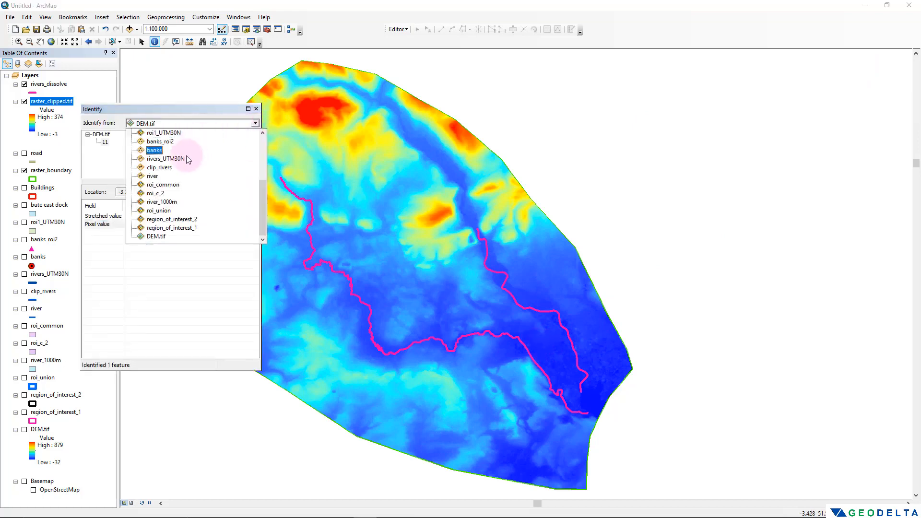
scroll(182, 177, "up", 4)
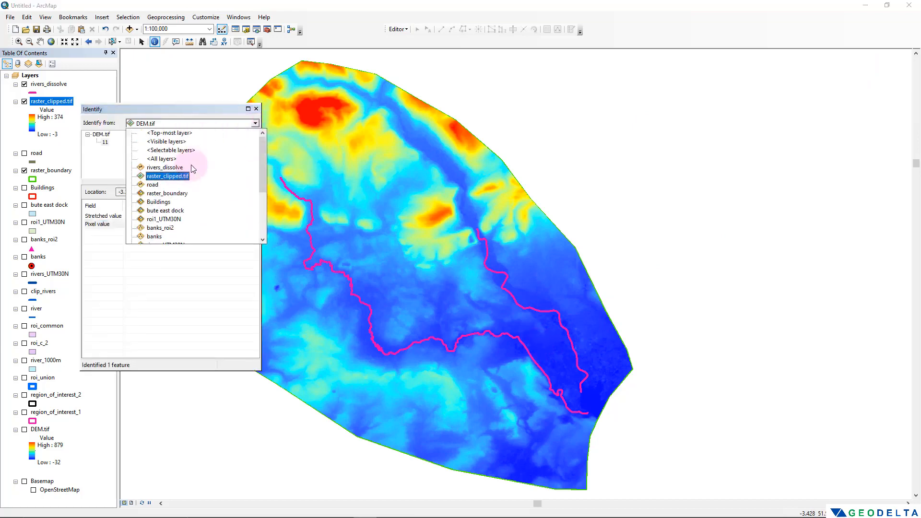
left_click(168, 176)
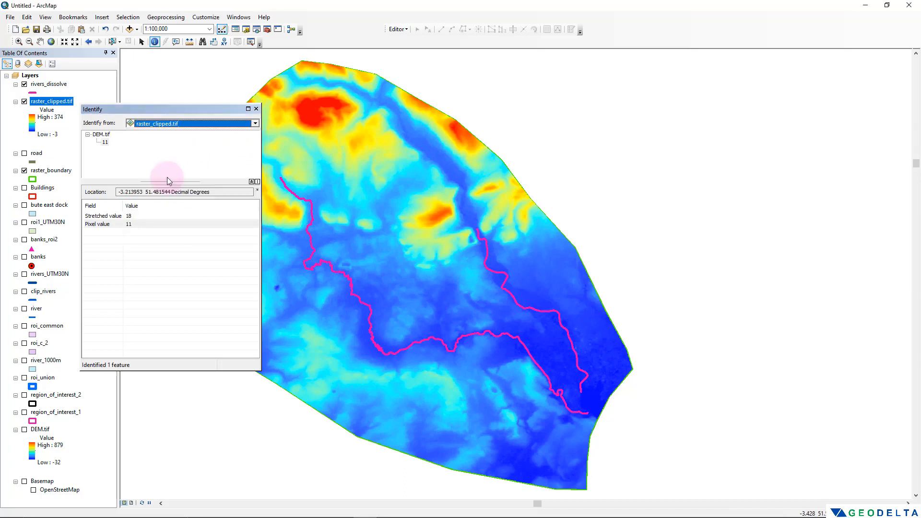
left_click(312, 110)
left_click(191, 212)
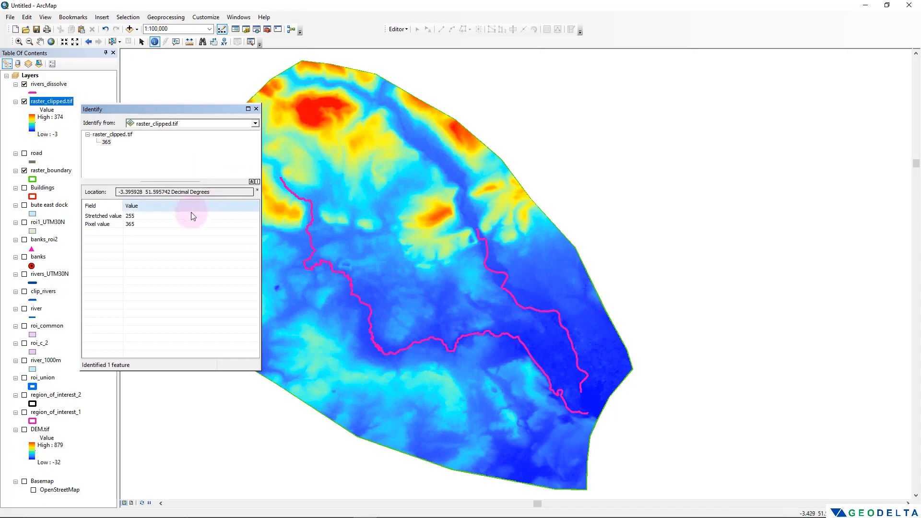
left_click(138, 225)
Identify the pixel values of raster_clipped.tif at several low-lying points near the river mouths in the southeast.
left_click_drag(571, 345, 493, 250)
scroll(520, 314, "up", 2)
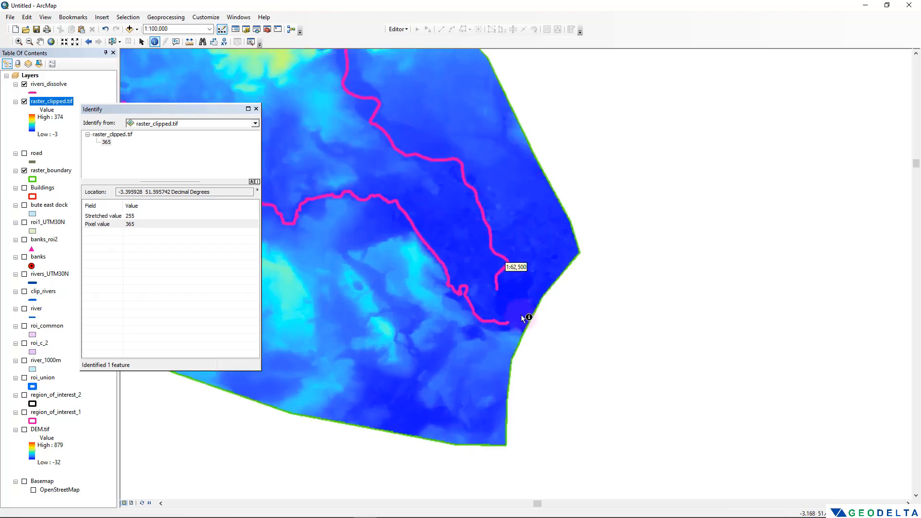
left_click(515, 322)
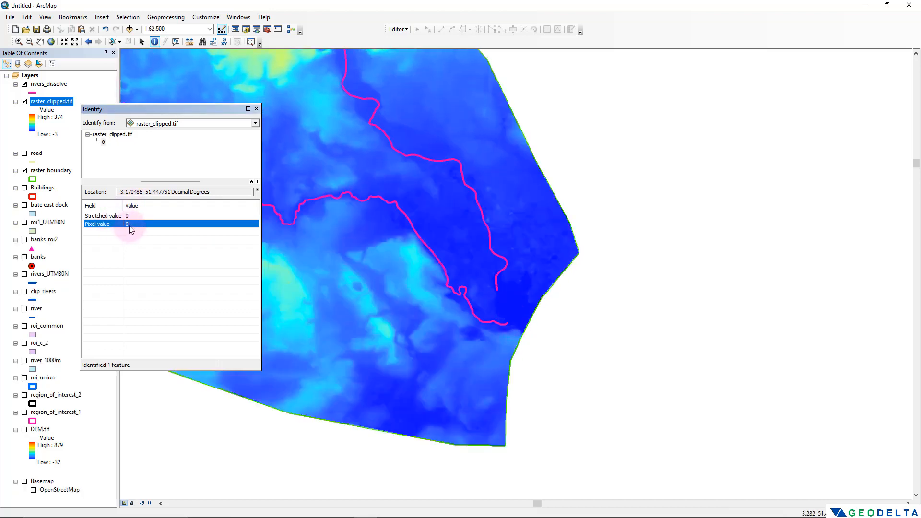
left_click(526, 310)
left_click(522, 293)
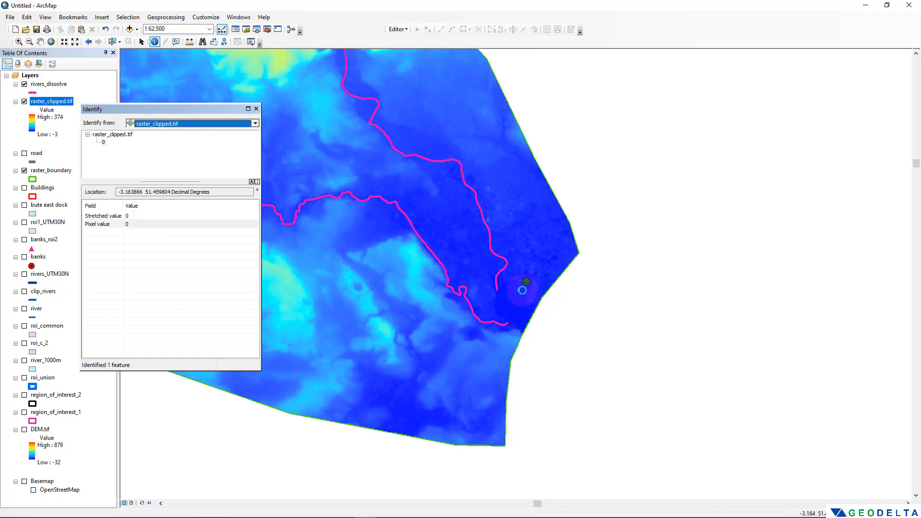
left_click(512, 303)
left_click(509, 305)
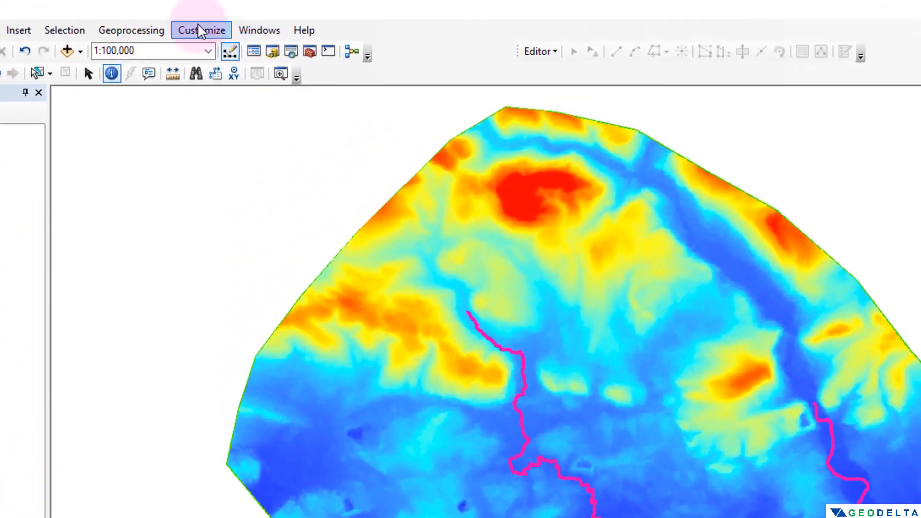
Check that the 3D Analyst, Geostatistical Analyst and Spatial Analyst extensions are enabled.
left_click(205, 17)
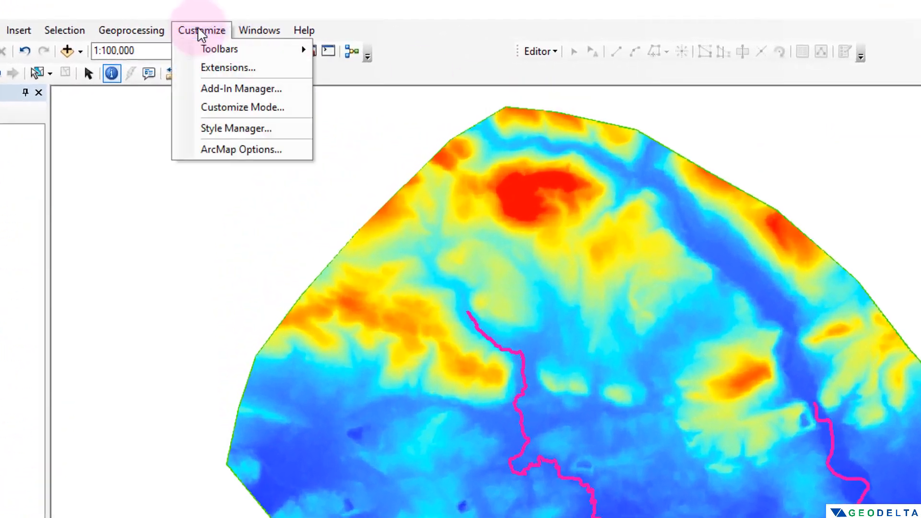
left_click(226, 69)
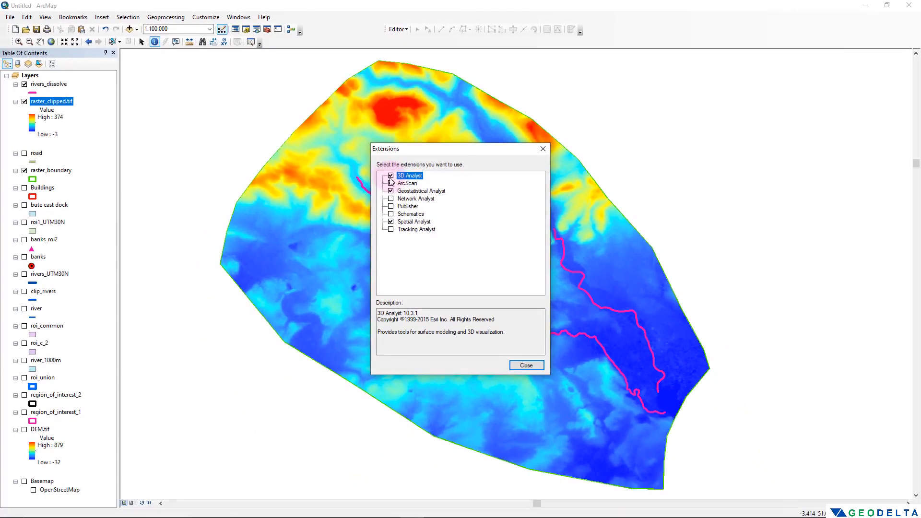
left_click(391, 183)
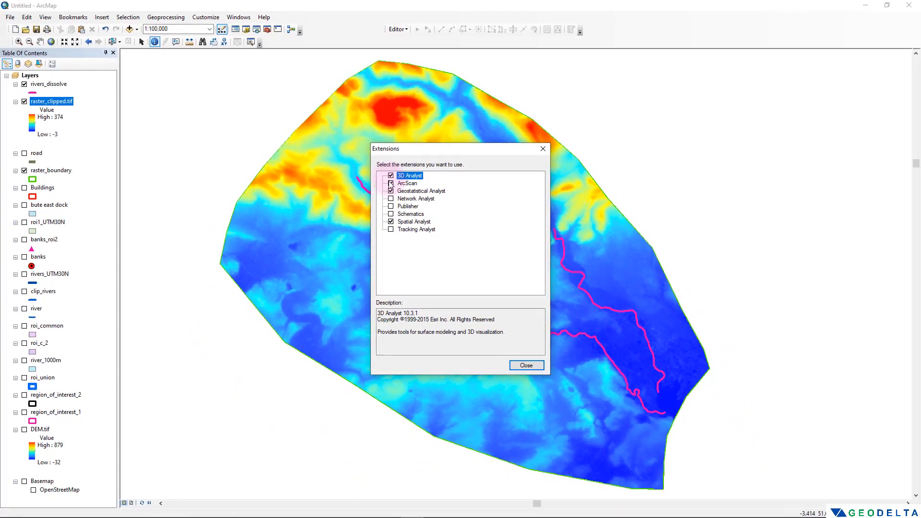
left_click(527, 366)
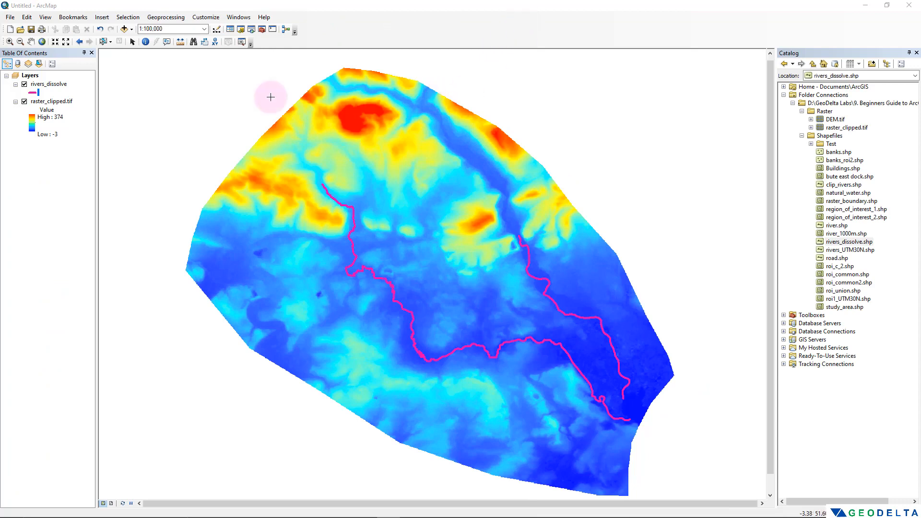
left_click(51, 102)
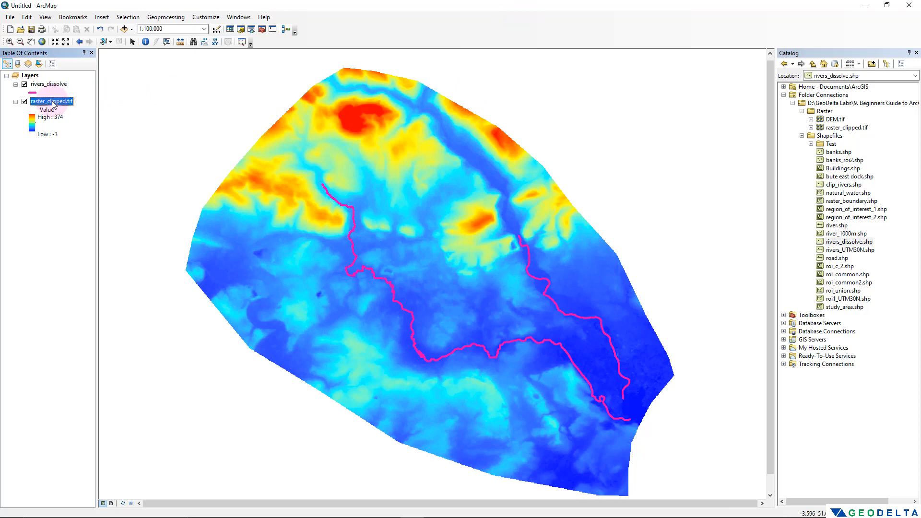
left_click(57, 87)
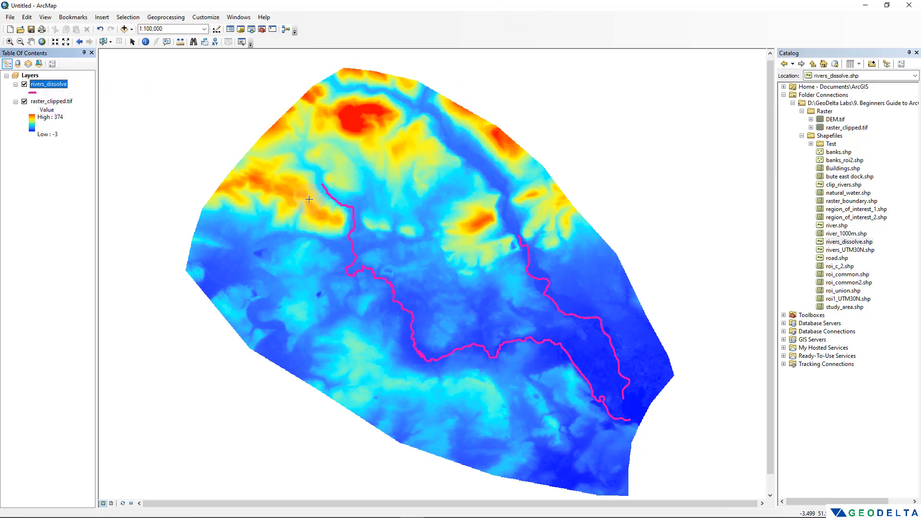
left_click_drag(460, 301, 436, 276)
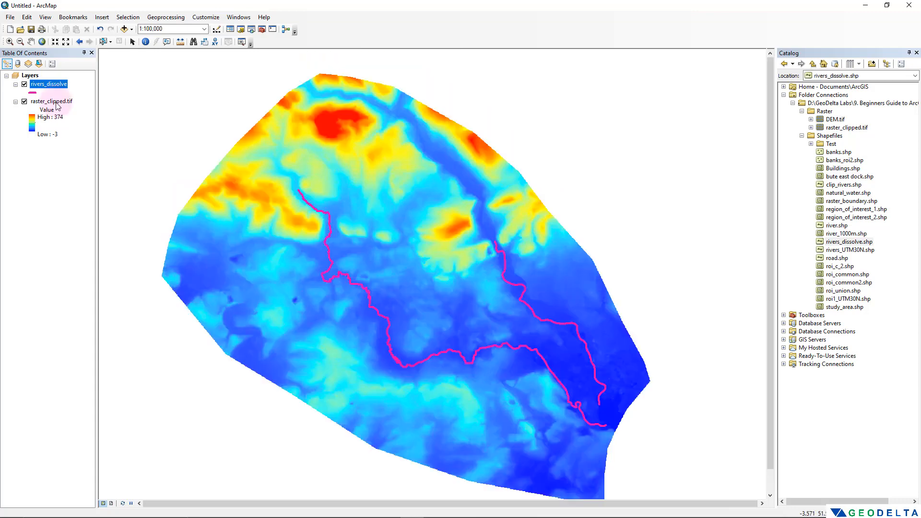
Check the spatial reference of raster_clipped.tif in its layer source properties.
left_click(54, 102)
right_click(55, 103)
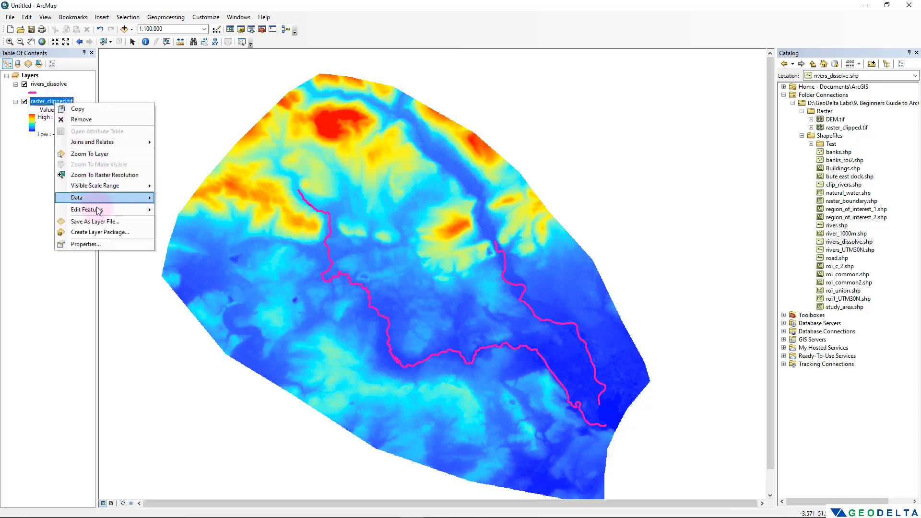
left_click(95, 244)
left_click(328, 165)
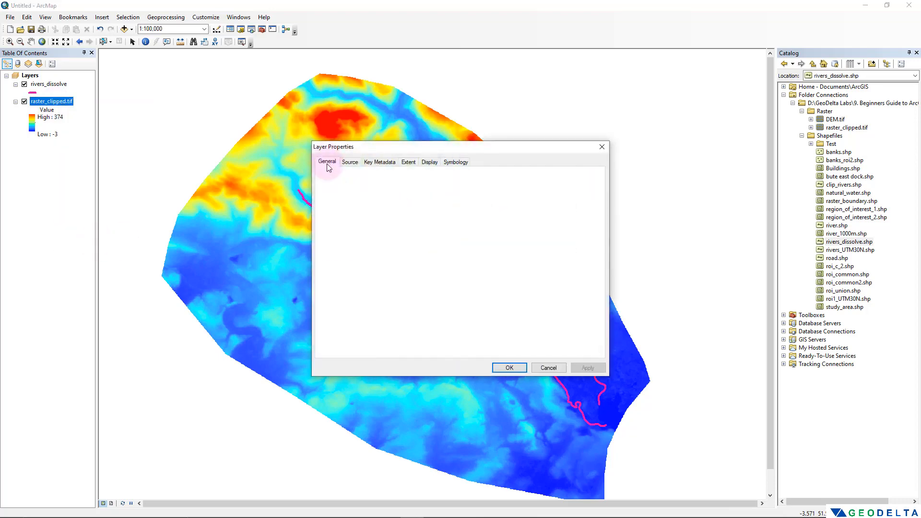
left_click(350, 163)
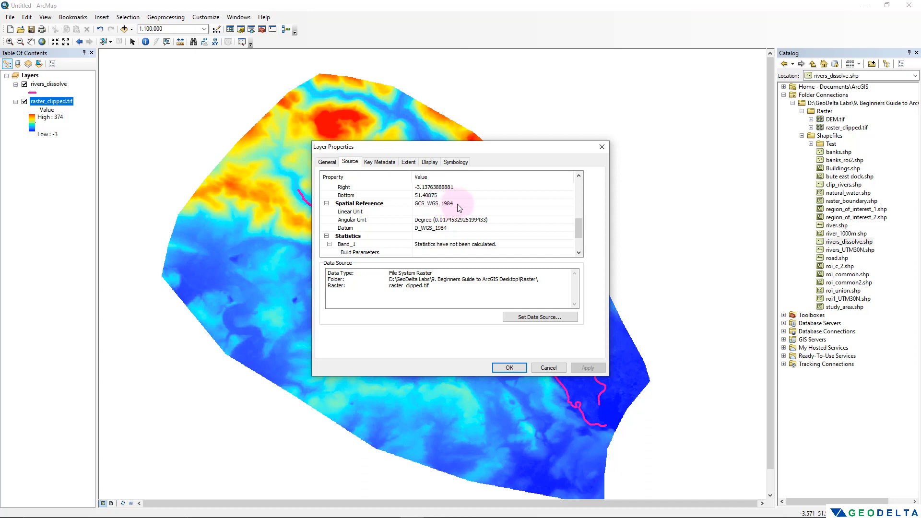
left_click(602, 147)
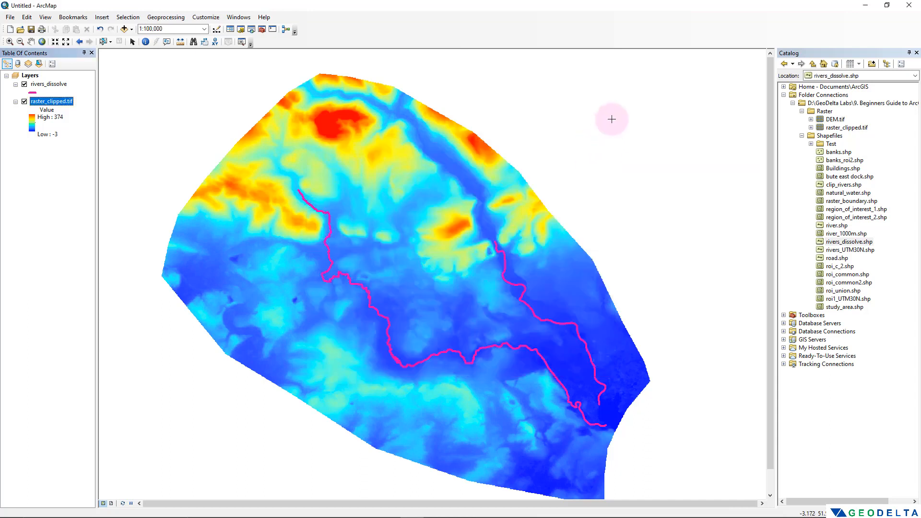
Search for "project raster" to open the Project Raster (Data Management) tool and set raster_clipped.tif as its input raster.
left_click(251, 29)
left_click_drag(821, 52, 674, 71)
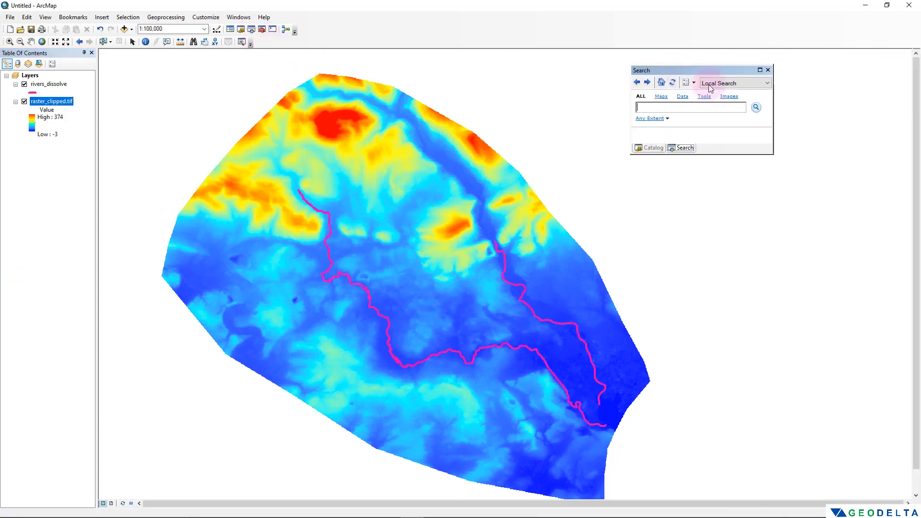
left_click_drag(773, 154, 889, 426)
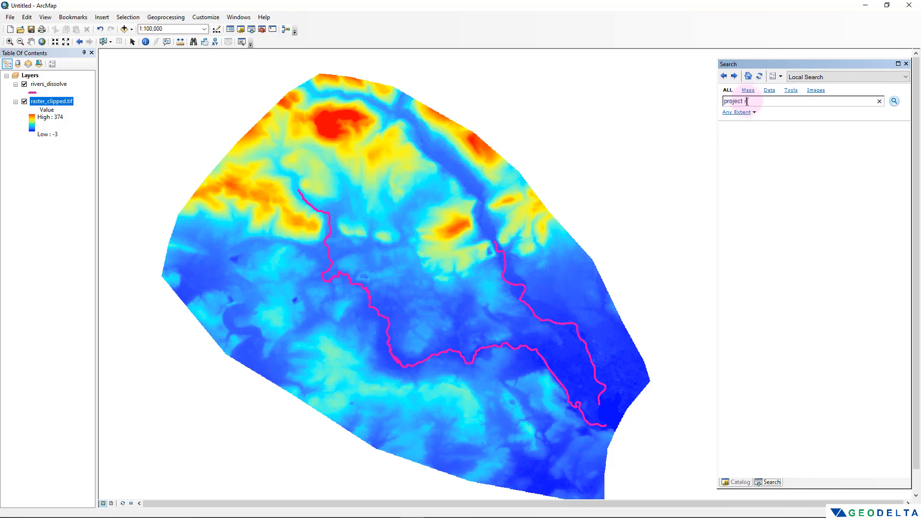
key("Return")
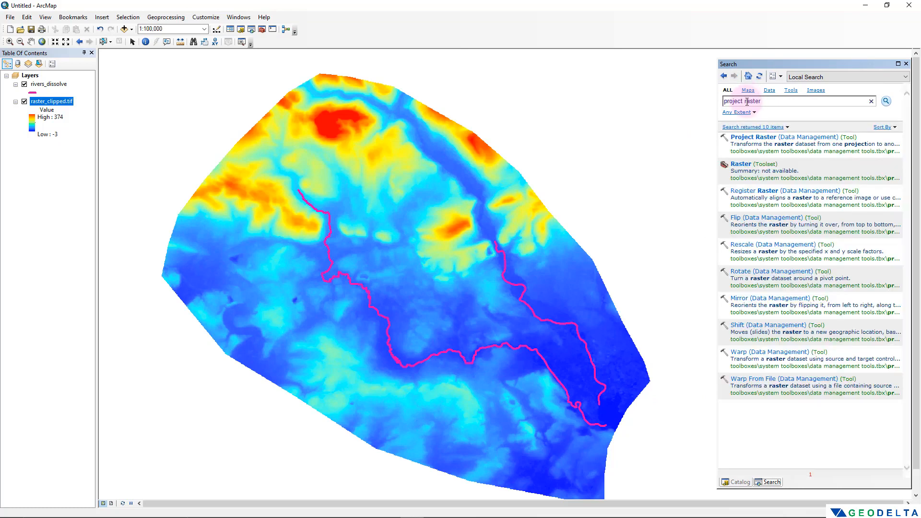
left_click(760, 139)
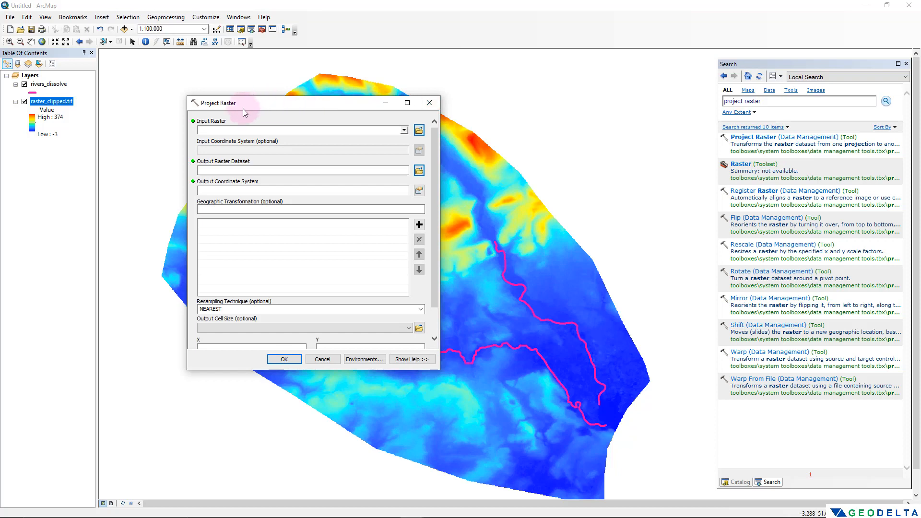
left_click_drag(50, 101, 219, 130)
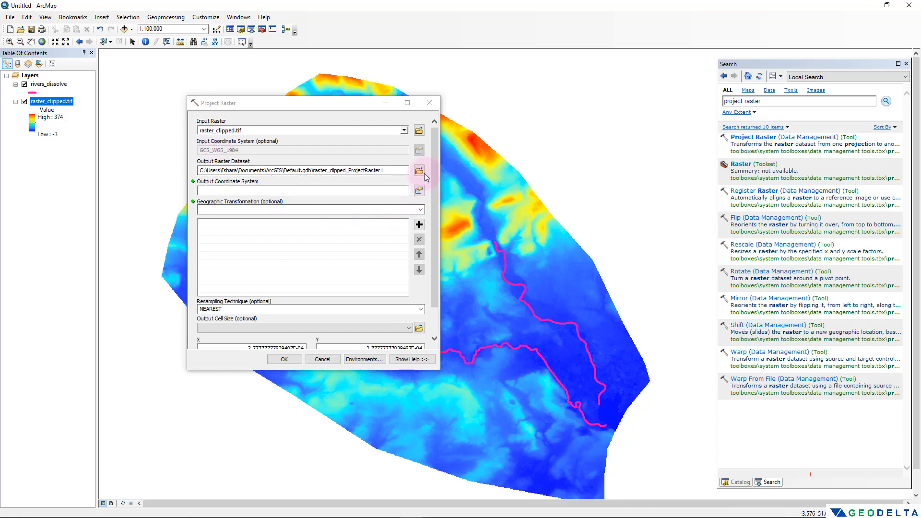
Set the output raster dataset to raster_UTM30N in the project's Raster folder.
left_click(420, 171)
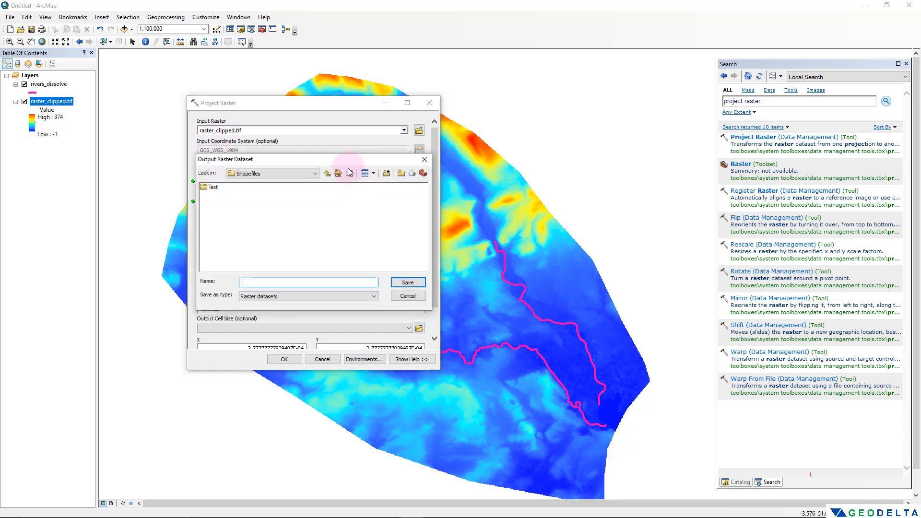
left_click(328, 173)
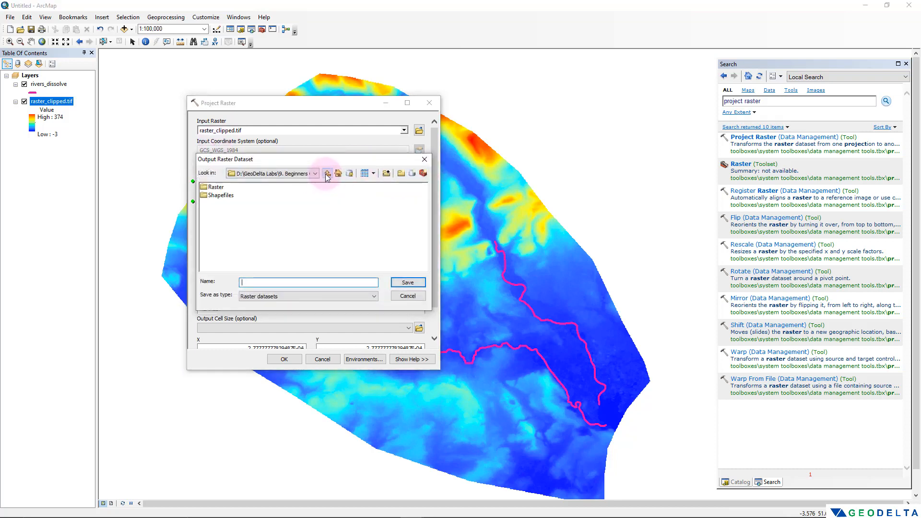
double_click(215, 187)
left_click(258, 284)
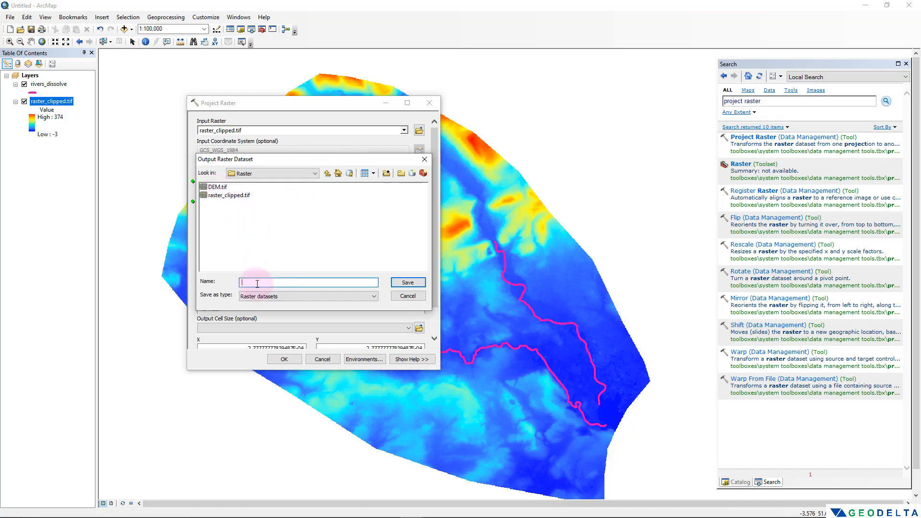
type("raster_UTM30N")
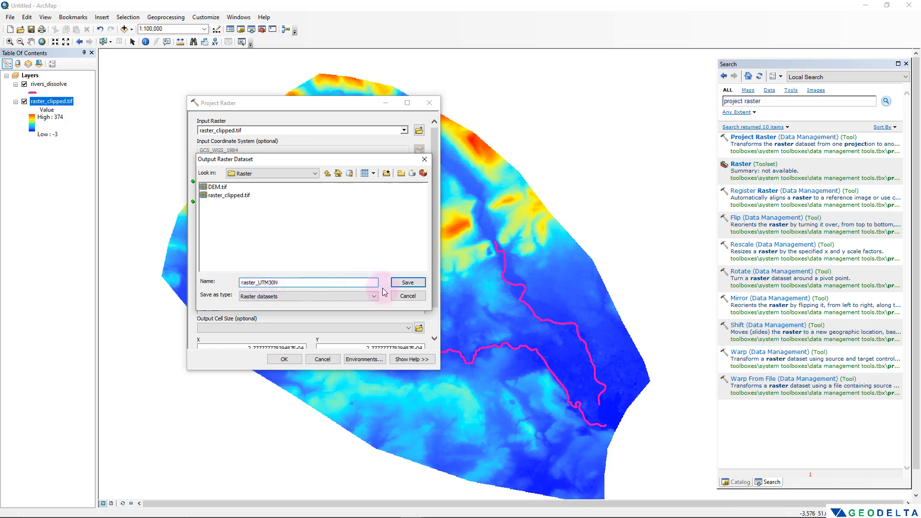
left_click(407, 282)
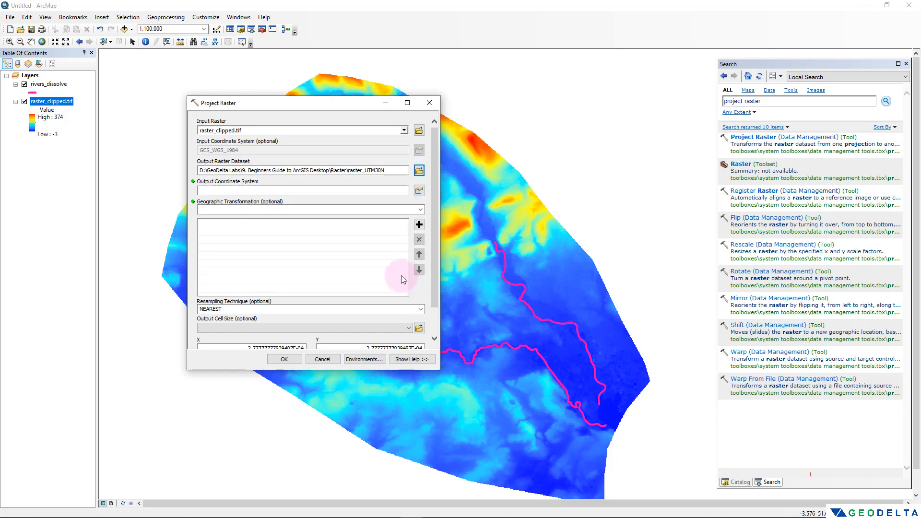
Set the output coordinate system to the projected WGS 1984 Complex UTM Zone 30N from the northern hemisphere UTM systems.
left_click(419, 190)
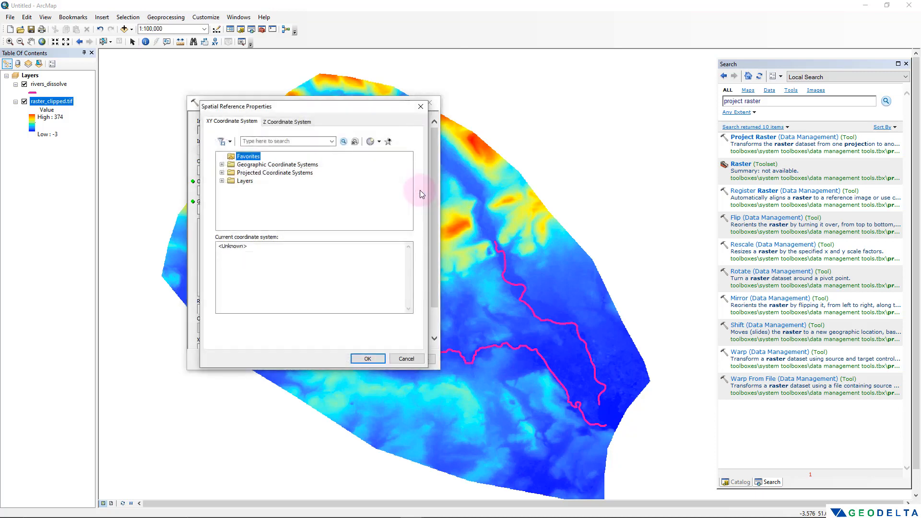
double_click(265, 173)
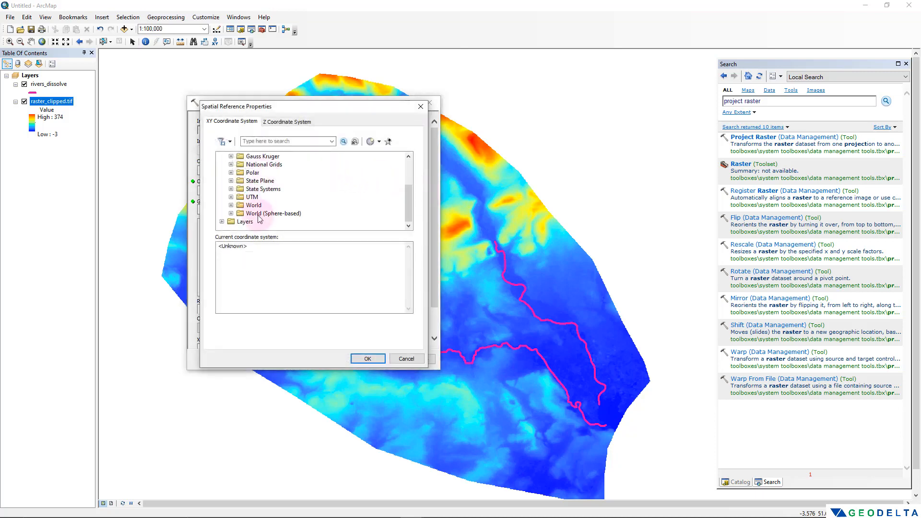
double_click(255, 200)
scroll(263, 199, "down", 3)
double_click(273, 199)
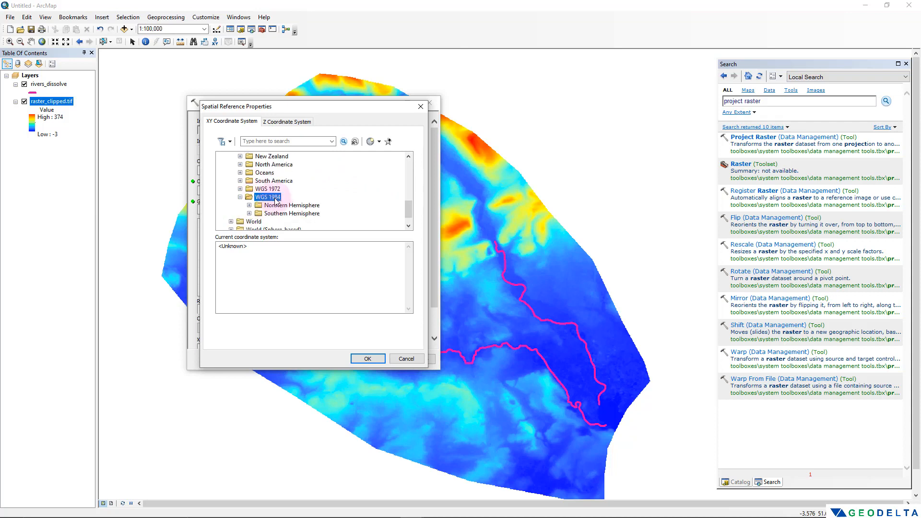
scroll(283, 197, "down", 1)
double_click(292, 189)
scroll(312, 192, "down", 5)
left_click(355, 197)
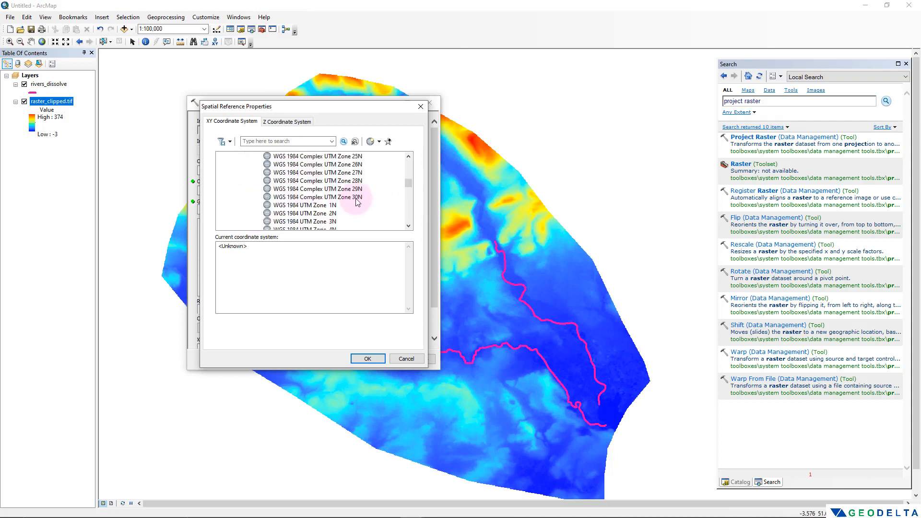
left_click(366, 359)
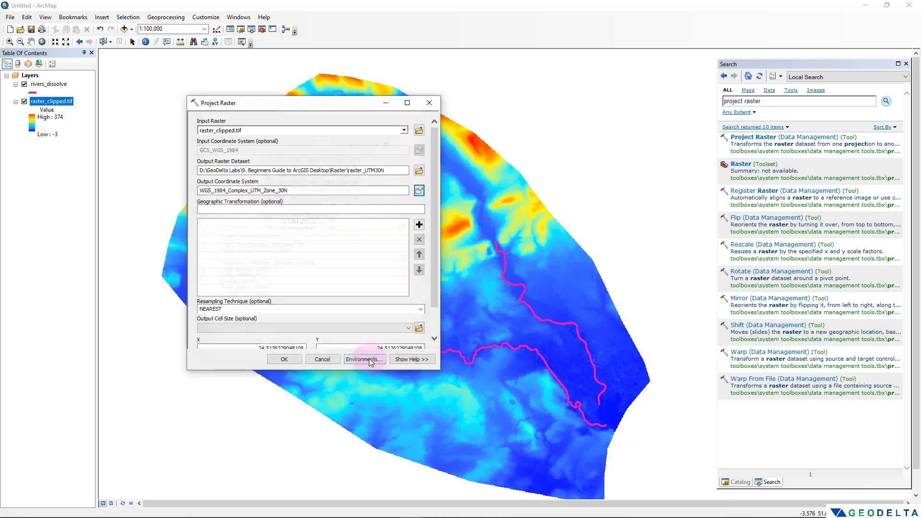
Review the remaining Project Raster parameters and run the tool with nearest resampling.
left_click_drag(433, 228, 433, 271)
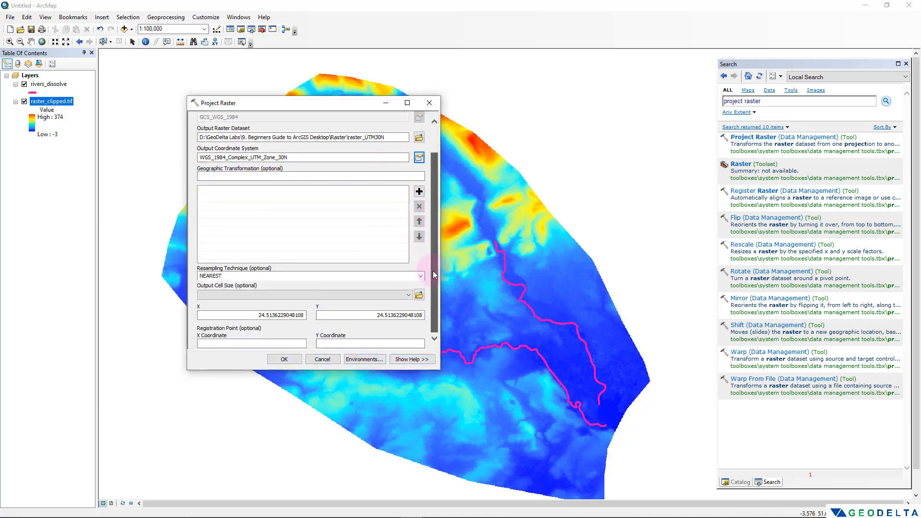
left_click(285, 360)
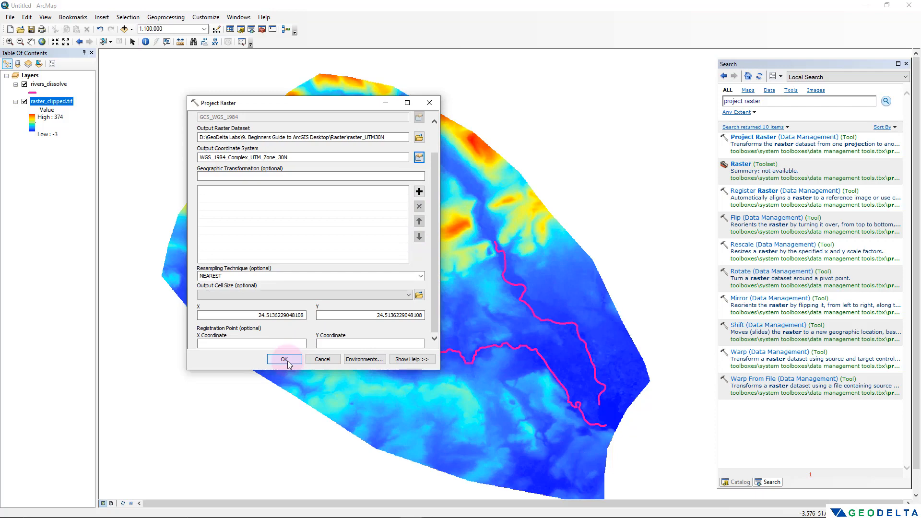
left_click(266, 228)
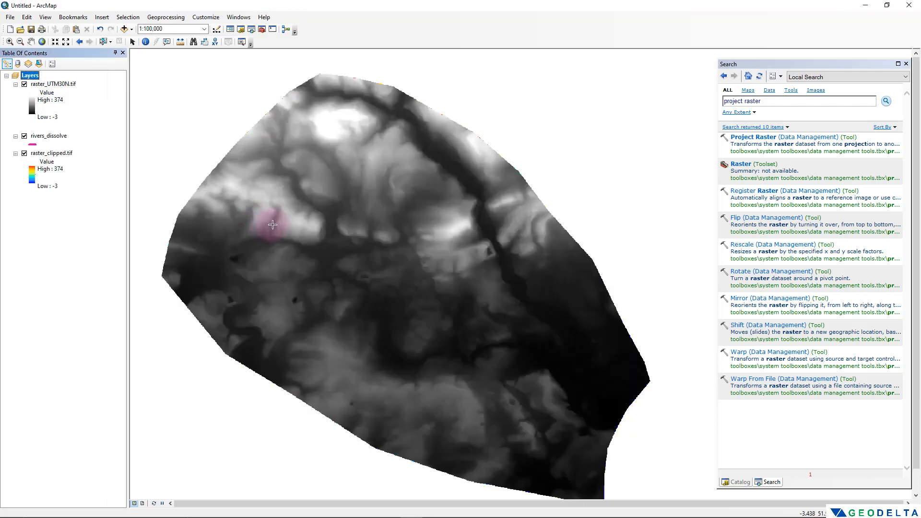
Check the spatial reference of the projected raster_UTM30N.tif in its layer source properties.
right_click(70, 85)
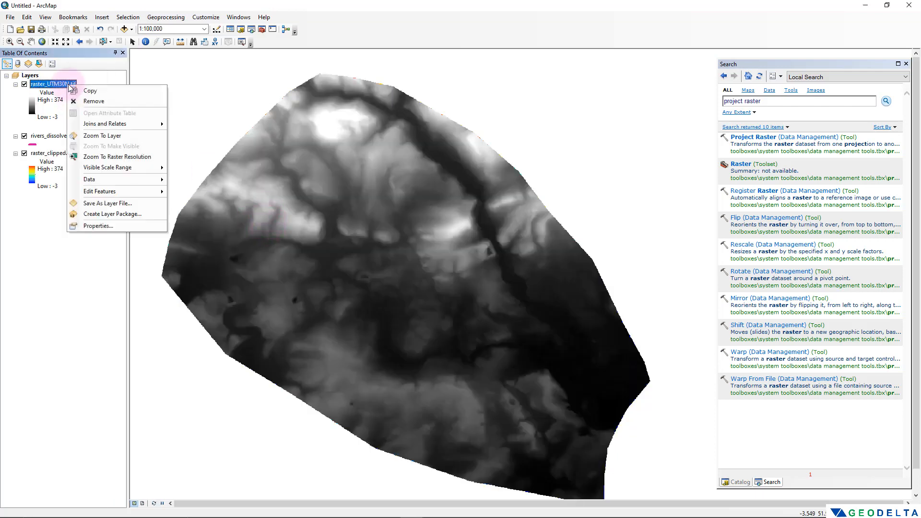
left_click(98, 226)
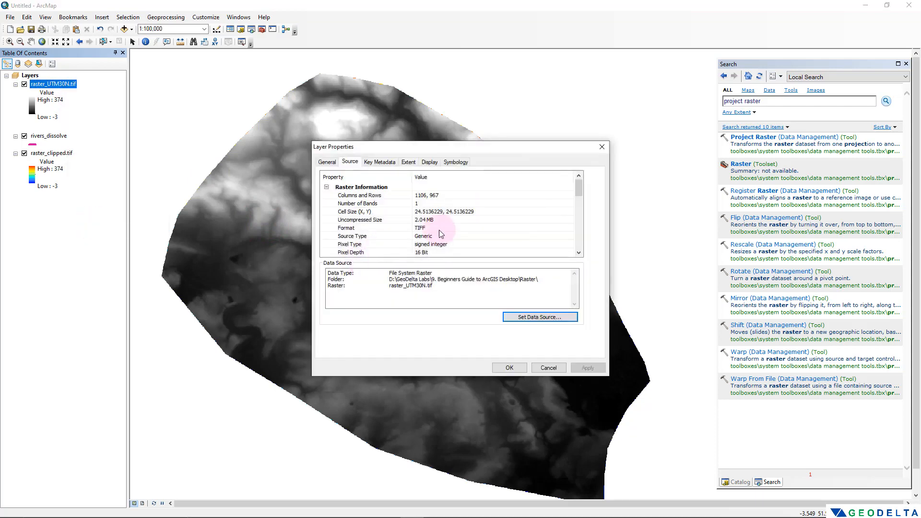
left_click_drag(578, 185, 581, 220)
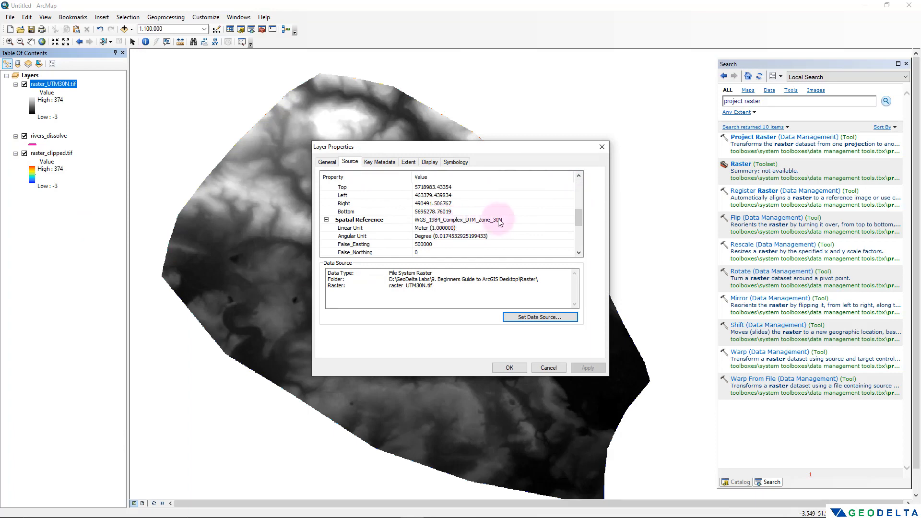
left_click(504, 367)
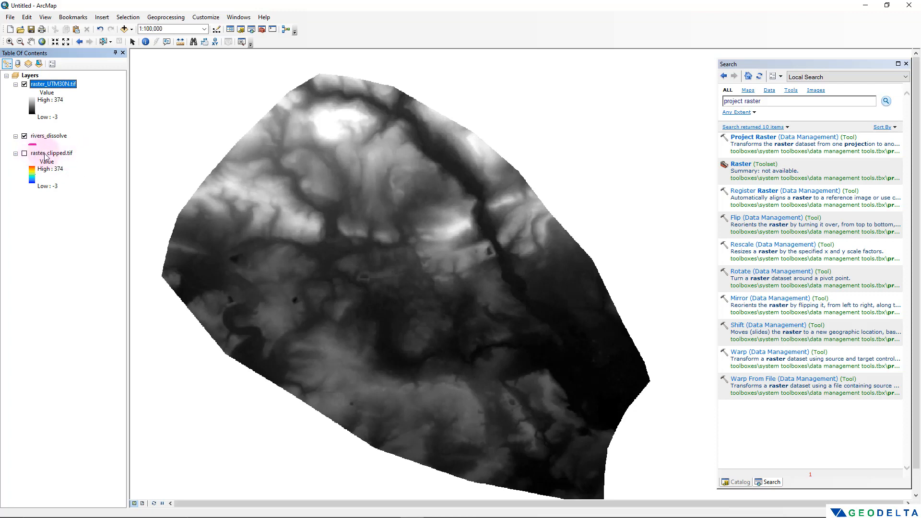
Place rivers_dissolve above raster_UTM30N.tif and give the raster an inverted red-yellow-blue stretched color ramp.
left_click_drag(47, 136, 55, 80)
right_click(52, 100)
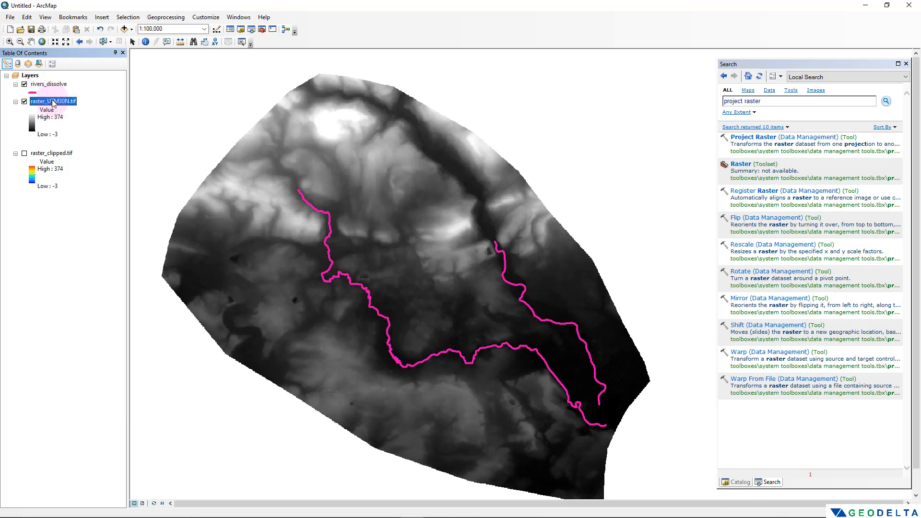
left_click(110, 242)
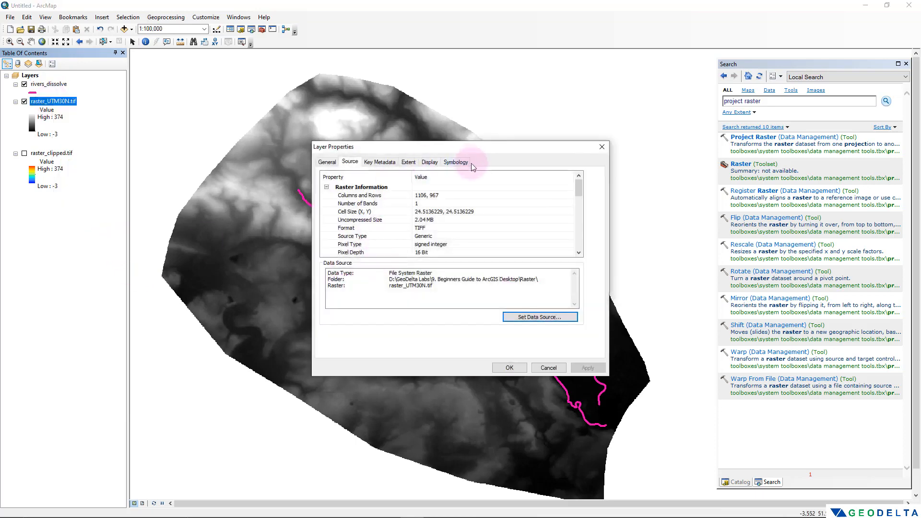
left_click(456, 162)
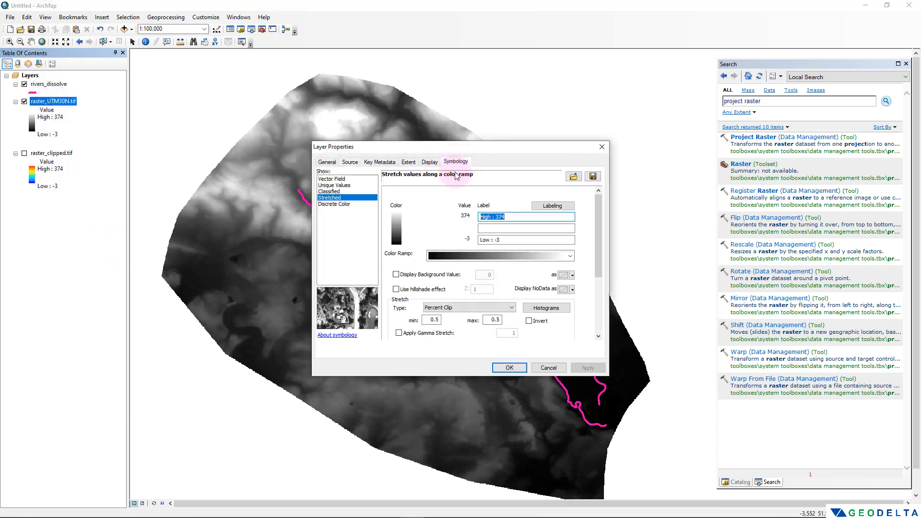
left_click(571, 255)
scroll(544, 336, "down", 1)
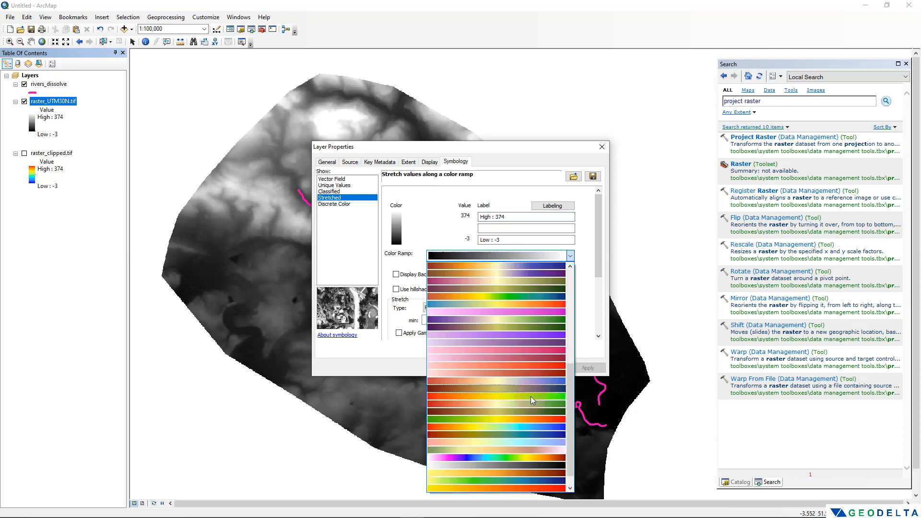
left_click(508, 428)
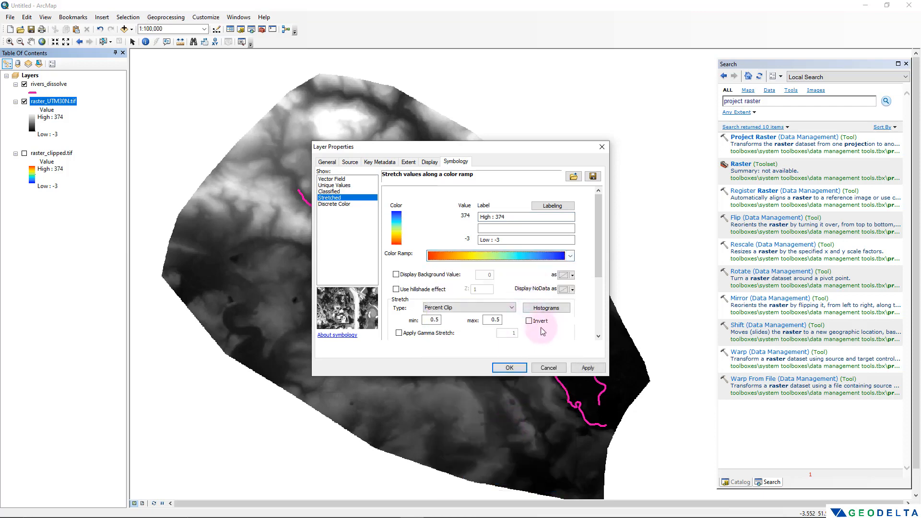
left_click(528, 321)
left_click(586, 367)
left_click(502, 367)
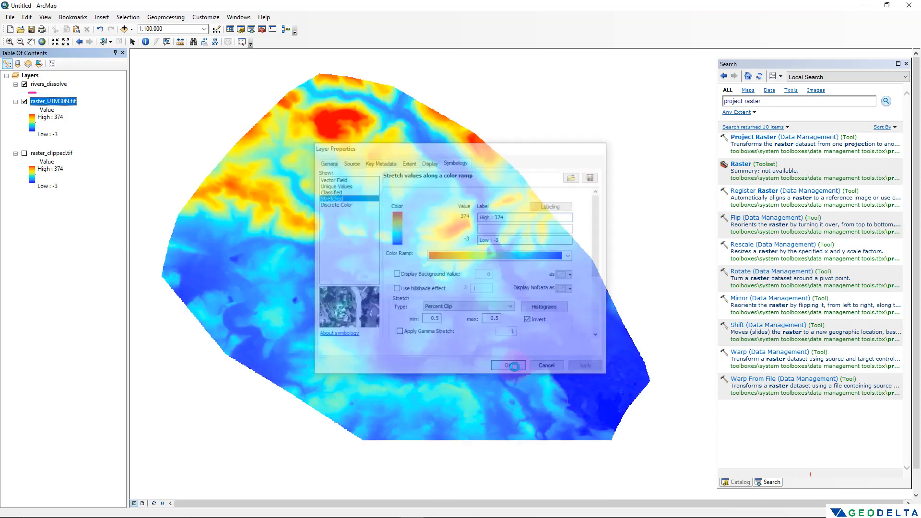
Show and dock the 3D Analyst toolbar, and set raster_UTM30N.tif as its active layer.
left_click_drag(462, 268, 465, 233)
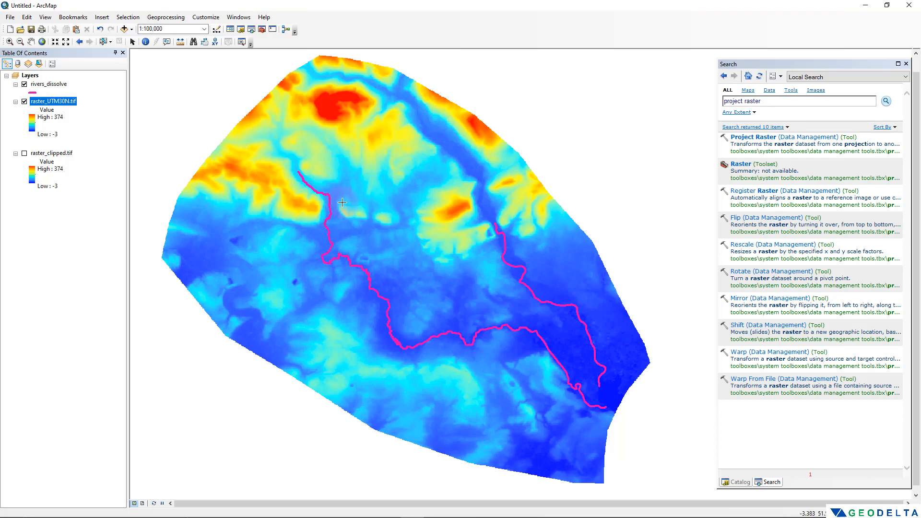
right_click(327, 27)
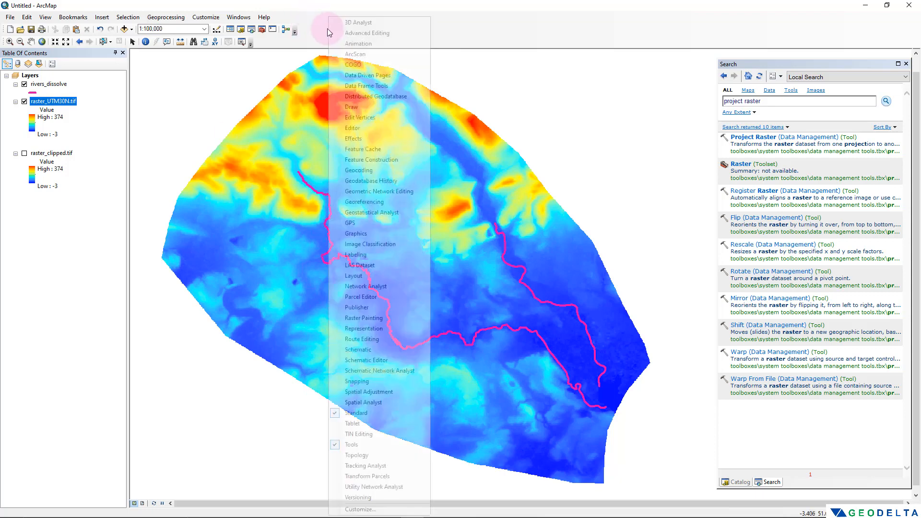
left_click(360, 25)
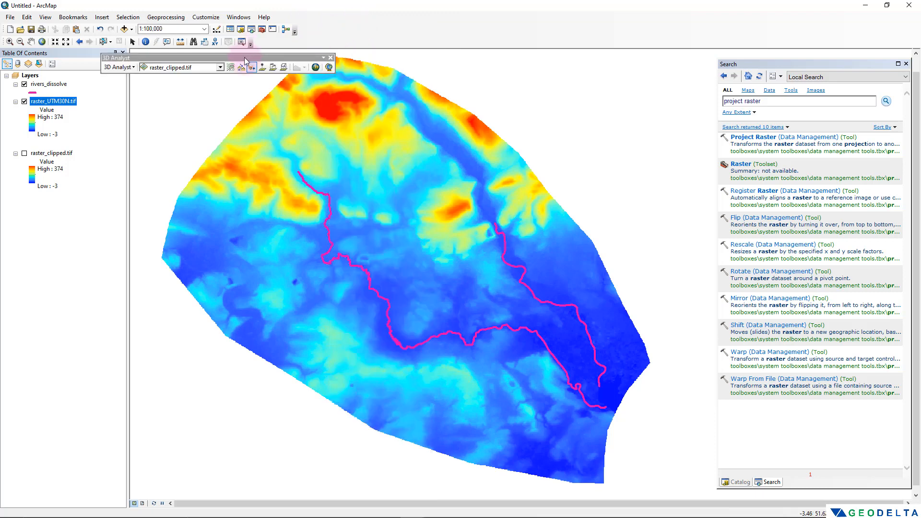
left_click_drag(244, 56, 456, 29)
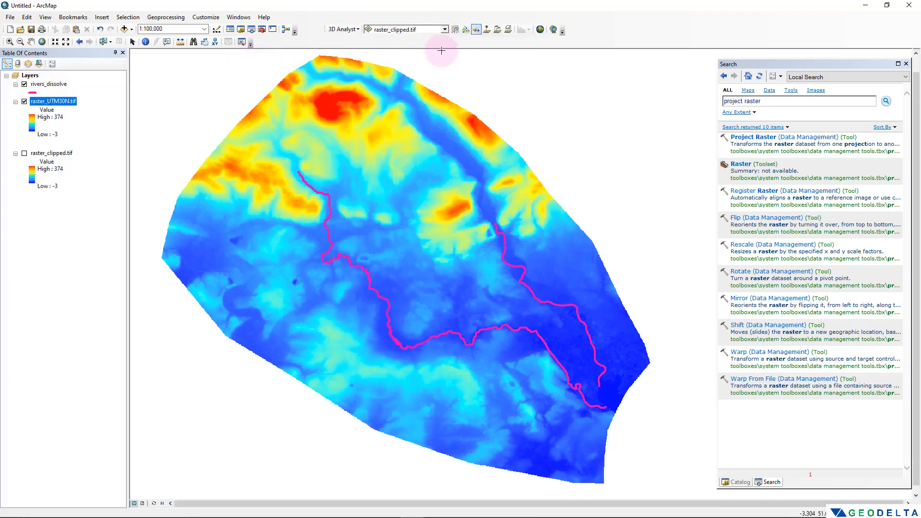
left_click(445, 30)
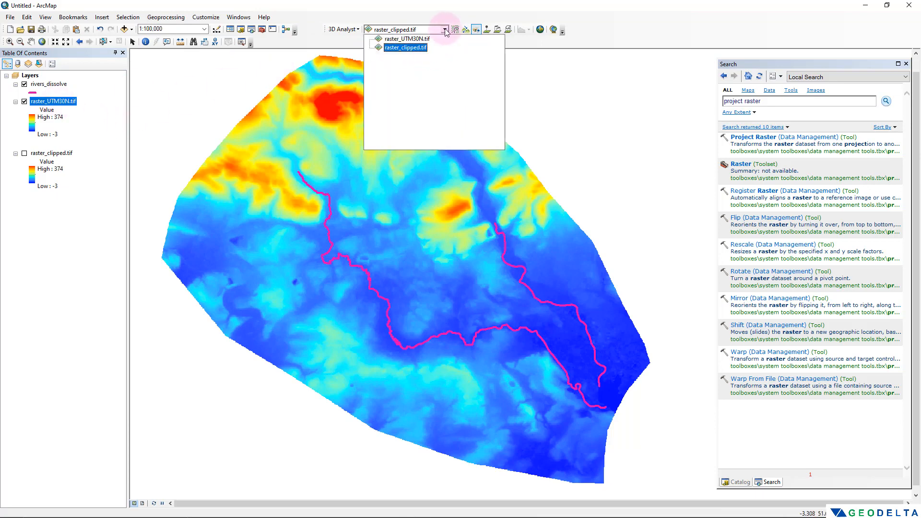
left_click(392, 45)
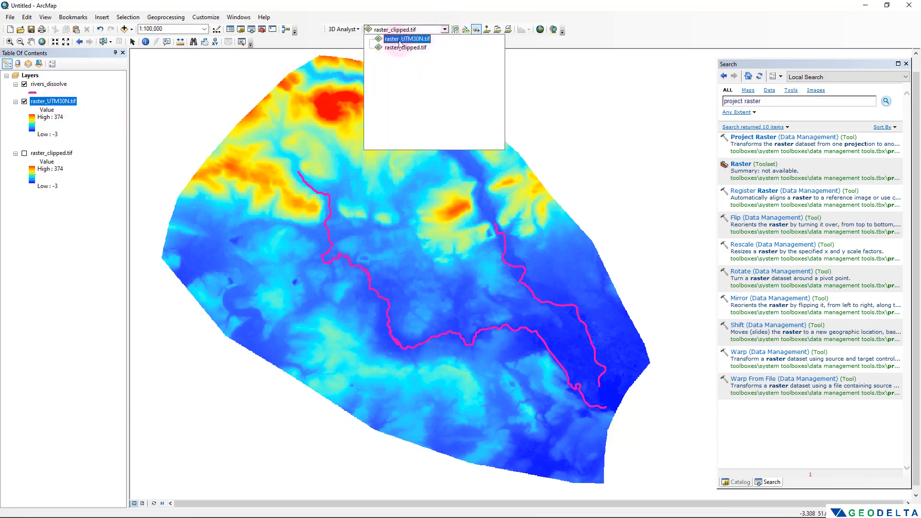
left_click(404, 41)
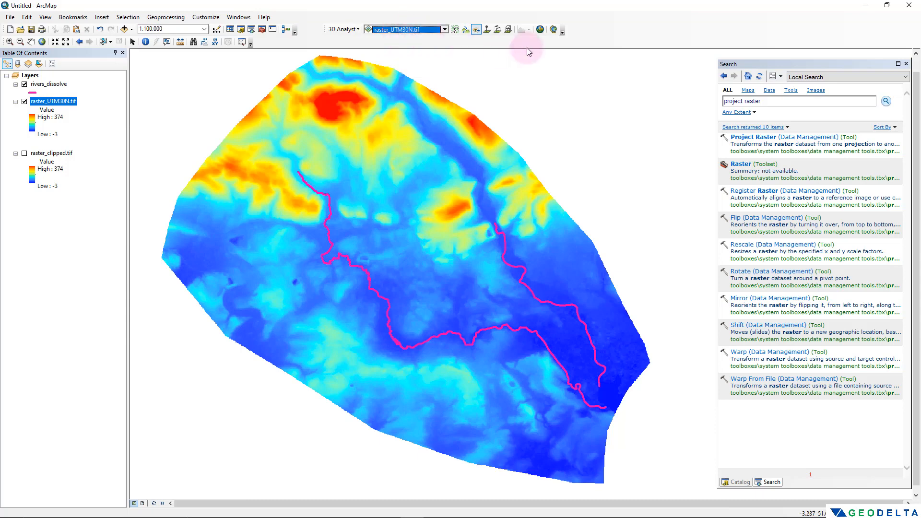
Interpolate a straight profile line about 12,200 m long from southwest to northeast across the western river.
left_click(476, 30)
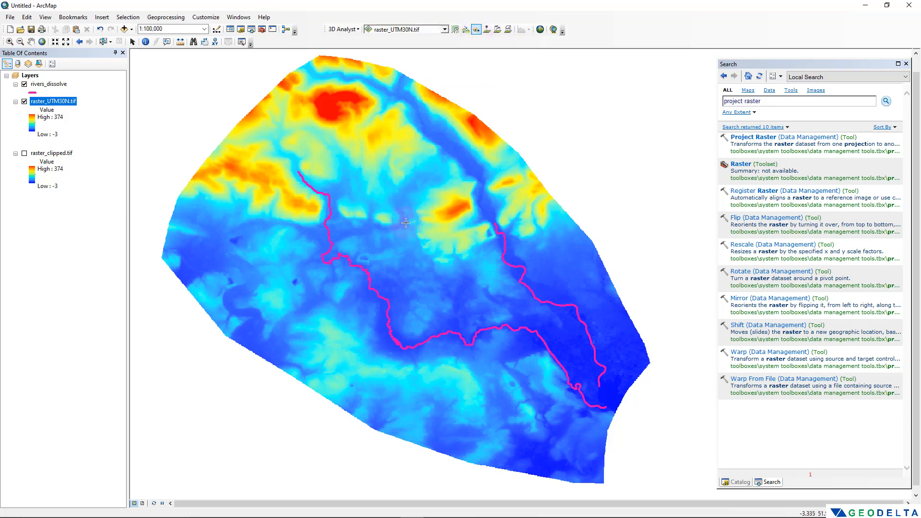
left_click(307, 339)
left_click(454, 173)
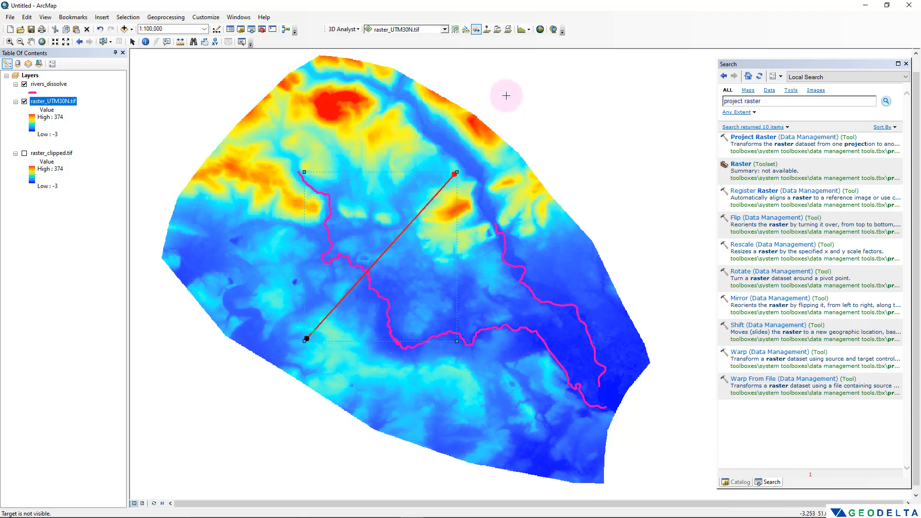
Create a profile graph from the interpolated line, then move and enlarge the graph window for reading.
left_click(522, 30)
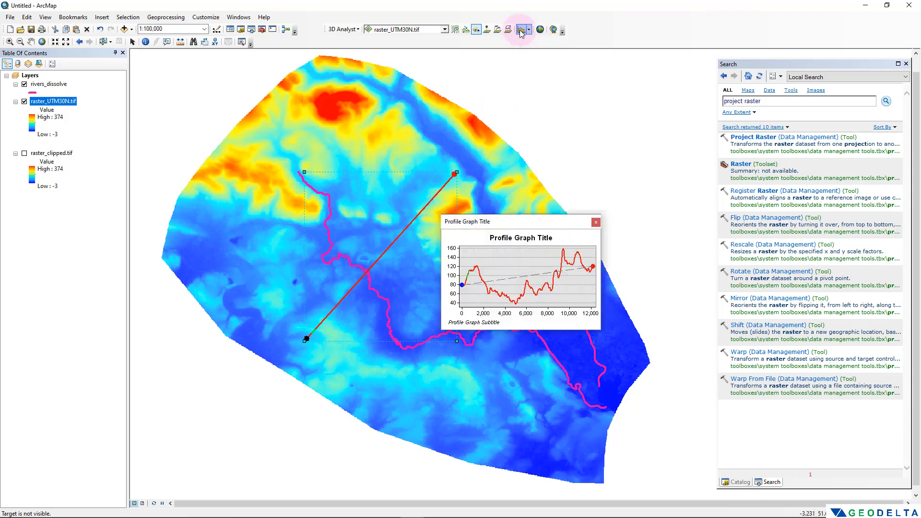
left_click_drag(512, 225, 550, 116)
left_click_drag(634, 219, 891, 357)
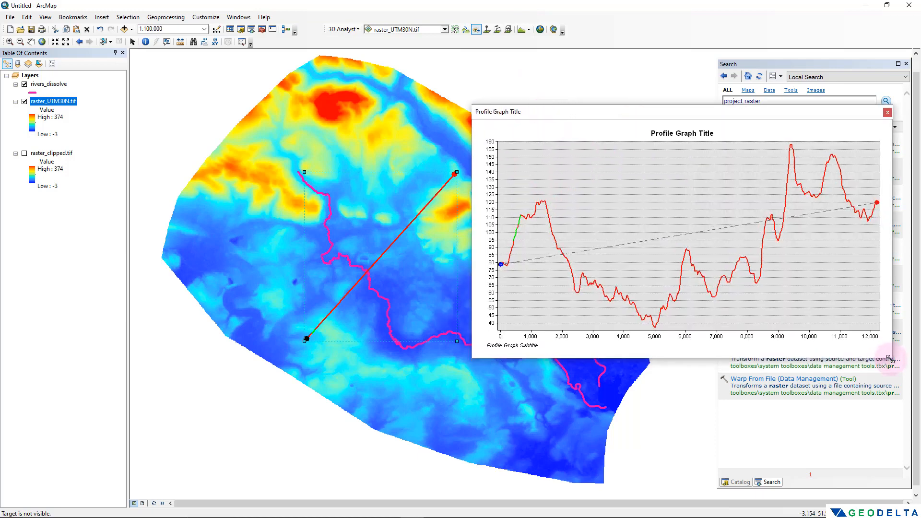
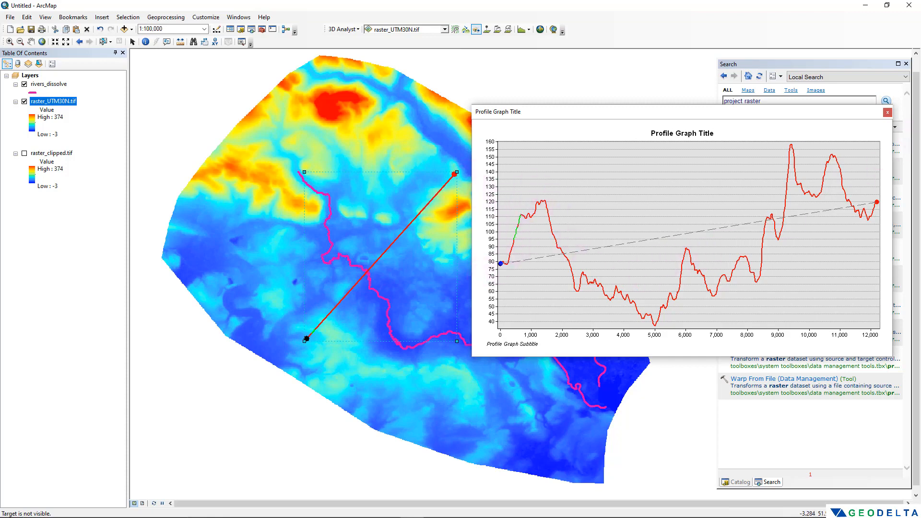
Close the profile graph and delete the interpolated profile line from the map.
left_click(888, 113)
left_click(133, 42)
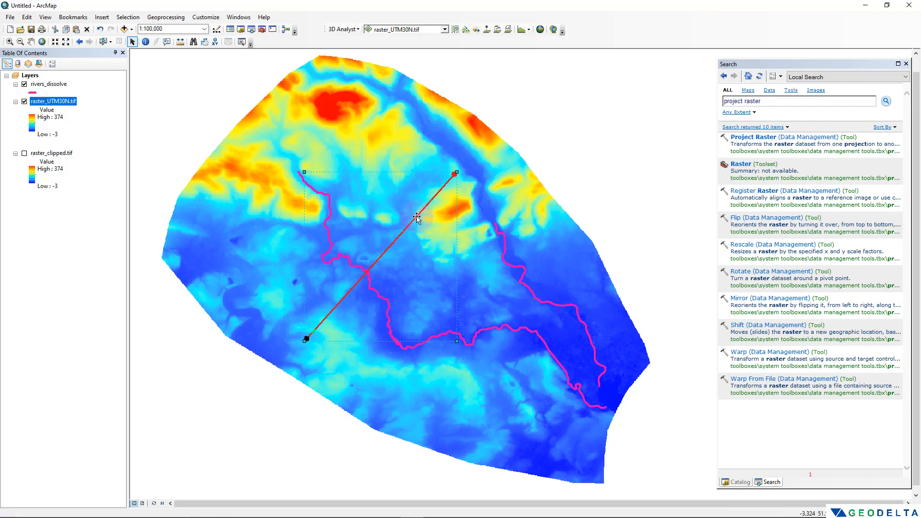
key("Delete")
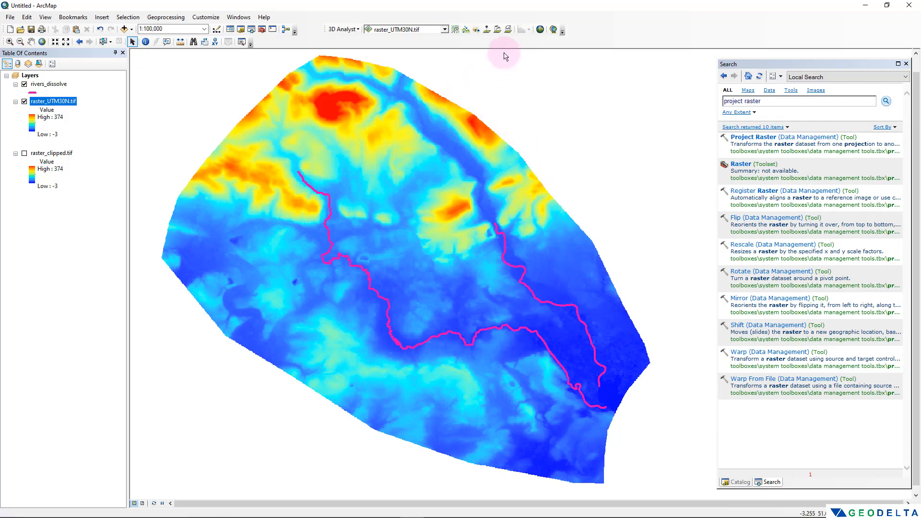
Create a line of sight about 1,030 m long from south to north across the western river, with observer offset 1 and target offset 0.
left_click(477, 31)
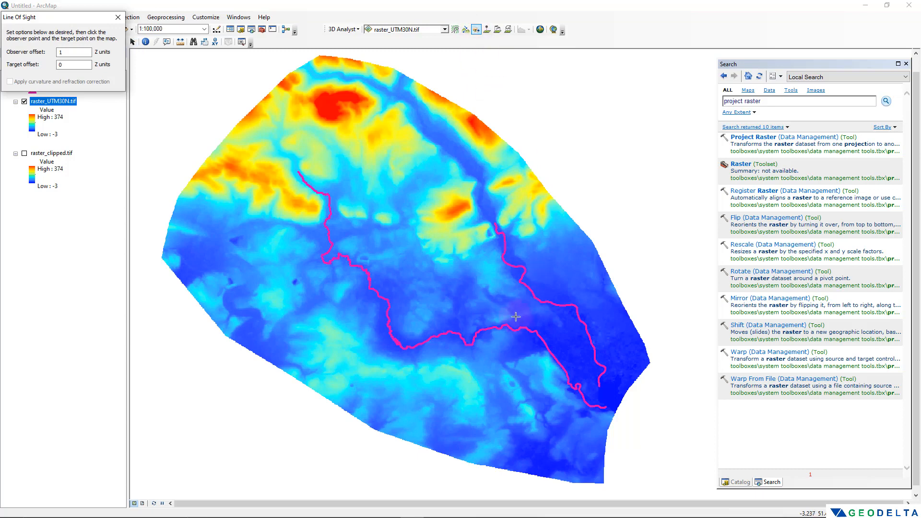
scroll(442, 338, "down", 5)
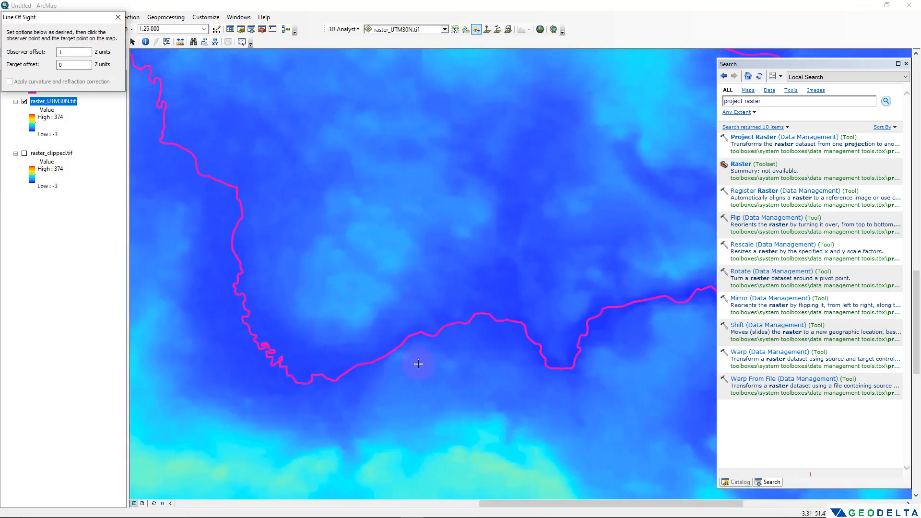
left_click(412, 298)
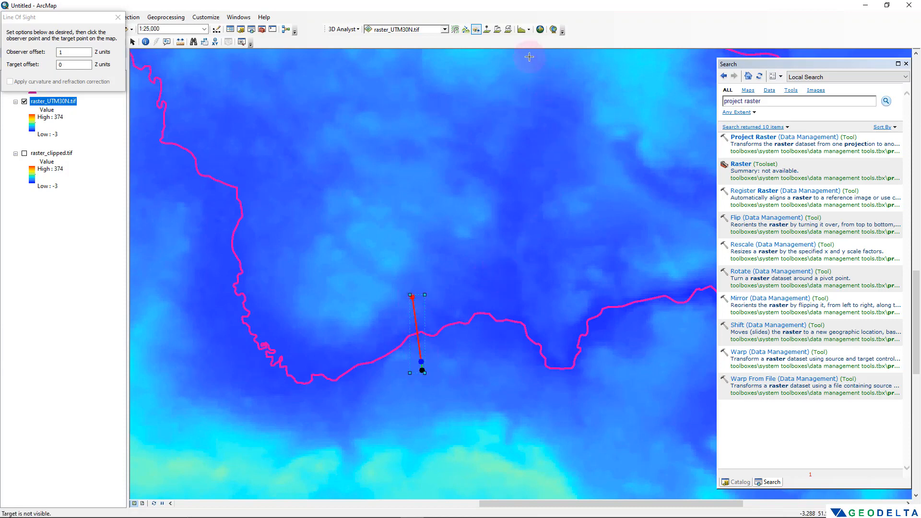
Create a profile graph from the line of sight, then move and enlarge its window for reading.
left_click(521, 29)
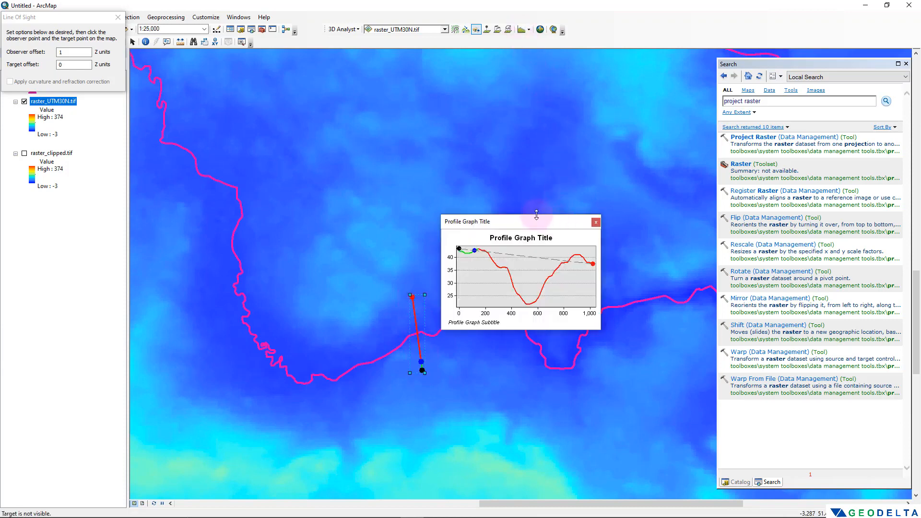
left_click_drag(559, 215, 545, 92)
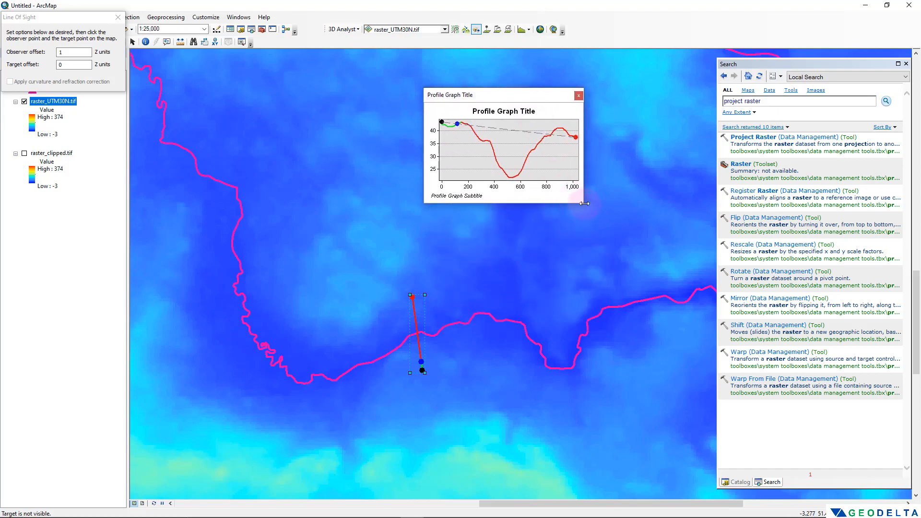
left_click_drag(584, 203, 756, 283)
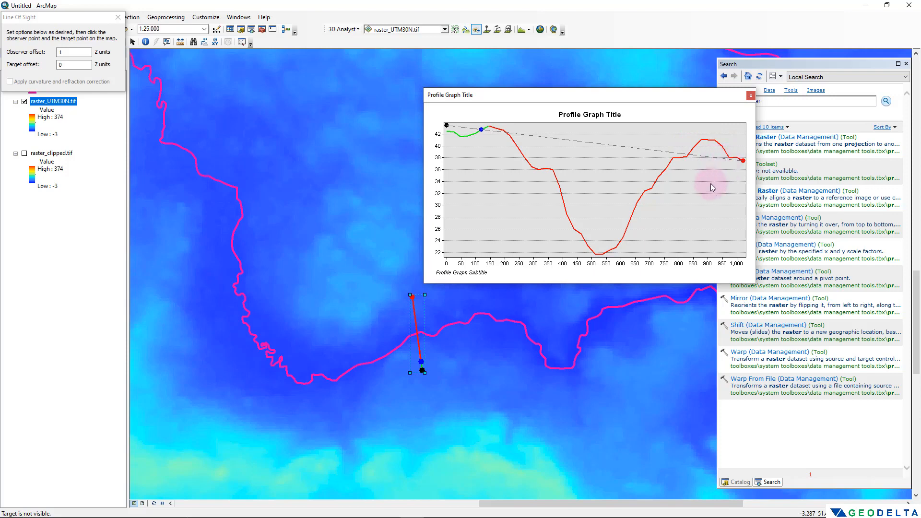
Close the line-of-sight profile graph and delete the line of sight from the map.
left_click(751, 96)
scroll(469, 197, "up", 2)
scroll(457, 211, "up", 3)
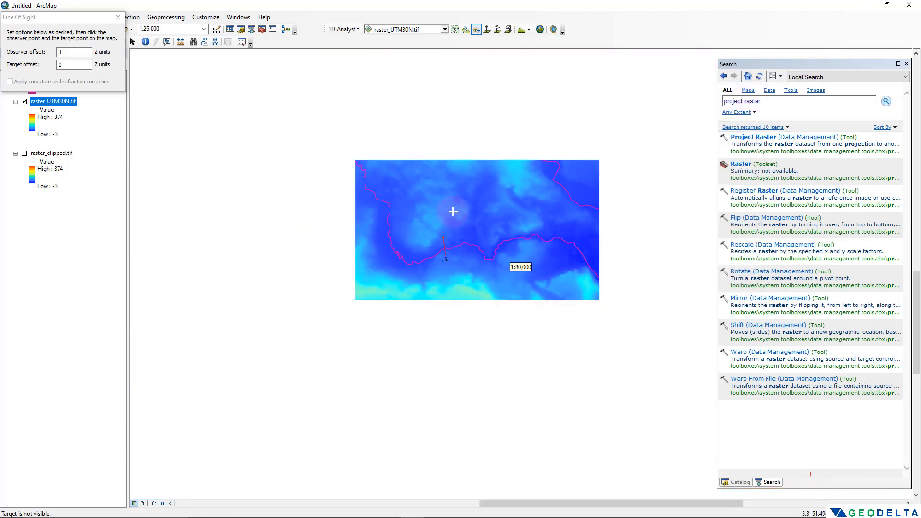
left_click_drag(430, 183, 380, 290)
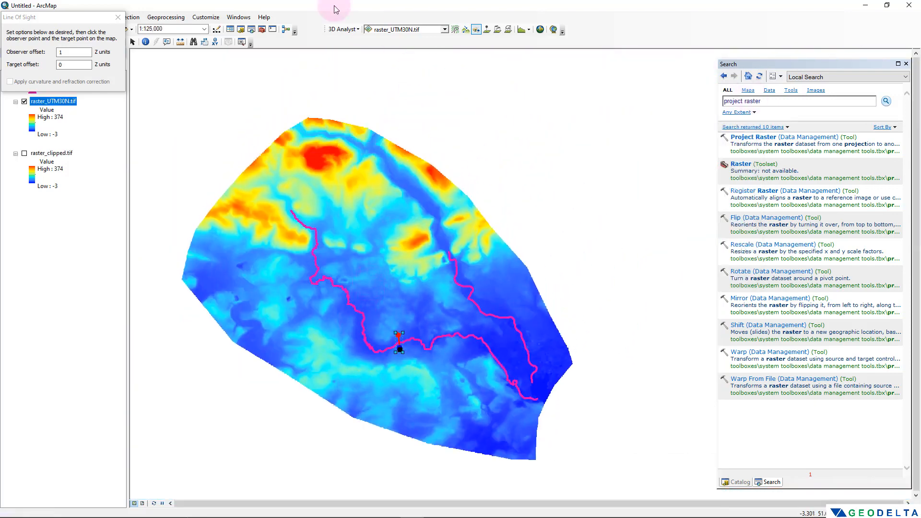
left_click(132, 42)
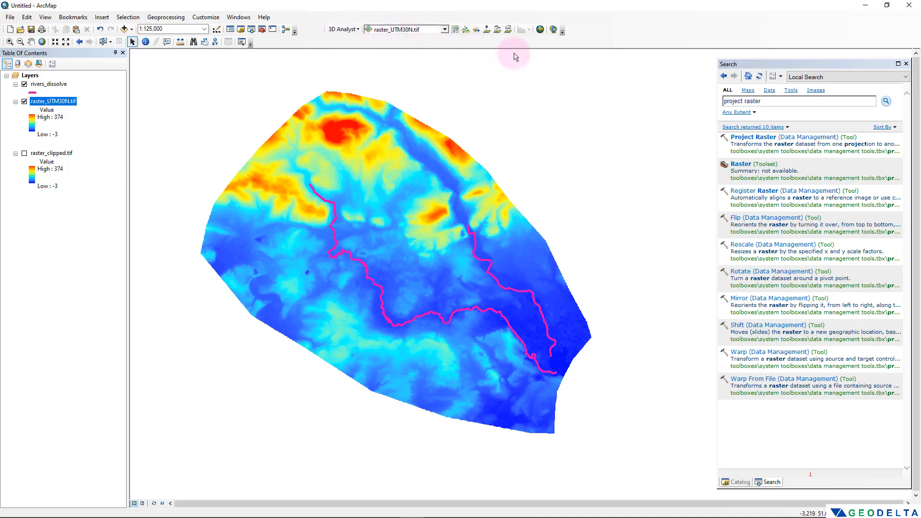
Open ArcScene and add raster_UTM30N.tif from the Raster folder to the empty scene.
left_click(541, 31)
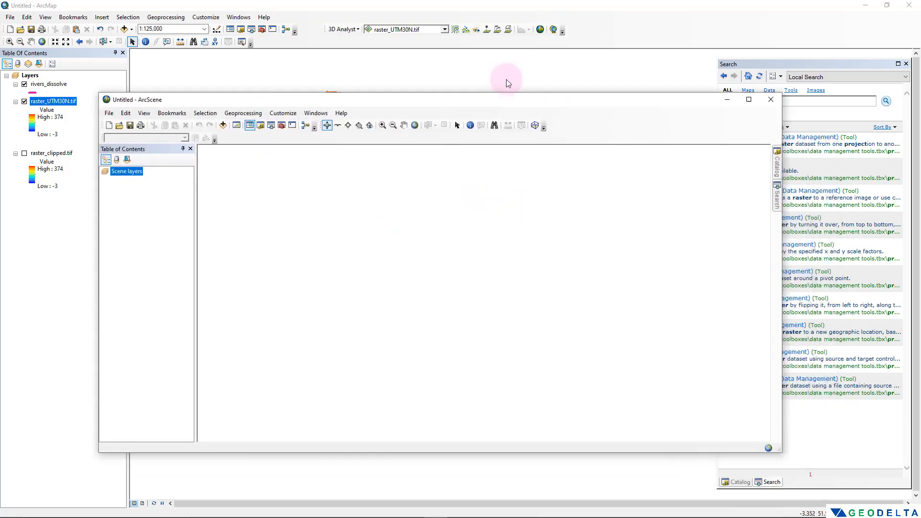
left_click_drag(483, 102, 521, 81)
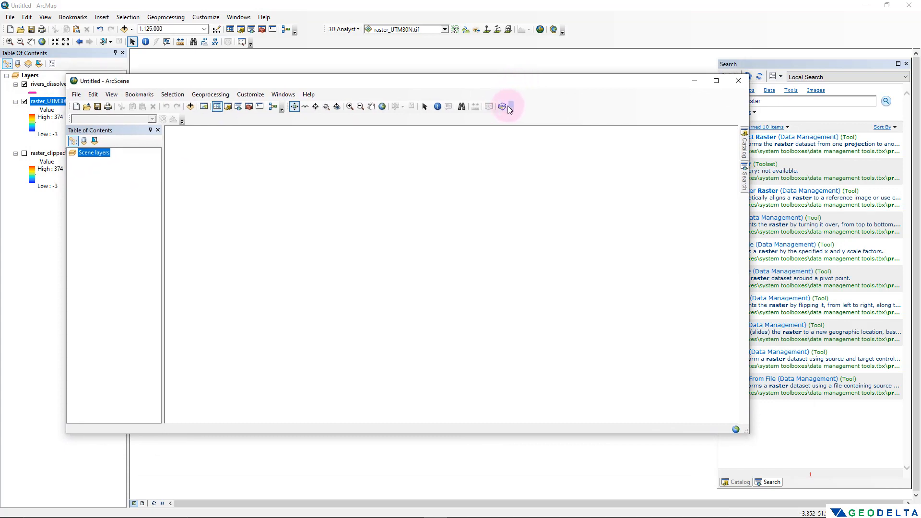
left_click(745, 151)
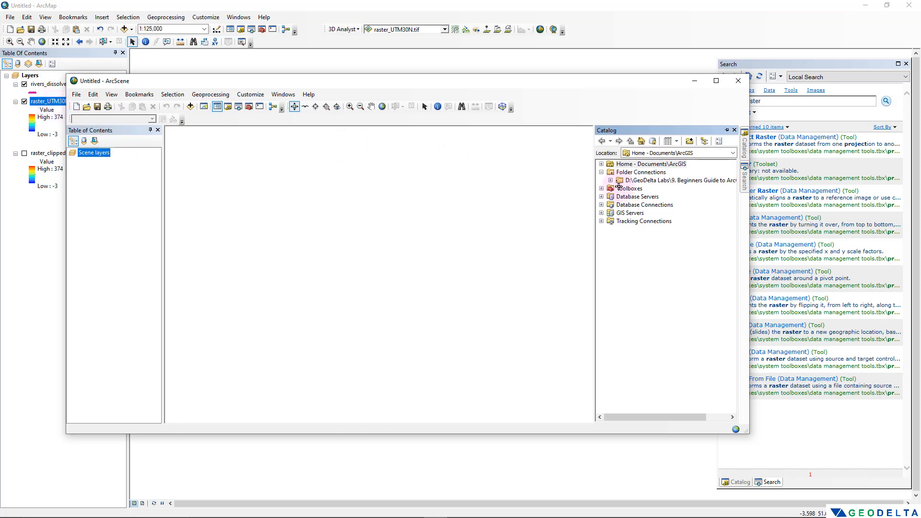
double_click(664, 180)
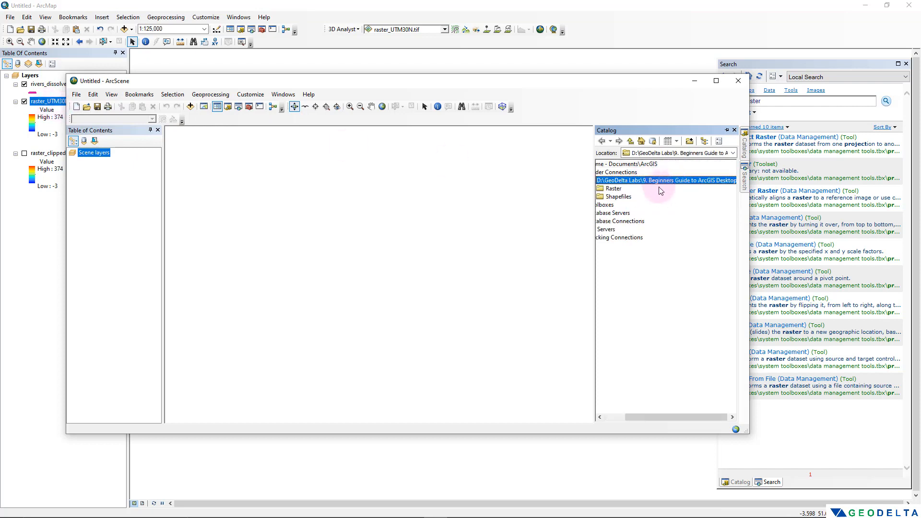
left_click(617, 189)
double_click(617, 192)
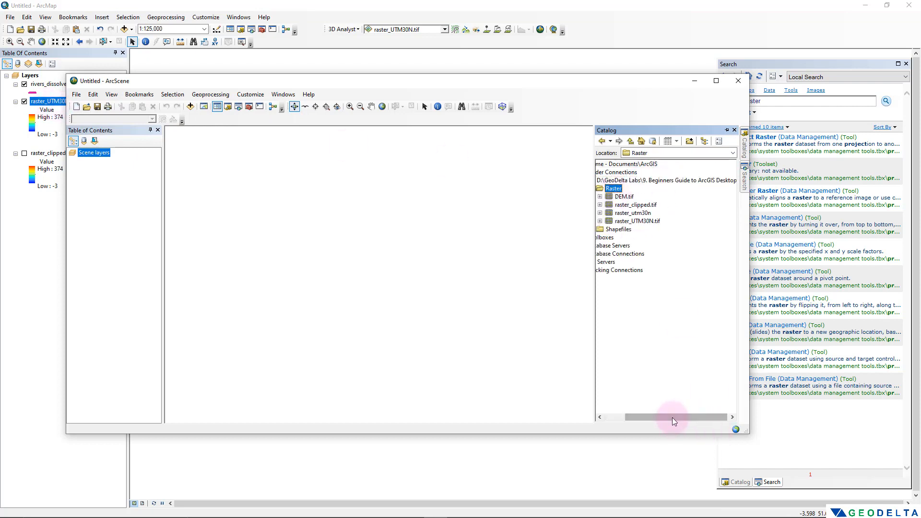
left_click_drag(672, 419, 642, 421)
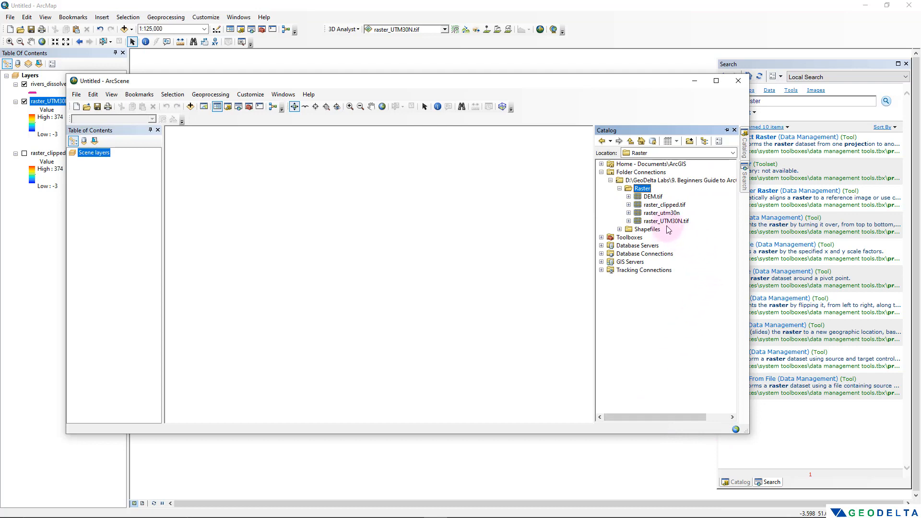
left_click_drag(667, 224, 338, 222)
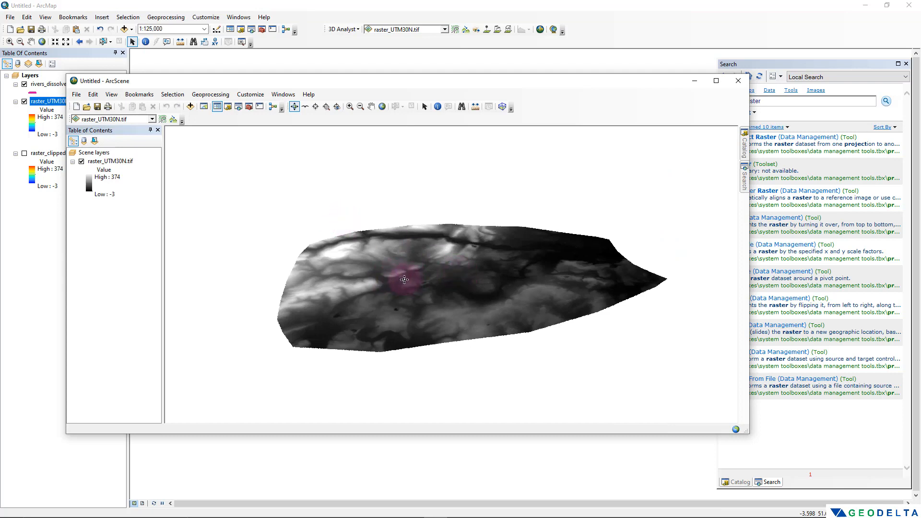
Examine the flat grayscale raster from several angles in the 3D scene.
left_click_drag(408, 277, 494, 298)
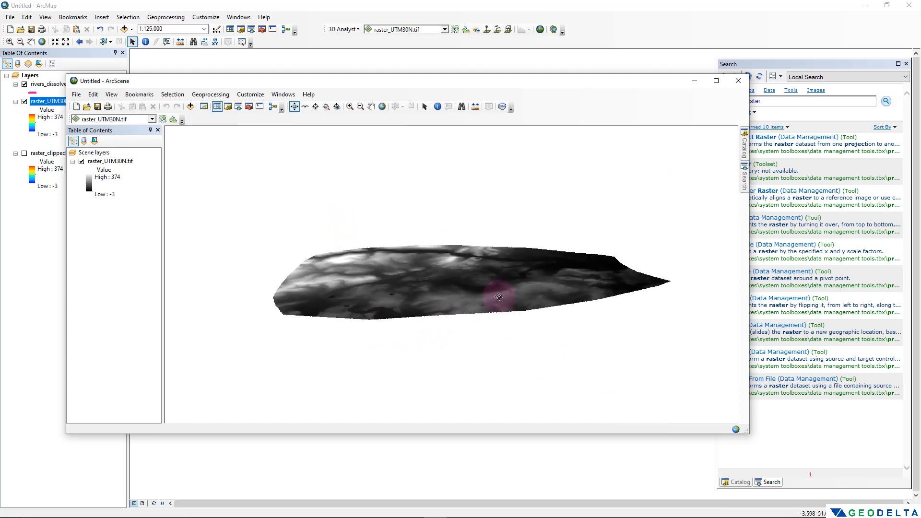
left_click_drag(439, 261, 335, 157)
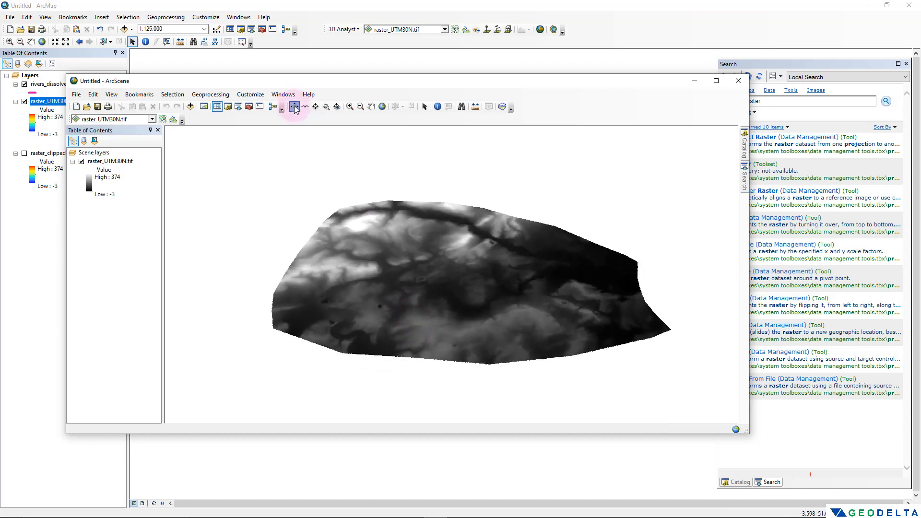
left_click_drag(485, 284, 440, 292)
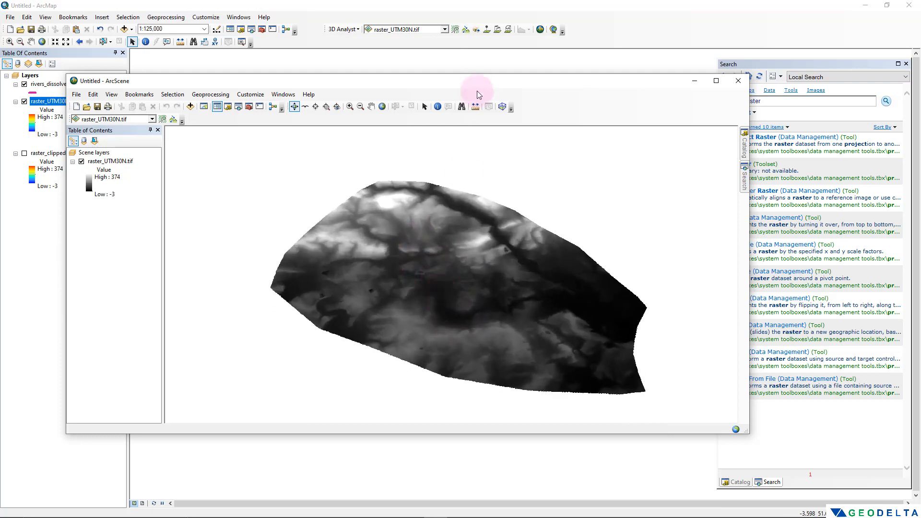
left_click_drag(495, 75, 503, 12)
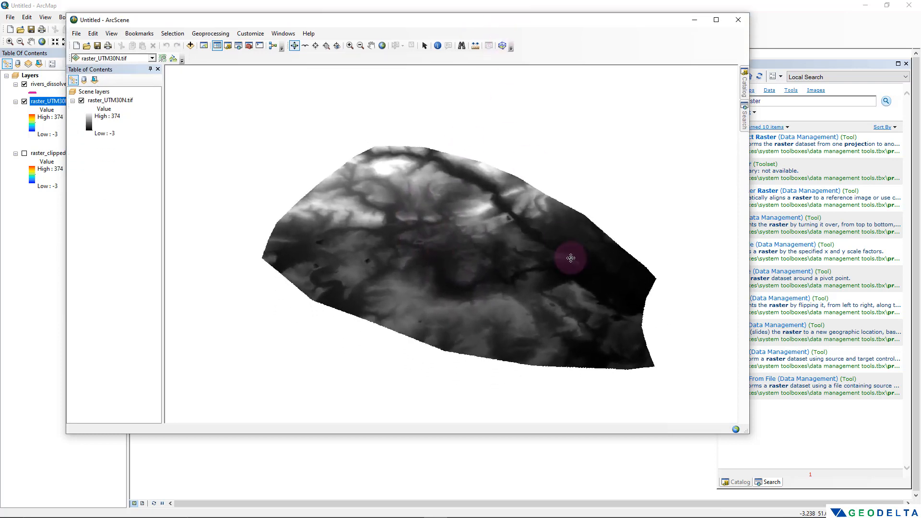
left_click_drag(565, 257, 447, 224)
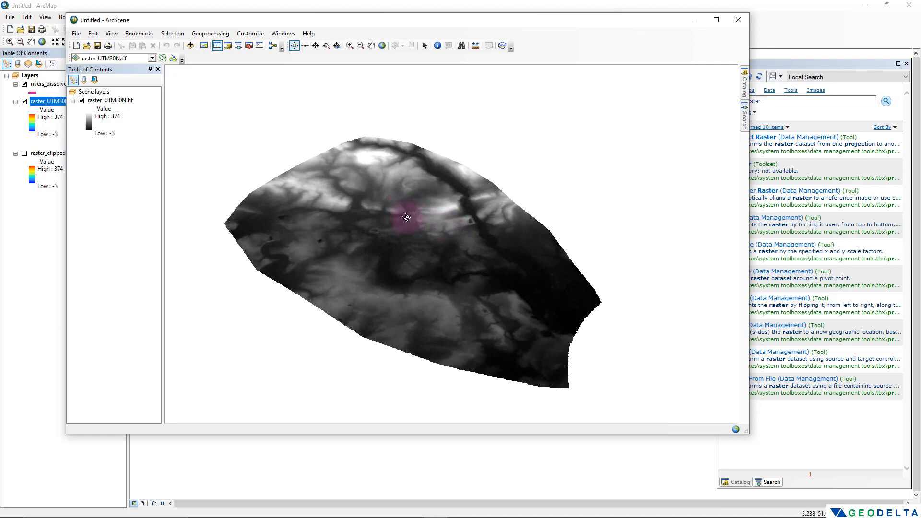
left_click_drag(406, 219, 381, 208)
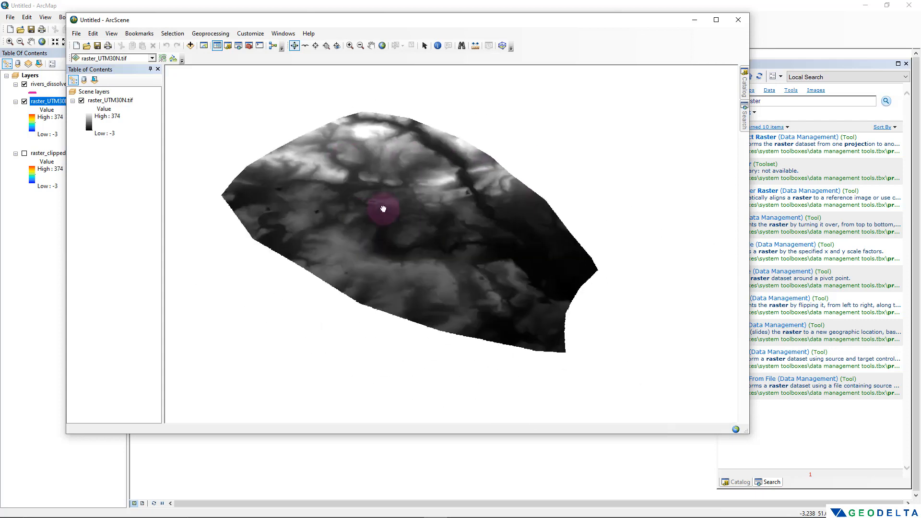
left_click(372, 45)
left_click_drag(413, 234, 400, 210)
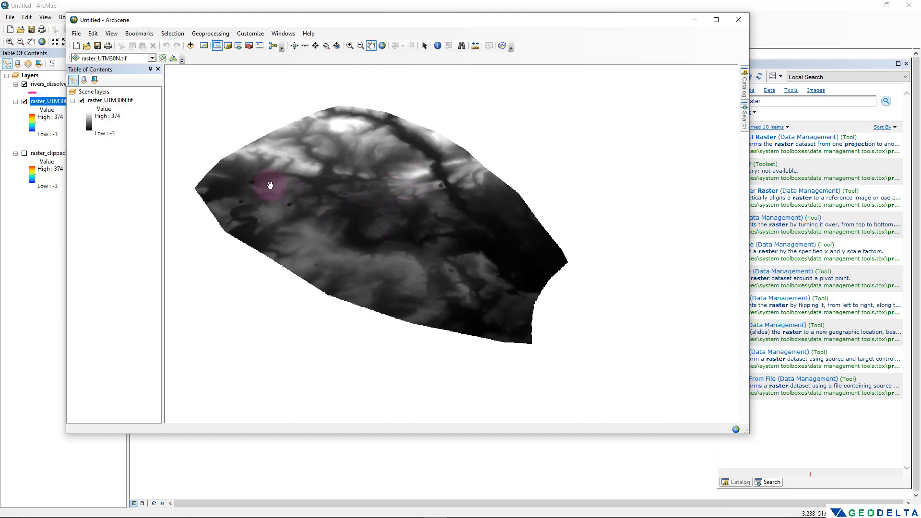
Give raster_UTM30N.tif in the scene an inverted red-yellow-blue stretched color ramp.
right_click(112, 101)
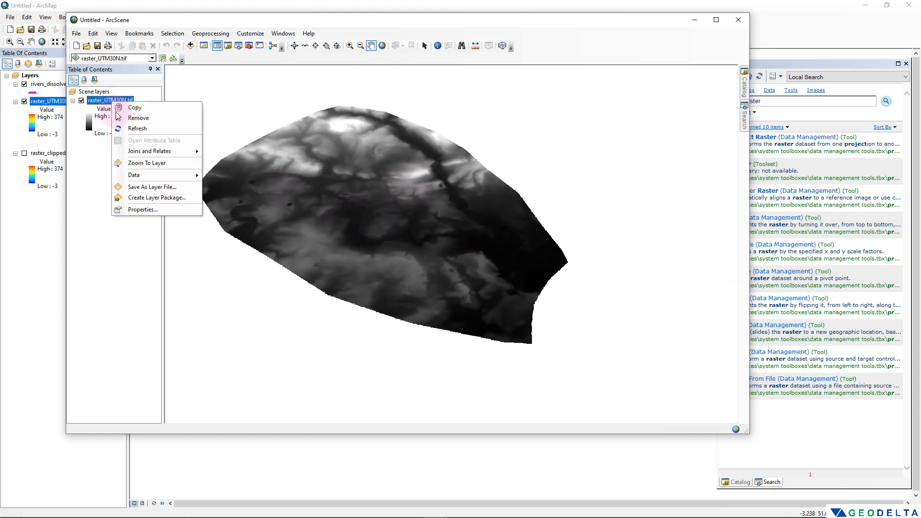
left_click(145, 210)
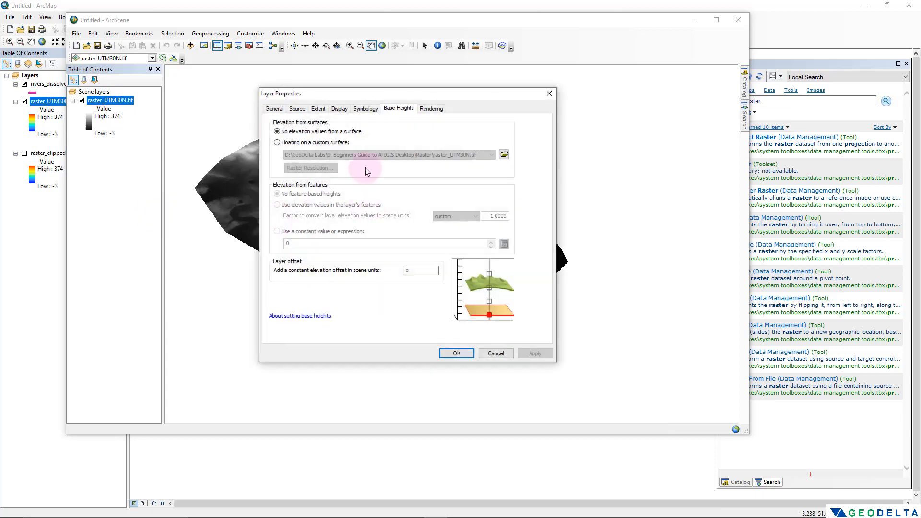
left_click(341, 109)
left_click(360, 110)
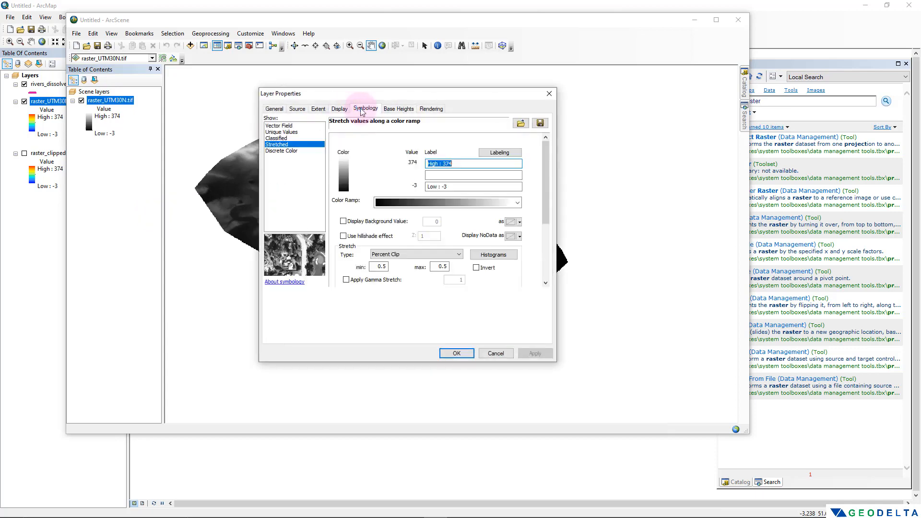
left_click(517, 202)
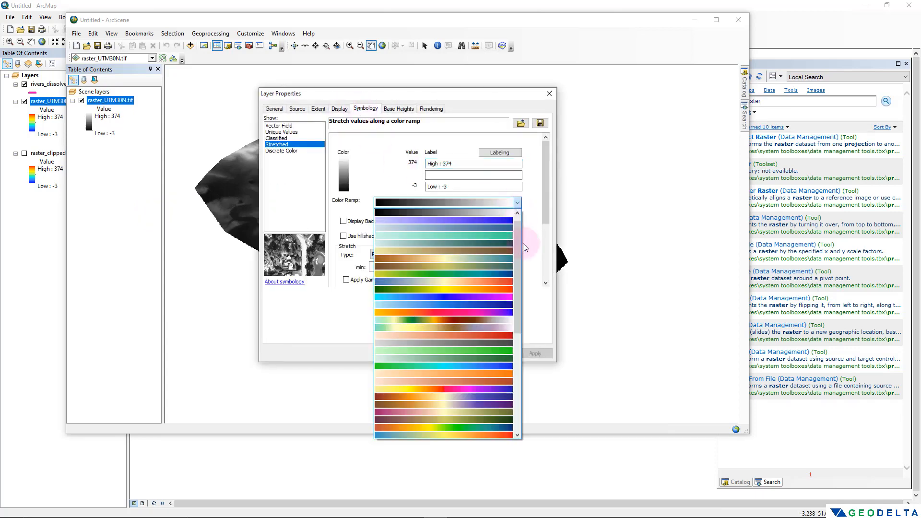
scroll(500, 368, "down", 10)
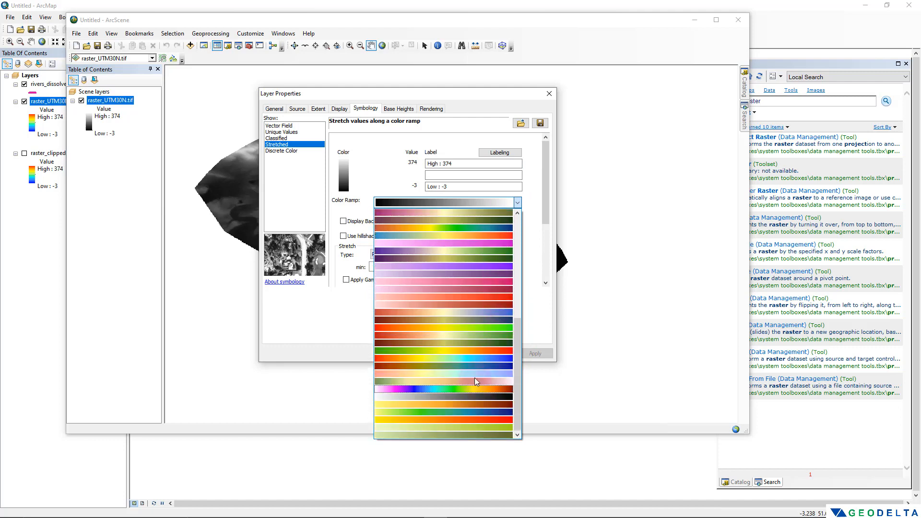
left_click(464, 360)
left_click(485, 269)
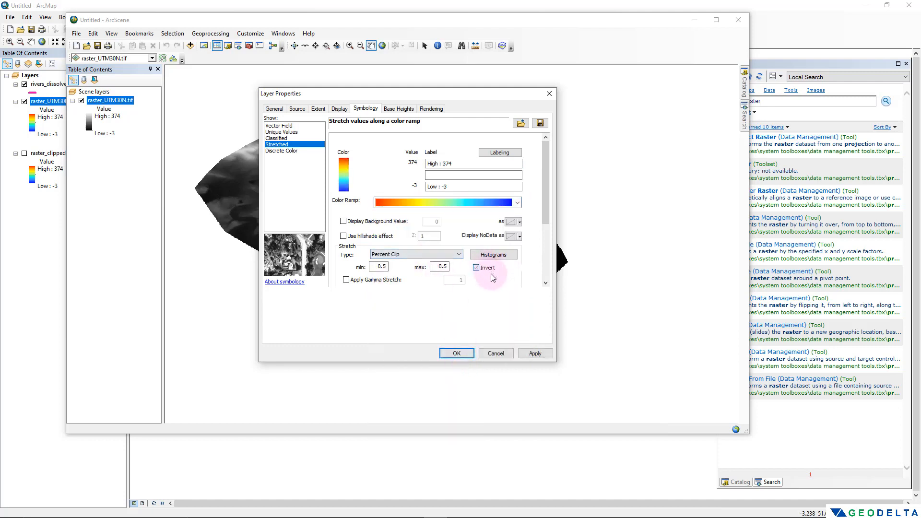
left_click(534, 354)
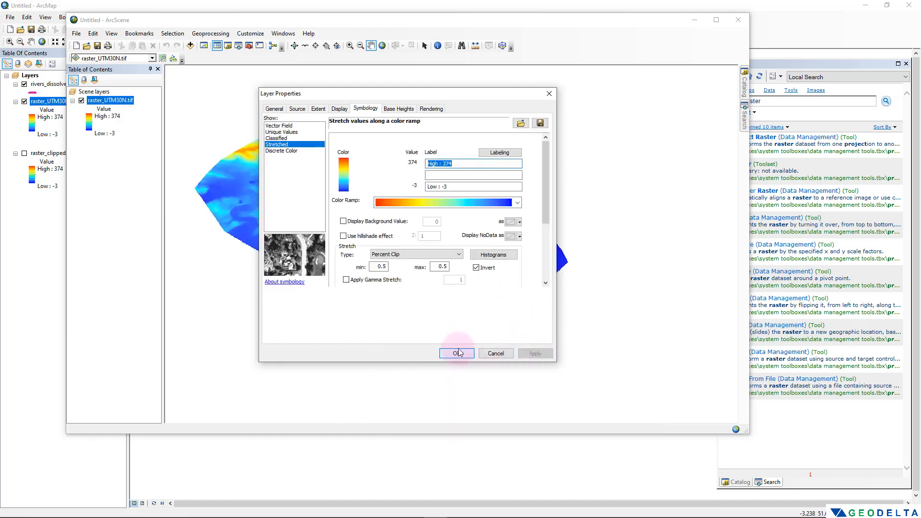
left_click(459, 354)
Set the base heights of raster_UTM30N.tif to float on a custom surface, using raster_UTM30N.tif as the surface.
left_click_drag(375, 196, 375, 224)
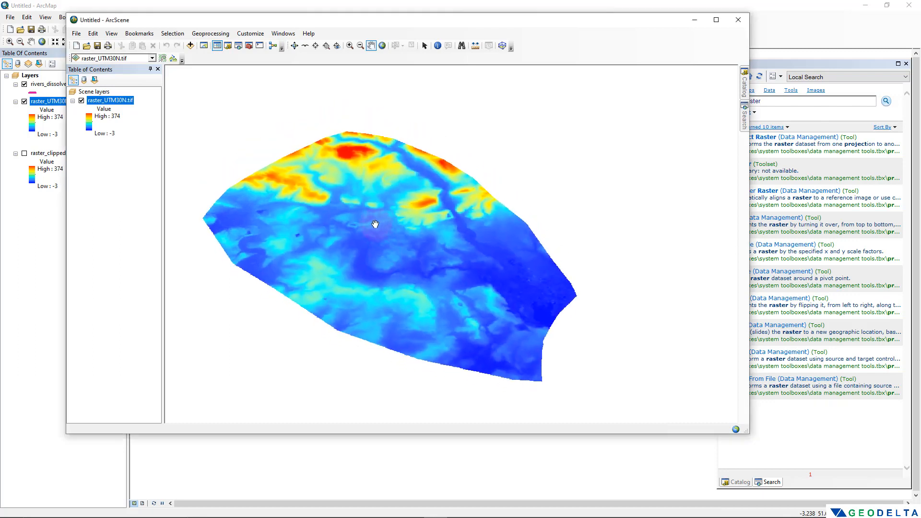
right_click(118, 100)
left_click(165, 206)
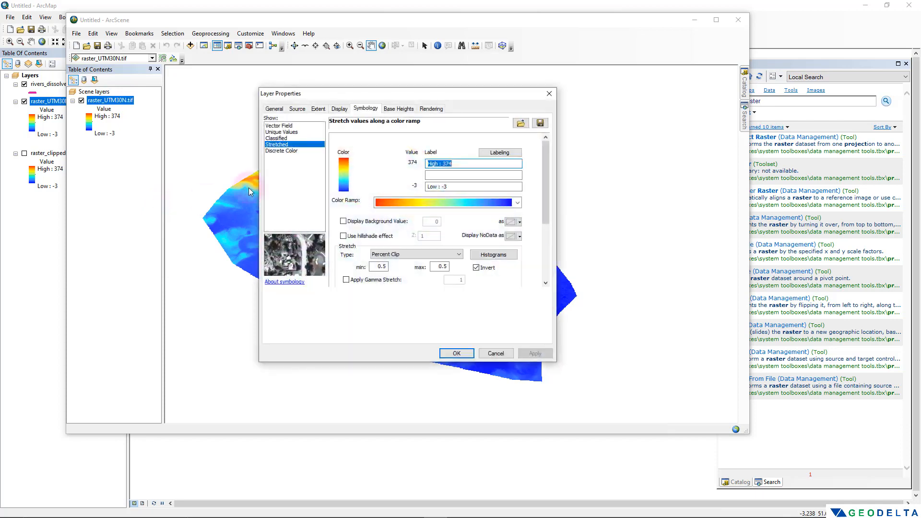
left_click(400, 110)
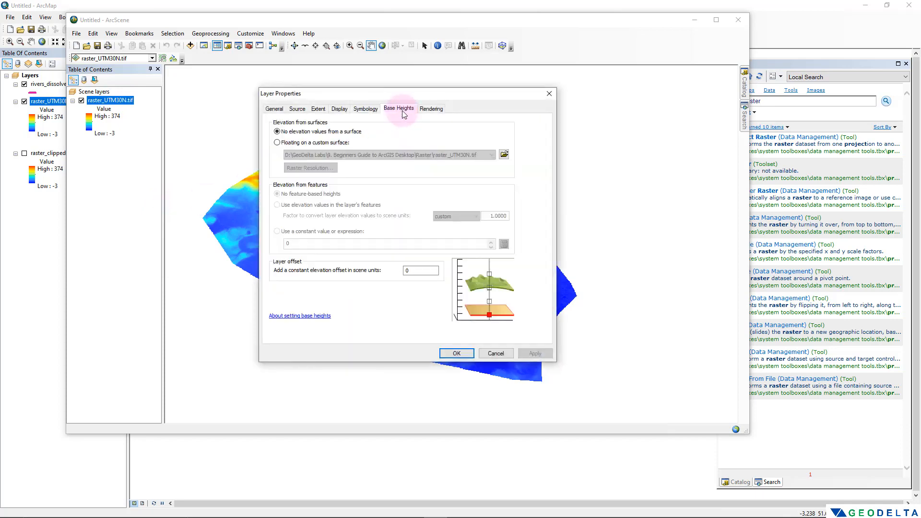
left_click(277, 143)
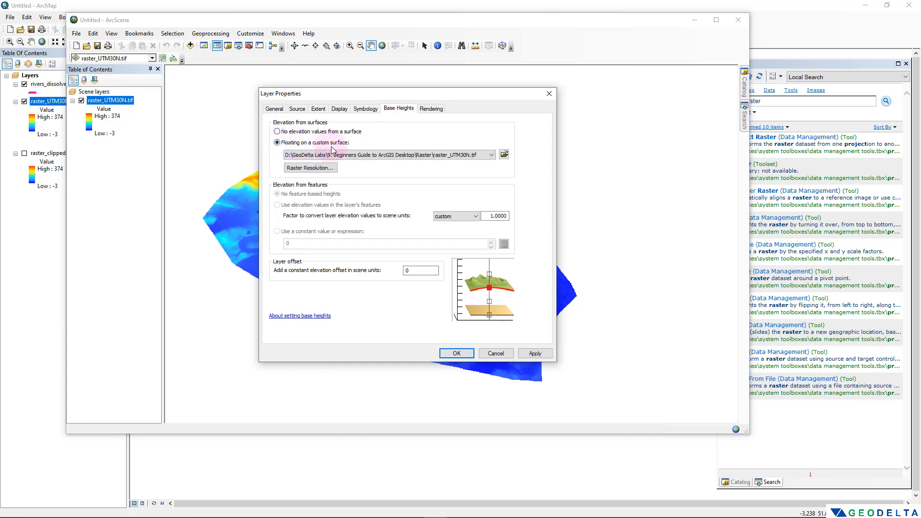
left_click(534, 354)
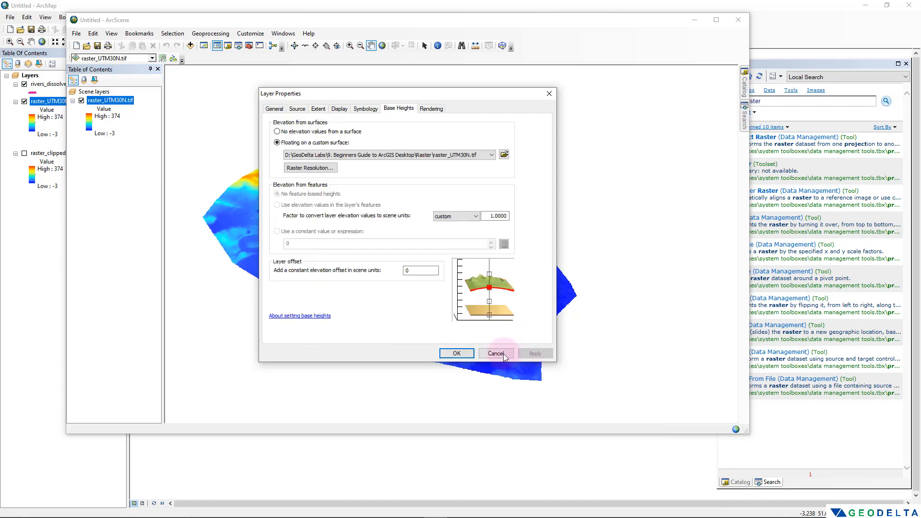
left_click(459, 355)
Set the raster layer's elevation conversion factor to 5 in its base heights.
left_click_drag(419, 320, 411, 323)
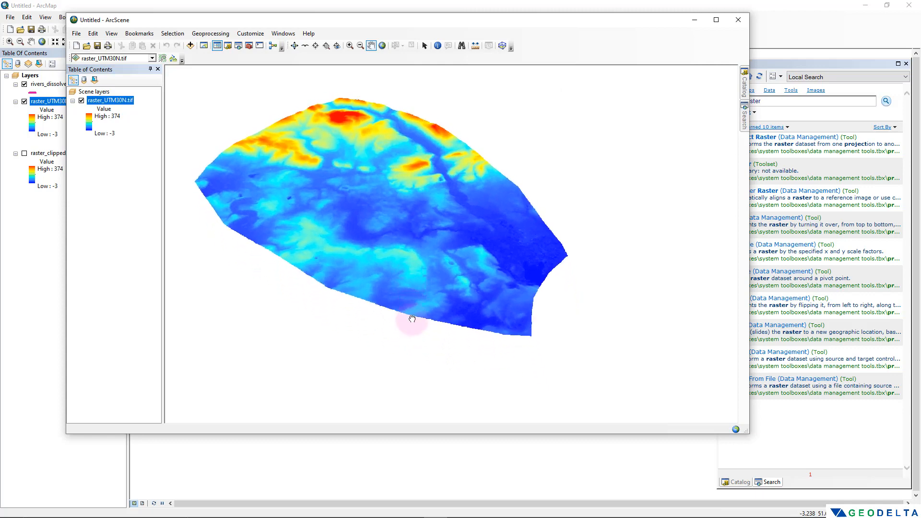
left_click(294, 45)
left_click_drag(397, 303, 366, 294)
scroll(384, 292, "up", 3)
scroll(383, 298, "down", 4)
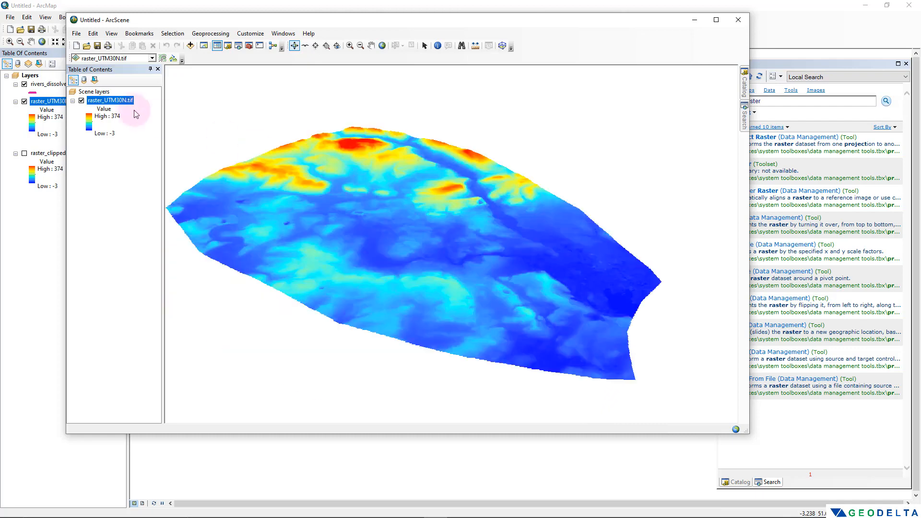
right_click(117, 100)
left_click(147, 208)
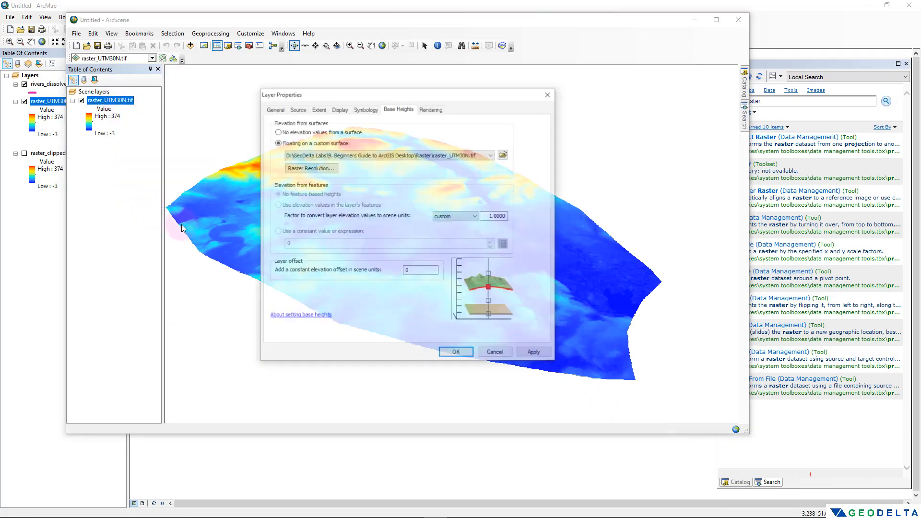
left_click_drag(431, 94, 190, 152)
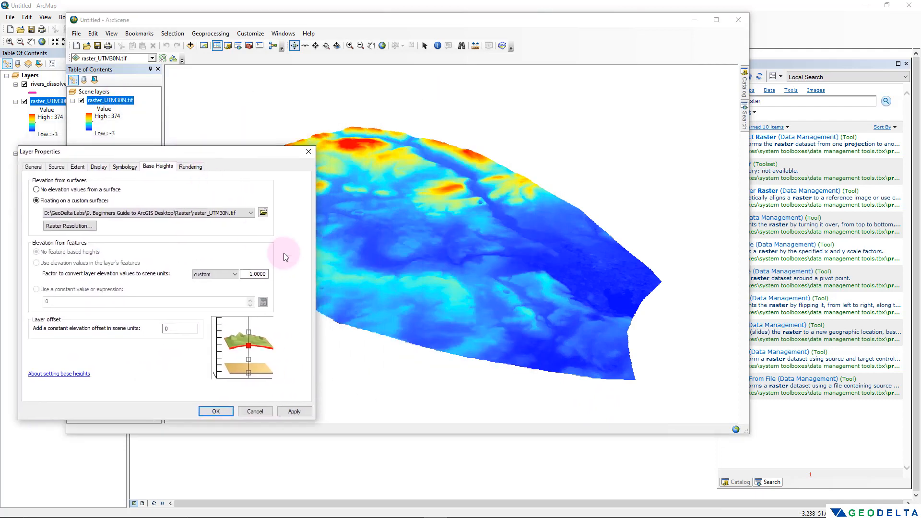
left_click(250, 274)
type("5")
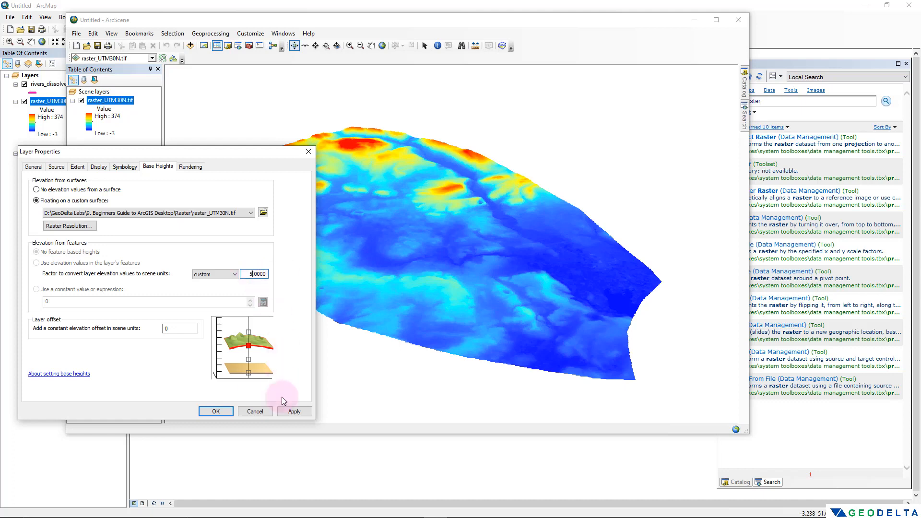
left_click(284, 412)
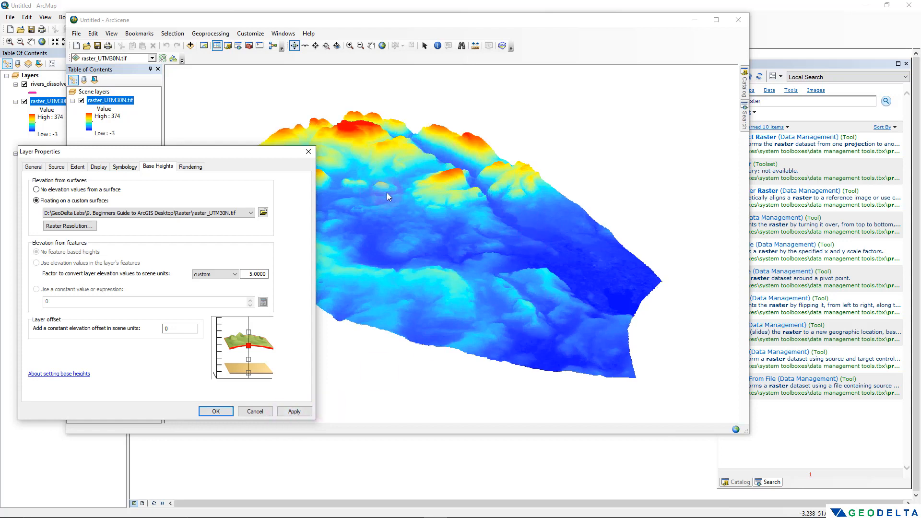
left_click(216, 411)
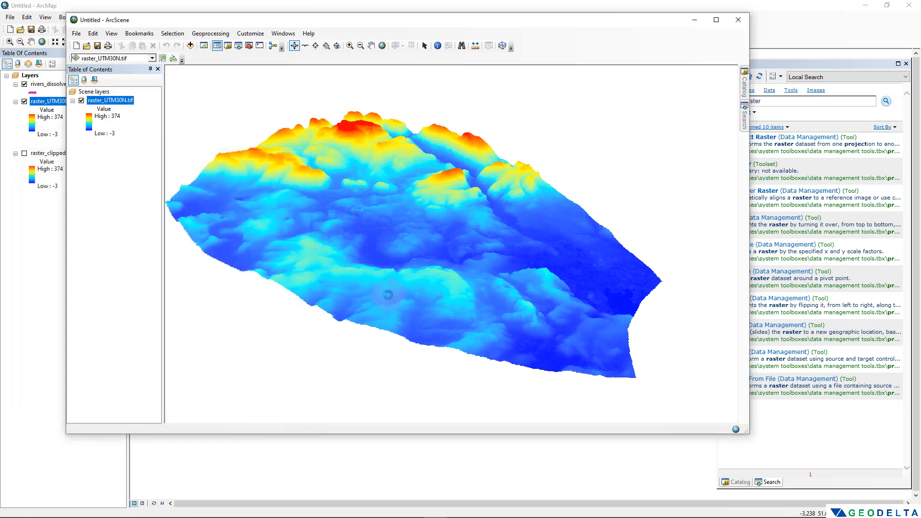
Set the raster layer's elevation conversion factor to 10 to exaggerate the relief further.
left_click_drag(383, 252, 375, 207)
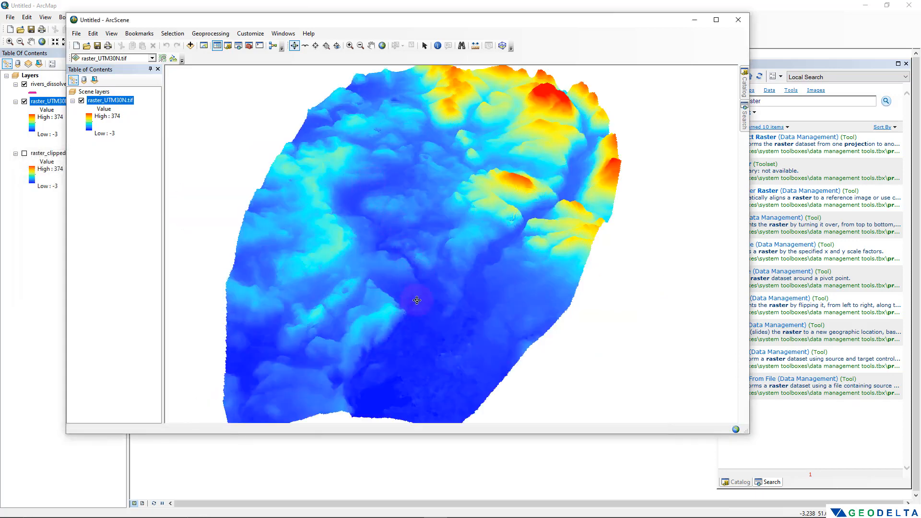
left_click_drag(505, 287, 442, 260)
scroll(490, 206, "down", 2)
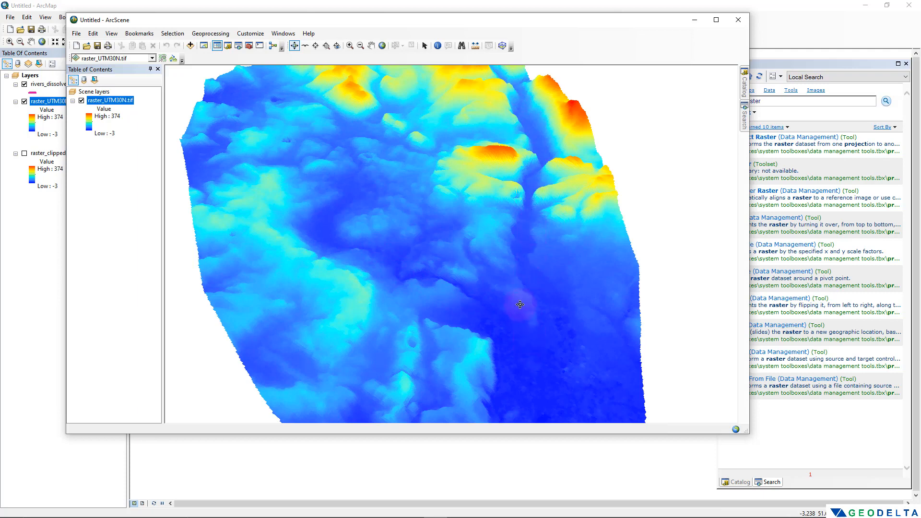
left_click_drag(521, 305, 514, 269)
right_click(106, 100)
left_click(132, 207)
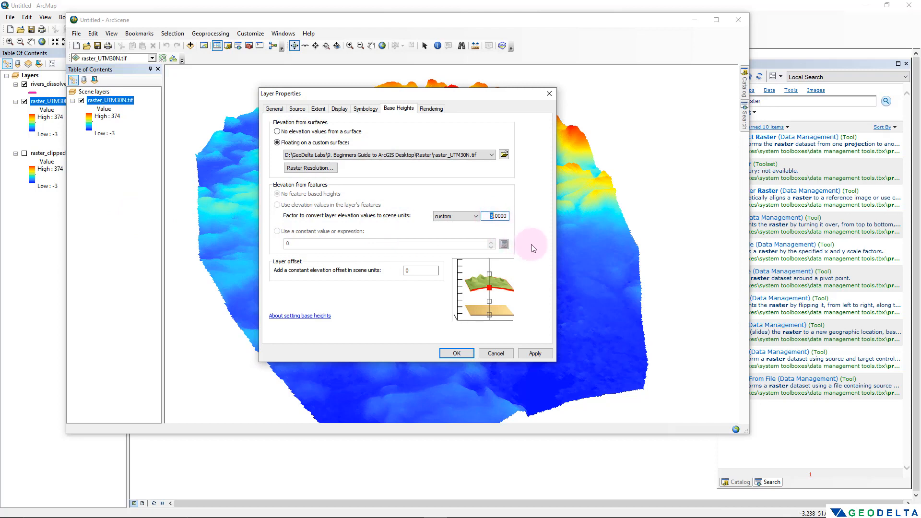
type("10")
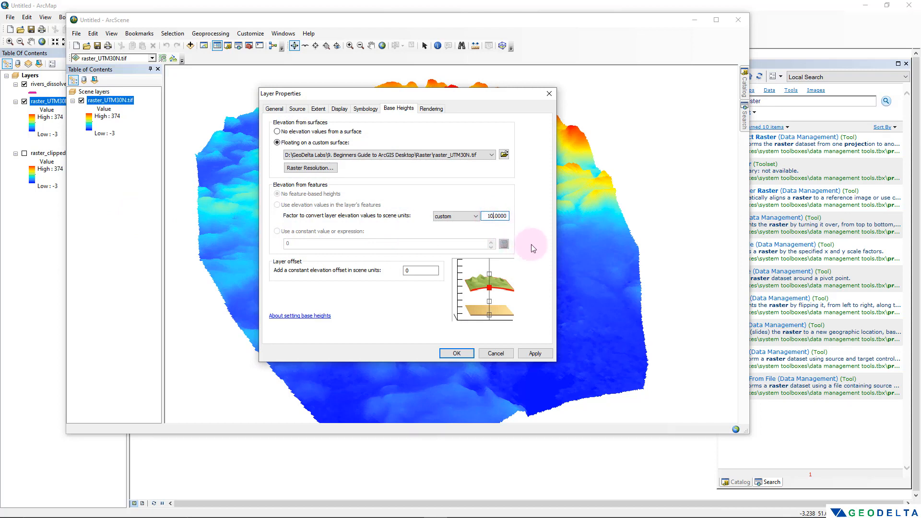
left_click(528, 353)
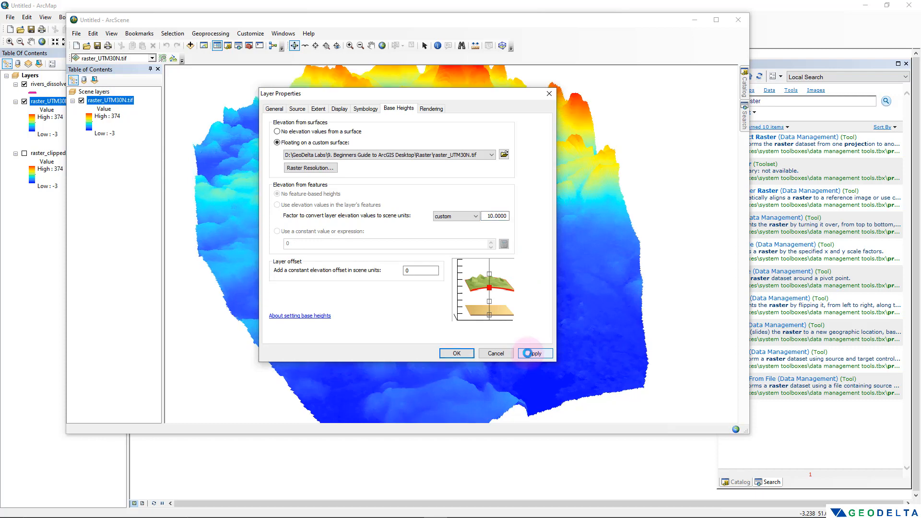
left_click(457, 353)
Examine the exaggerated 3D terrain of raster_UTM30N.tif from several angles and zoom distances in an enlarged scene window.
left_click_drag(402, 318, 451, 308)
scroll(426, 277, "up", 4)
scroll(425, 277, "down", 4)
left_click_drag(513, 248, 480, 282)
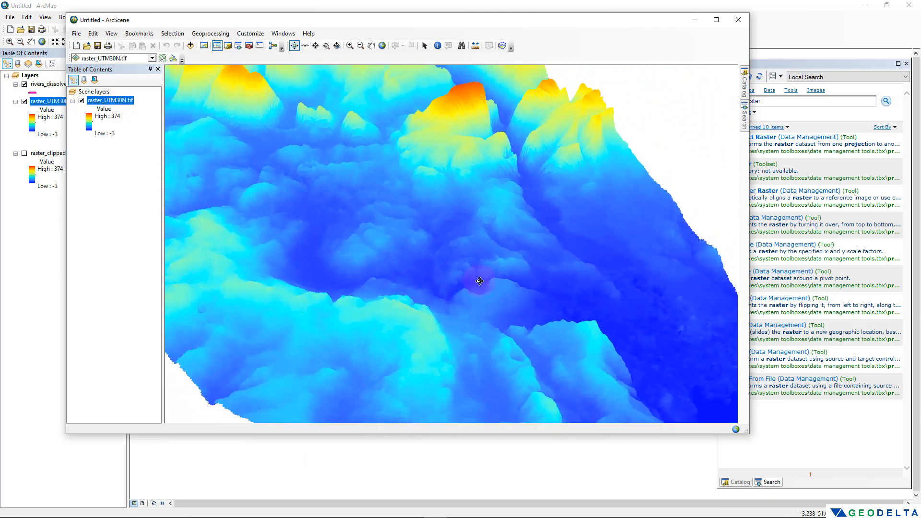
scroll(475, 280, "down", 5)
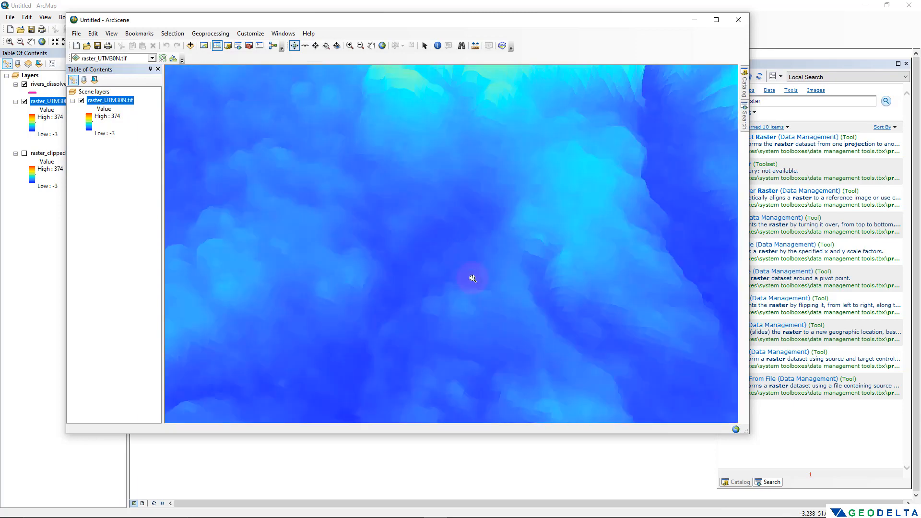
scroll(473, 278, "up", 5)
left_click_drag(468, 284, 660, 281)
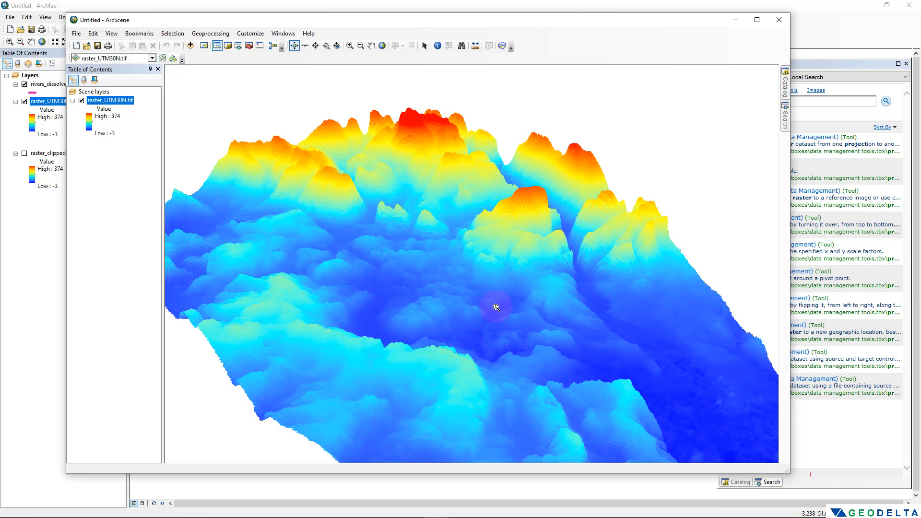
left_click_drag(550, 373, 603, 366)
scroll(604, 365, "down", 2)
scroll(501, 299, "down", 3)
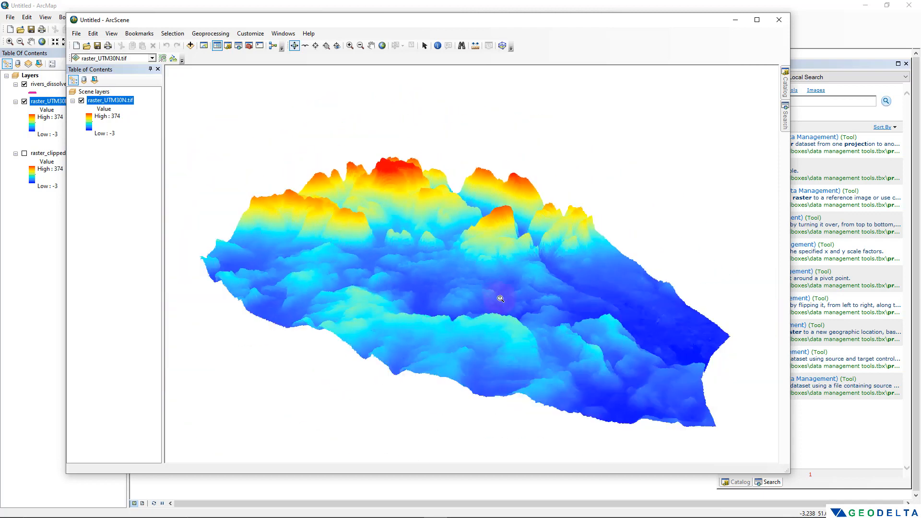
left_click_drag(495, 297, 307, 288)
left_click_drag(409, 309, 375, 335)
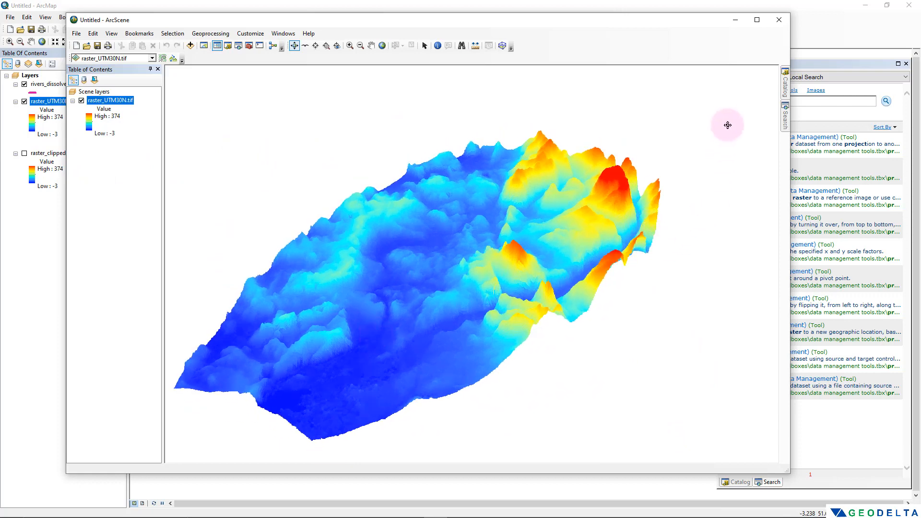
Close ArcScene and view the rivers over raster_UTM30N.tif in ArcMap at 1:60,000.
left_click(781, 23)
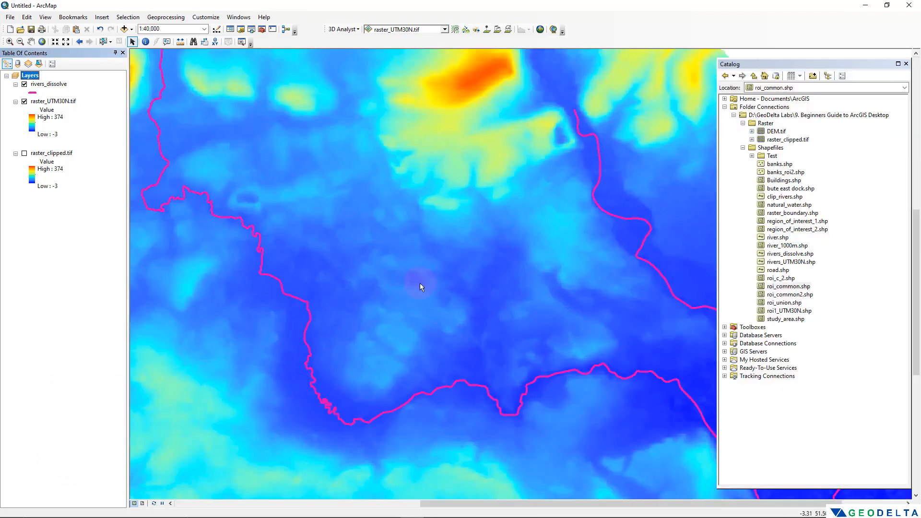
left_click_drag(421, 283, 421, 222)
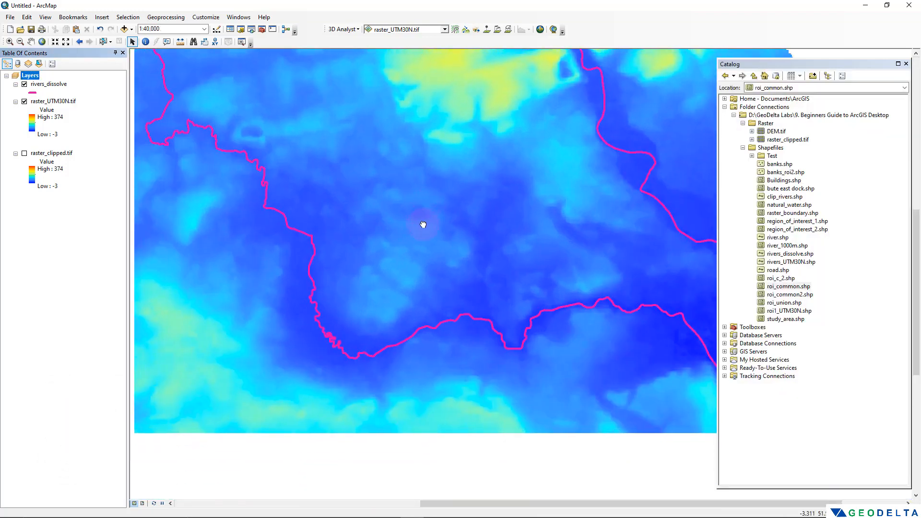
scroll(423, 226, "down", 2)
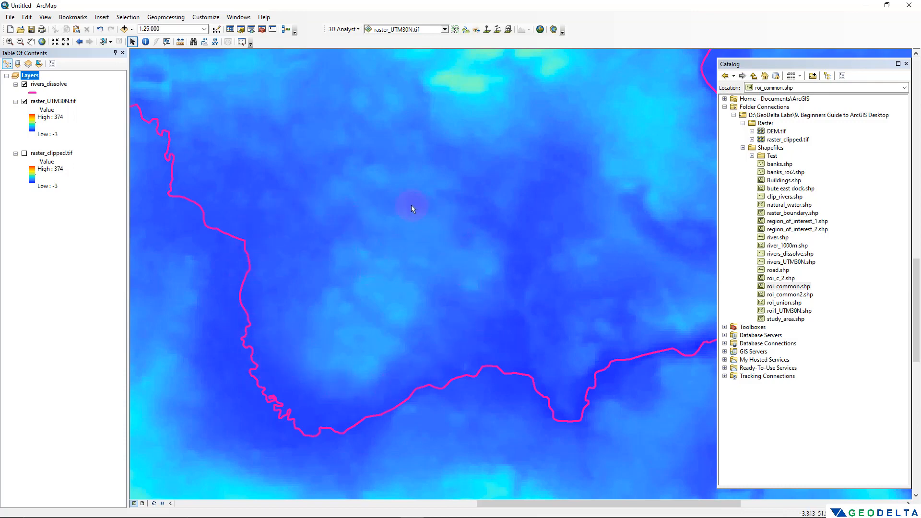
left_click_drag(434, 184, 399, 246)
scroll(399, 247, "up", 3)
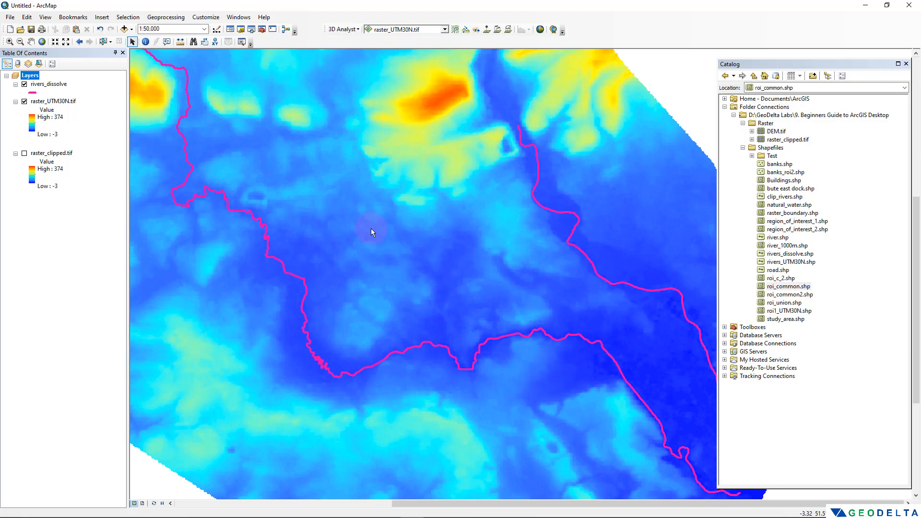
scroll(370, 232, "down", 1)
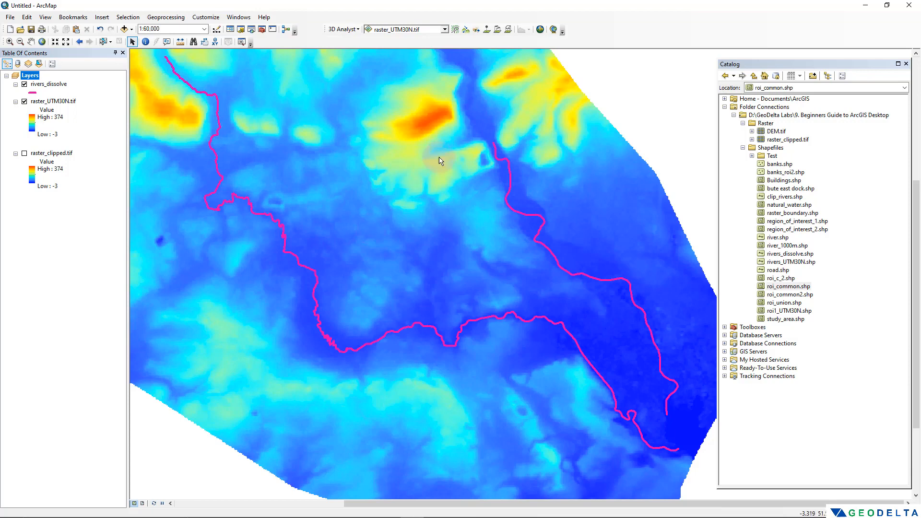
Search the tools for "zonal statistics" and open the Zonal Statistics (Spatial Analyst) tool.
left_click(251, 29)
left_click(770, 101)
left_click_drag(771, 100, 635, 103)
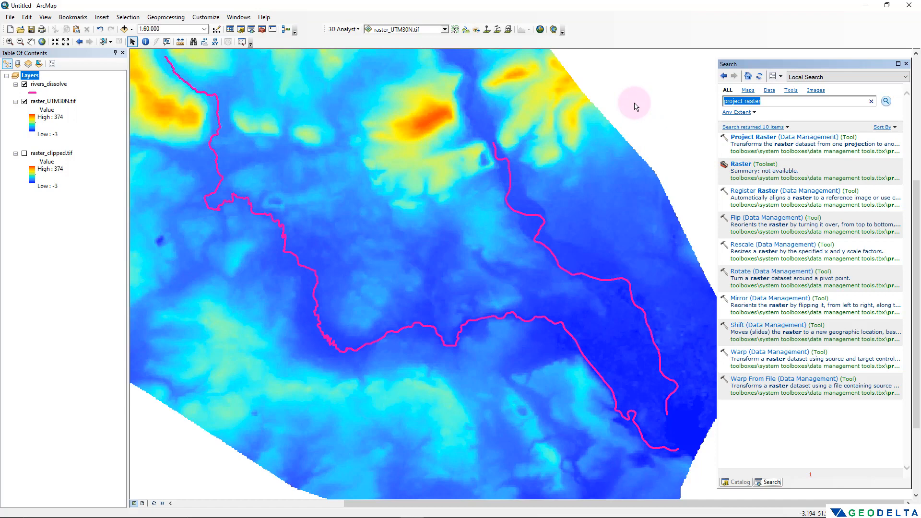
type("zonal statistics")
key("Return")
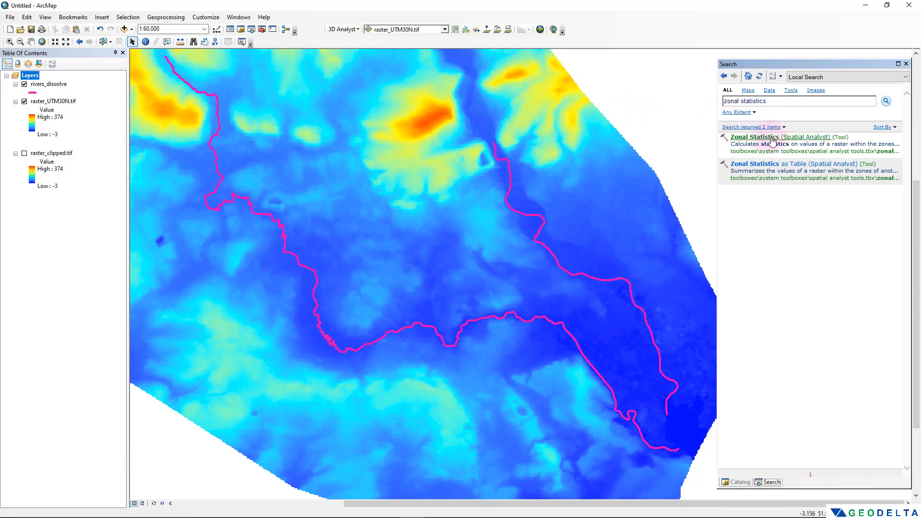
left_click(772, 140)
left_click_drag(341, 105, 792, 204)
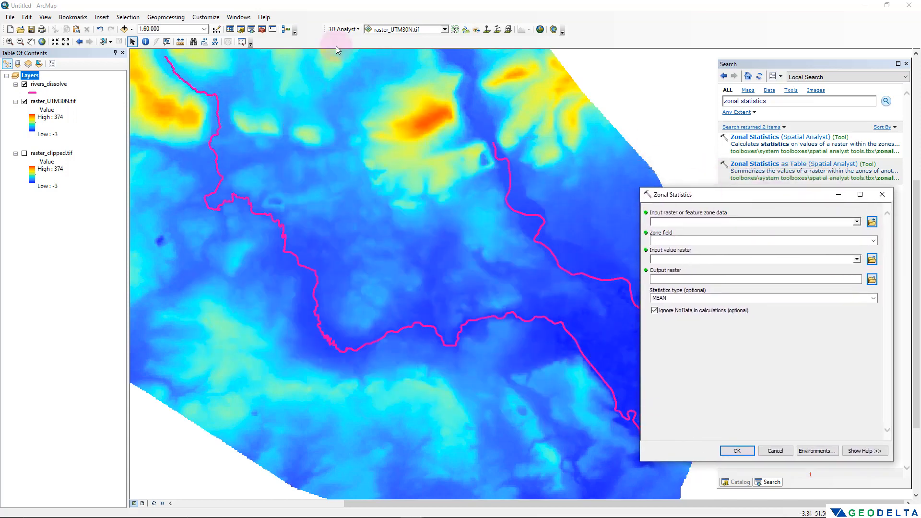
Check the ArcGIS extension settings, and close the Zonal Statistics tool without running it.
left_click(206, 17)
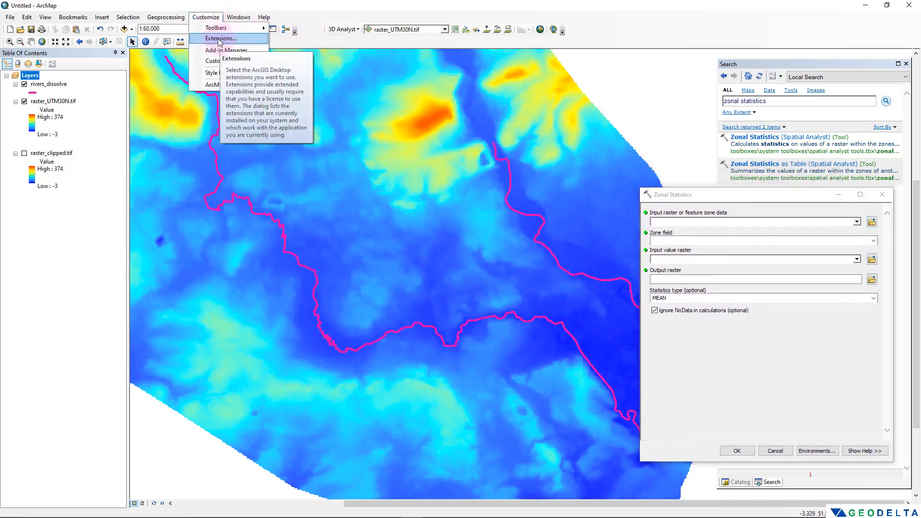
left_click(236, 41)
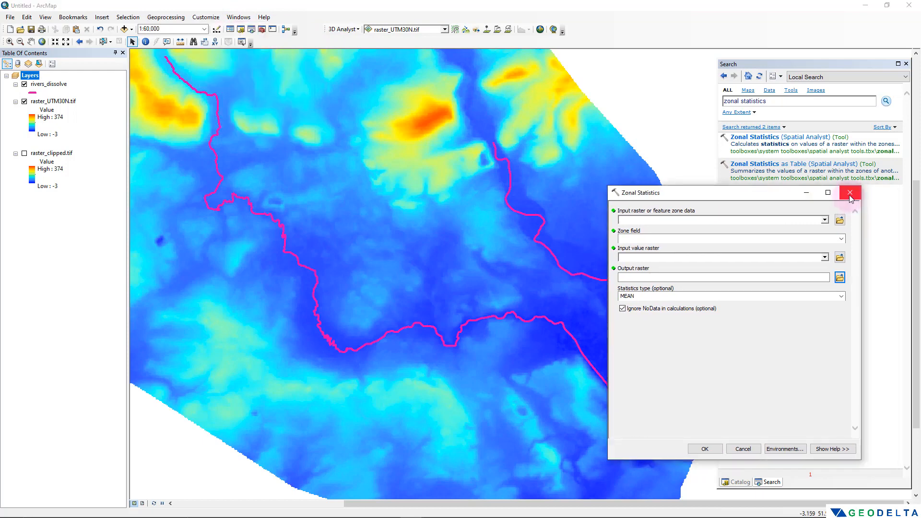
left_click(850, 193)
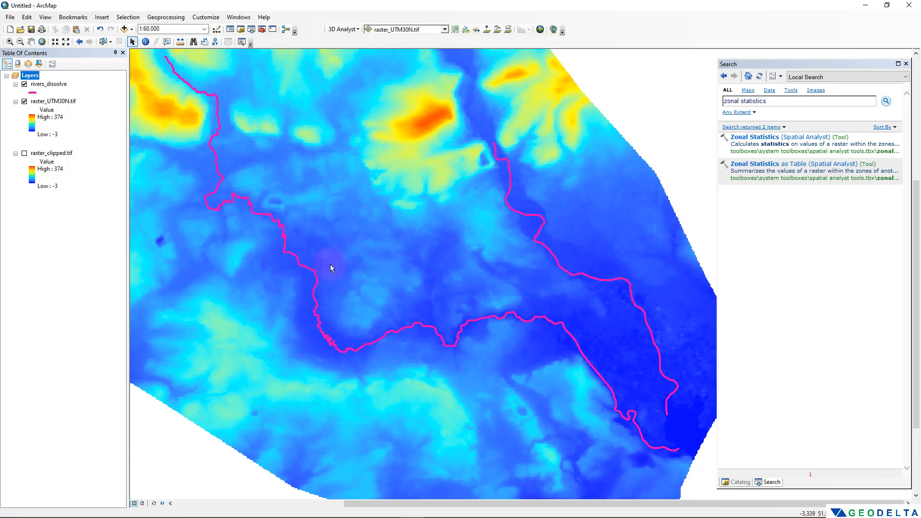
Close the Search window and open the Catalog window to access the project's shapefiles.
left_click(906, 63)
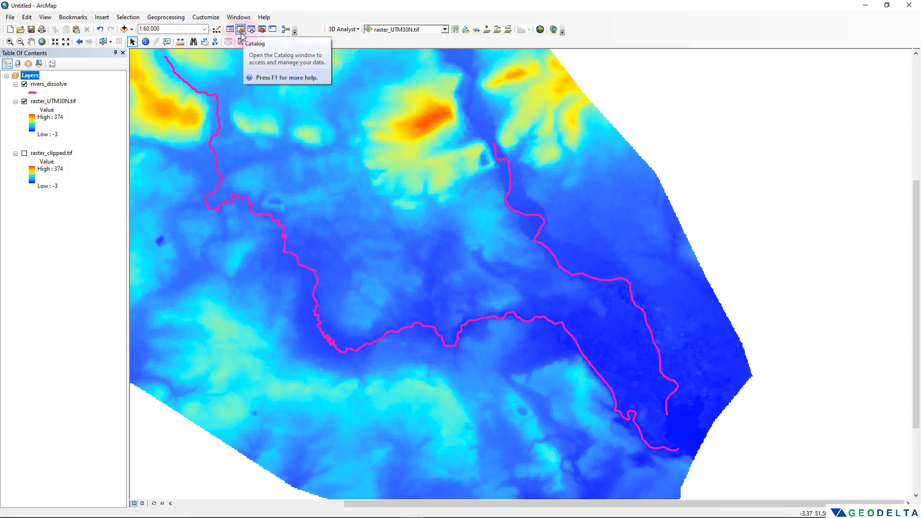
left_click(241, 36)
Add region_of_interest_1.shp to the map above raster_UTM30N.tif, view its extent, and remove the layer again.
left_click(810, 222)
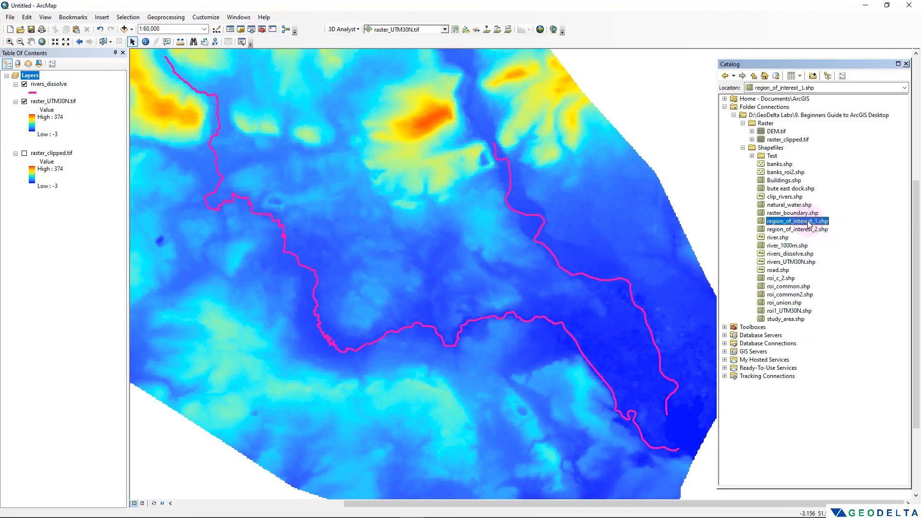
mouse_move(810, 222)
left_mouse_down()
mouse_move(119, 171)
mouse_move(80, 149)
mouse_move(72, 110)
left_mouse_up()
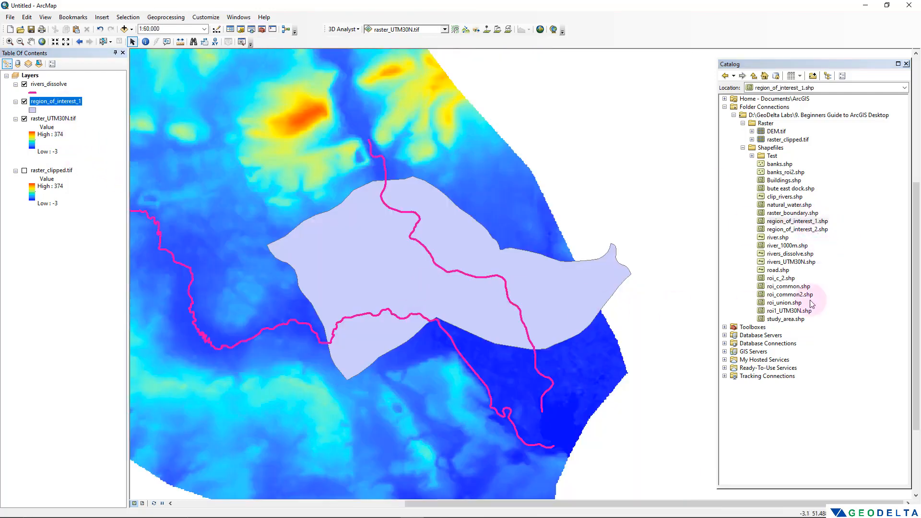
right_click(61, 101)
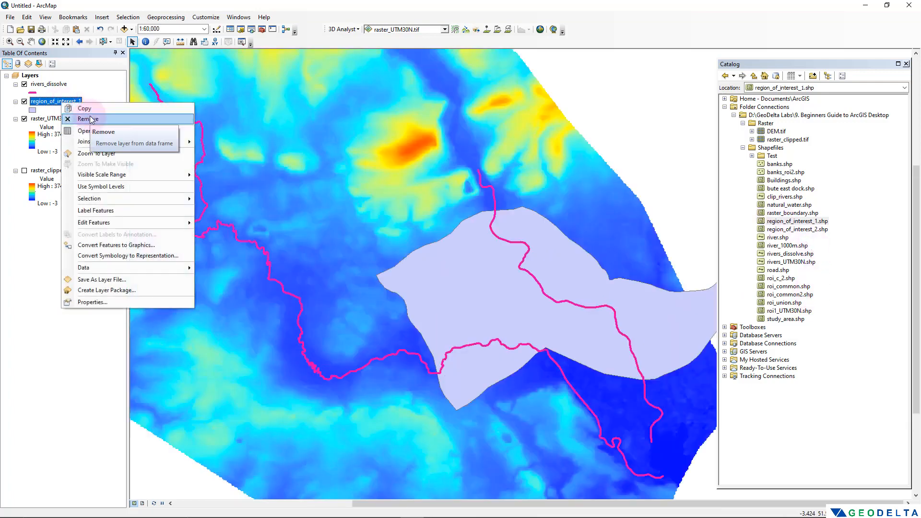
left_click(89, 119)
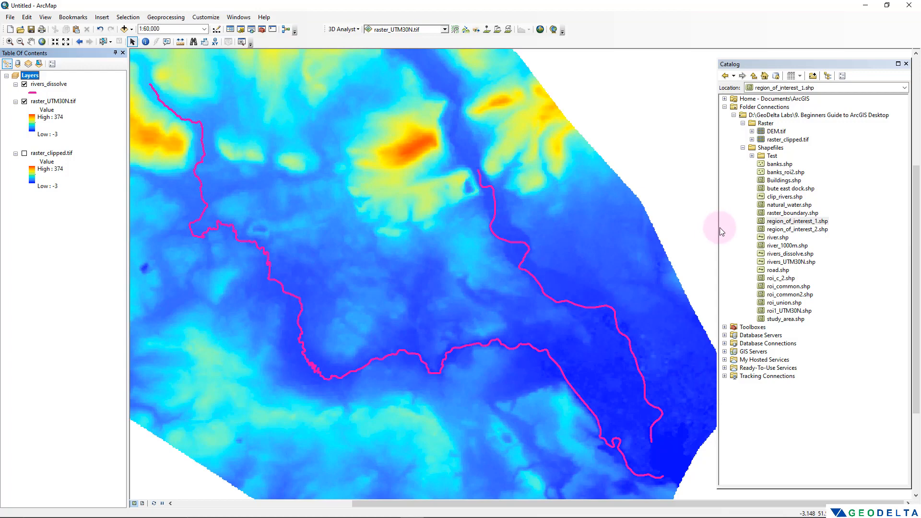
Start a new shapefile in the Shapefiles folder, named area_of_interest, with the Polygon feature type.
right_click(774, 148)
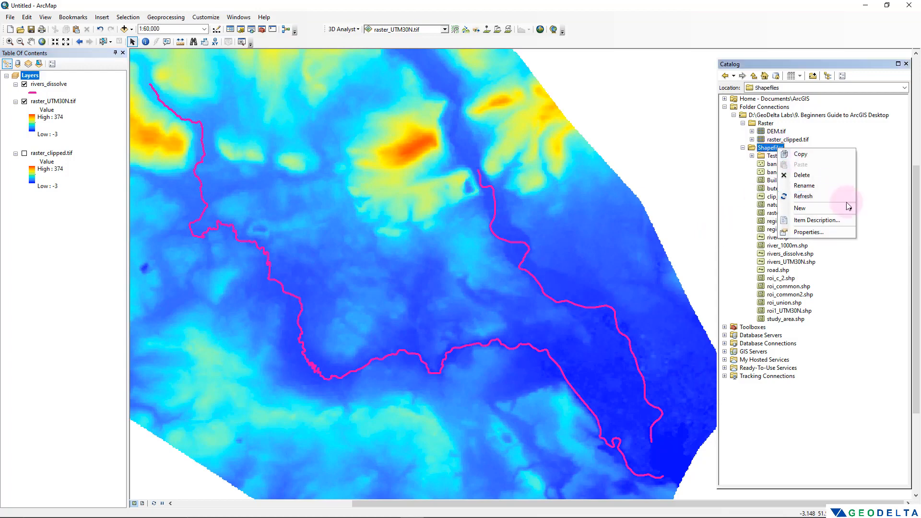
mouse_move(848, 208)
left_click(733, 305)
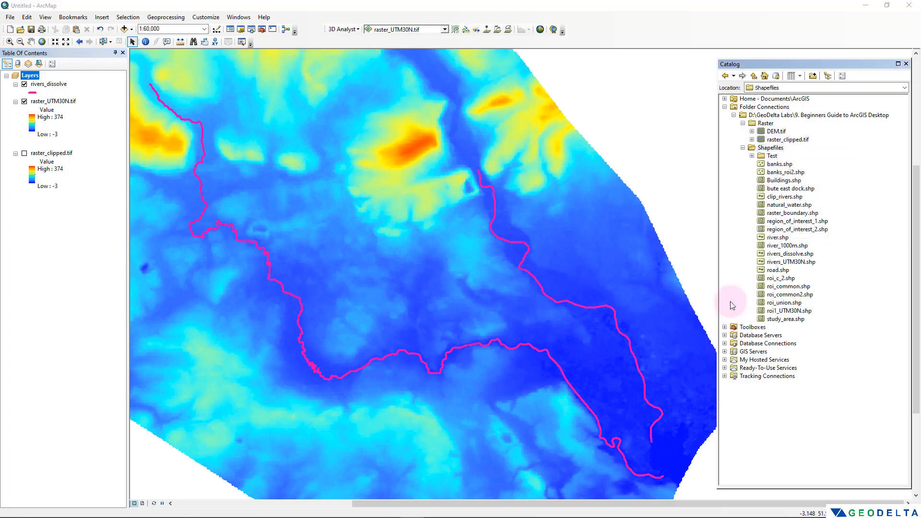
left_click_drag(463, 160, 678, 187)
type("area_of_interest")
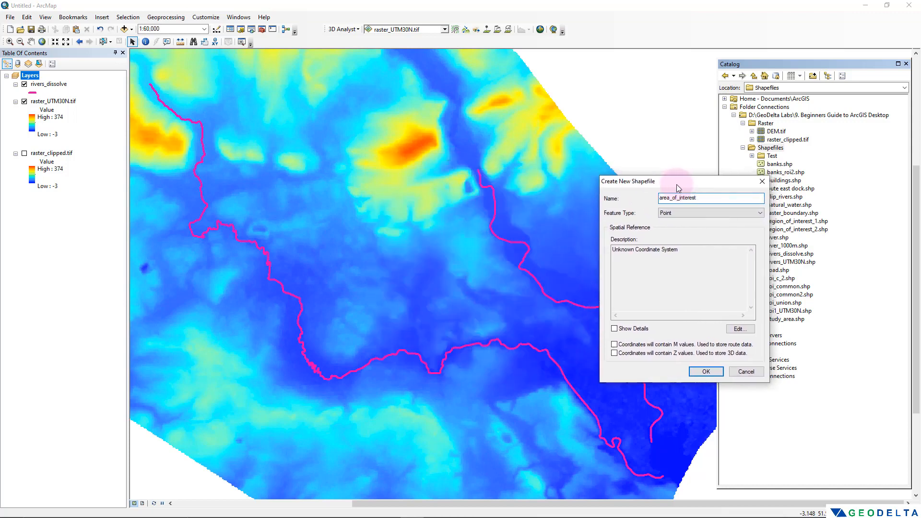
left_click(681, 215)
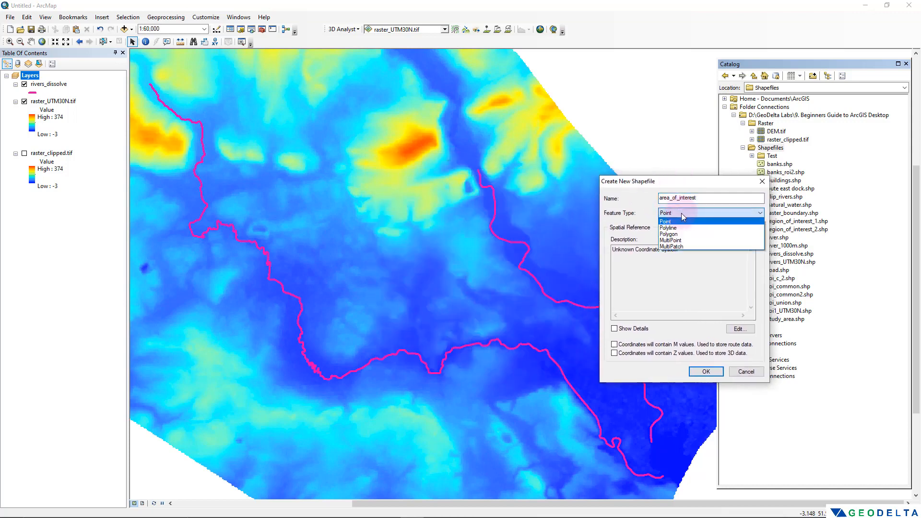
left_click(688, 237)
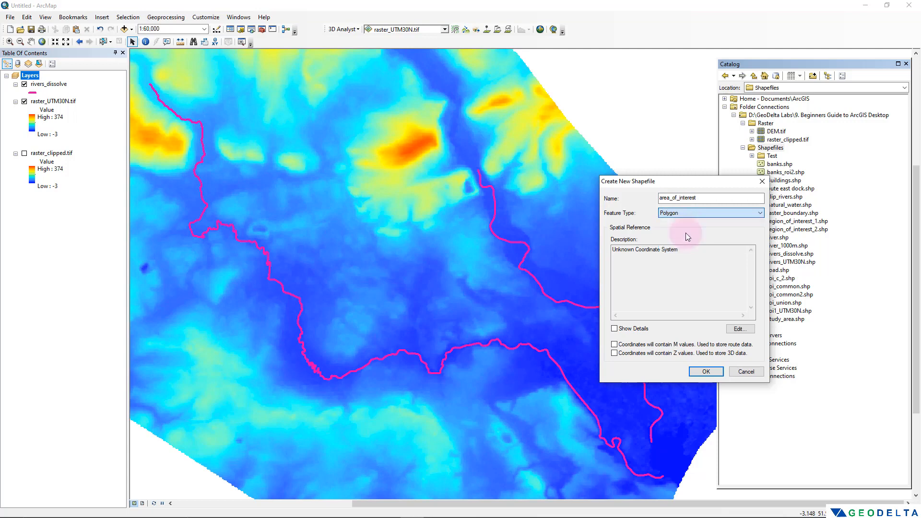
Assign the WGS 1984 Complex UTM Zone 30N projected coordinate system to area_of_interest and create the shapefile.
left_click(740, 329)
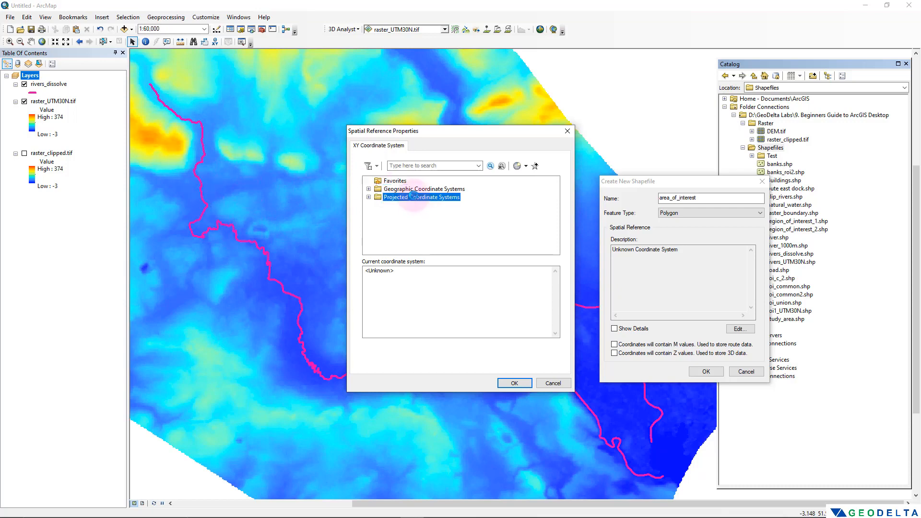
double_click(420, 197)
scroll(419, 207, "down", 1)
double_click(403, 232)
scroll(413, 234, "down", 3)
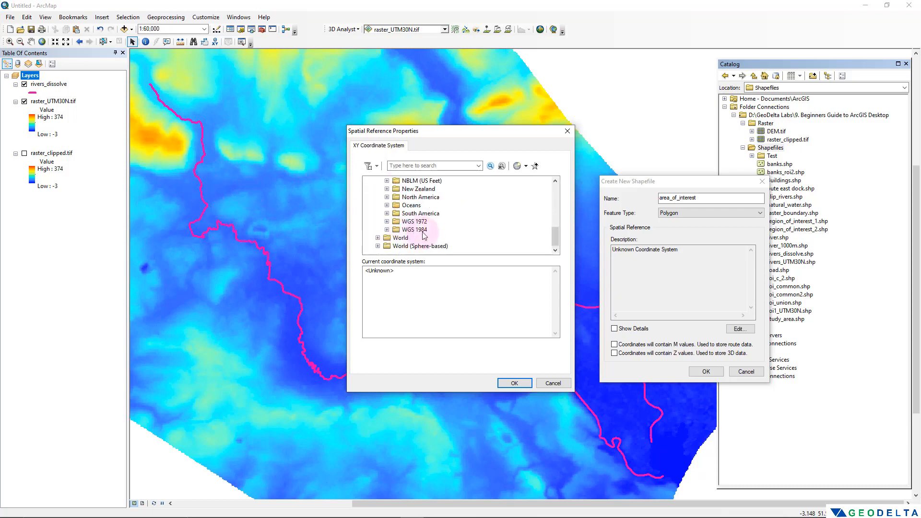
double_click(422, 232)
double_click(425, 238)
scroll(461, 230, "down", 3)
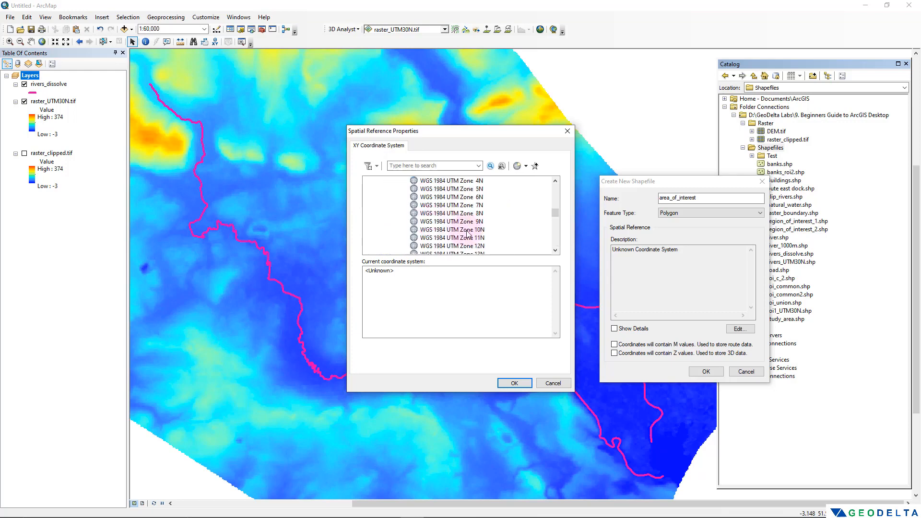
scroll(485, 234, "up", 1)
left_click(494, 221)
left_click(516, 383)
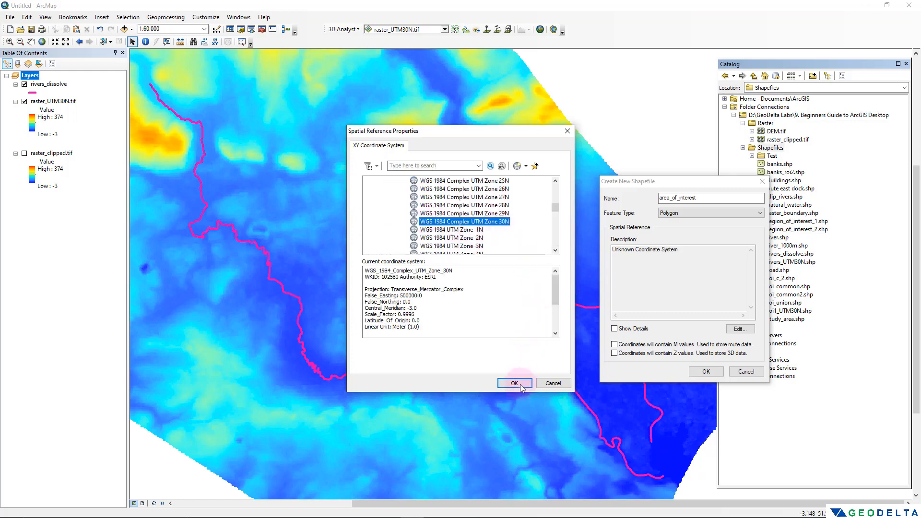
left_click(707, 372)
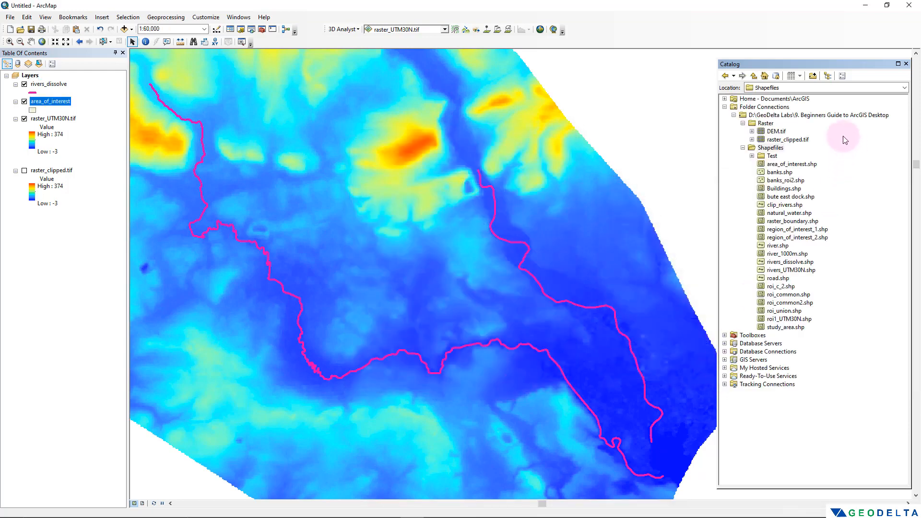
Start an edit session on the area_of_interest layer, continuing past the spatial reference warning.
right_click(46, 101)
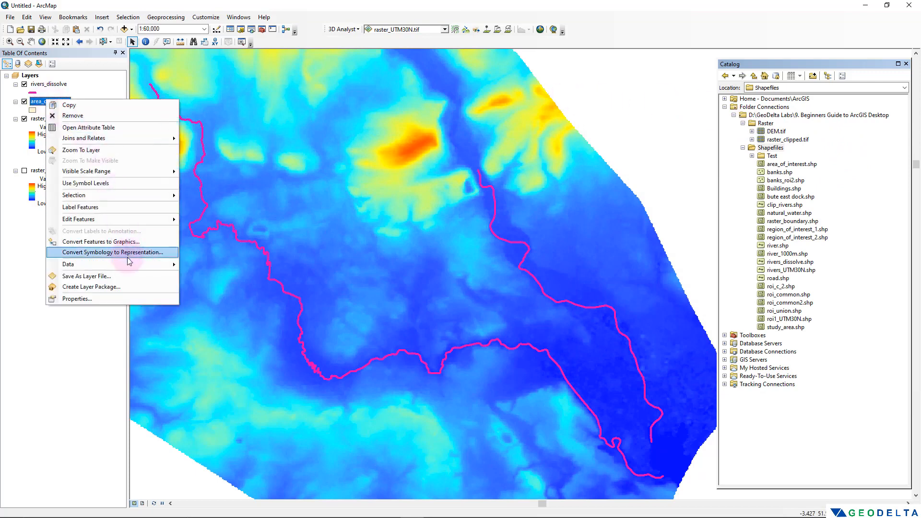
mouse_move(127, 225)
left_click(205, 220)
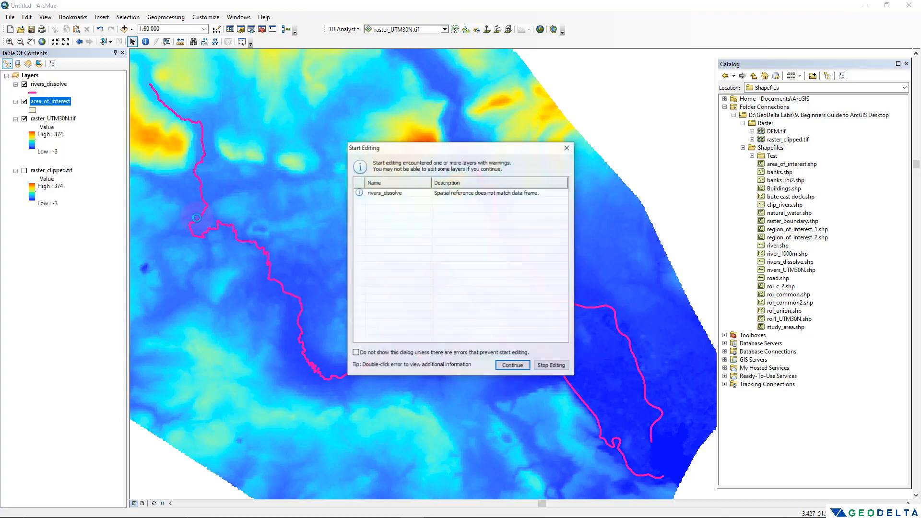
left_click(513, 366)
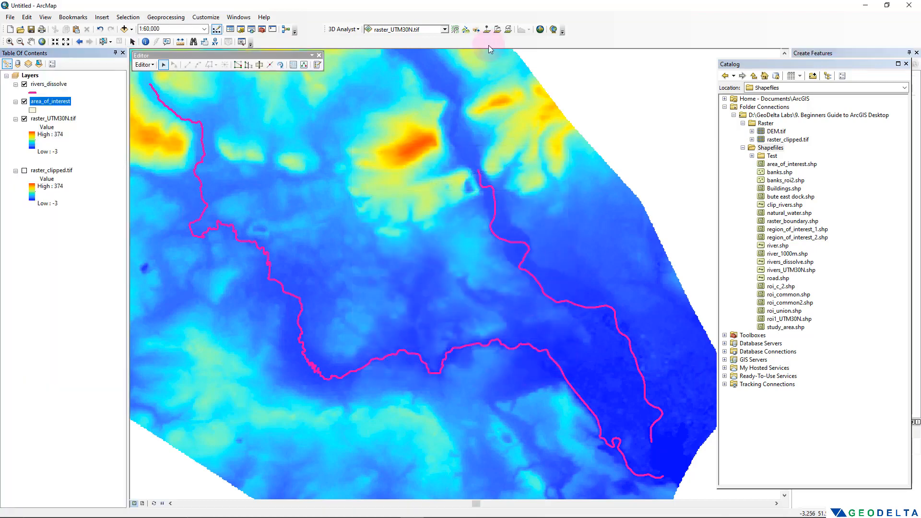
Draw a rectangle about 2080 m by 1304 m in the area_of_interest layer, between the two river lines near the map's centre.
left_click(317, 66)
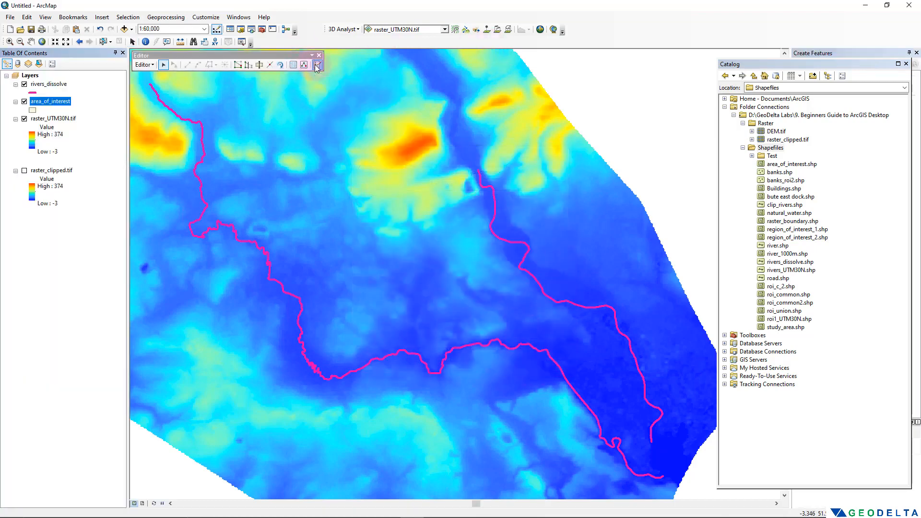
left_click(906, 64)
left_click(825, 85)
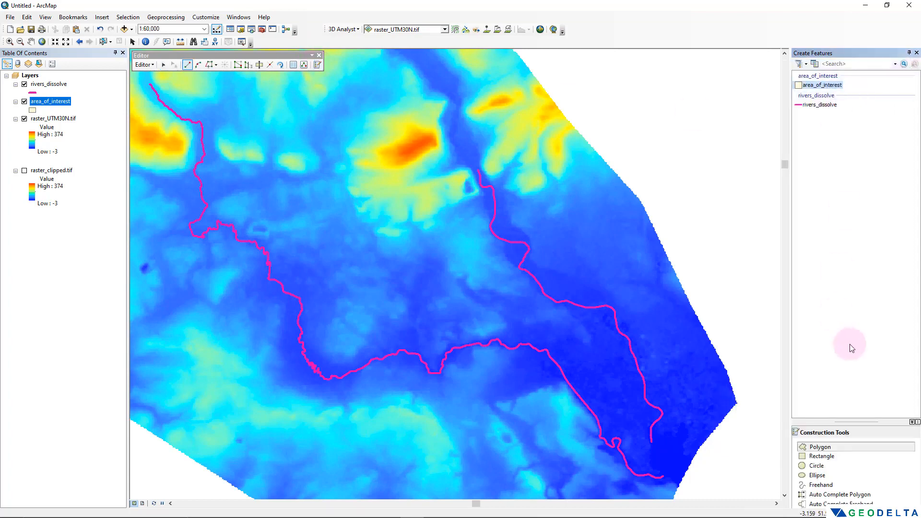
left_click(855, 454)
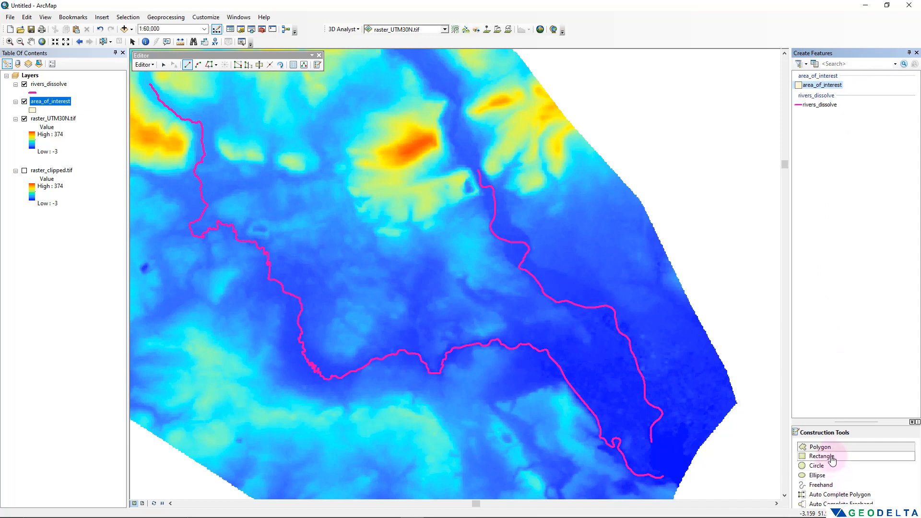
left_click(833, 459)
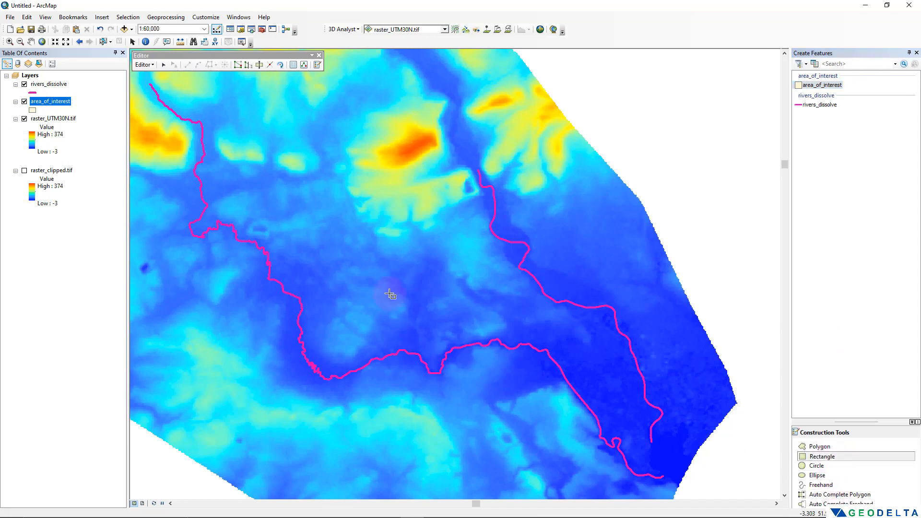
left_click(331, 267)
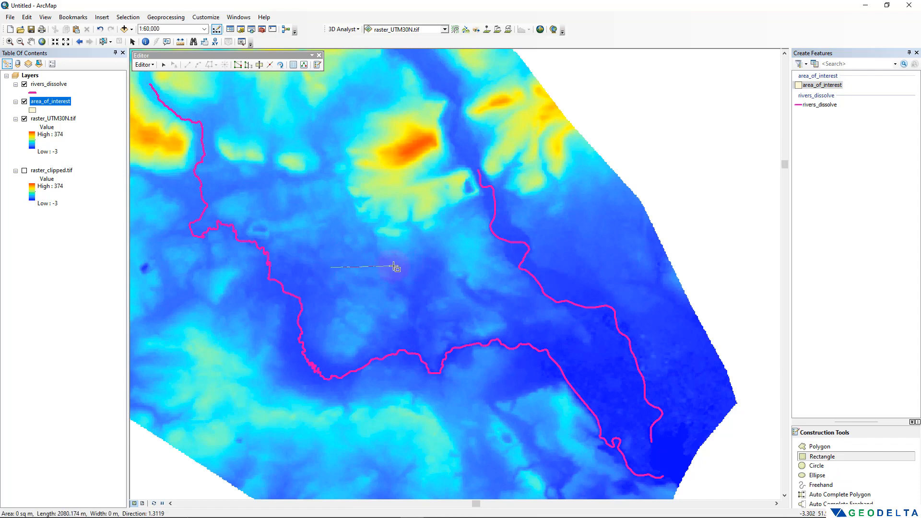
left_click(394, 266)
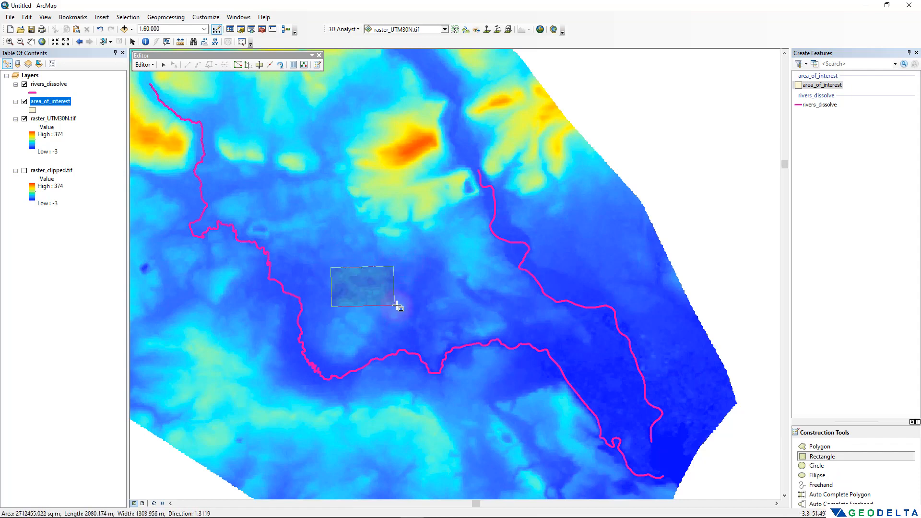
left_click(398, 306)
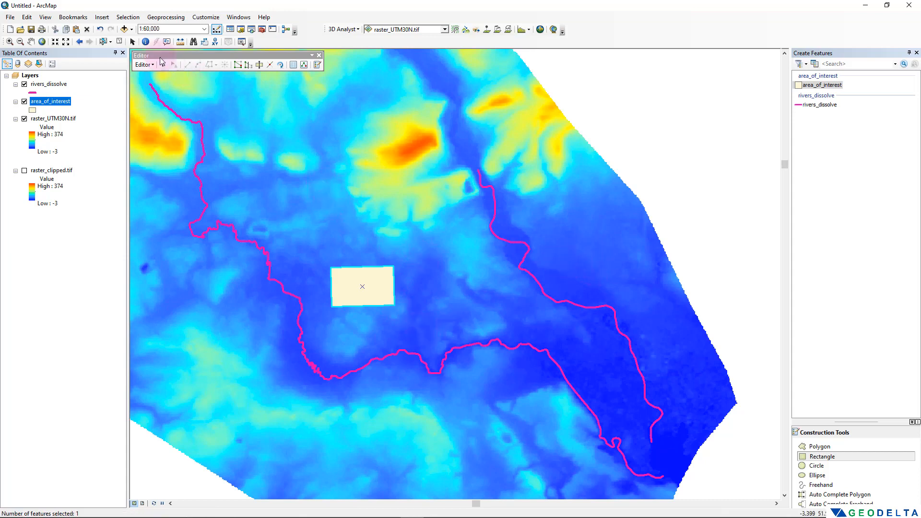
Stop the editing session and save the edits to area_of_interest.
left_click(144, 65)
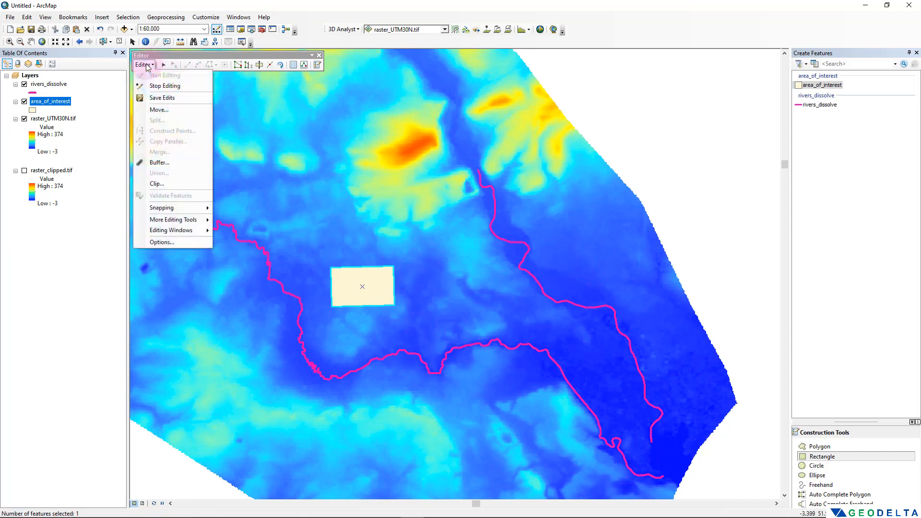
left_click(165, 86)
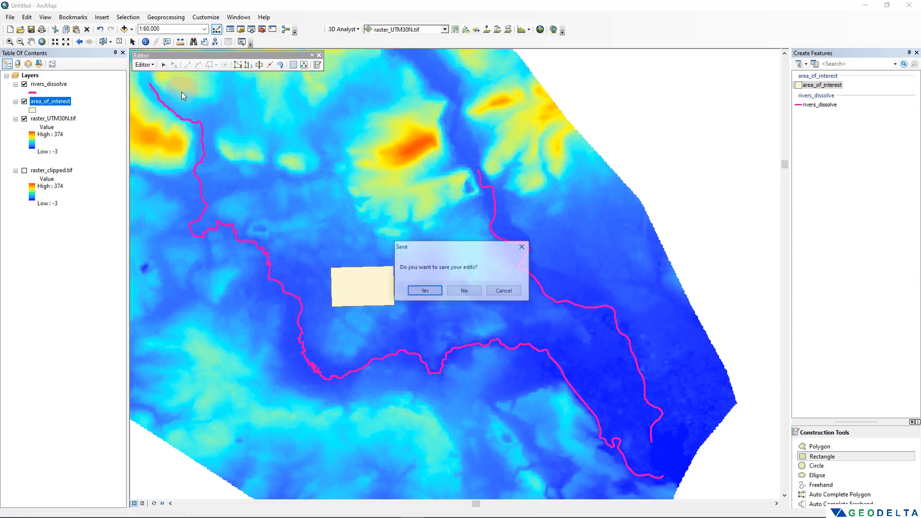
left_click(440, 291)
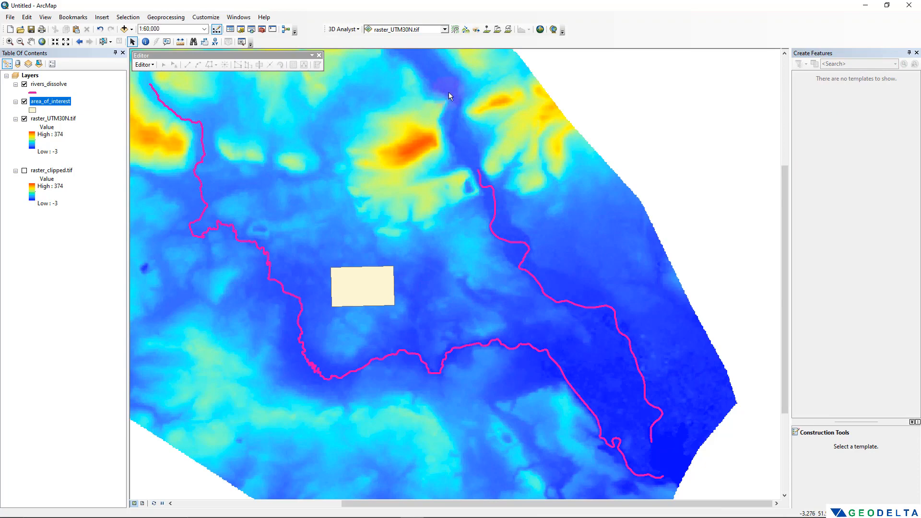
Start the Zonal Statistics tool with area_of_interest as the zone data and Id as the zone field.
left_click(251, 29)
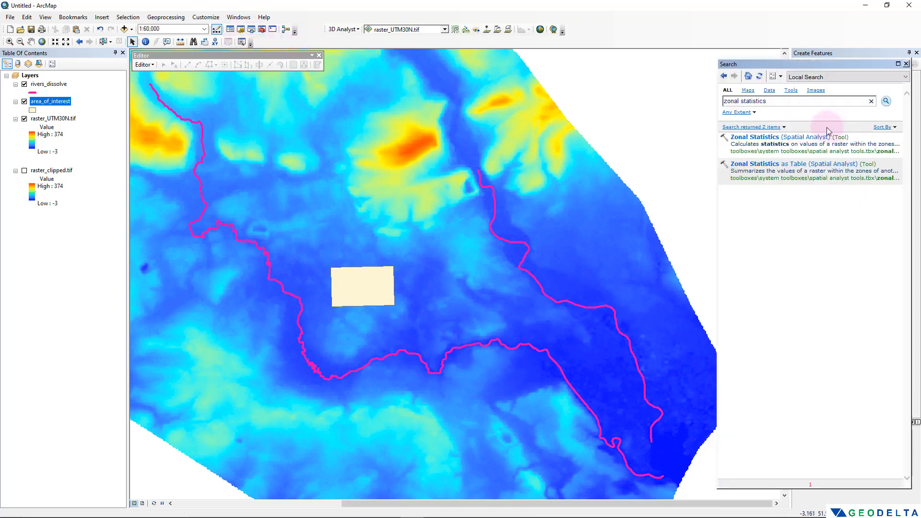
left_click(786, 140)
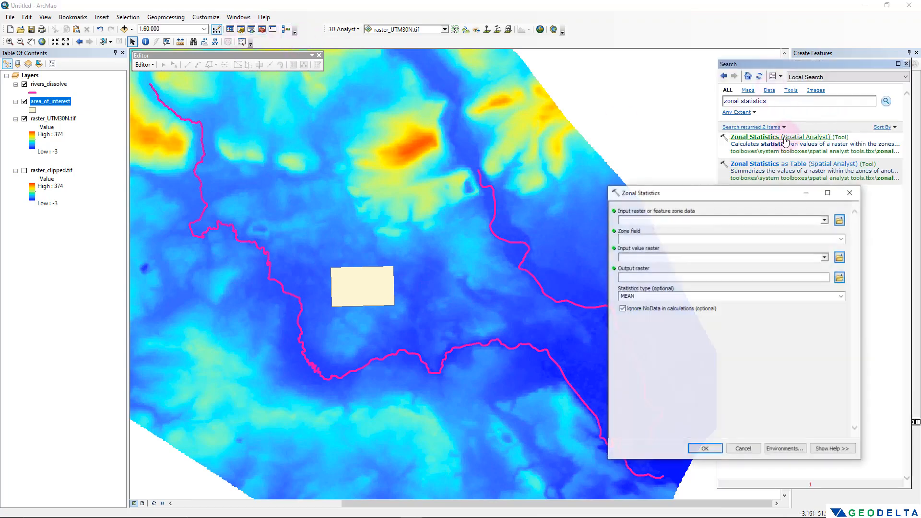
left_click_drag(680, 193, 588, 193)
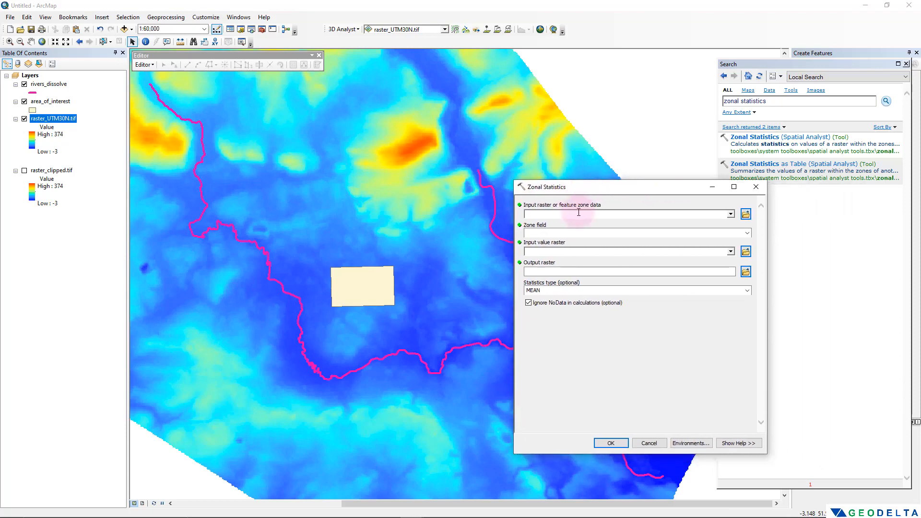
left_click(600, 214)
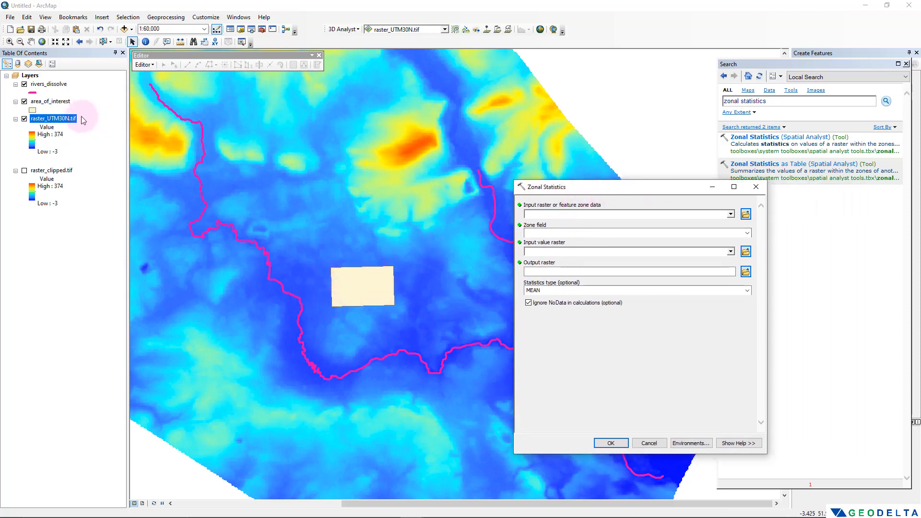
left_click_drag(50, 101, 564, 223)
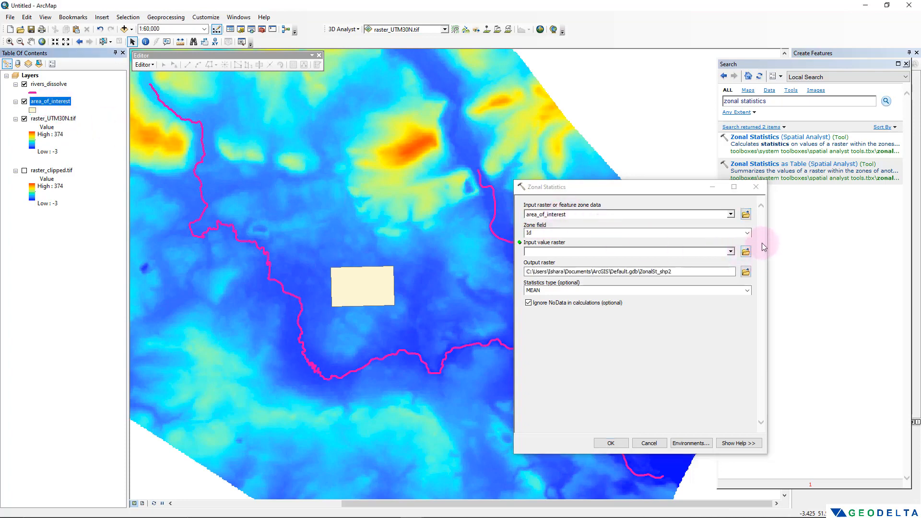
left_click(747, 233)
left_click(546, 250)
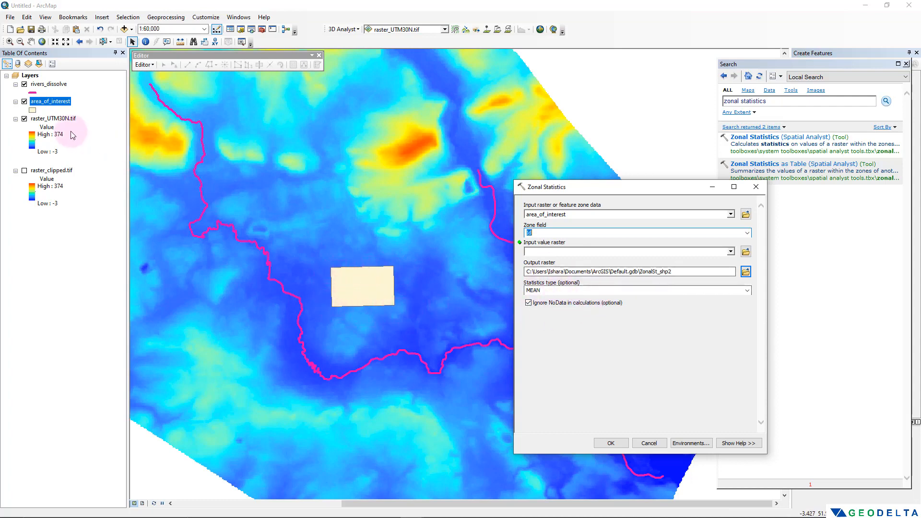
Use raster_UTM30N.tif as the input value raster, choose the MEAN statistic and run Zonal Statistics.
left_click(49, 119)
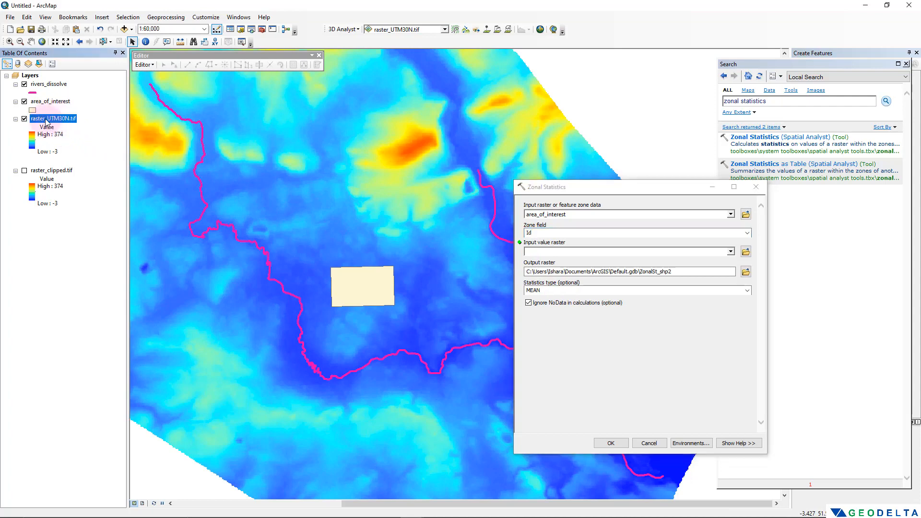
left_click_drag(47, 122, 576, 254)
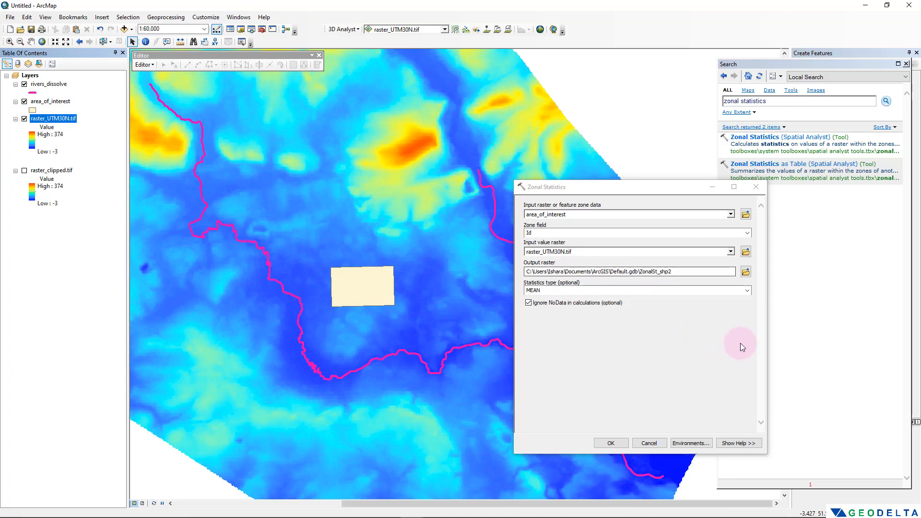
left_click(748, 291)
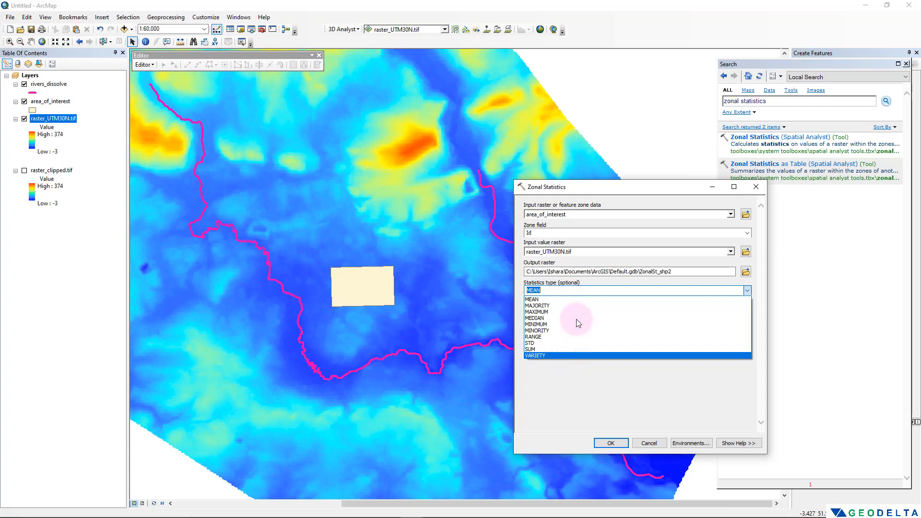
left_click(576, 298)
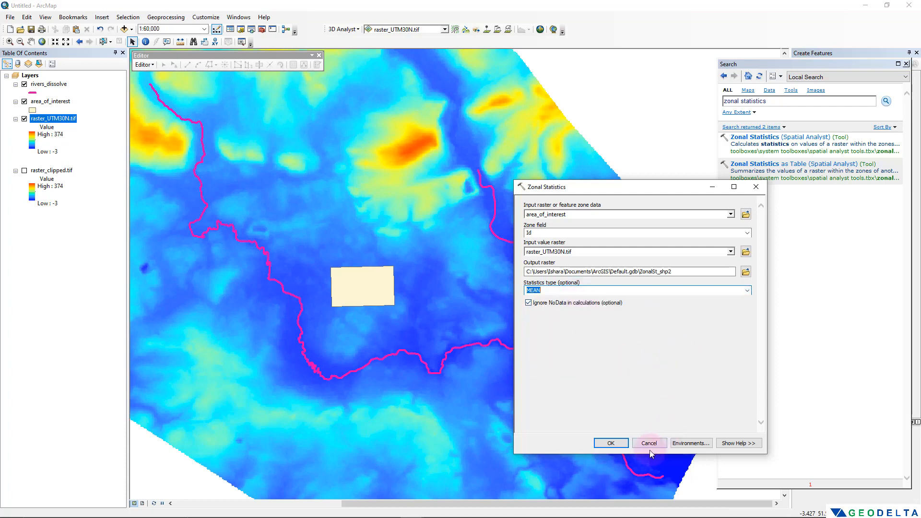
left_click(618, 448)
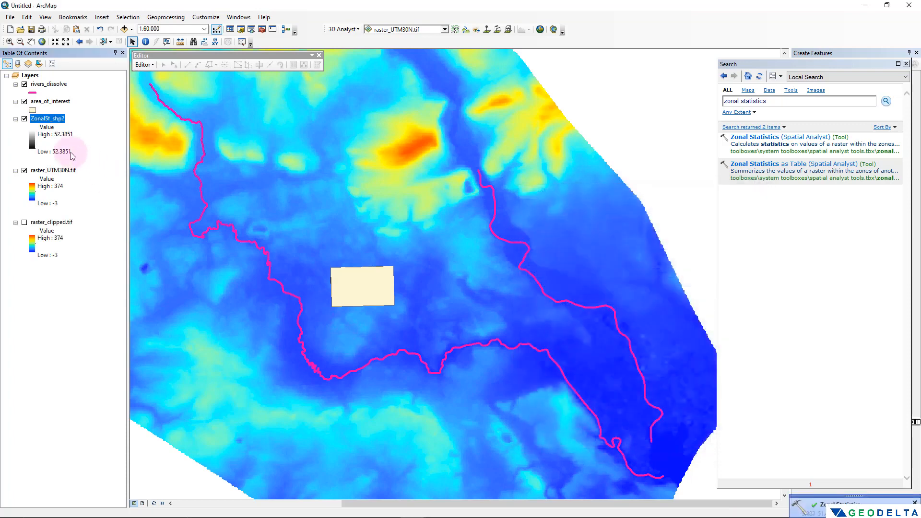
Hide the area_of_interest layer to view the zonal mean raster, and remove that raster from the map.
left_click(24, 102)
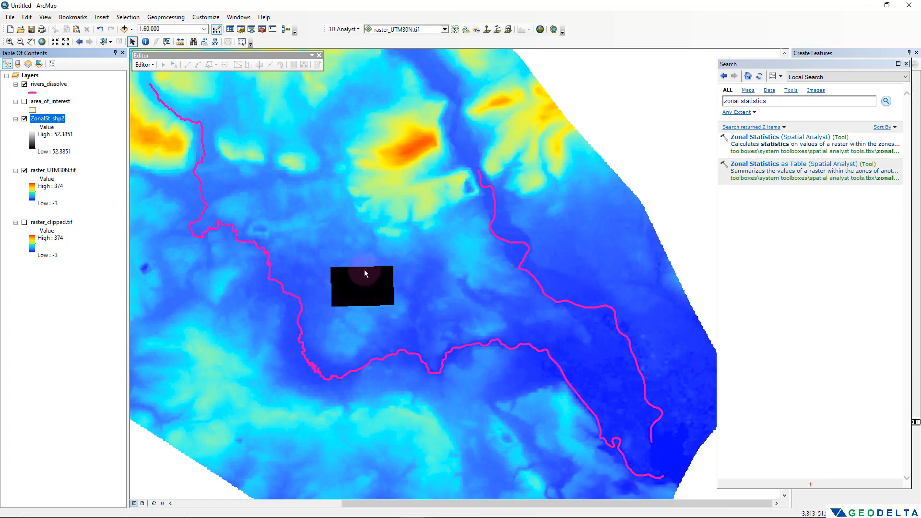
right_click(56, 124)
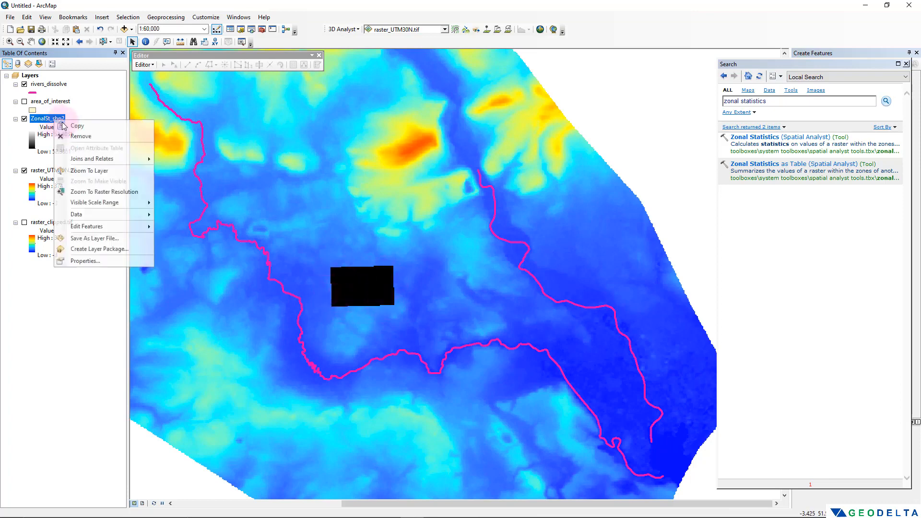
left_click(70, 134)
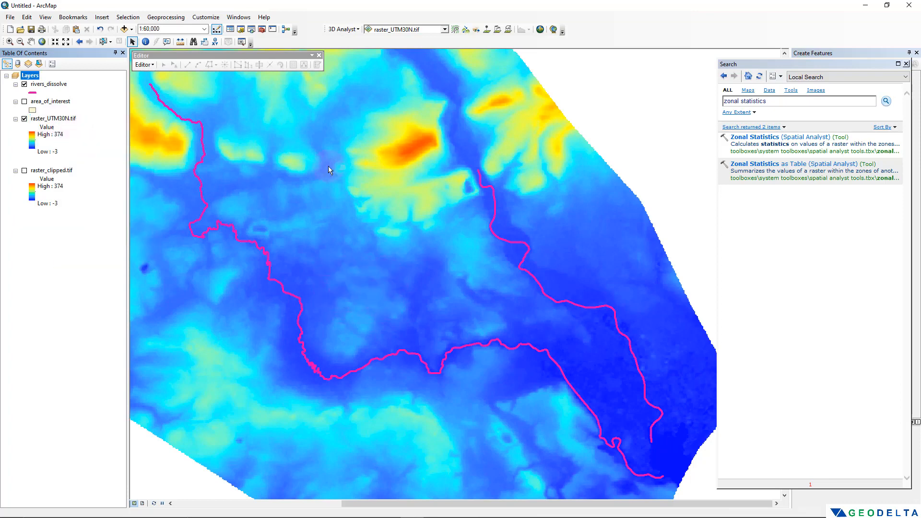
Run Zonal Statistics as Table on raster_UTM30N.tif with area_of_interest as zones, Id as zone field and ALL statistics.
left_click(792, 163)
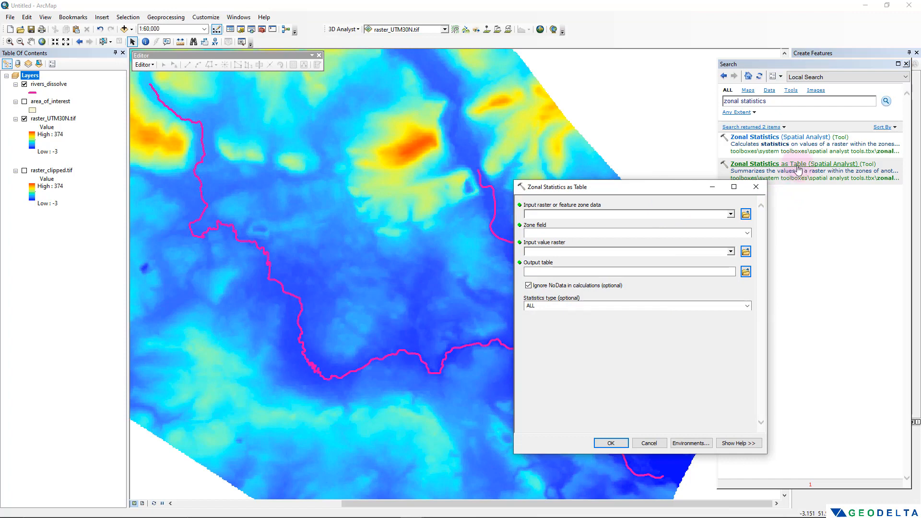
left_click_drag(50, 101, 576, 214)
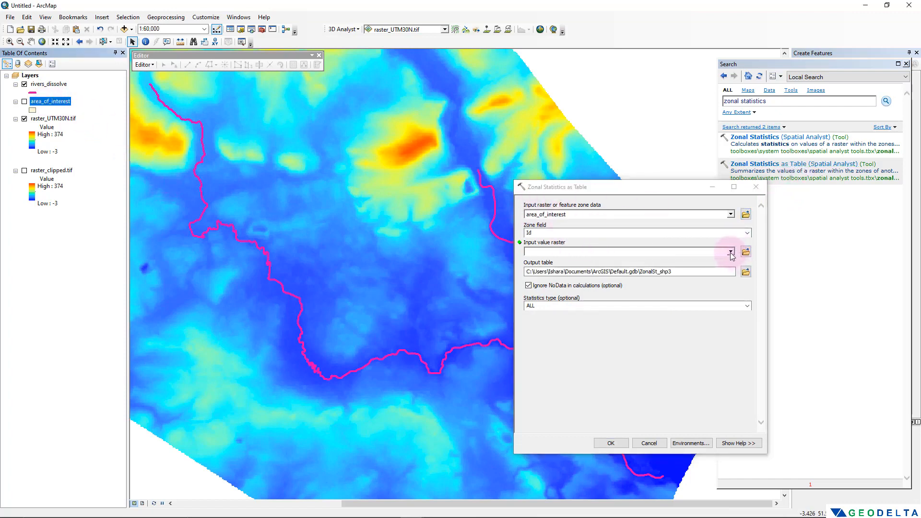
left_click(731, 252)
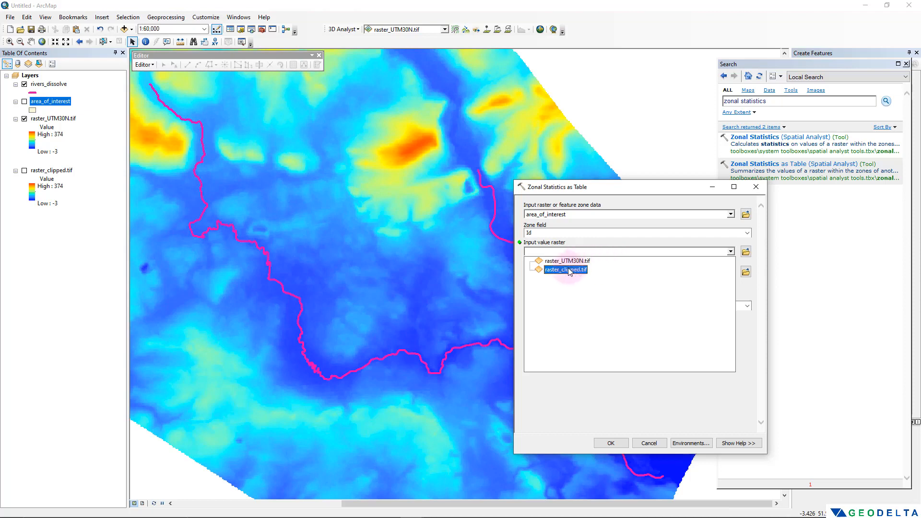
left_click(567, 261)
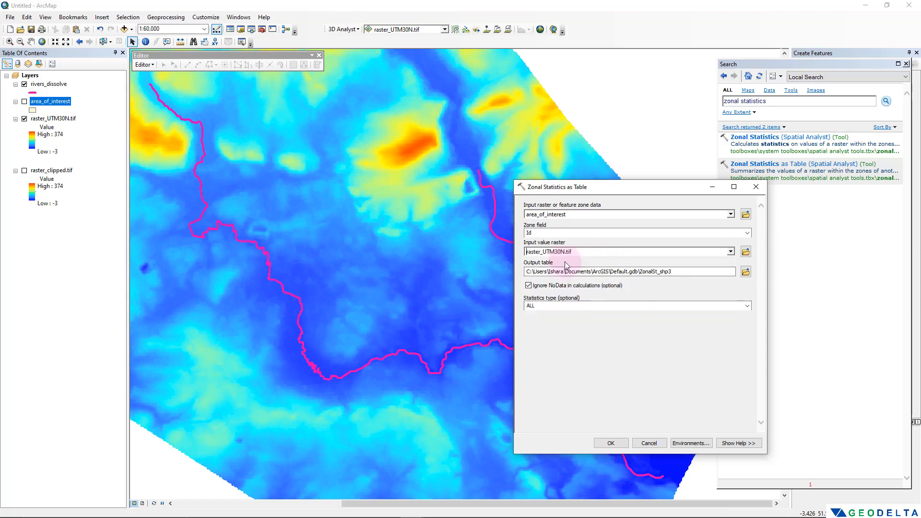
left_click(748, 306)
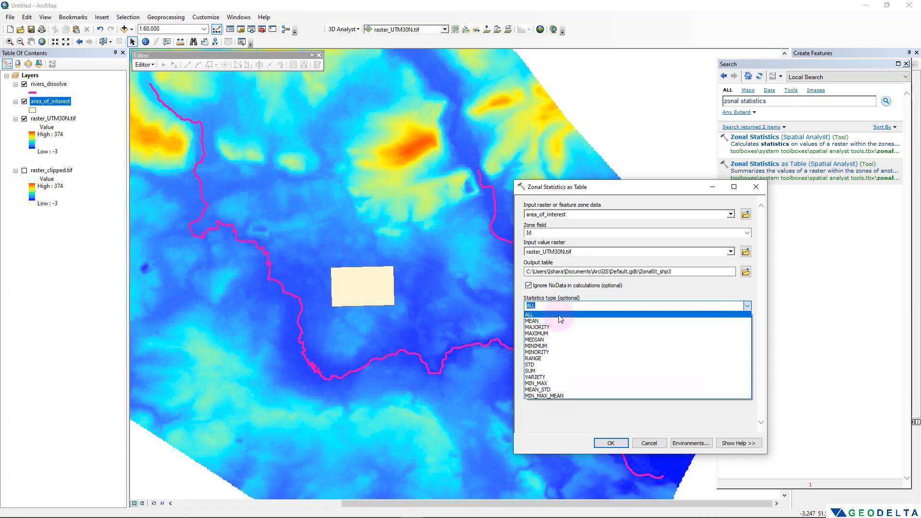
left_click(628, 294)
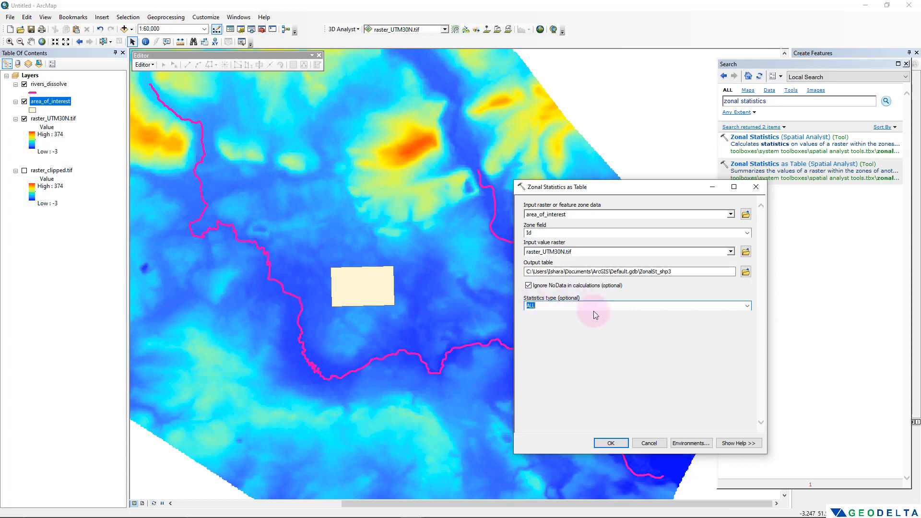
left_click(610, 442)
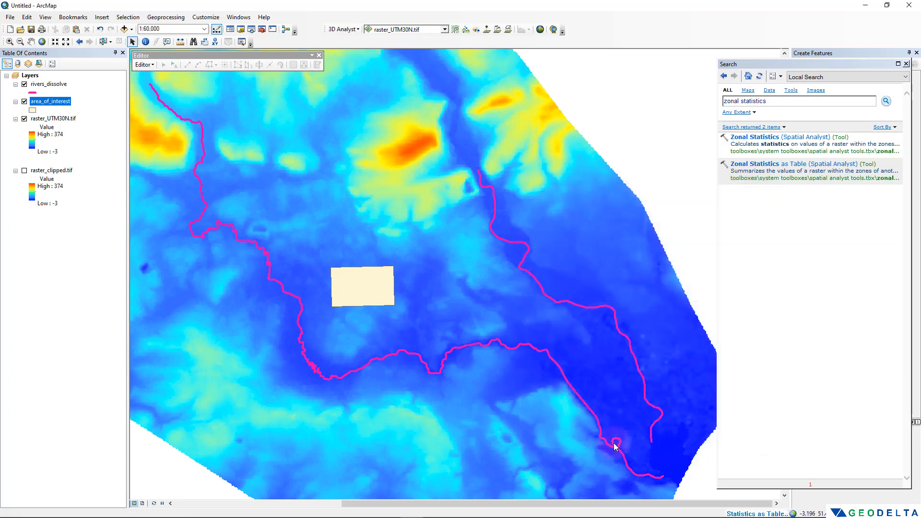
Open the resulting zonal statistics table and examine its statistics columns, starting with the minimum.
left_click(59, 252)
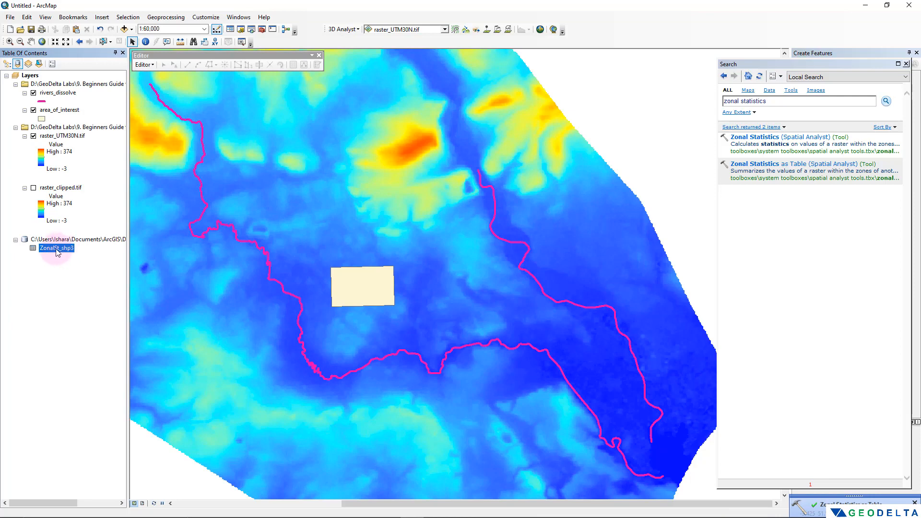
right_click(58, 252)
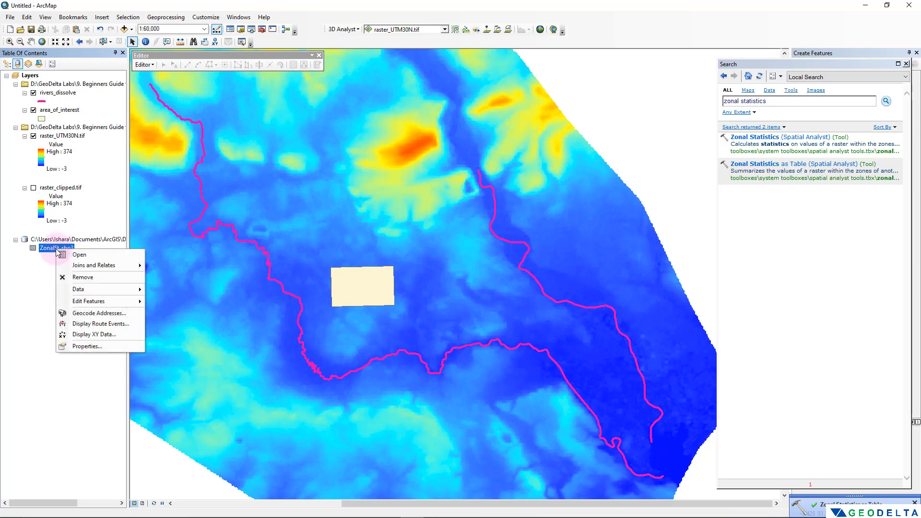
left_click(78, 255)
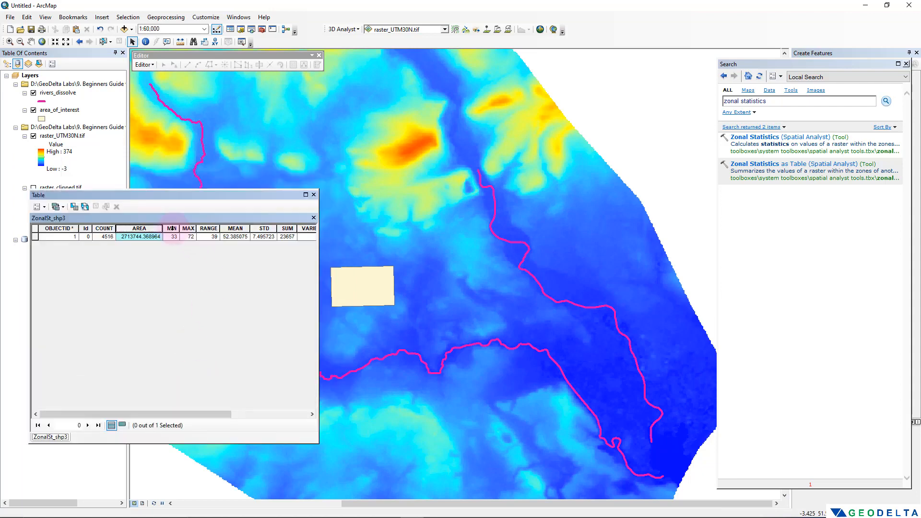
left_click(173, 228)
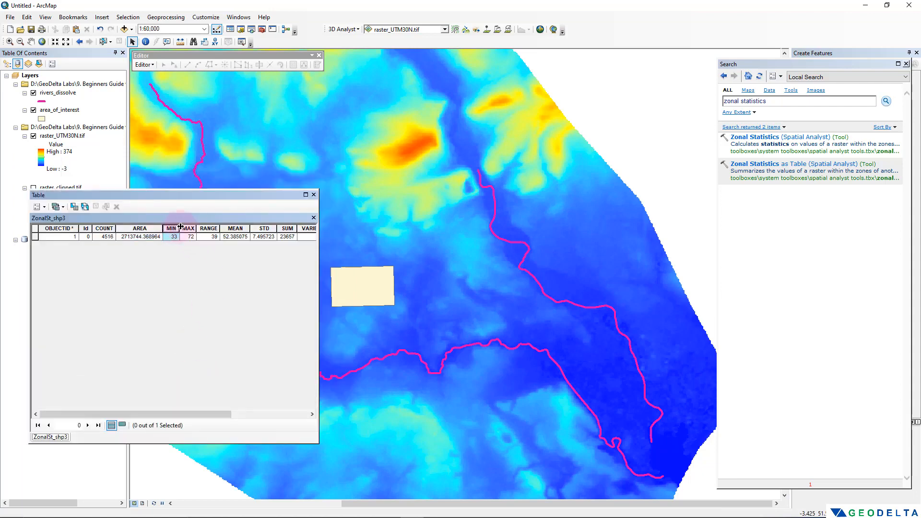
Examine the maximum, range and mean columns of the zonal statistics table, and close the table.
left_click(188, 229)
left_click(209, 228)
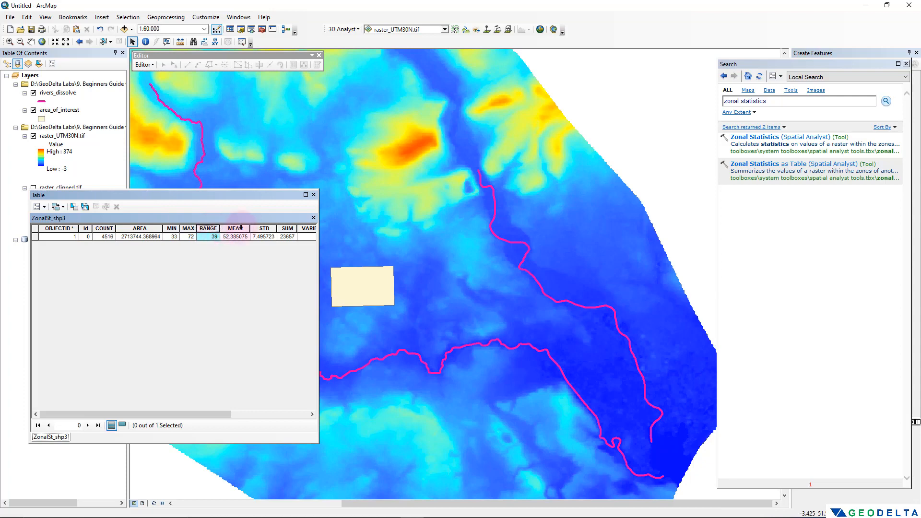
left_click(235, 229)
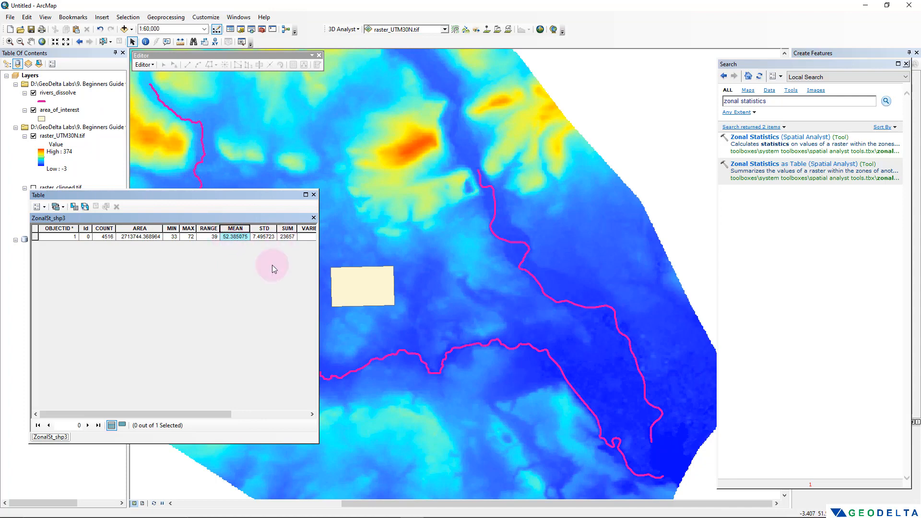
left_click_drag(212, 414, 139, 413)
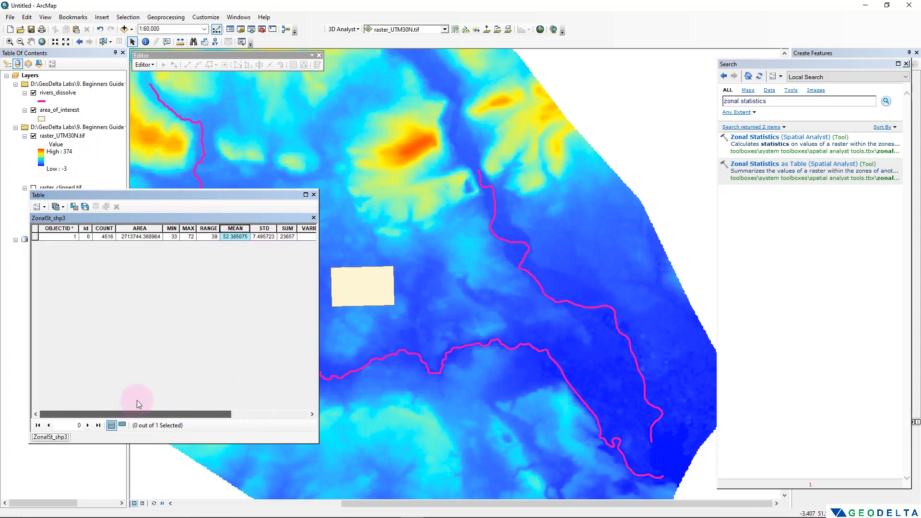
left_click(314, 194)
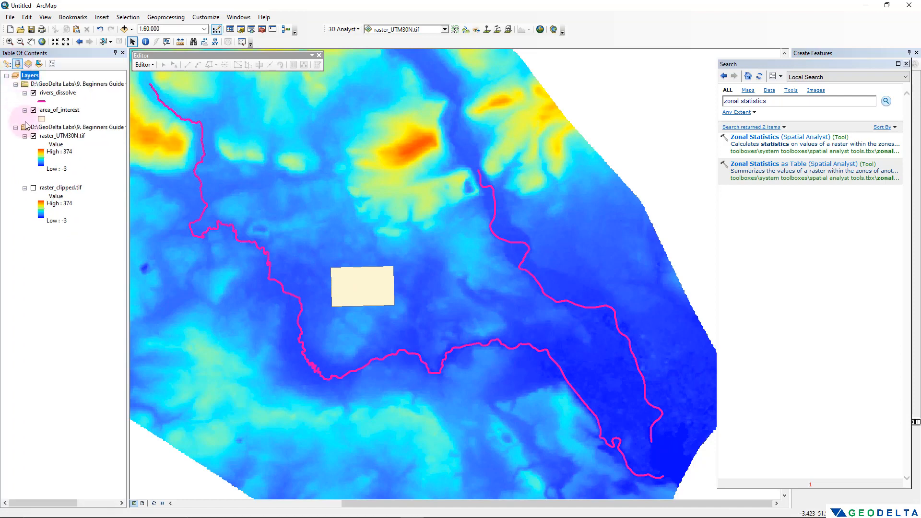
List the layers by drawing order and hide the area_of_interest layer.
left_click(6, 65)
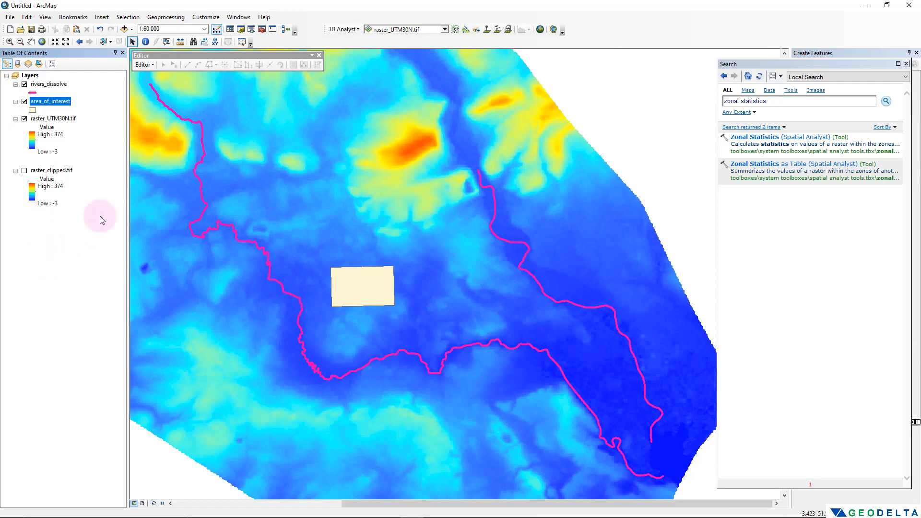
left_click(24, 102)
scroll(323, 292, "up", 2)
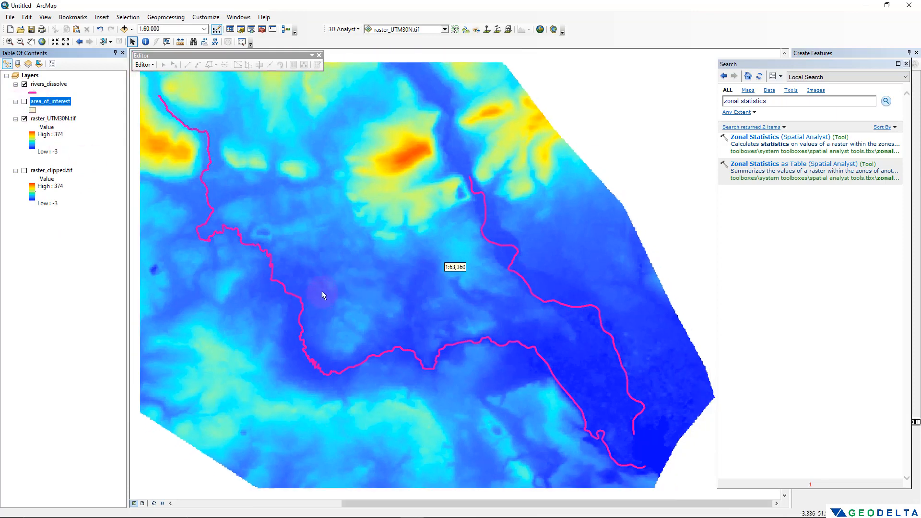
left_click_drag(279, 260, 380, 277)
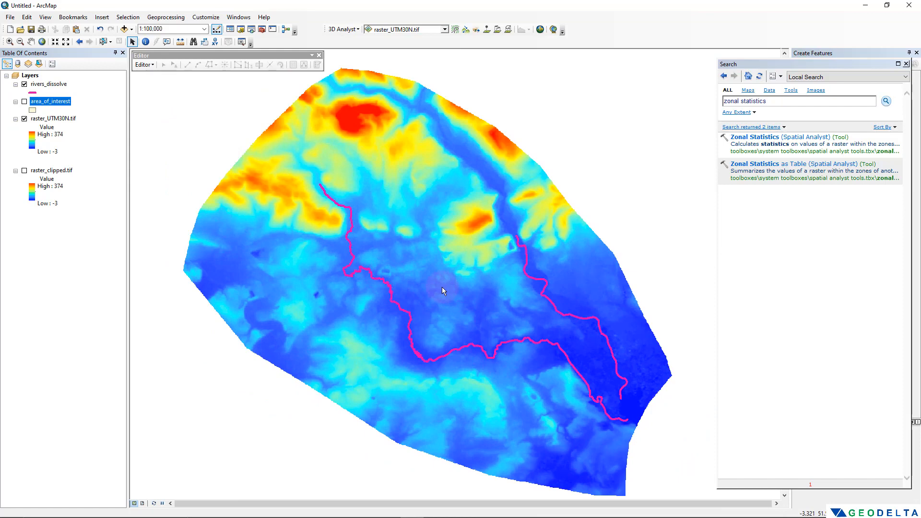
Symbolize raster_UTM30N.tif as Classified with five Natural Breaks (Jenks) classes.
right_click(54, 119)
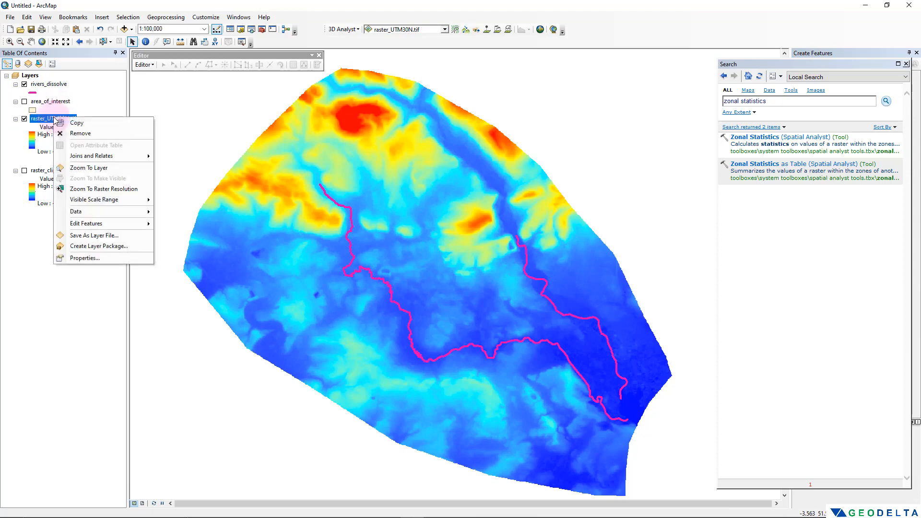
left_click(96, 258)
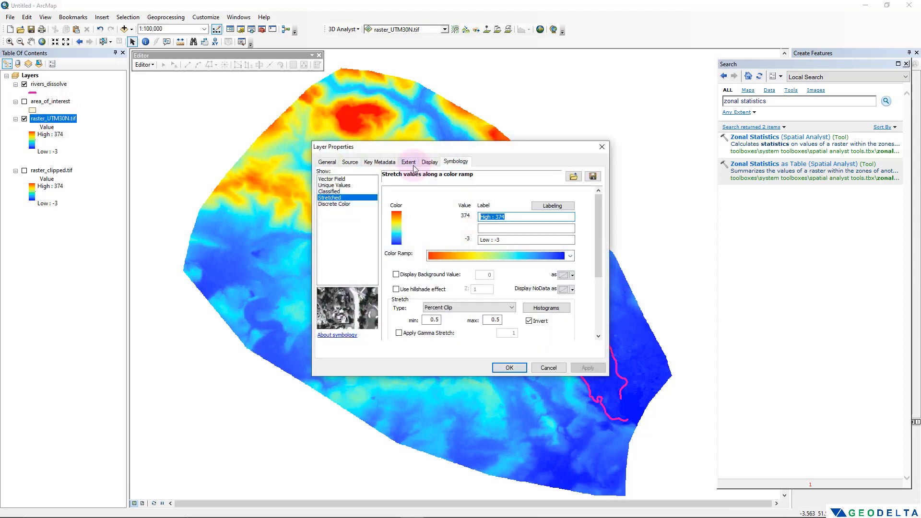
left_click(334, 199)
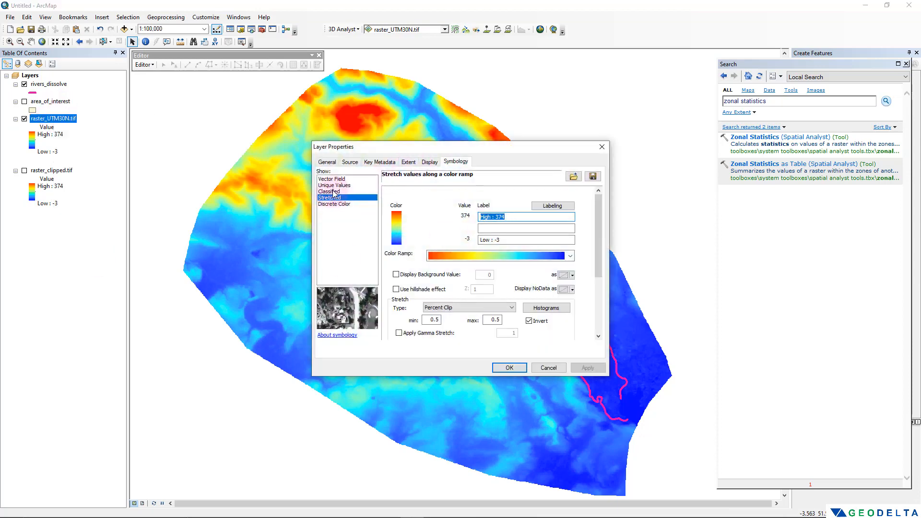
left_click(330, 192)
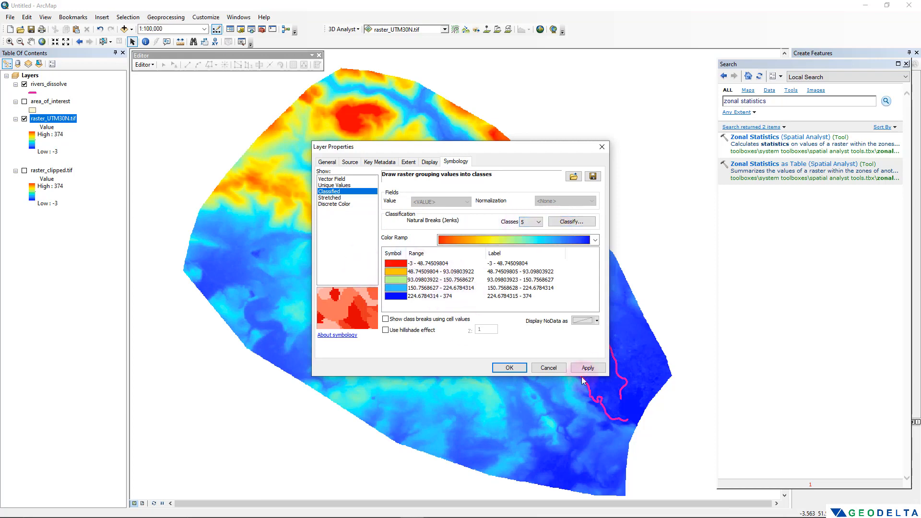
left_click(581, 369)
left_click_drag(493, 153, 809, 175)
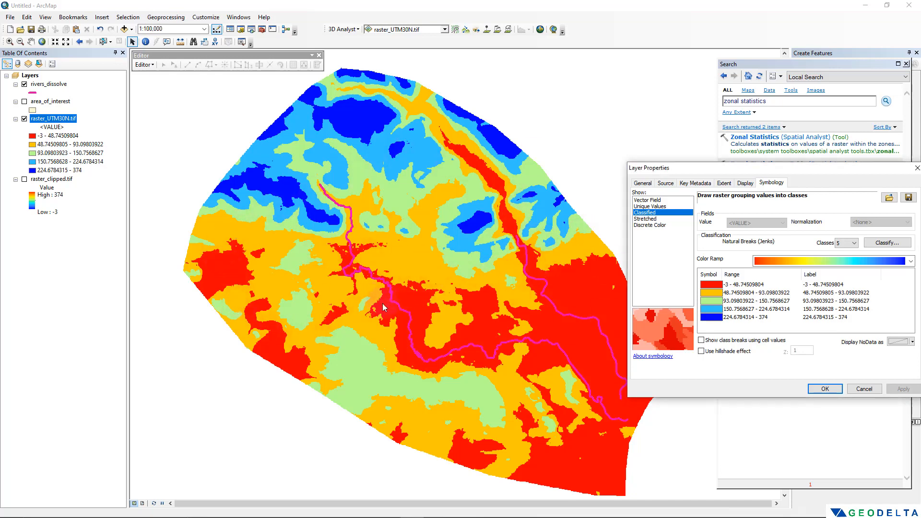
left_click_drag(741, 168, 471, 178)
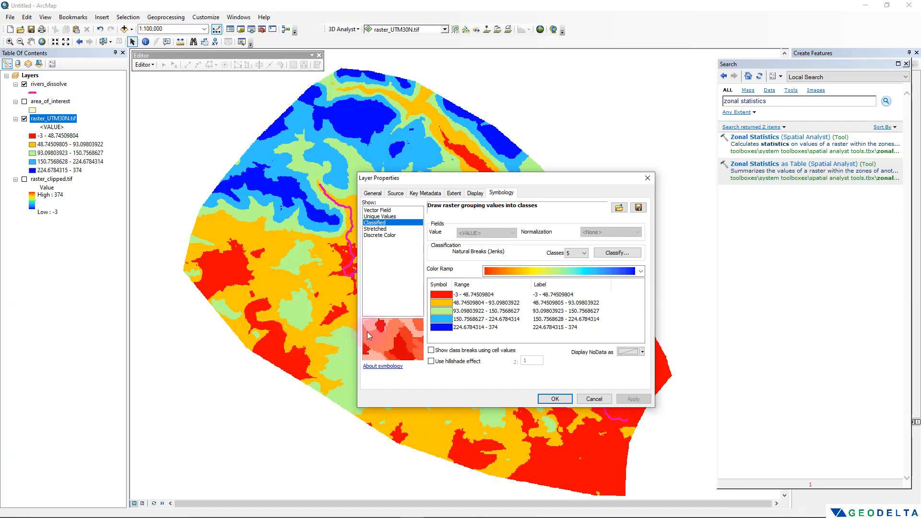
left_click(555, 399)
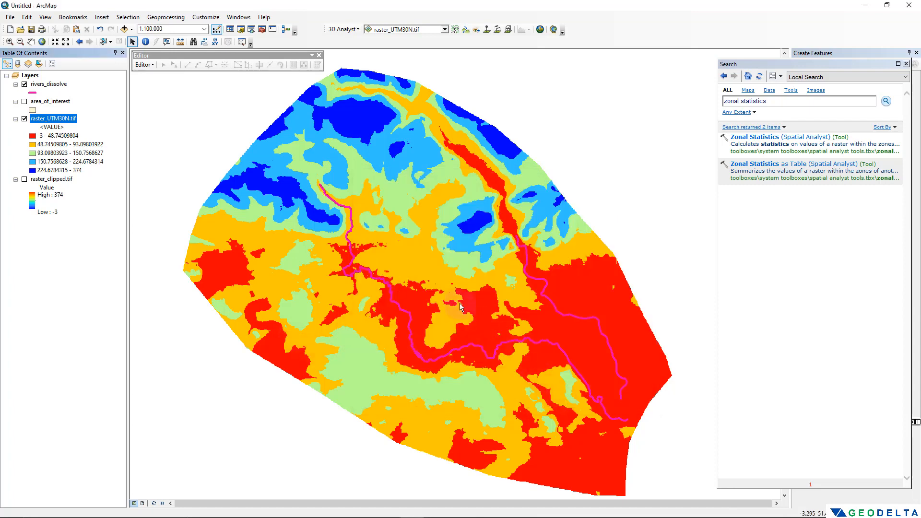
Examine the classified elevation raster against its class ranges in the legend.
left_click_drag(441, 283, 379, 319)
left_click_drag(372, 274, 415, 234)
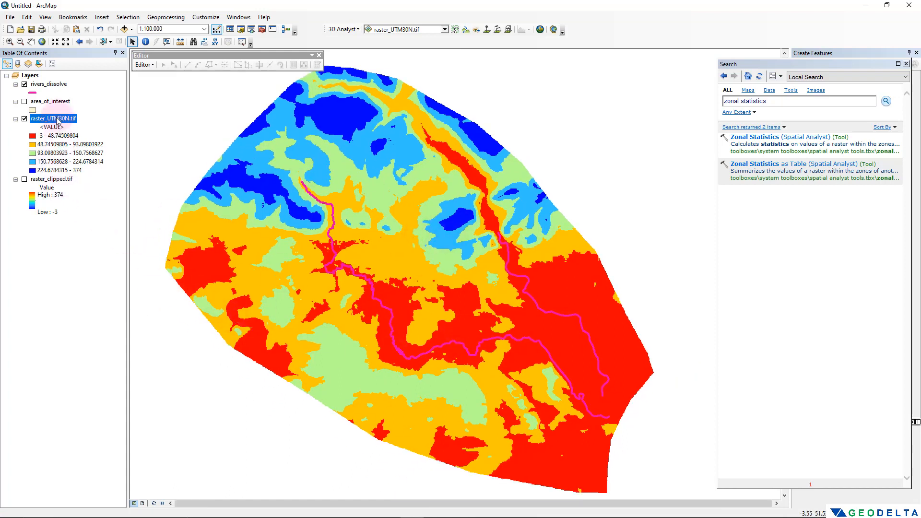
right_click(56, 118)
left_click(39, 136)
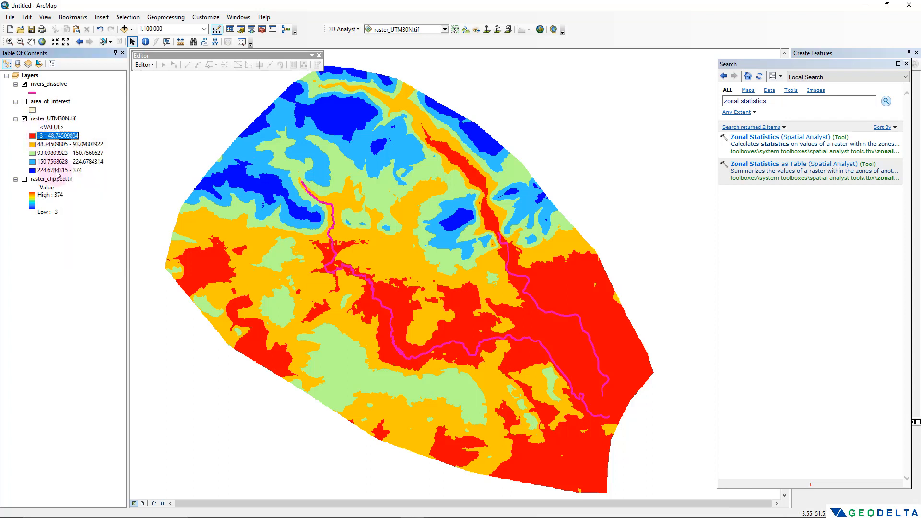
left_click(416, 210)
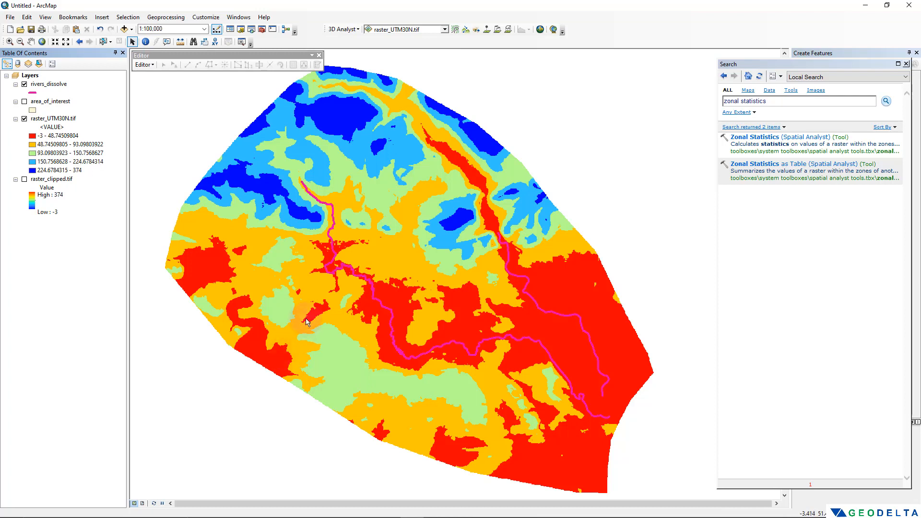
mouse_move(309, 316)
left_mouse_down()
mouse_move(311, 339)
mouse_move(315, 319)
left_mouse_up()
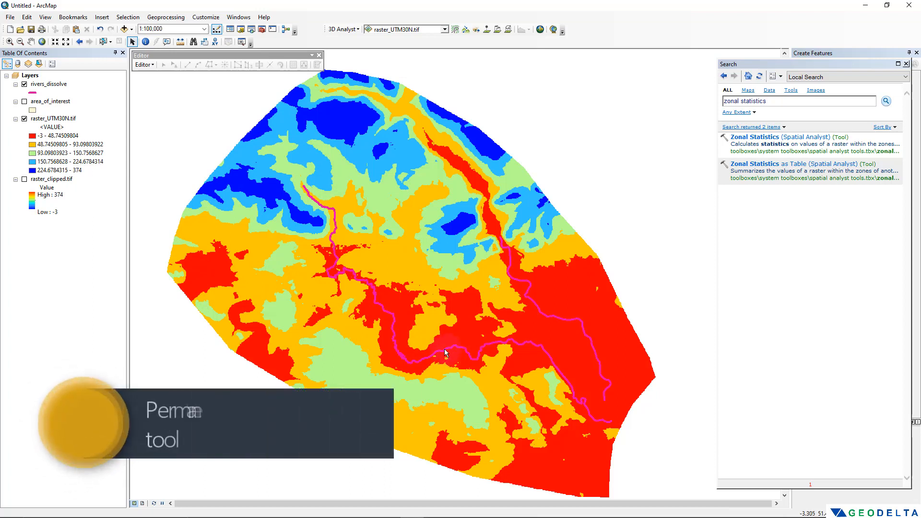
Search for "reclassify", open the Spatial Analyst Reclassify tool and set raster_UTM30N.tif as its input raster.
left_click(254, 30)
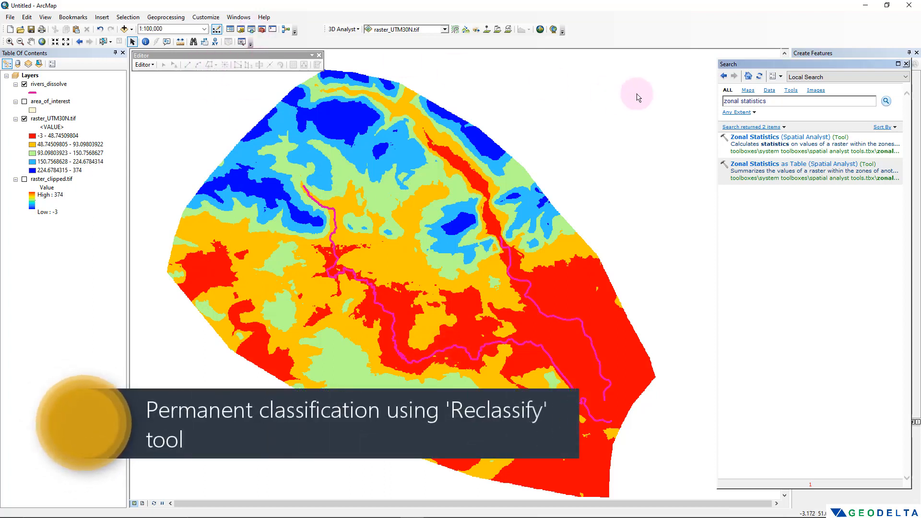
left_click_drag(782, 102, 682, 106)
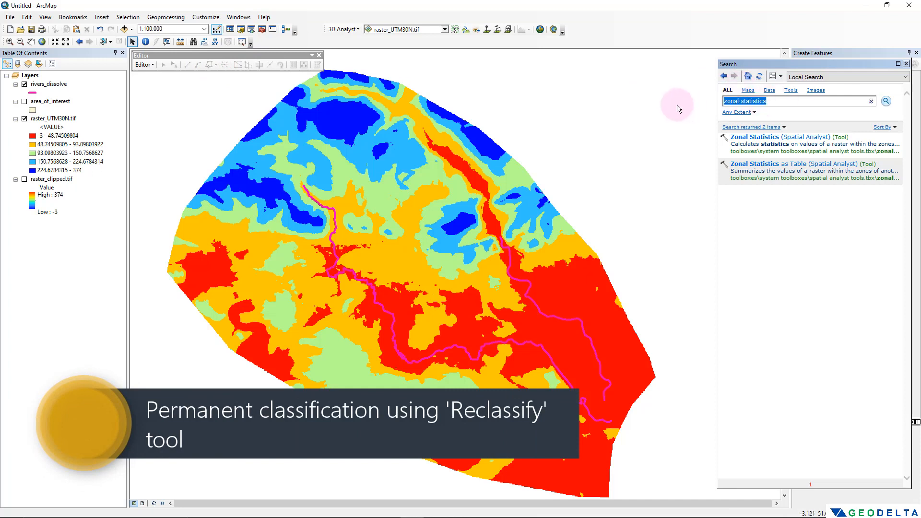
type("recla")
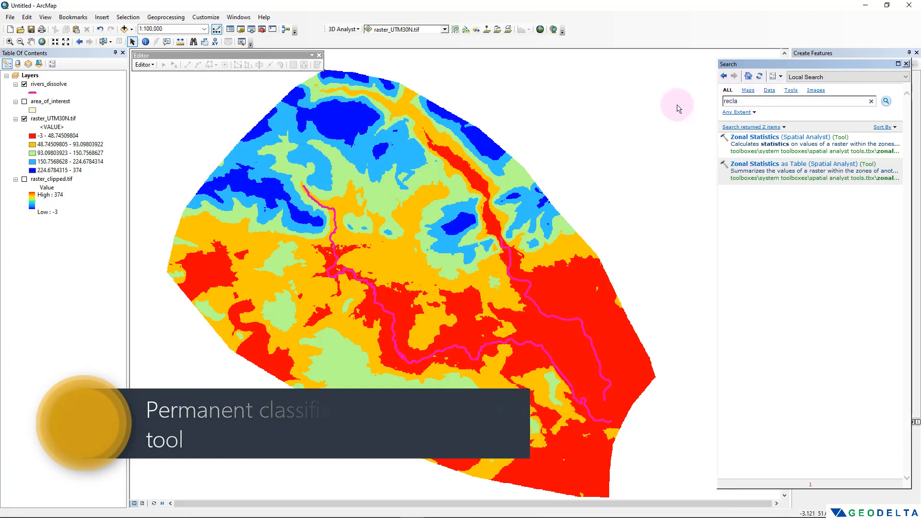
type("ssify")
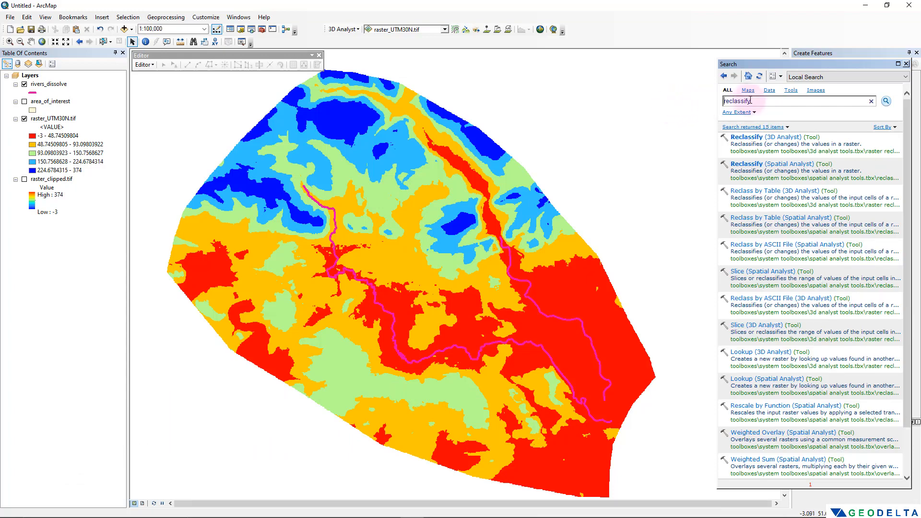
left_click(777, 166)
left_click_drag(645, 184, 461, 149)
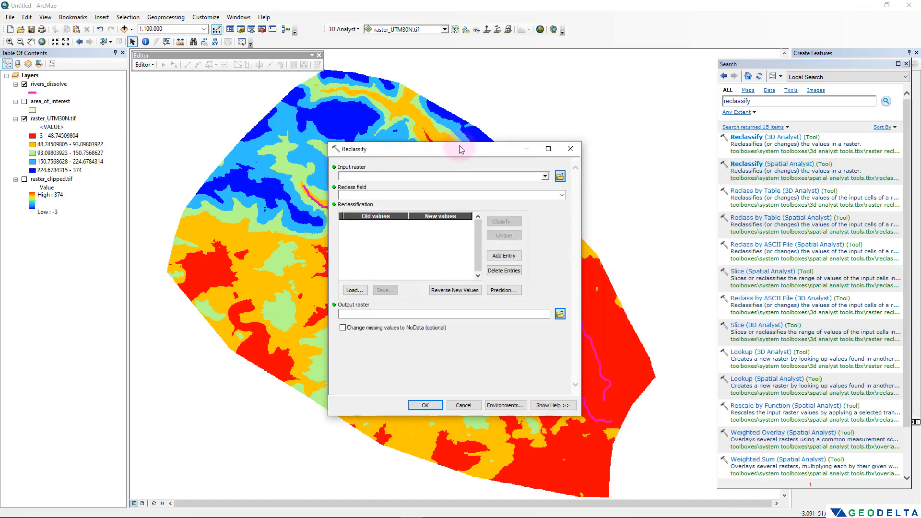
left_click_drag(53, 119, 369, 180)
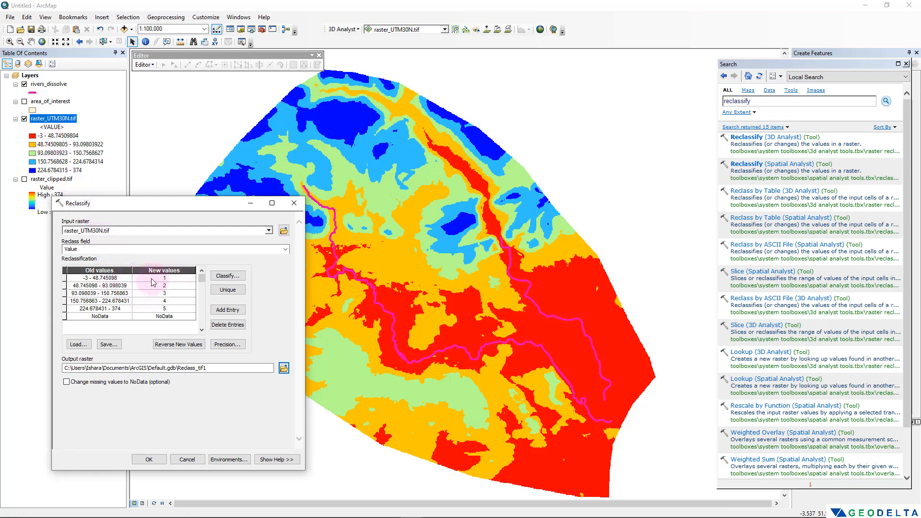
Review the new values assigned to each old elevation range in the reclassification table, including NoData.
left_click(175, 279)
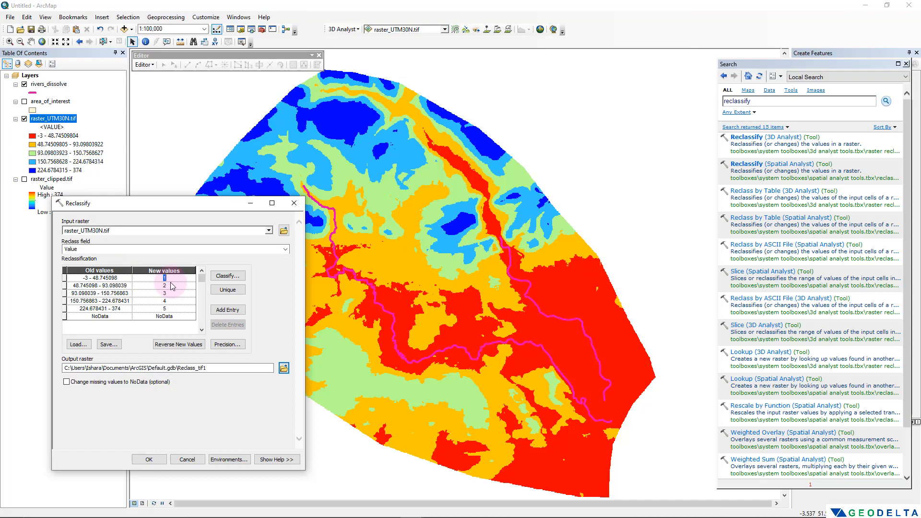
left_click(172, 295)
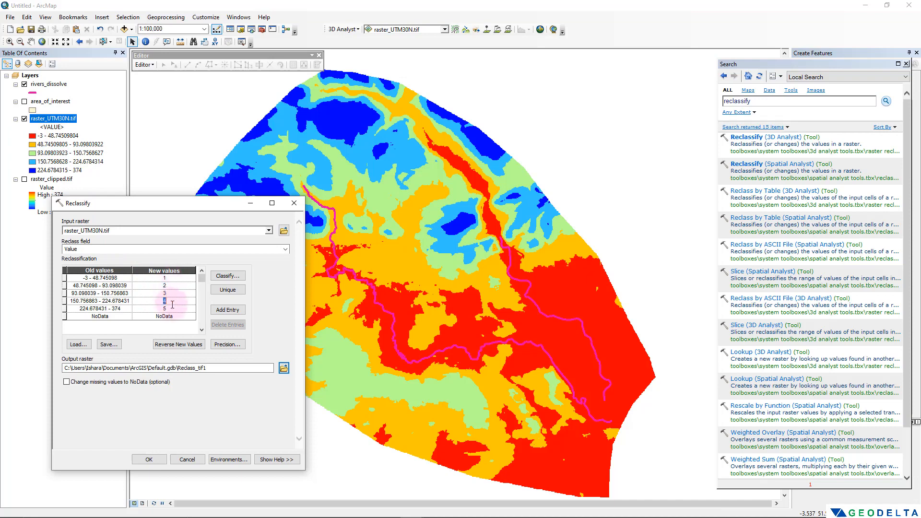
left_click(173, 309)
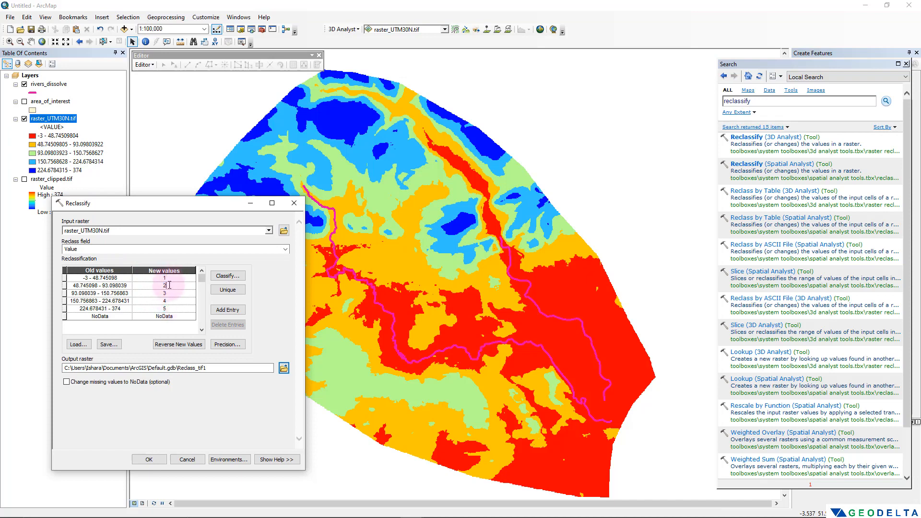
left_click(173, 286)
left_click(172, 278)
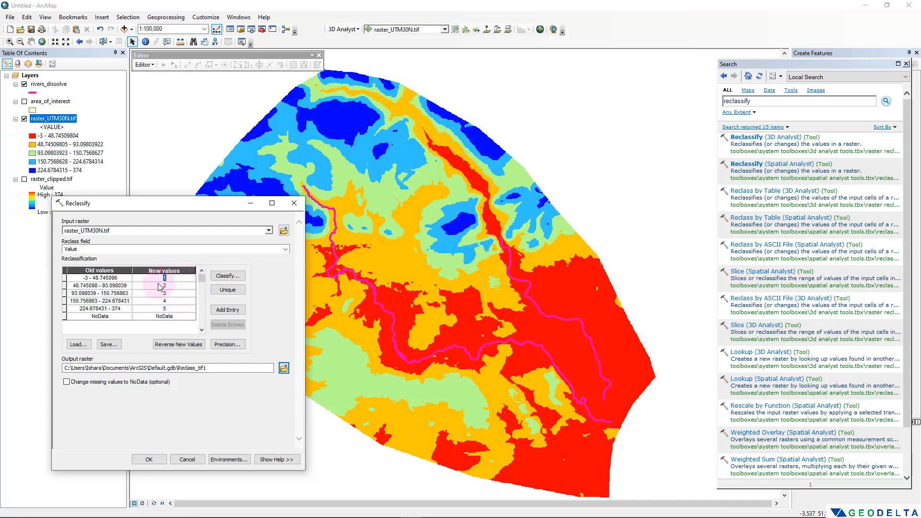
left_click(178, 295)
left_click(187, 316)
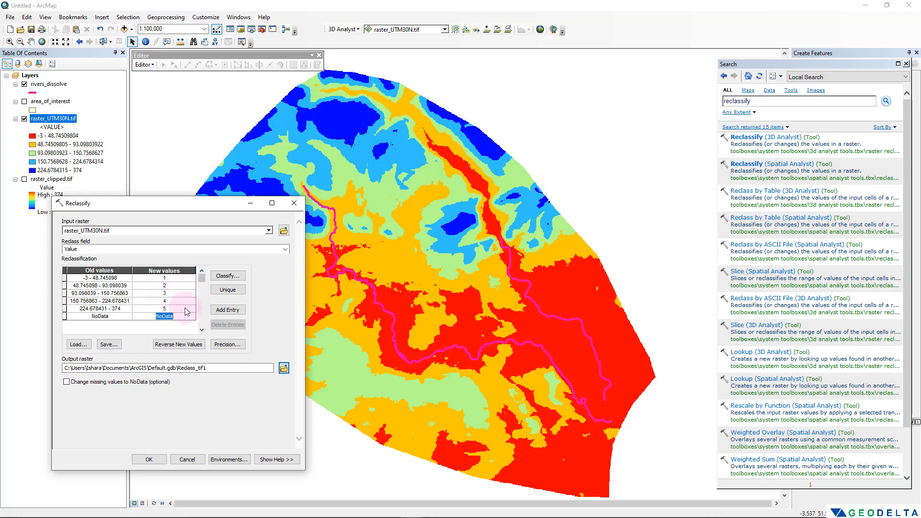
Set the output raster to reclass.tif in the Raster folder and run Reclassify with new values 1 to 5.
left_click(232, 369)
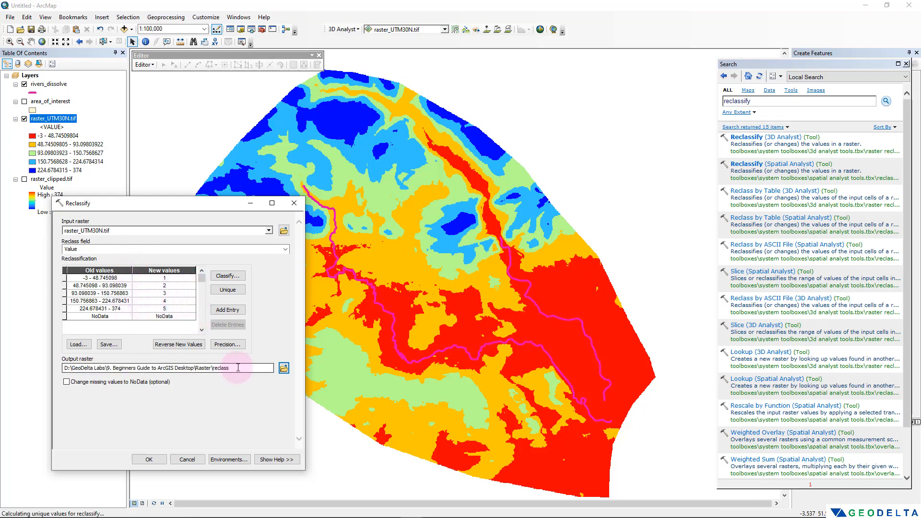
double_click(225, 367)
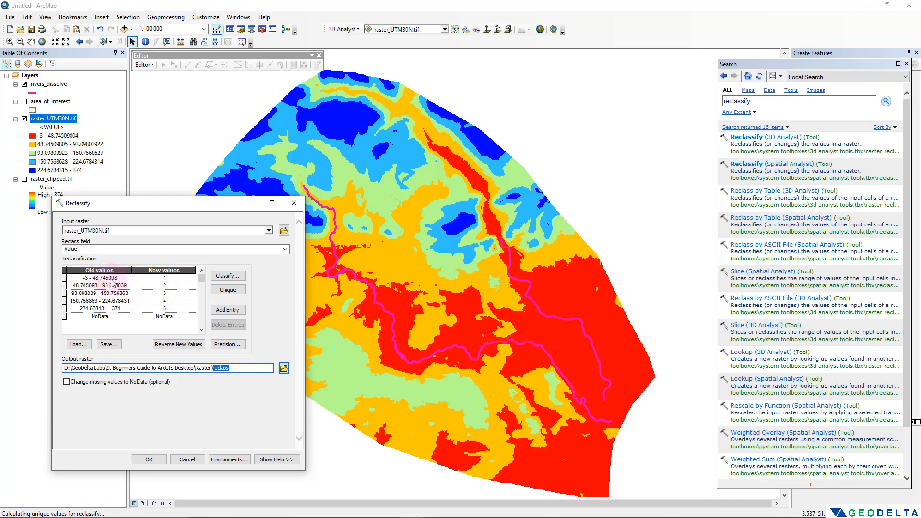
left_click(173, 294)
left_click(172, 301)
left_click(172, 309)
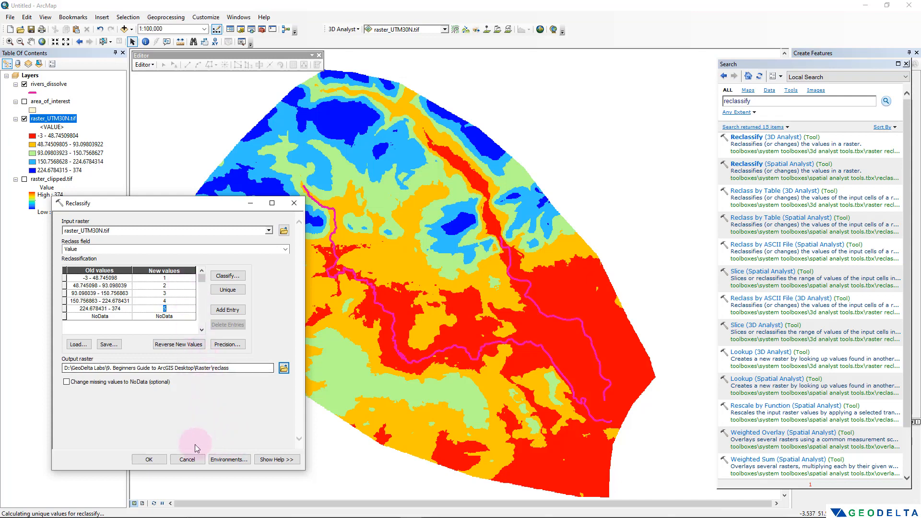
left_click(150, 460)
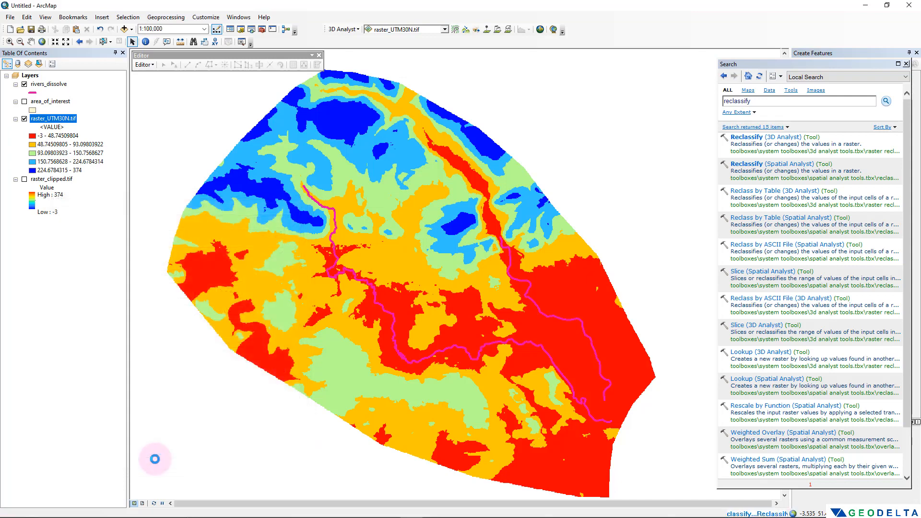
Open the attribute table of the reclass.tif layer to examine its class values and counts.
left_click_drag(243, 257, 225, 280)
left_click_drag(241, 223, 244, 206)
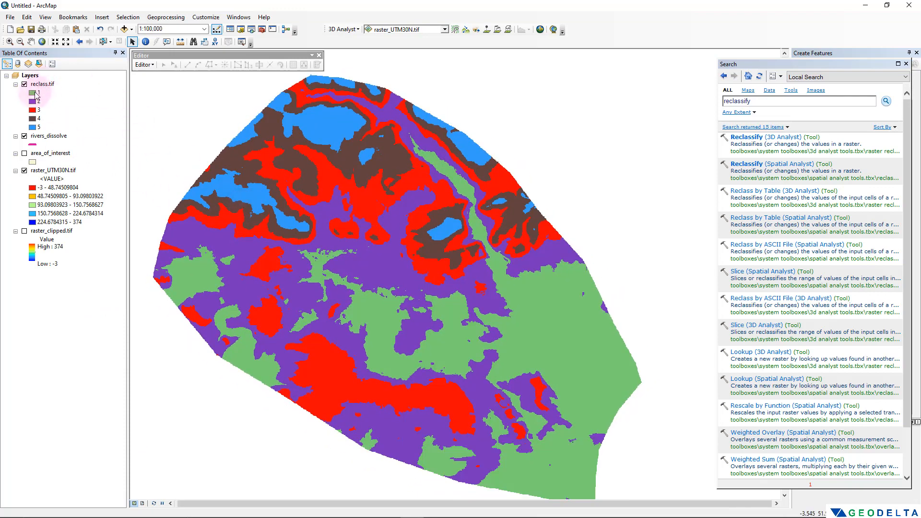
right_click(43, 84)
left_click(91, 110)
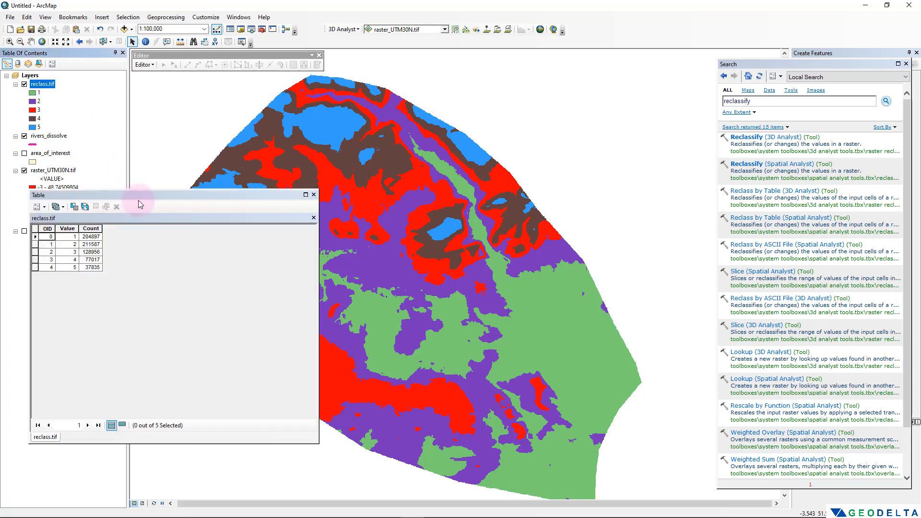
Examine the class values 1 to 5 in the reclass.tif attribute table and close the table.
left_click_drag(137, 197, 492, 178)
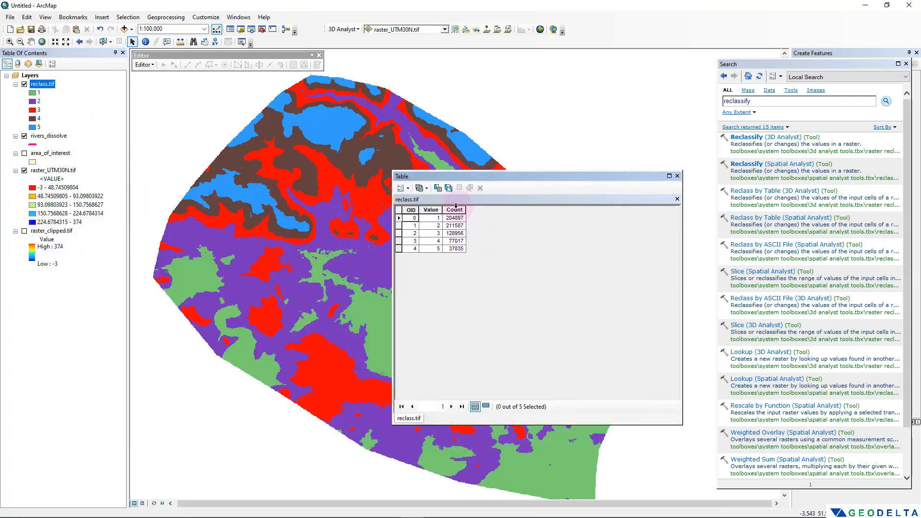
left_click(432, 209)
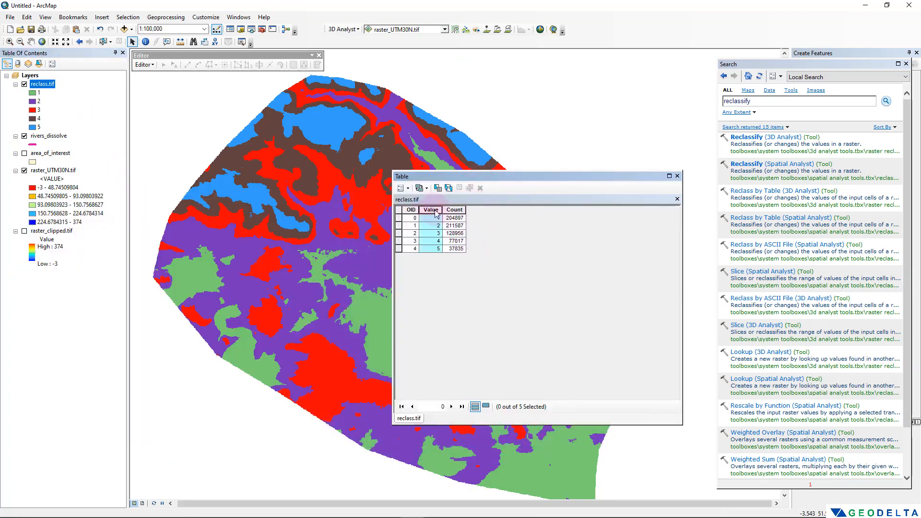
left_click(438, 218)
left_click(436, 226)
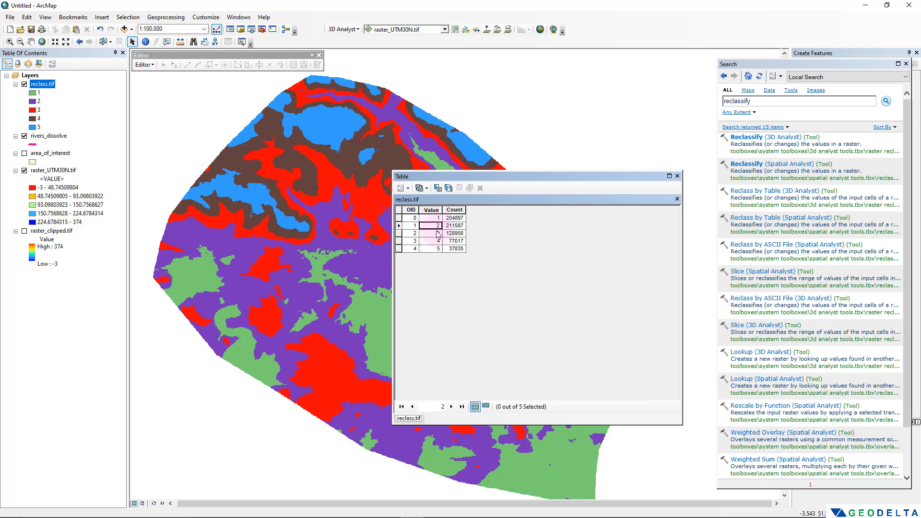
left_click(436, 233)
left_click(436, 249)
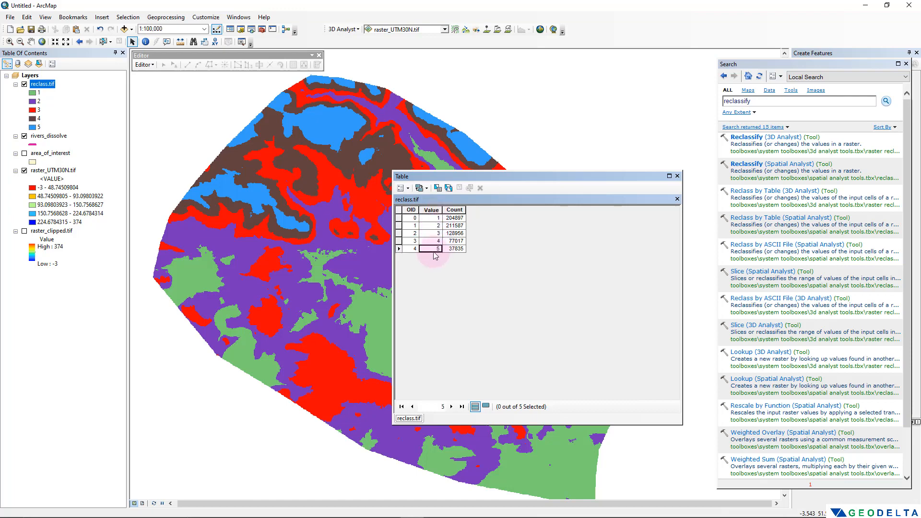
left_click(677, 176)
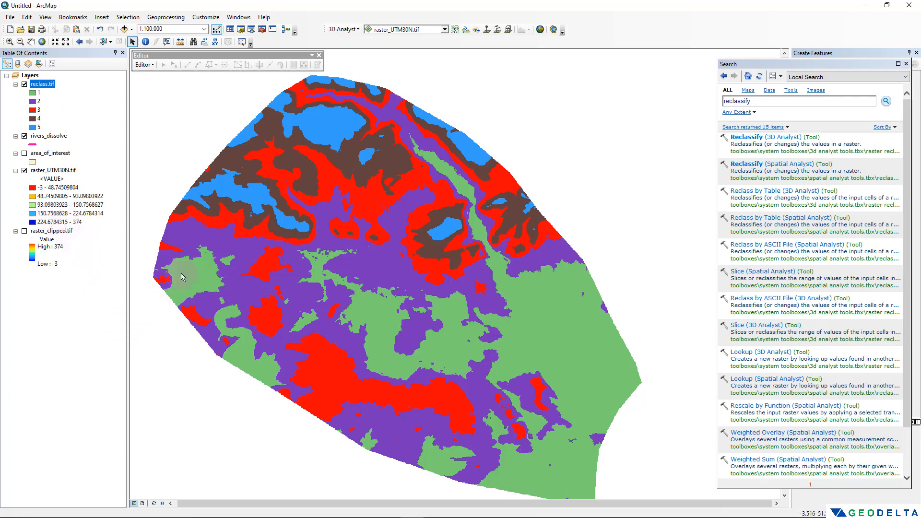
Search for "raster to polygon" and open the Raster to Polygon conversion tool.
left_click_drag(330, 267, 369, 276)
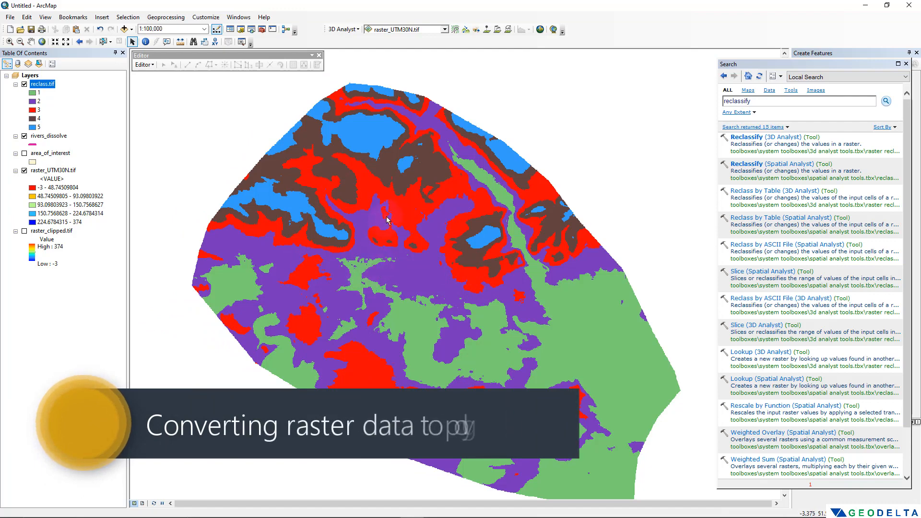
left_click(778, 101)
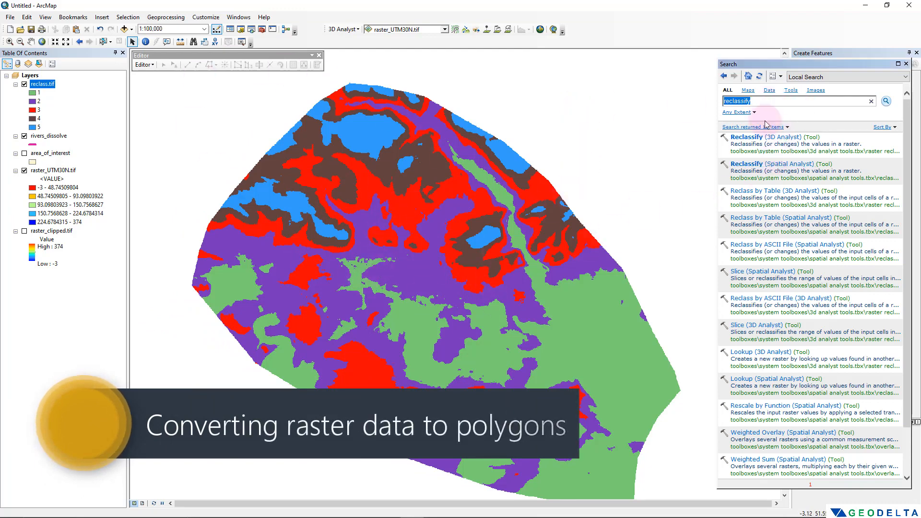
type("r")
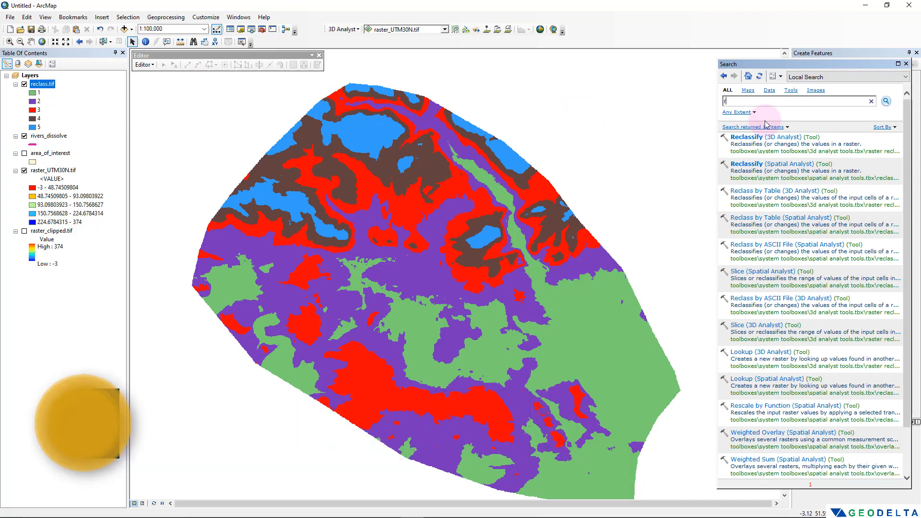
type("aster to polygon")
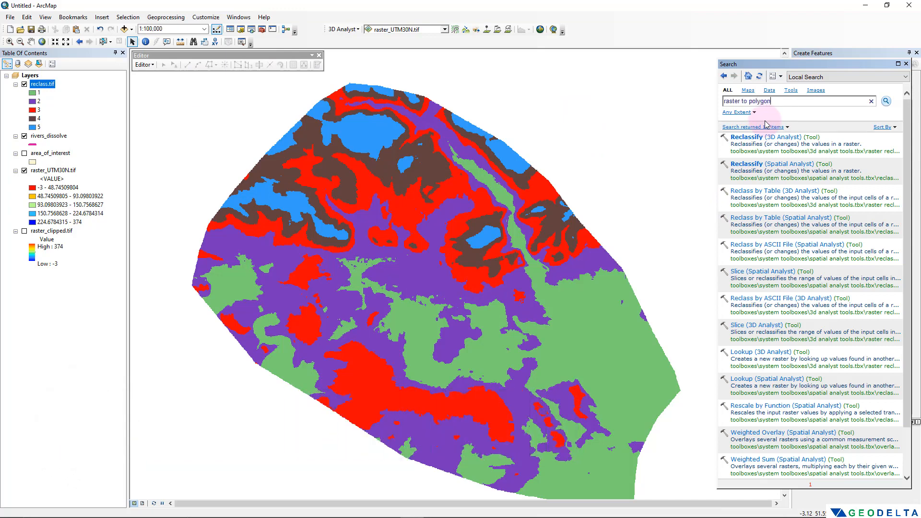
key("Return")
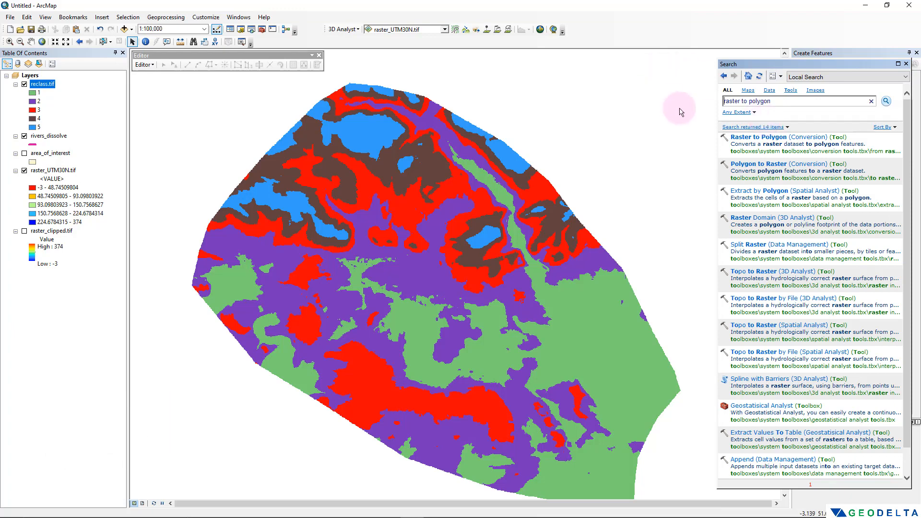
left_click(775, 138)
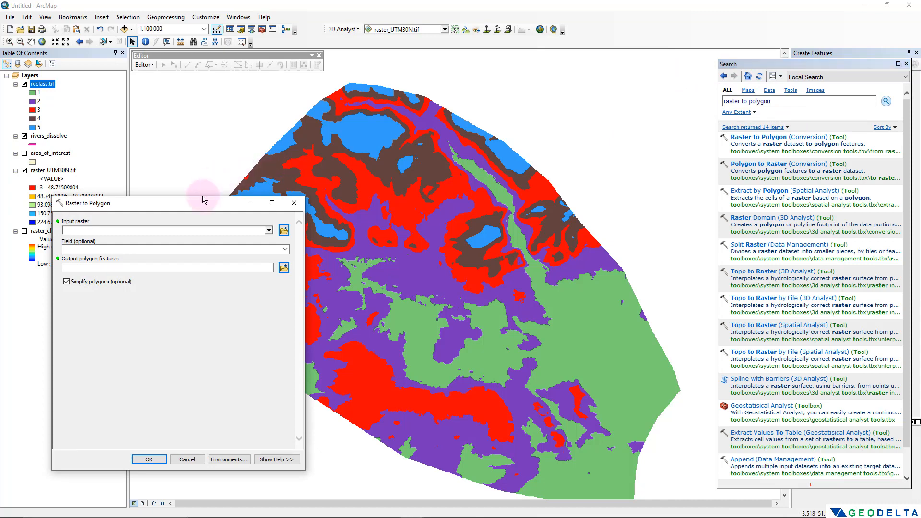
Convert the reclass.tif raster to polygons, saving the output as elev_ranges in the Shapefiles folder.
left_click_drag(292, 203, 454, 192)
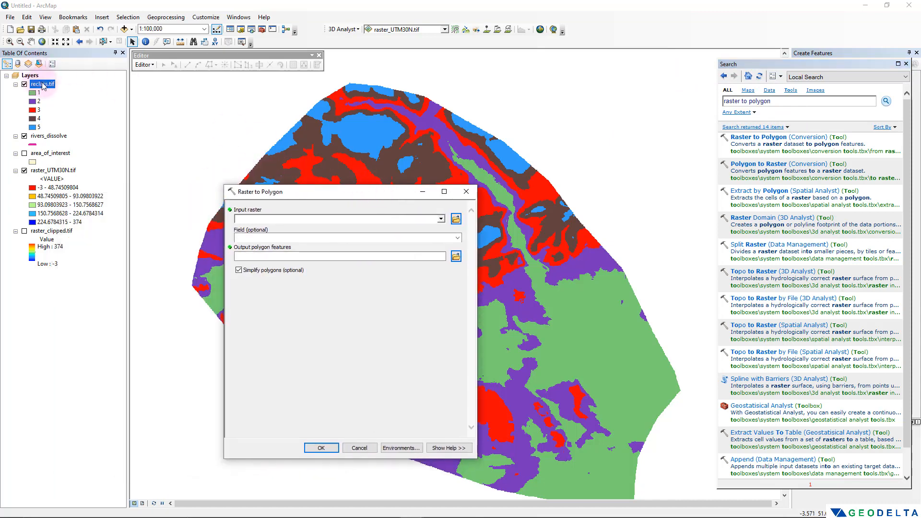
left_click(43, 86)
left_click_drag(43, 85, 274, 220)
left_click(456, 258)
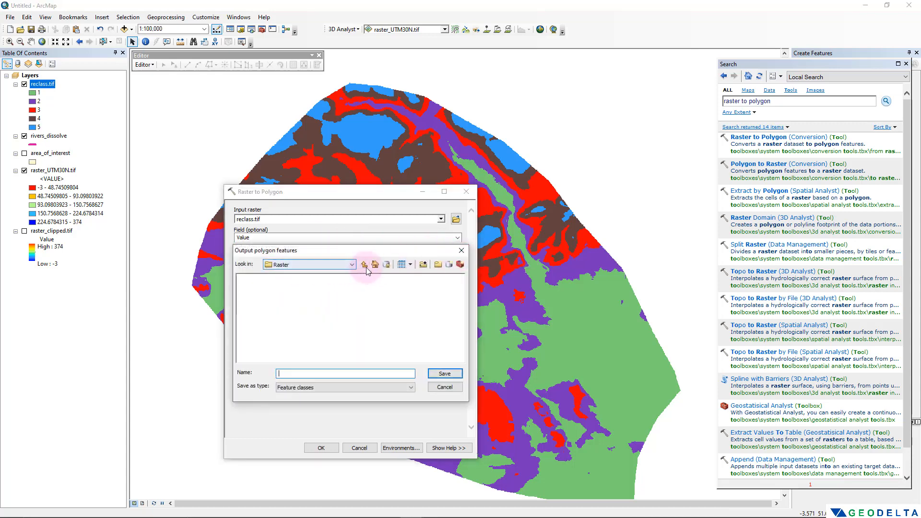
left_click(365, 265)
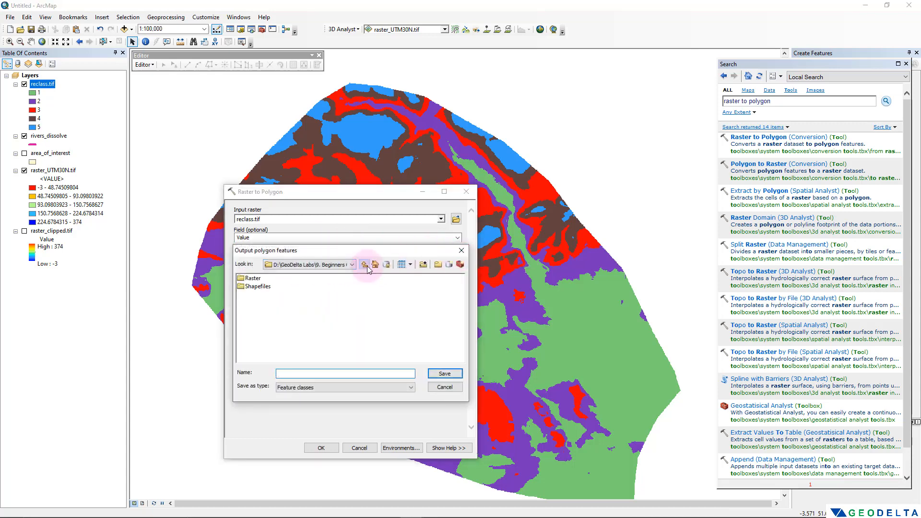
double_click(258, 288)
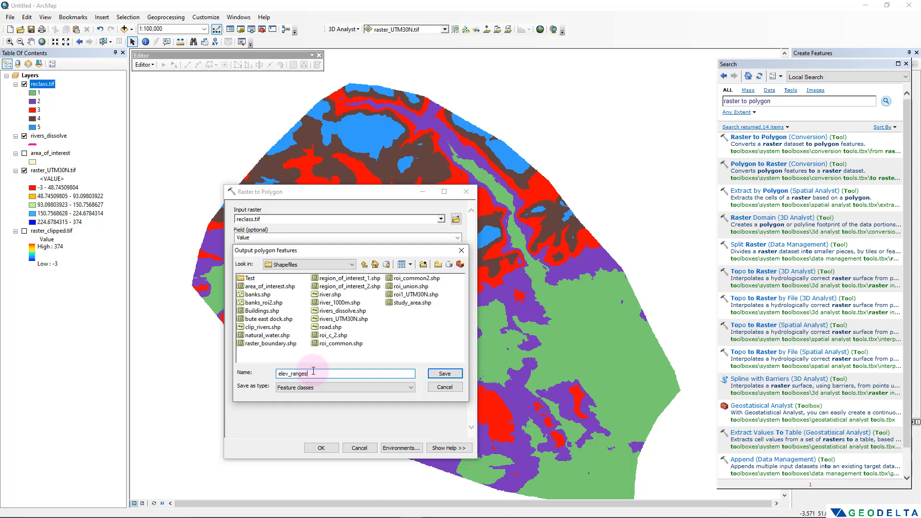
left_click(445, 374)
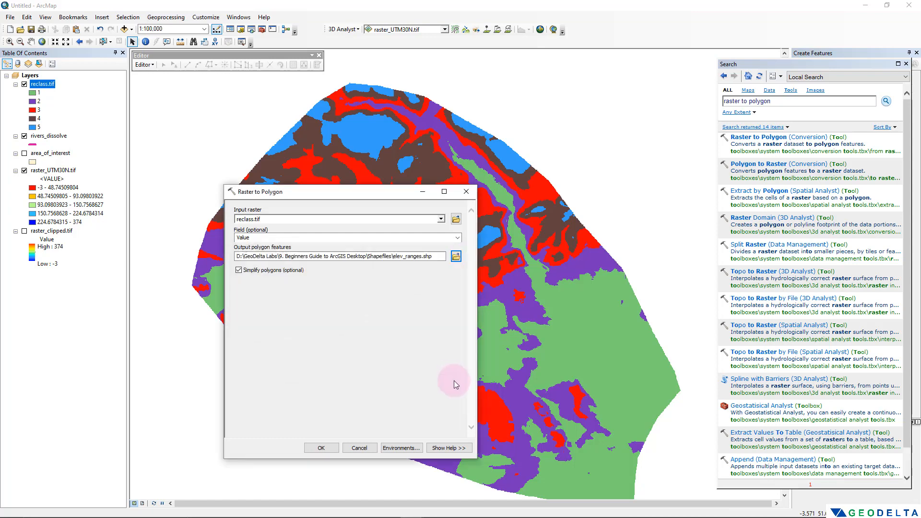
left_click(321, 448)
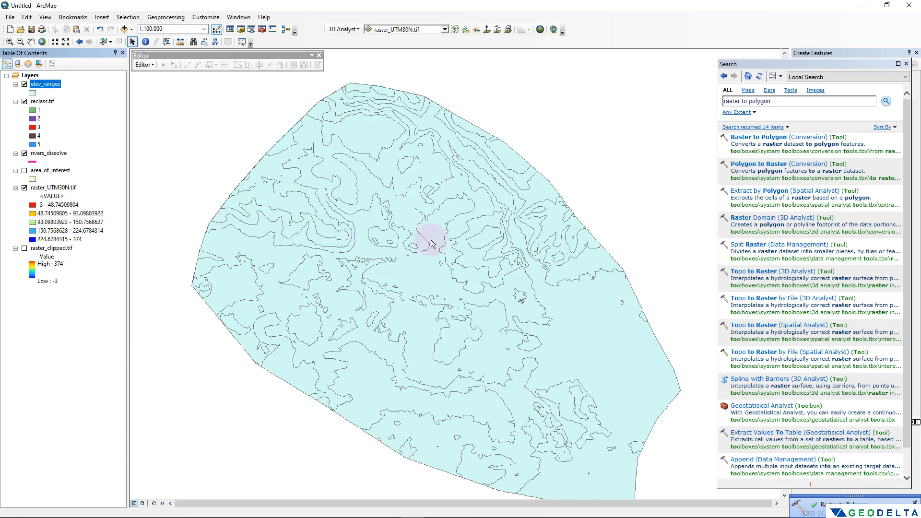
Open the attribute table of the elev_ranges layer and sort its records by GRIDCODE in ascending order.
right_click(48, 85)
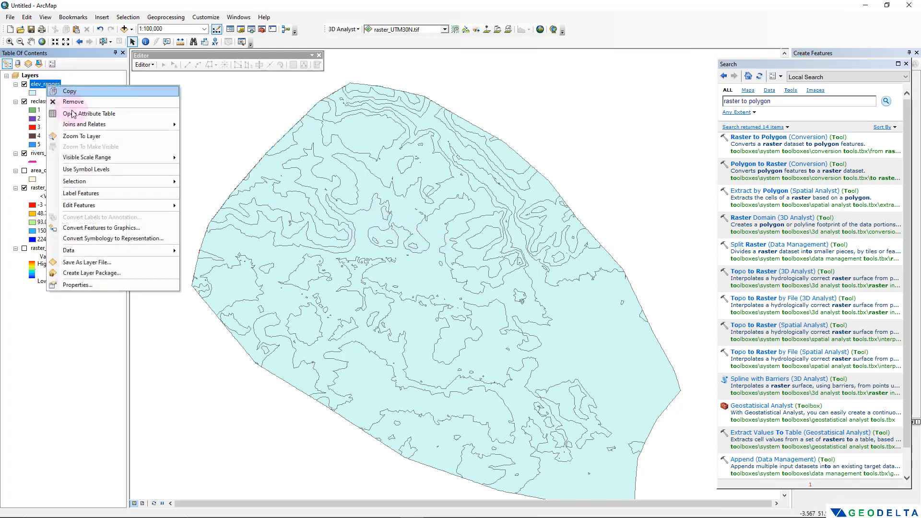
left_click(74, 113)
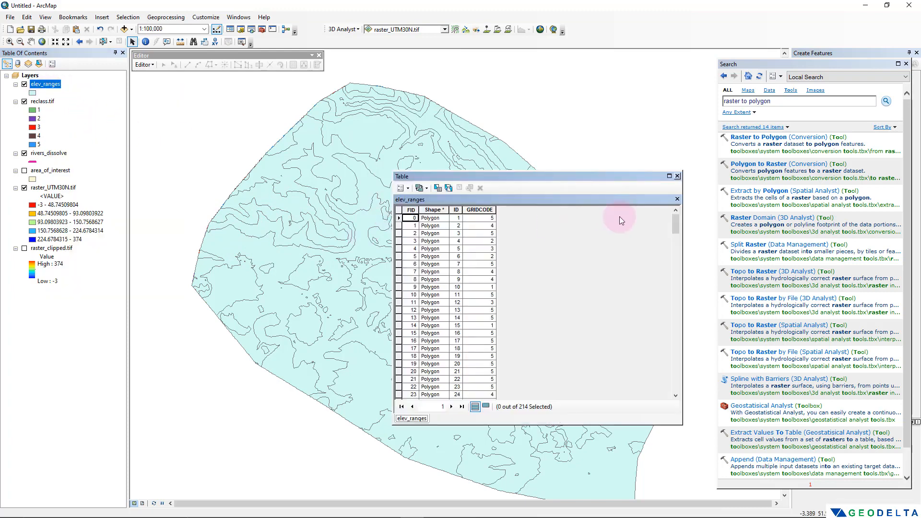
mouse_move(675, 218)
left_mouse_down()
mouse_move(672, 385)
mouse_move(666, 214)
left_mouse_up()
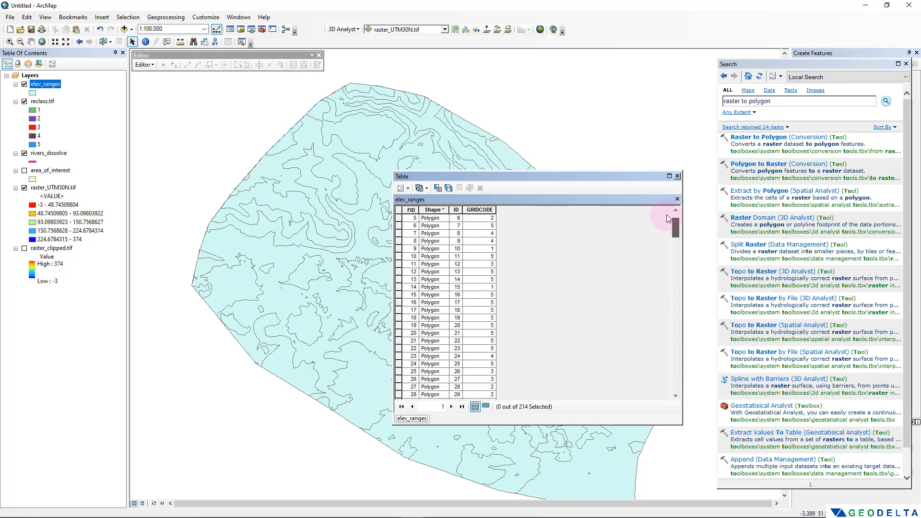
double_click(486, 210)
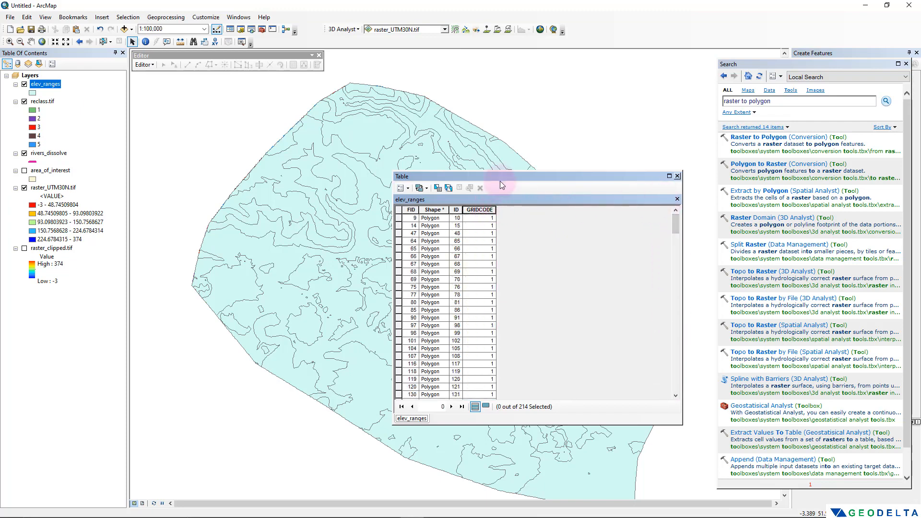
Highlight the polygons with GRIDCODE 1 and those with GRIDCODE 2 on the map, and clear the selection.
left_click_drag(500, 177, 614, 104)
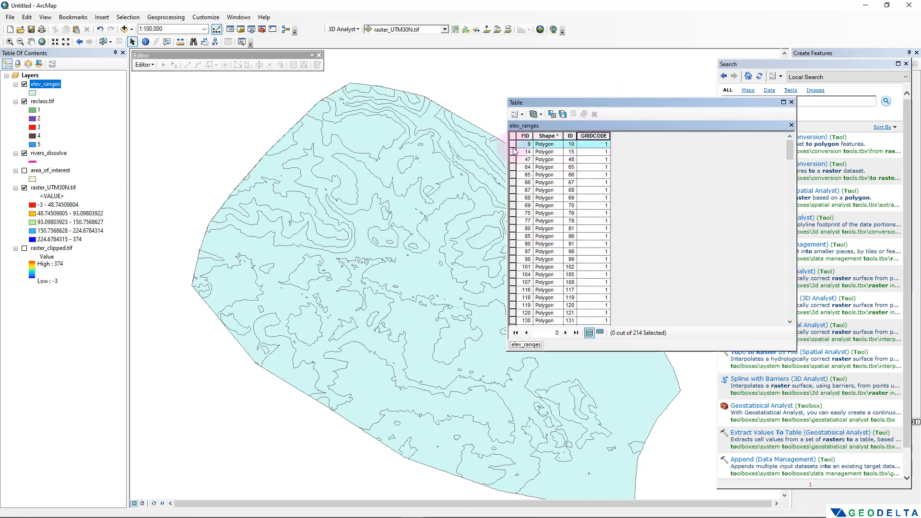
left_click_drag(515, 150, 520, 259)
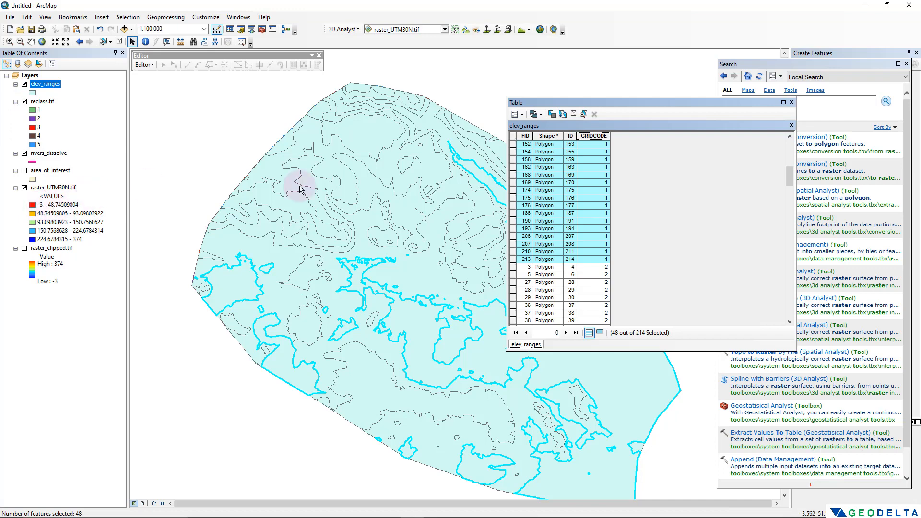
scroll(634, 246, "down", 4)
left_click_drag(513, 175, 463, 226)
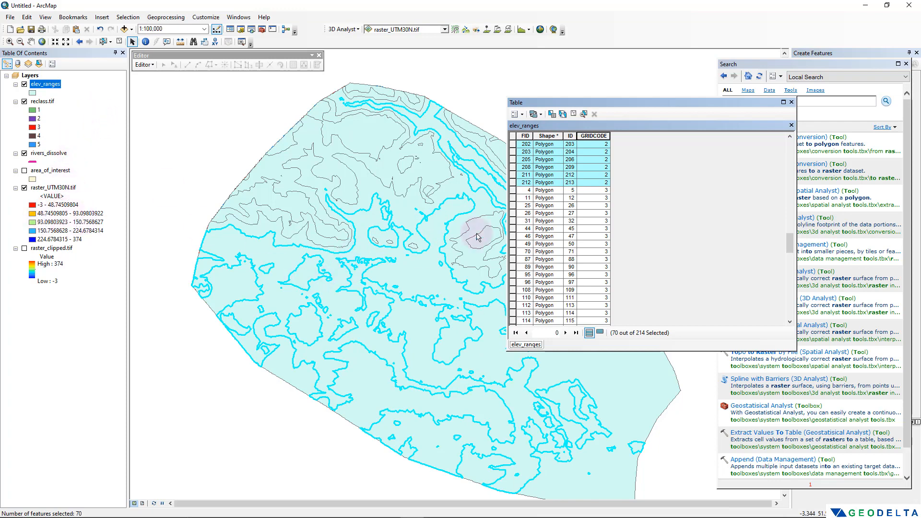
left_click(574, 114)
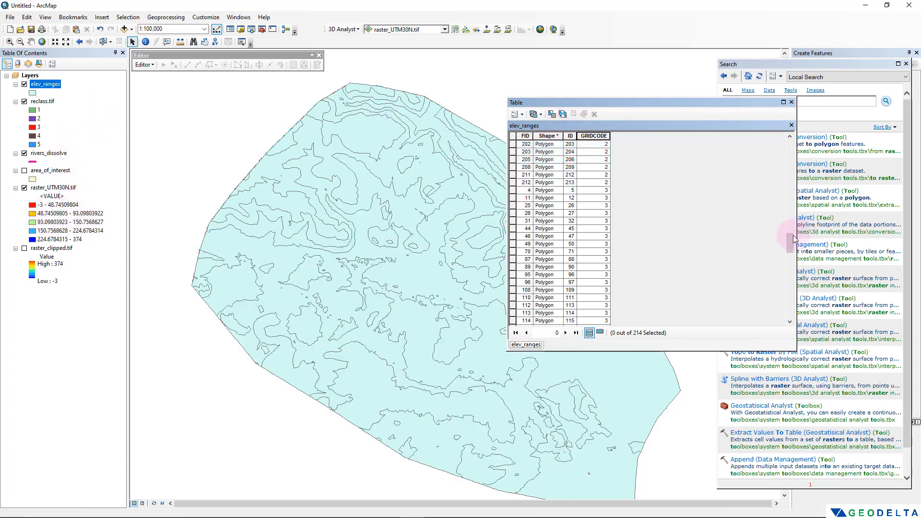
Select the first GRIDCODE 1 record in the elev_ranges table to see its polygon, and clear the selection.
left_click_drag(790, 242, 790, 136)
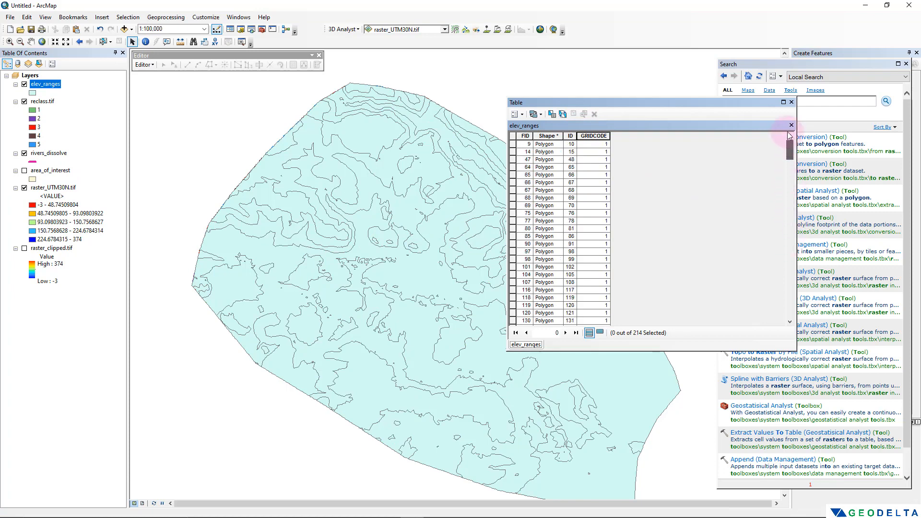
mouse_move(514, 145)
left_mouse_down()
mouse_move(514, 199)
mouse_move(514, 146)
left_mouse_up()
left_click(594, 145)
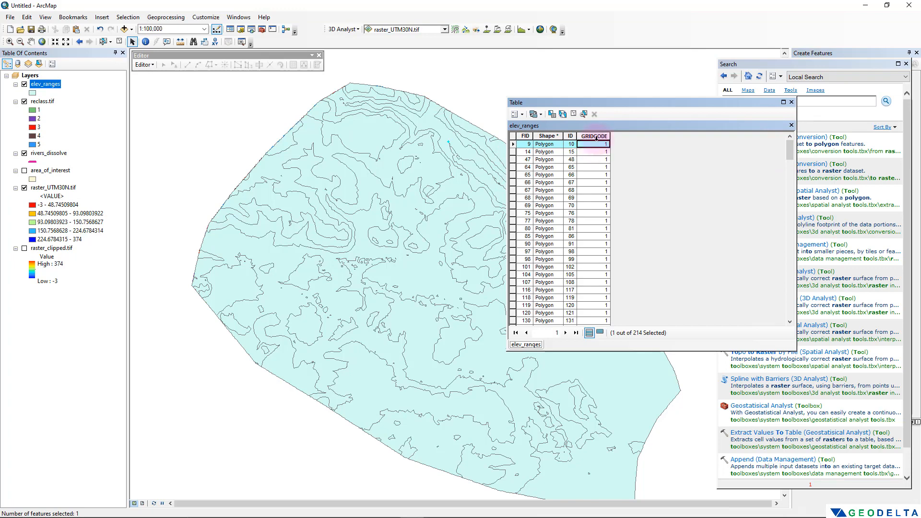
left_click(574, 114)
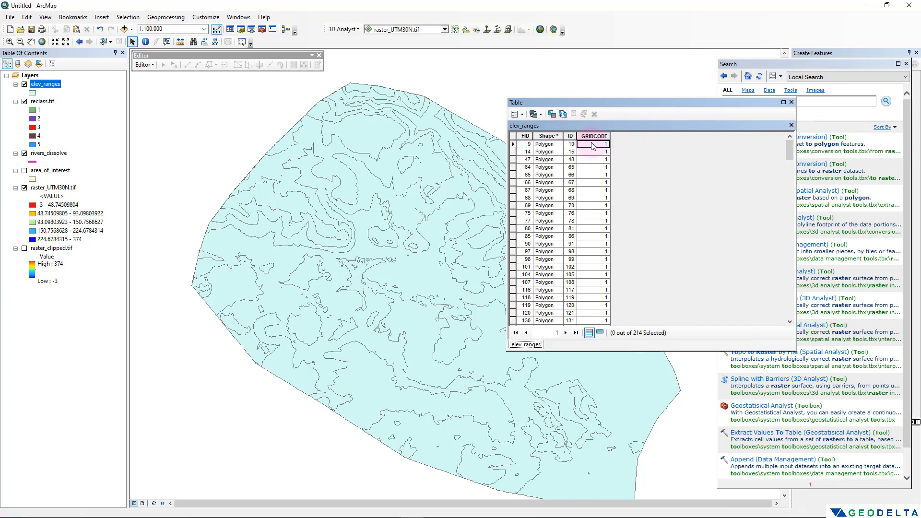
Search for "dissolve" and open the Data Management Dissolve tool.
left_click_drag(592, 102, 436, 93)
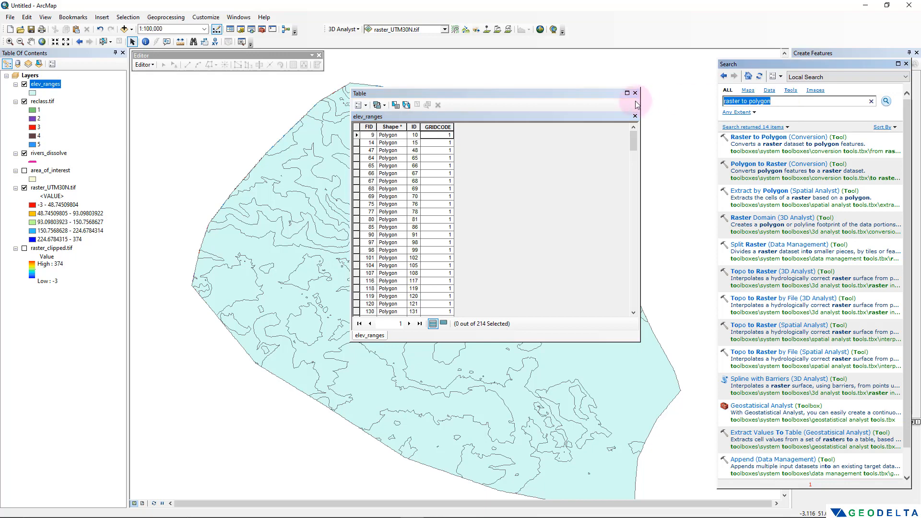
type("dissolve")
key("Return")
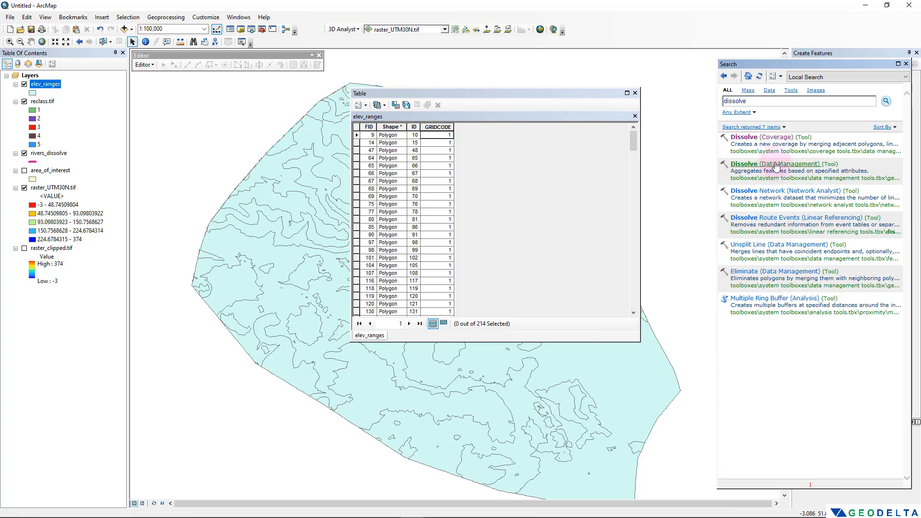
left_click(776, 166)
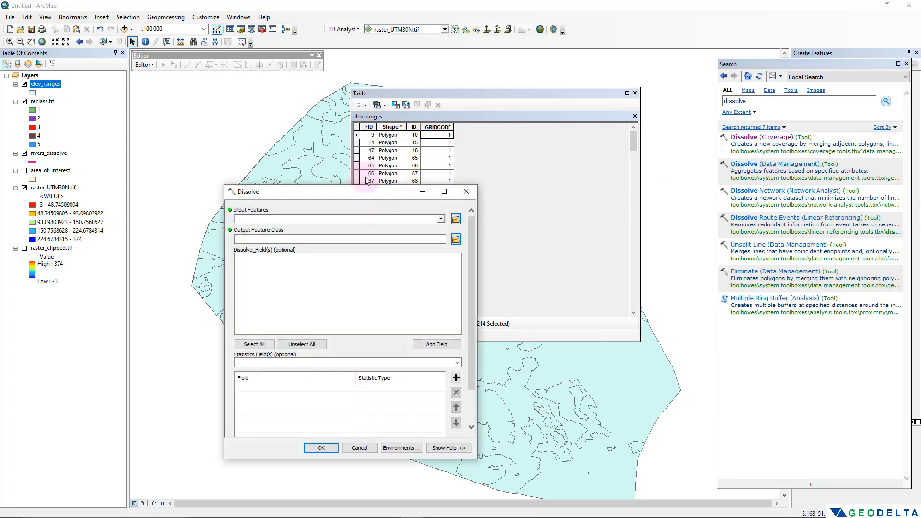
Dissolve the elev_ranges polygons by the GRIDCODE field into elev_ranges_Dissolve in the default geodatabase.
left_click_drag(345, 186, 300, 159)
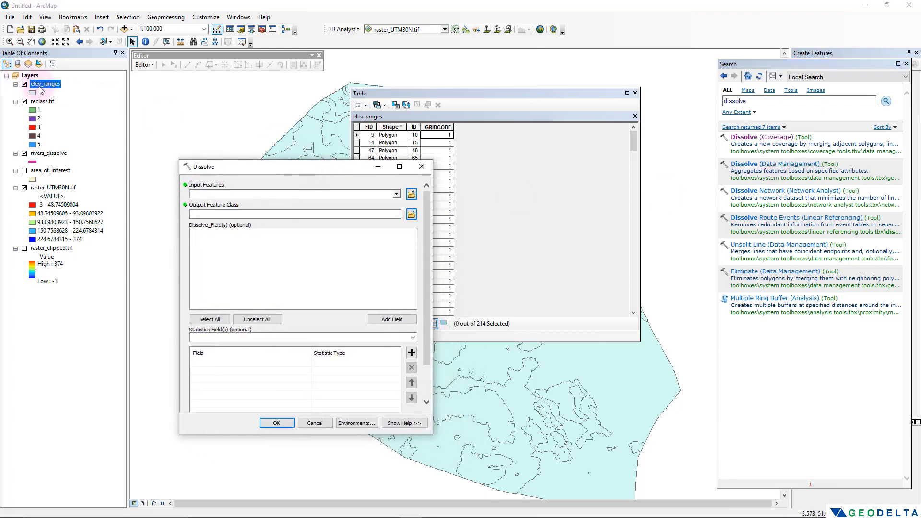
left_click_drag(40, 85, 207, 192)
left_click_drag(209, 197, 209, 195)
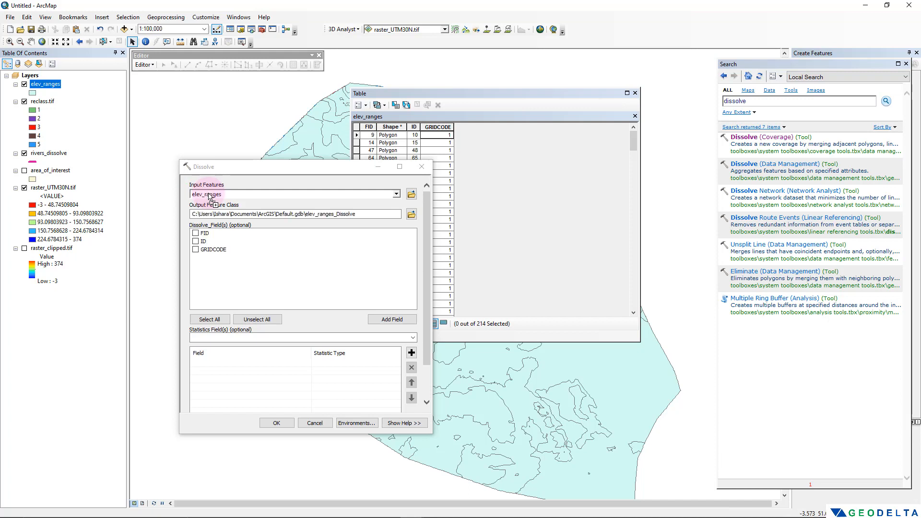
left_click(196, 250)
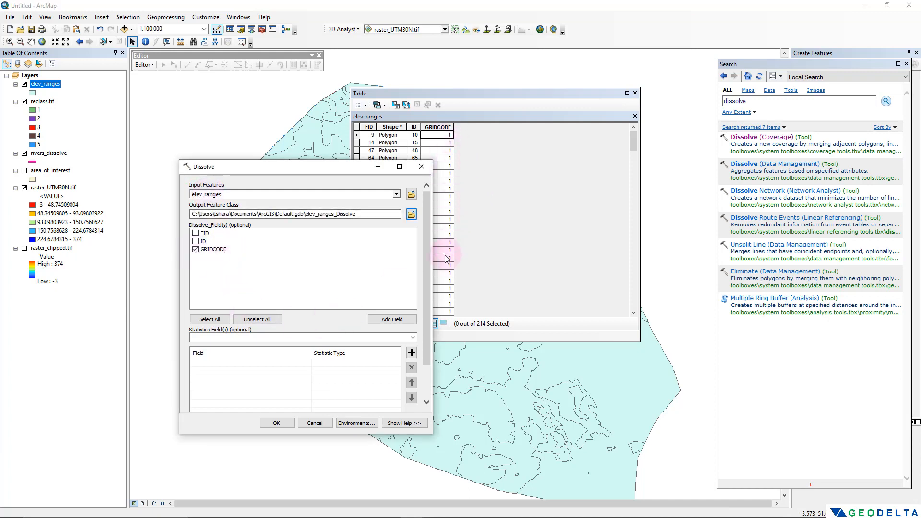
left_click(281, 423)
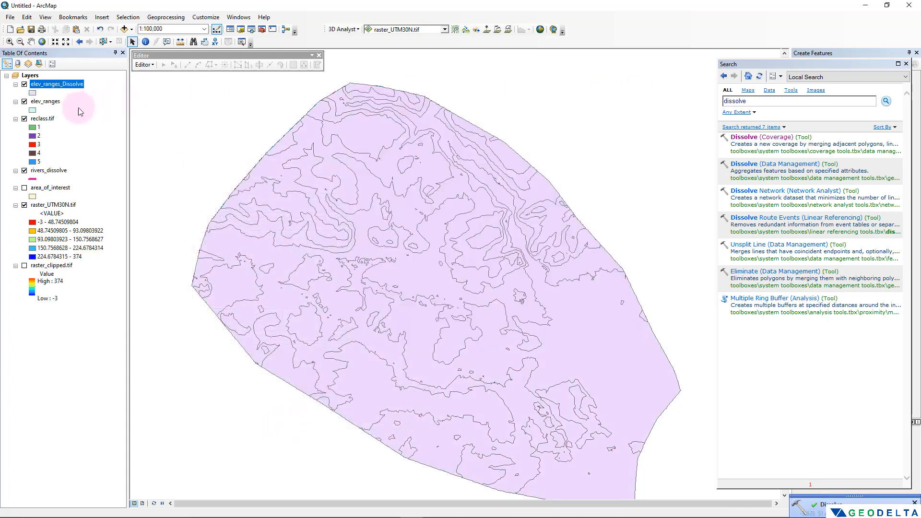
Open the elev_ranges_Dissolve attribute table, select the GRIDCODE 1 record to see its extent on the map, and clear the selection.
right_click(59, 77)
right_click(51, 85)
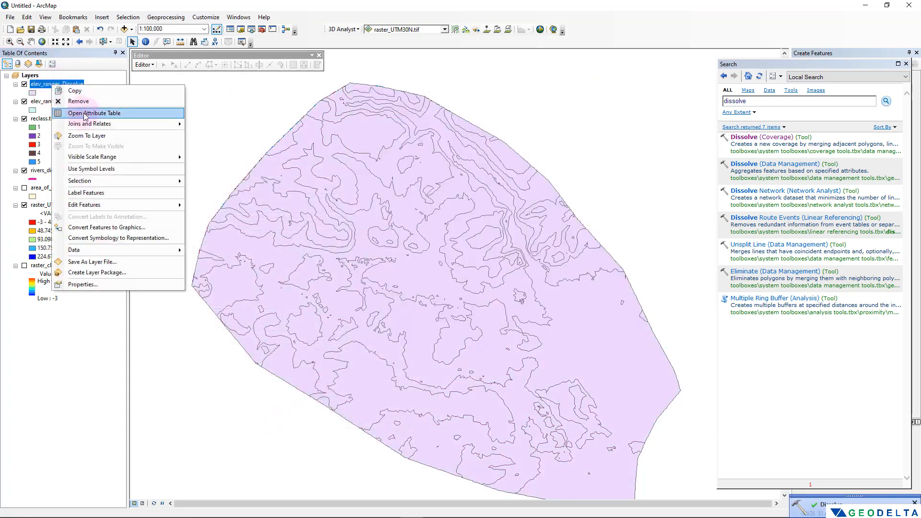
left_click(85, 116)
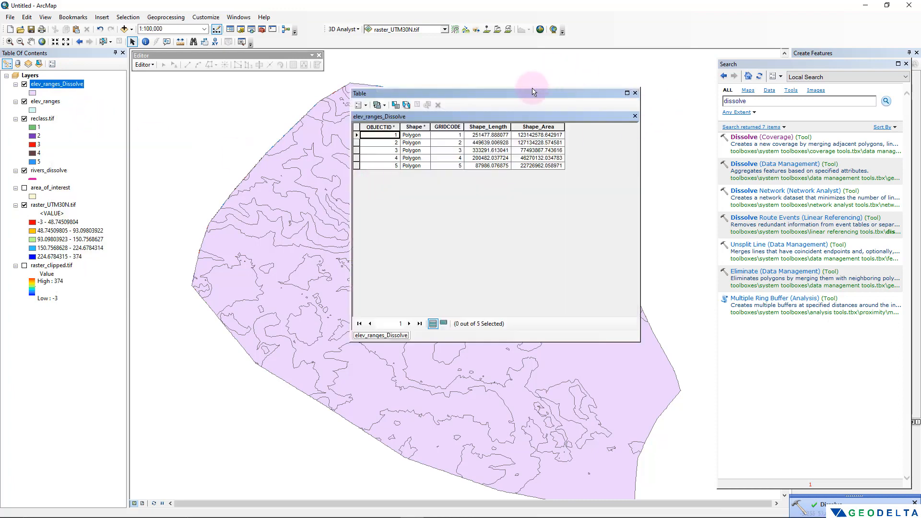
left_click_drag(533, 92, 783, 114)
left_click(705, 158)
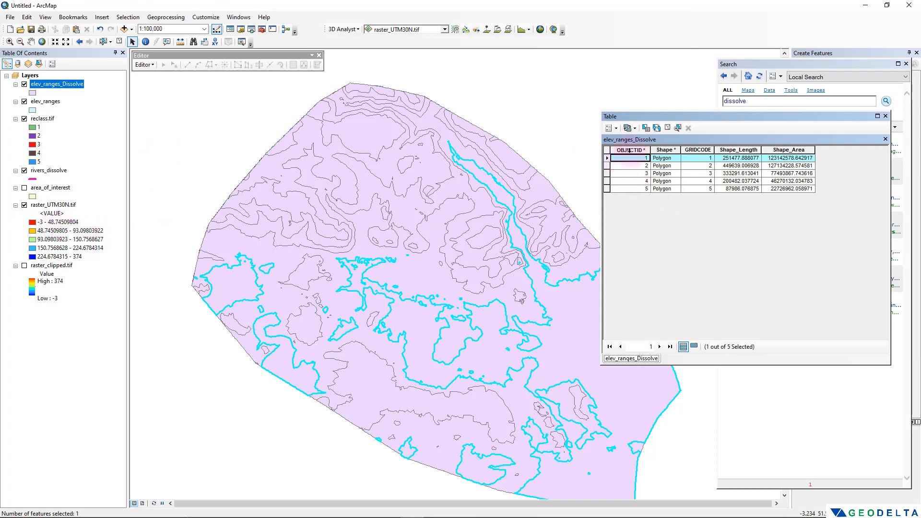
left_click(668, 128)
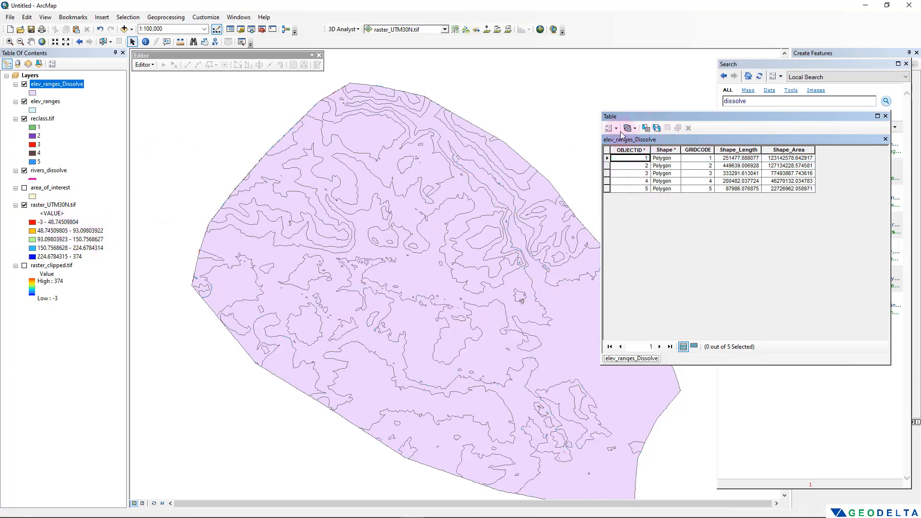
Add a Text field named desc to the elev_ranges_Dissolve table and widen the table window to show the new column.
left_click(611, 128)
left_click(616, 197)
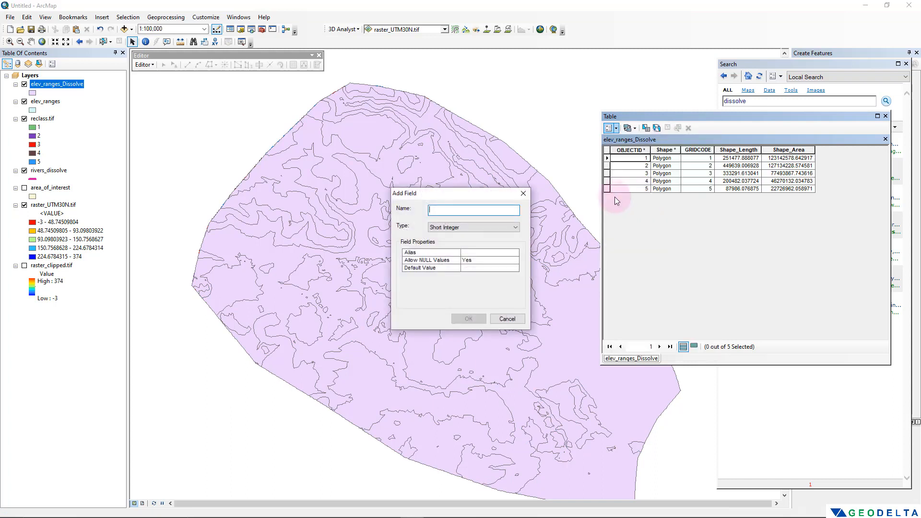
left_click(446, 211)
type("desc")
left_click(462, 229)
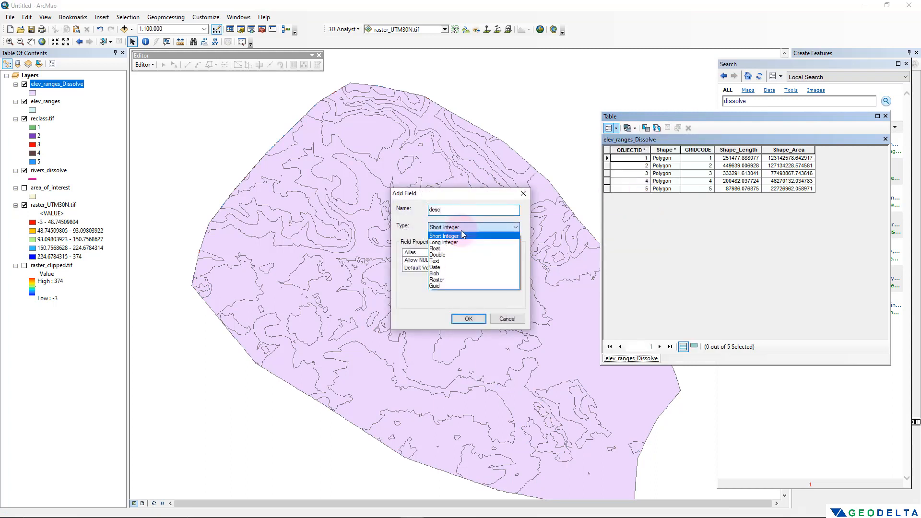
left_click(465, 267)
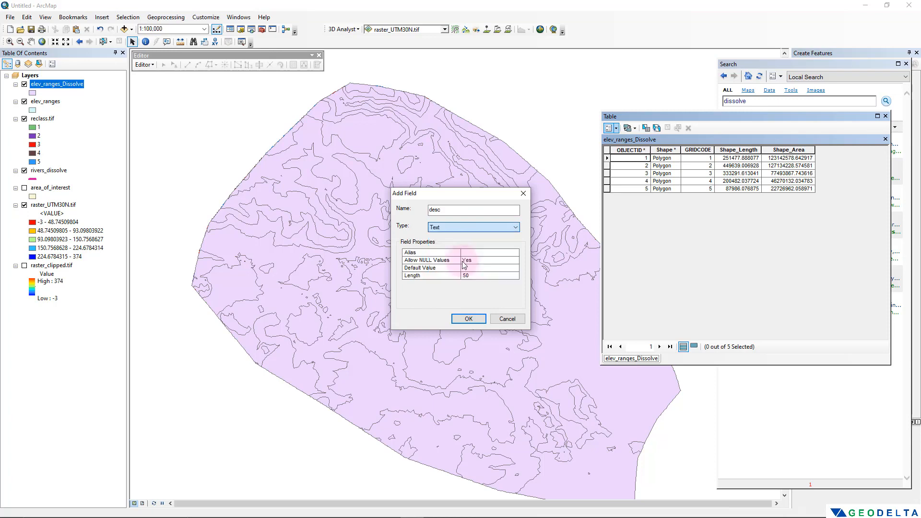
left_click(468, 317)
left_click_drag(802, 120, 685, 123)
left_click_drag(774, 194, 896, 190)
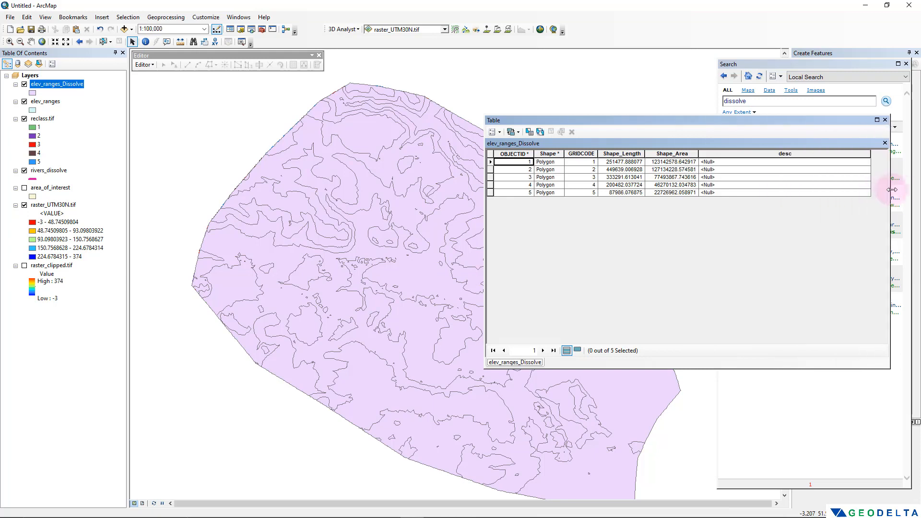
Start an edit session on the elev_ranges_Dissolve layer.
right_click(67, 84)
mouse_move(141, 203)
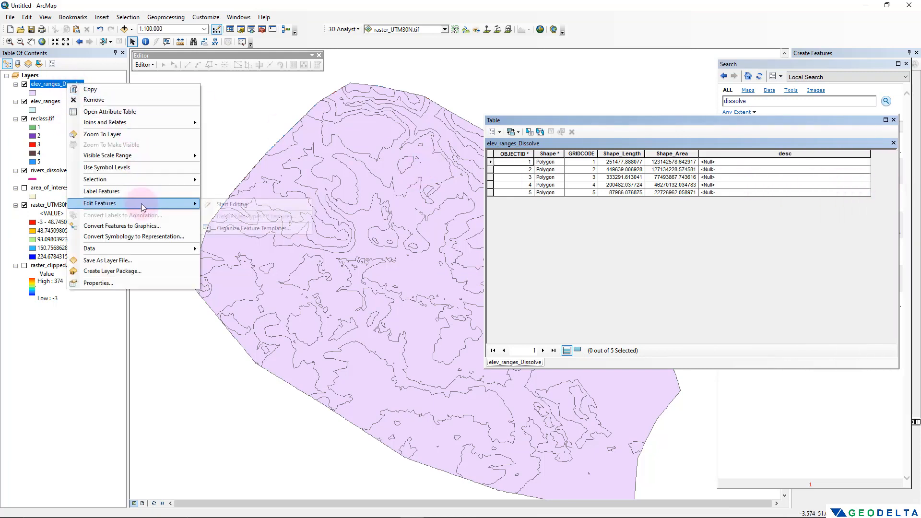
left_click(228, 205)
left_click(537, 363)
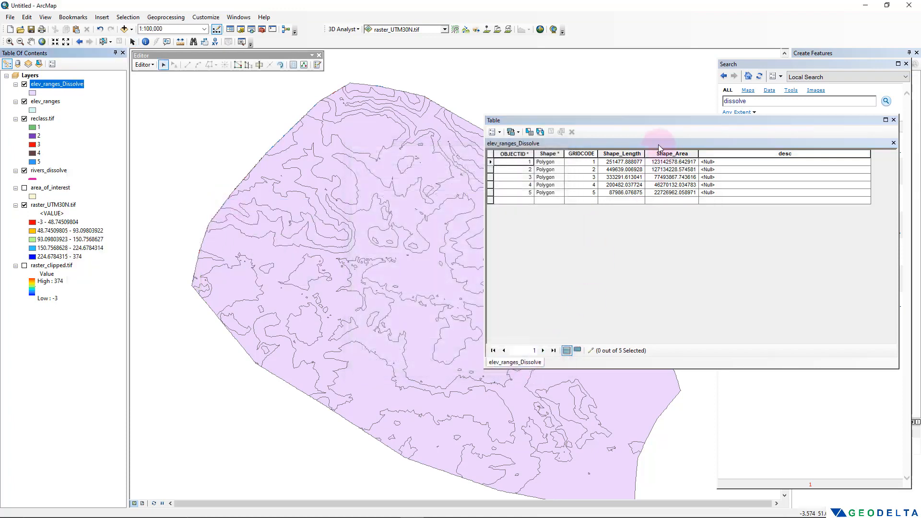
Fill desc with "Elevations from -3 upto 48" for GRIDCODE 1 and "Elevations from 48 upto 93" for GRIDCODE 2.
left_click(490, 161)
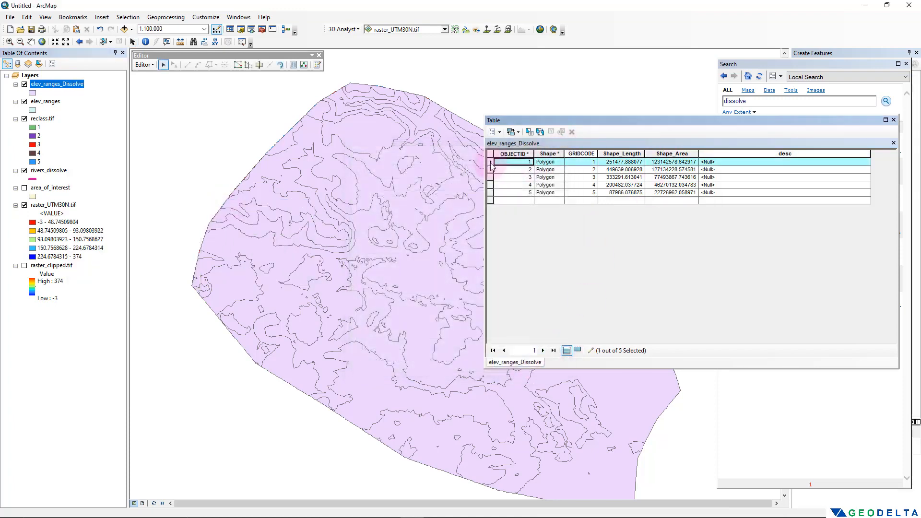
left_click(744, 163)
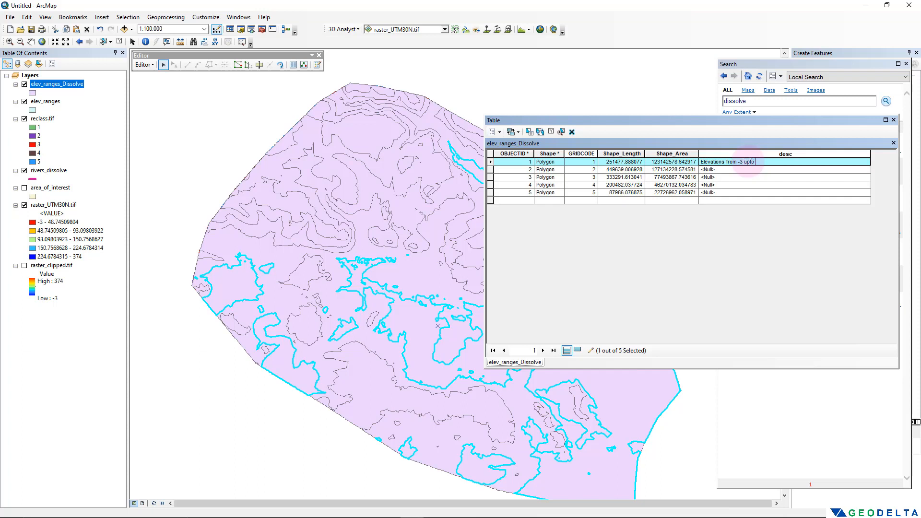
left_click(749, 168)
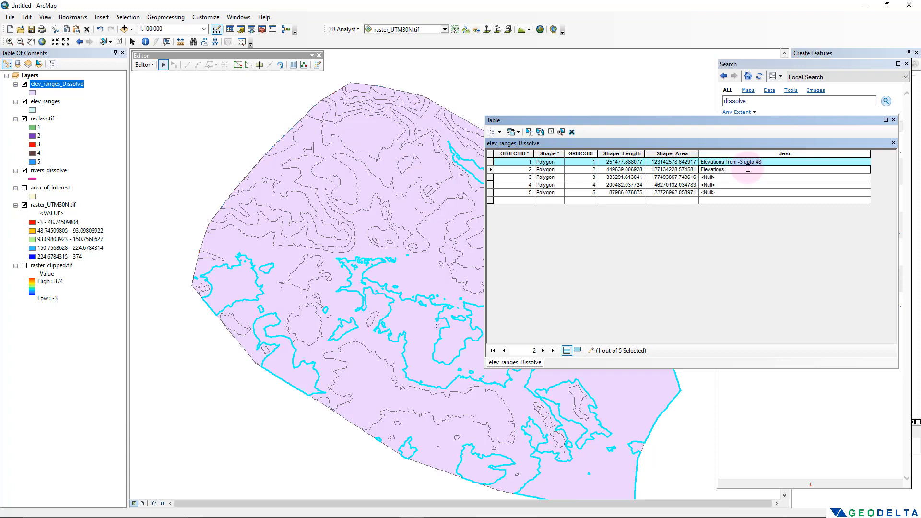
type("Elevations from 48 upto 93")
Fill desc for GRIDCODE 3 to 5 with "Elevations from 93 upto 150", "Elevations from 150 upto 224" and "Elevations from 224 upto 374".
left_click(727, 178)
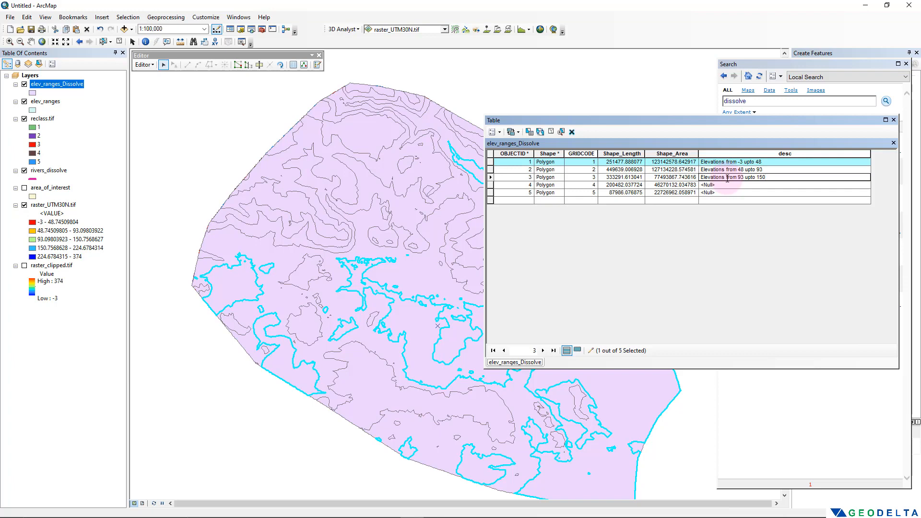
left_click(726, 184)
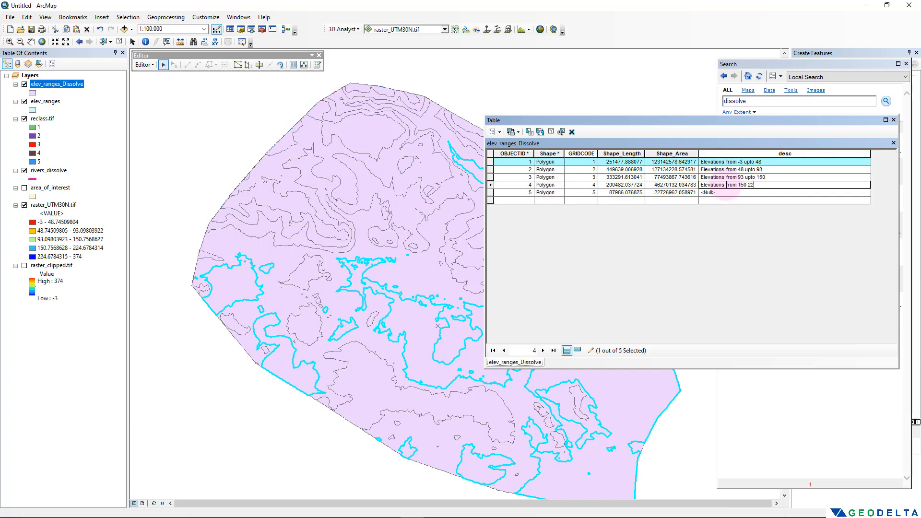
left_click(733, 192)
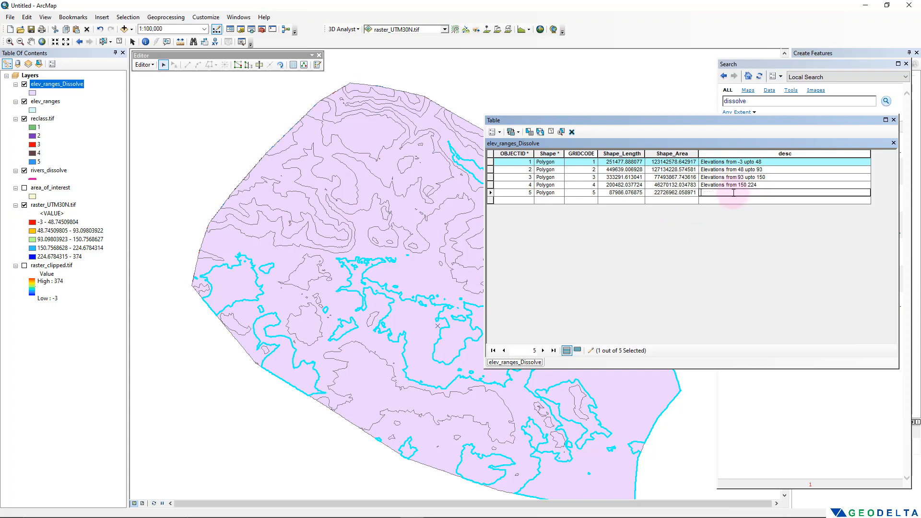
left_click(748, 185)
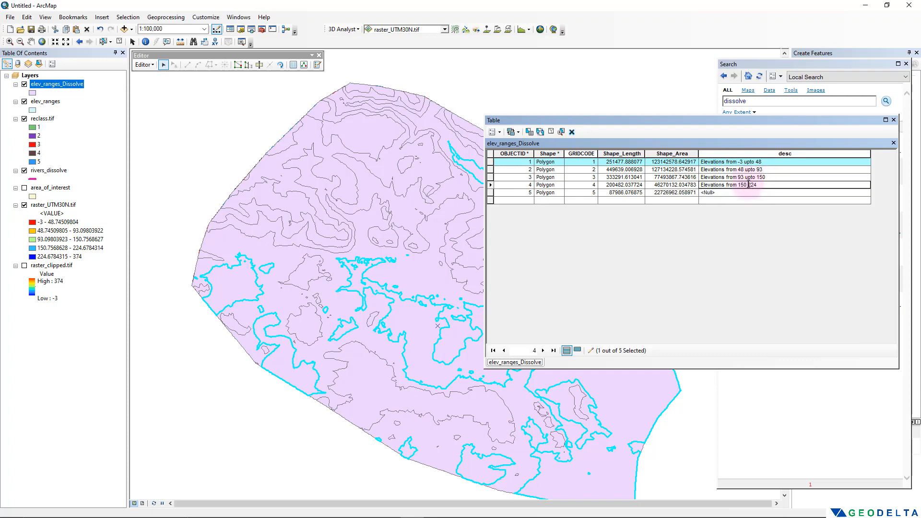
type("upto")
left_click(731, 193)
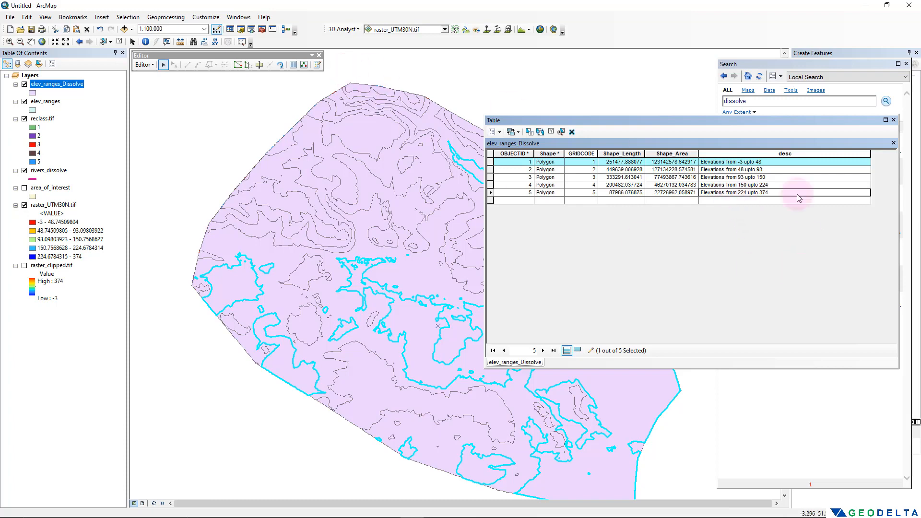
Stop editing, save the edits, and close the elev_ranges_Dissolve attribute table.
left_click(149, 66)
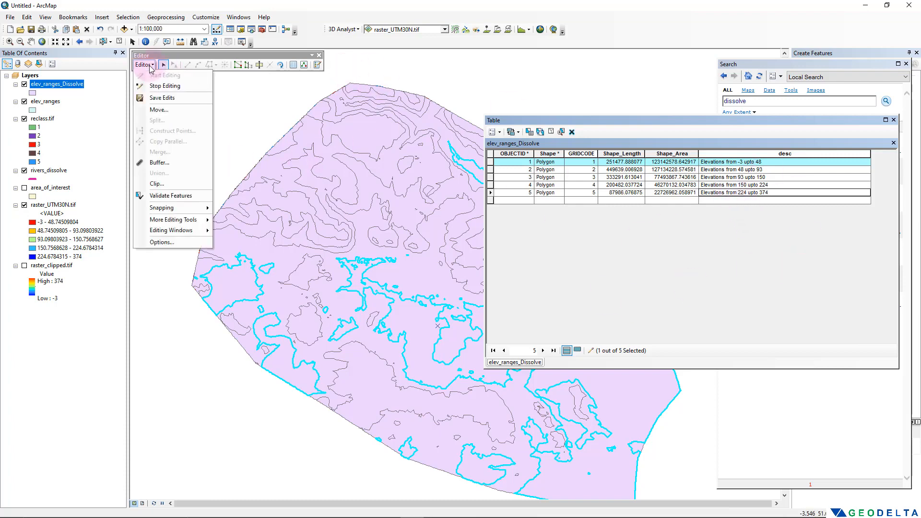
left_click(164, 86)
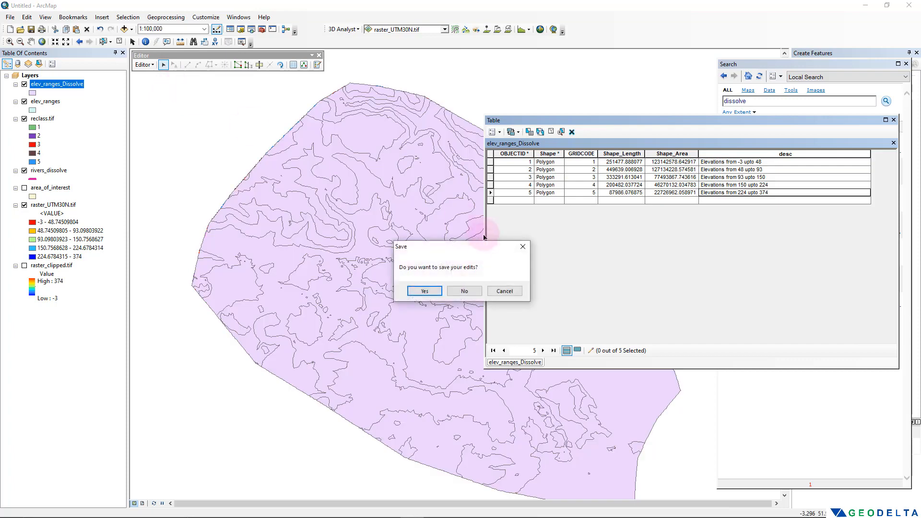
left_click(425, 292)
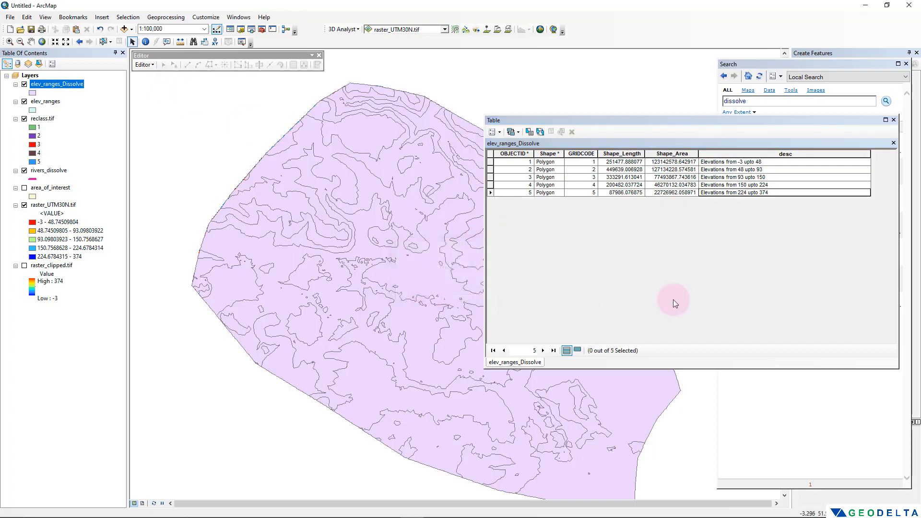
left_click(894, 119)
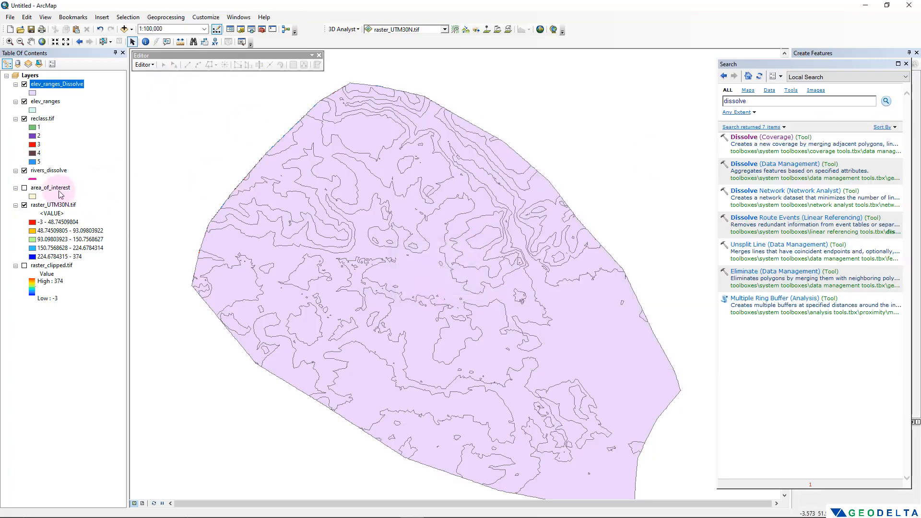
Hide the raster_UTM30N.tif, rivers_dissolve, reclass.tif and elev_ranges layers, leaving only elev_ranges_Dissolve on the map.
left_click(24, 205)
left_click(25, 170)
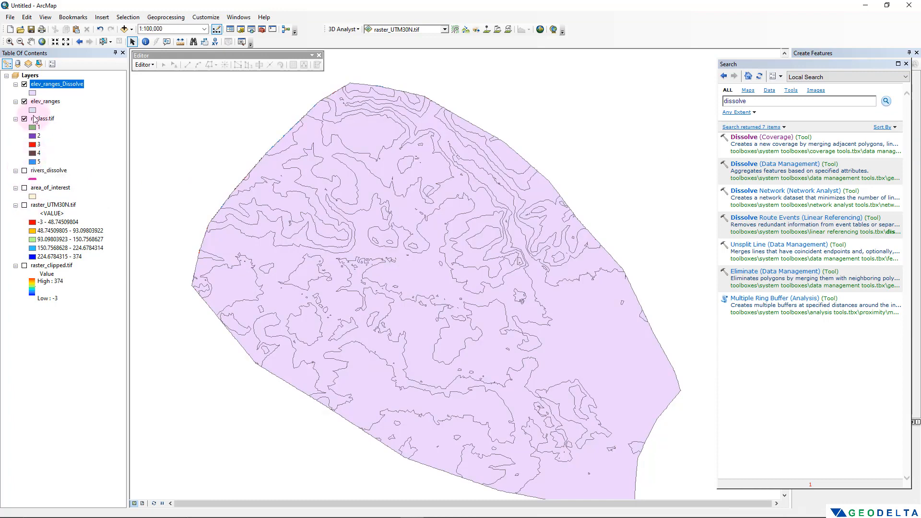
left_click(24, 119)
left_click(25, 101)
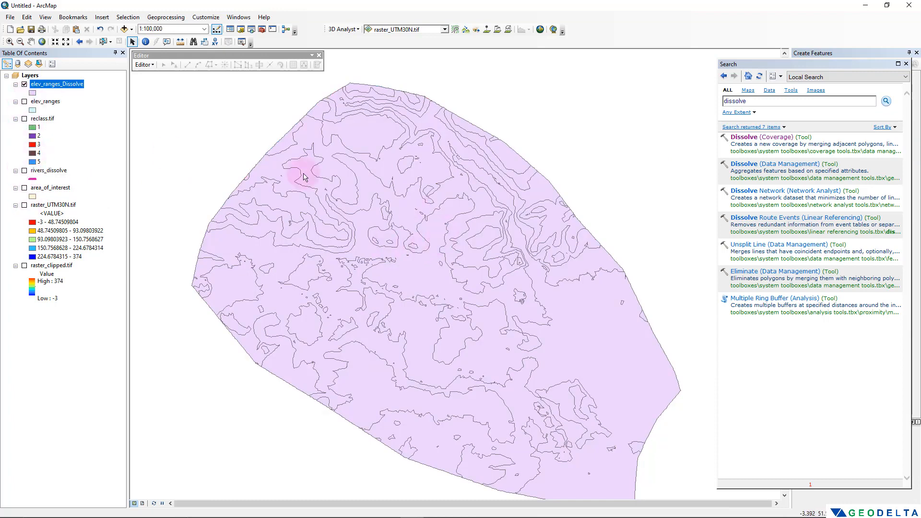
Review the records in the elev_ranges_Dissolve attribute table and close it.
right_click(56, 84)
left_click(86, 113)
left_click_drag(725, 121, 456, 154)
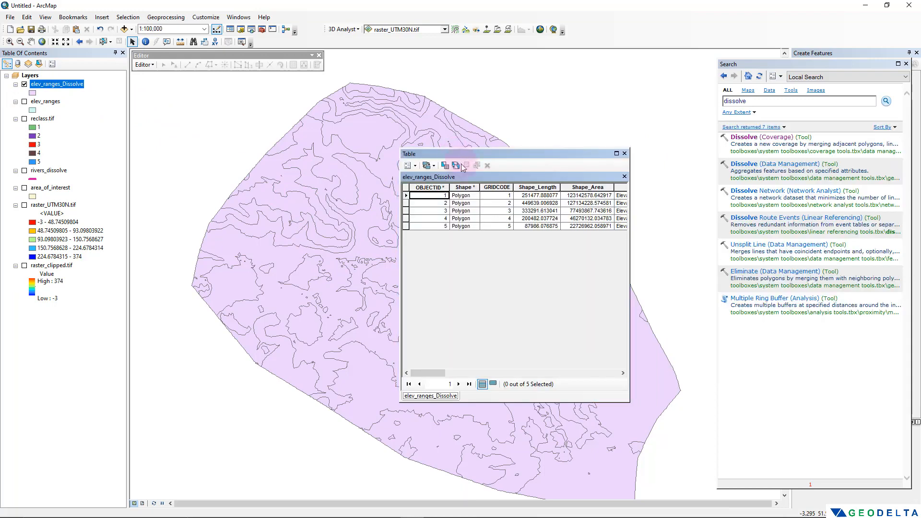
left_click(625, 153)
In the elev_ranges_Dissolve layer properties, set the symbology to unique value categories with GRIDCODE as the value field.
right_click(53, 84)
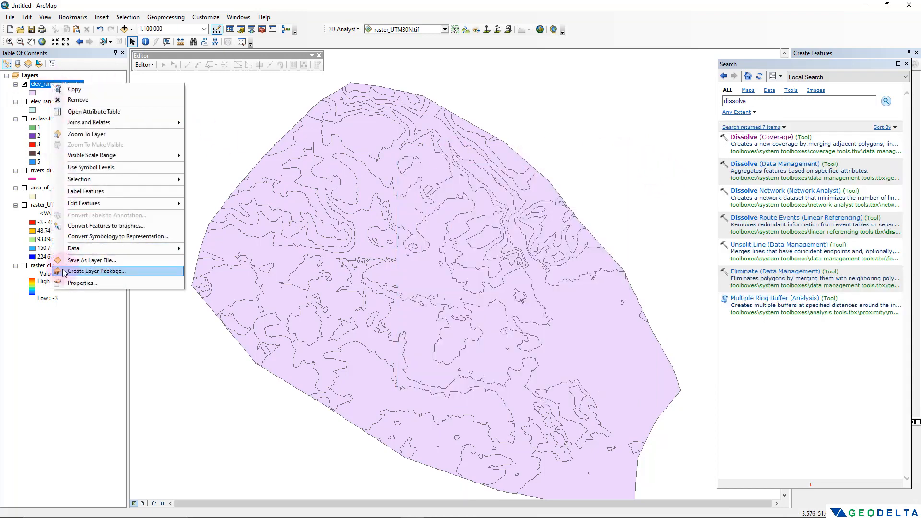
left_click(68, 284)
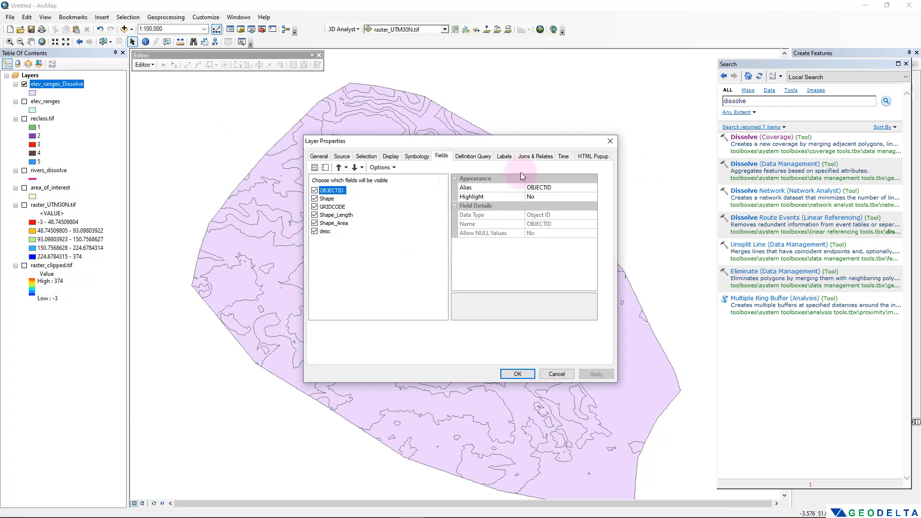
left_click(417, 156)
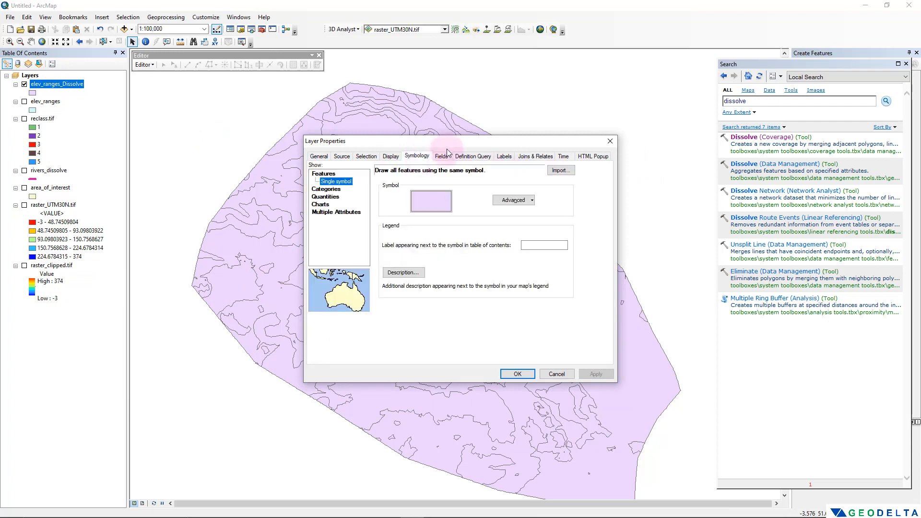
left_click_drag(468, 141, 754, 84)
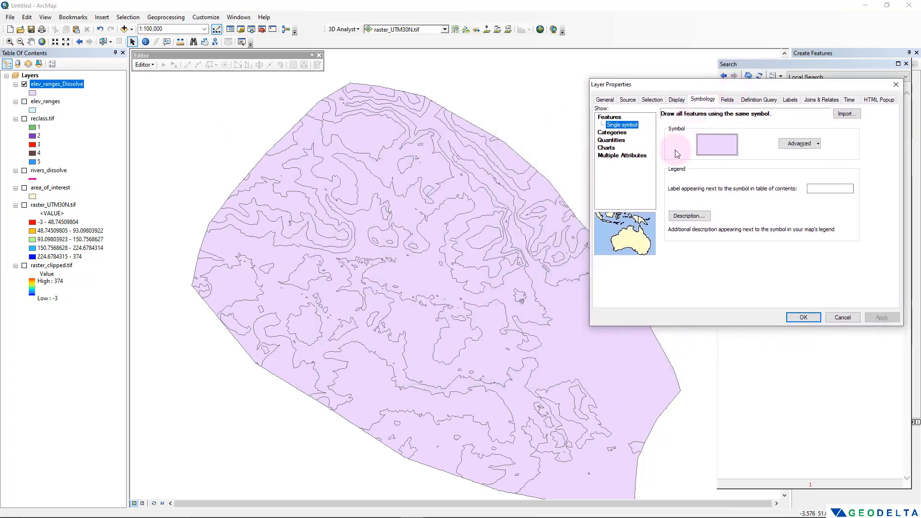
left_click(612, 132)
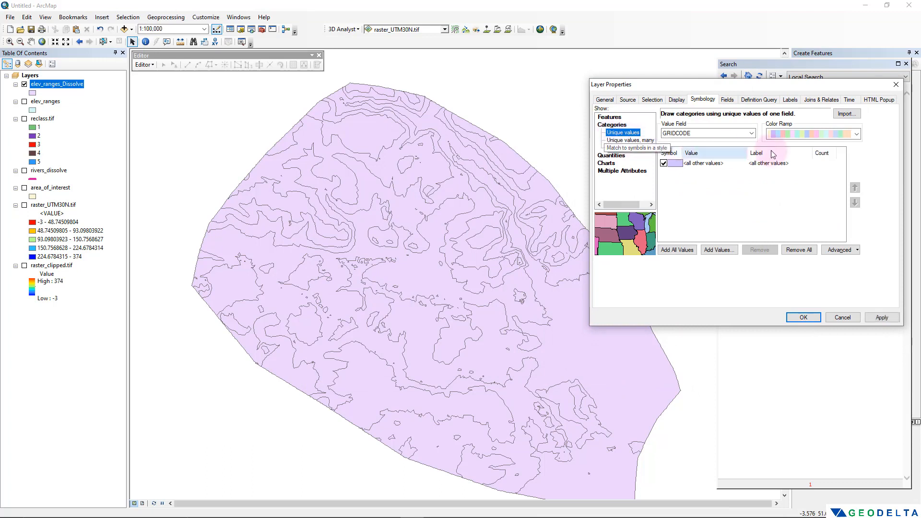
left_click(751, 135)
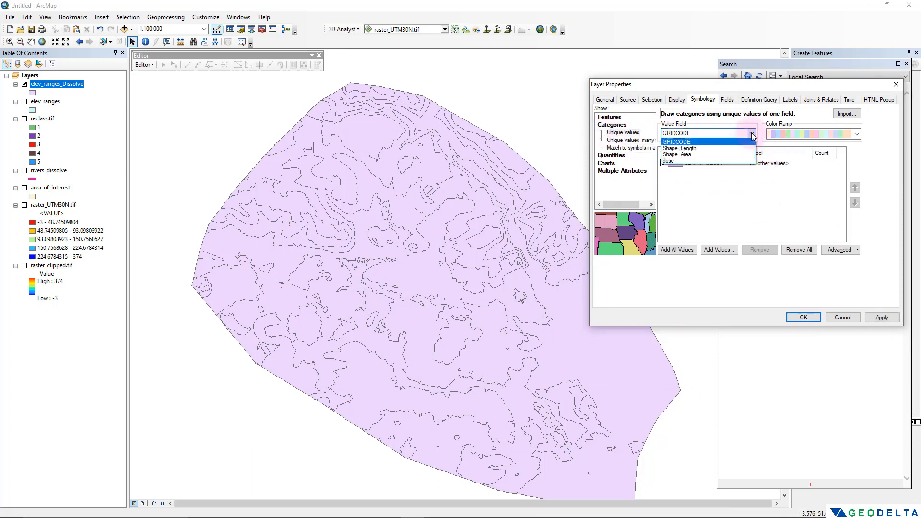
left_click(681, 142)
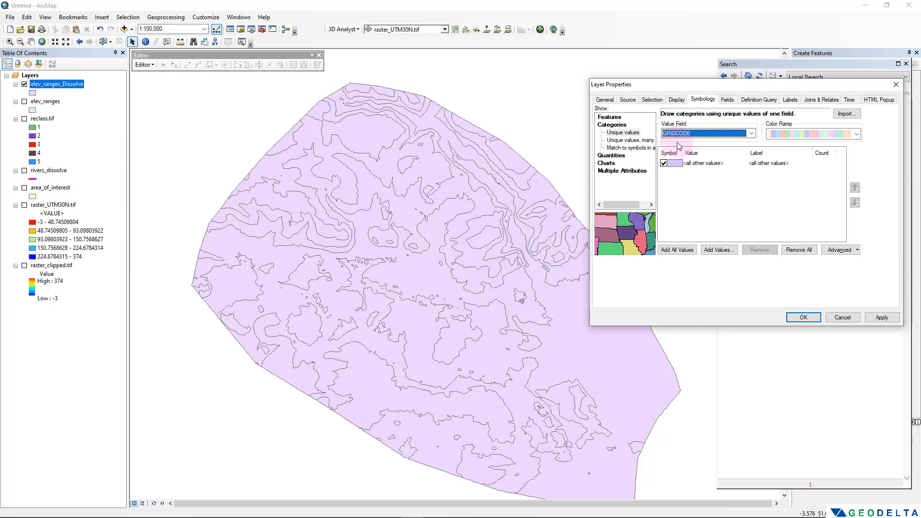
Choose the dark multicolour ramp with saturated random colours for the GRIDCODE categories.
left_click(858, 136)
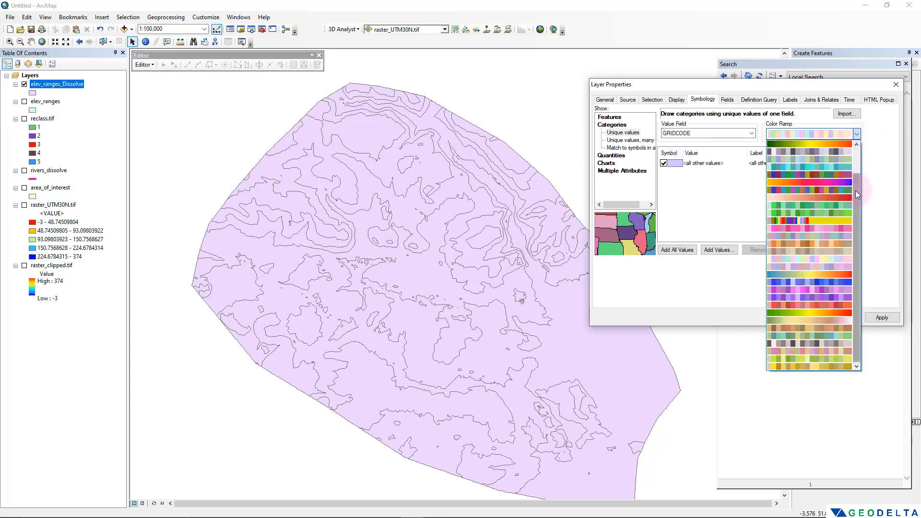
left_click_drag(857, 232, 857, 169)
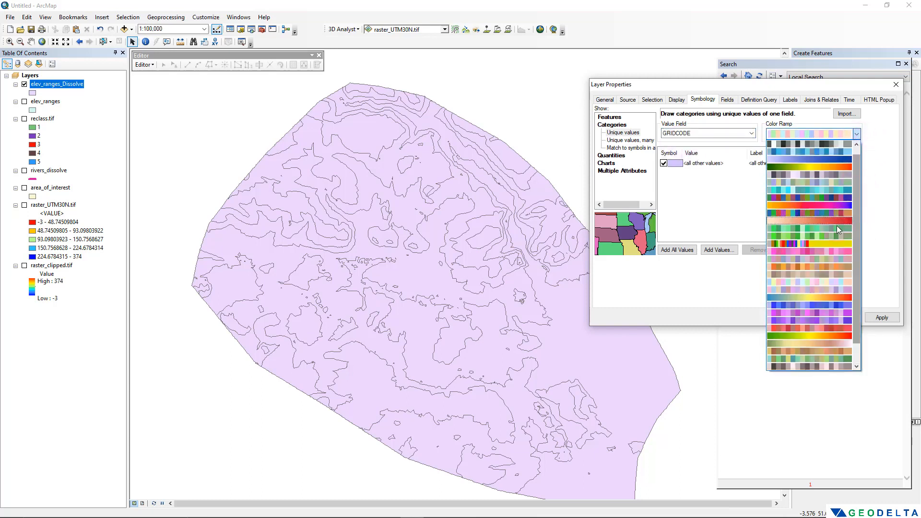
left_click(793, 214)
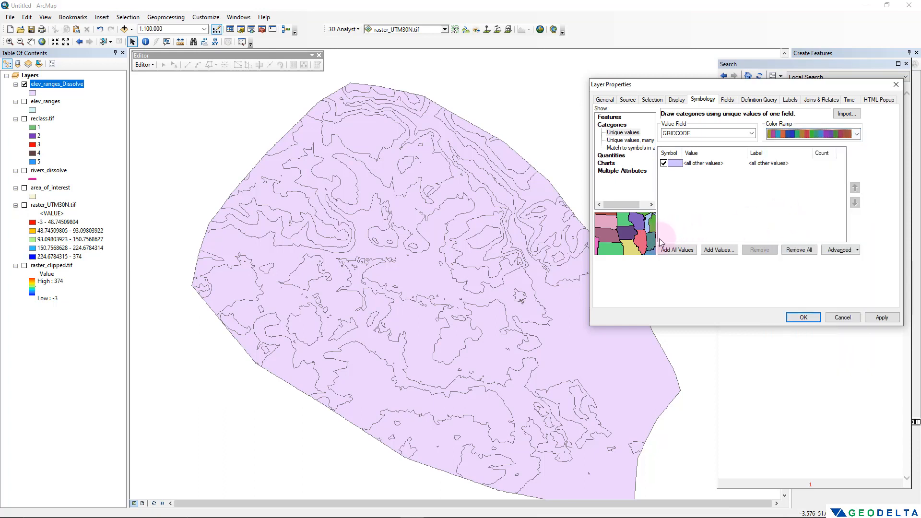
Add all GRIDCODE values as categories, repeating until the random fills give the five classes clearly distinct colours.
left_click(678, 251)
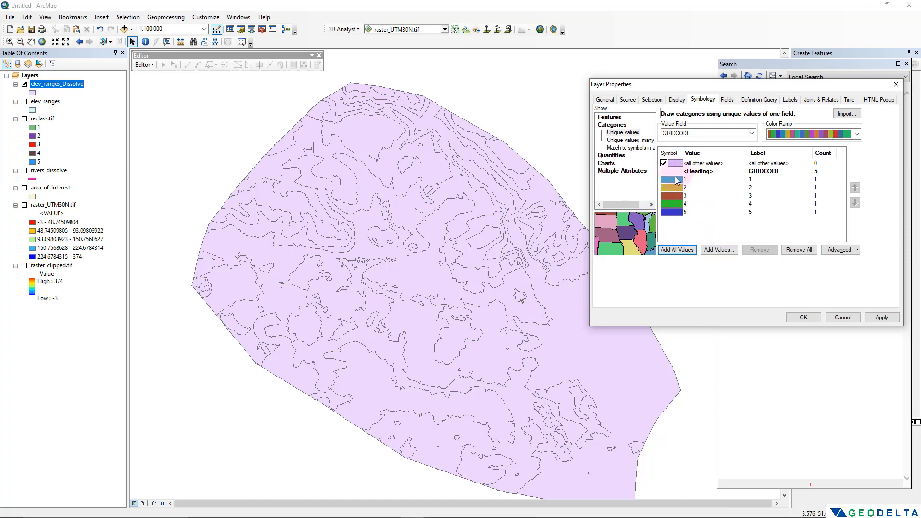
left_click(681, 254)
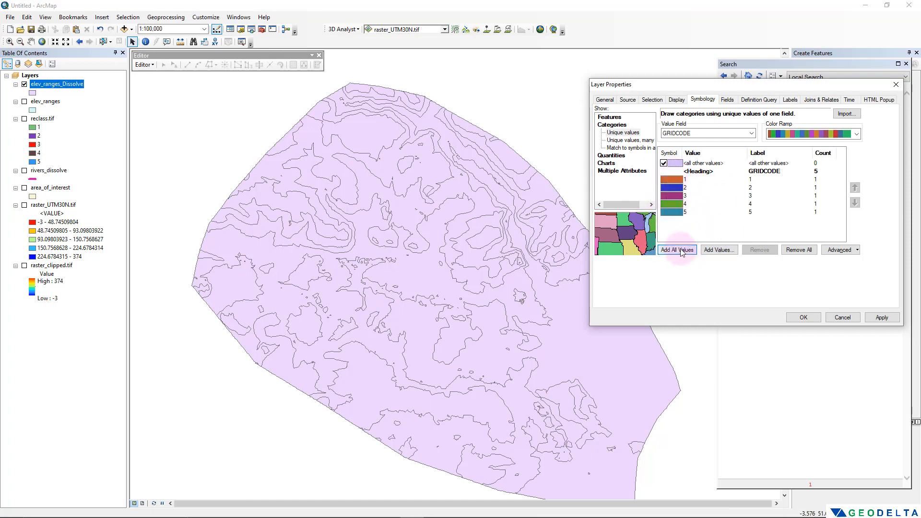
left_click(682, 254)
left_click(682, 254)
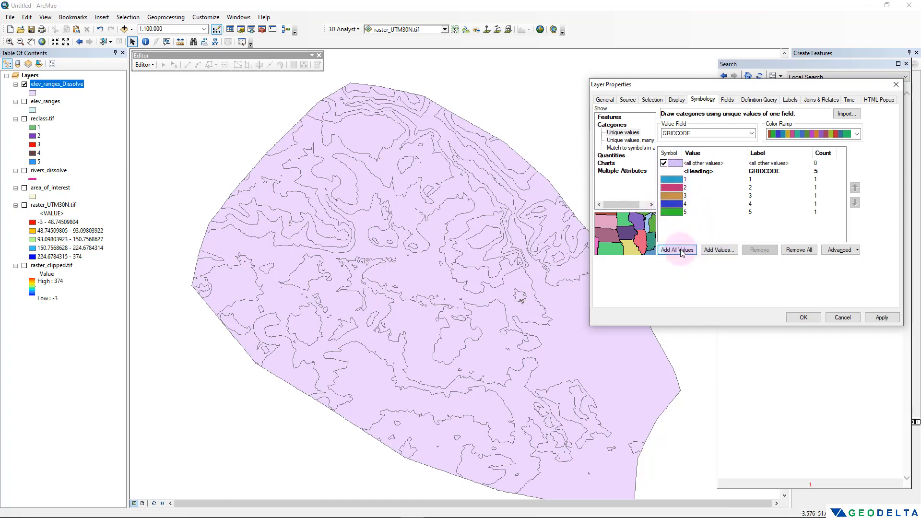
left_click(682, 254)
left_click(682, 253)
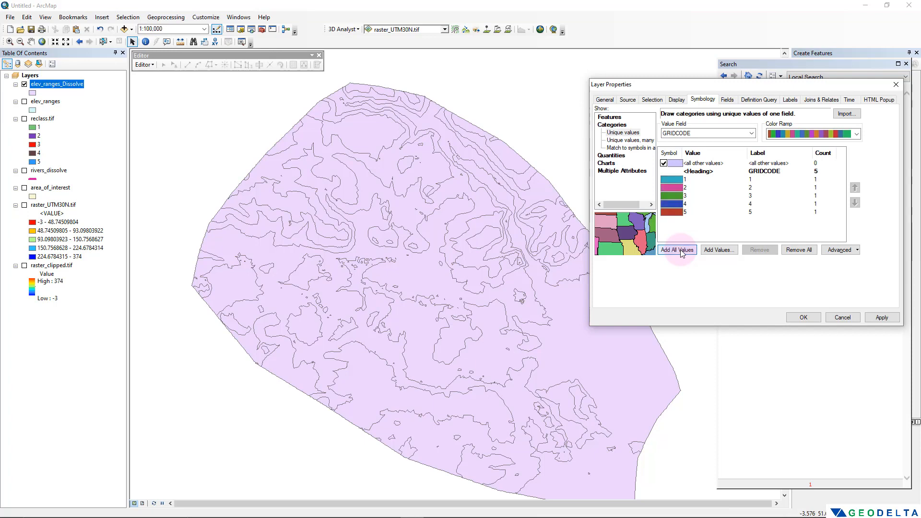
Leave the class 4 symbol as it is, apply the unique-value symbology and close the layer properties.
double_click(676, 207)
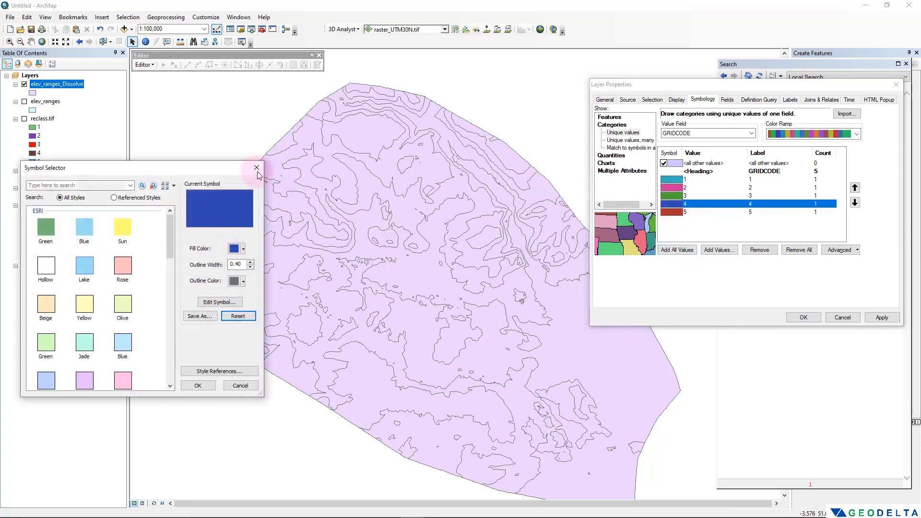
left_click(257, 168)
left_click(896, 318)
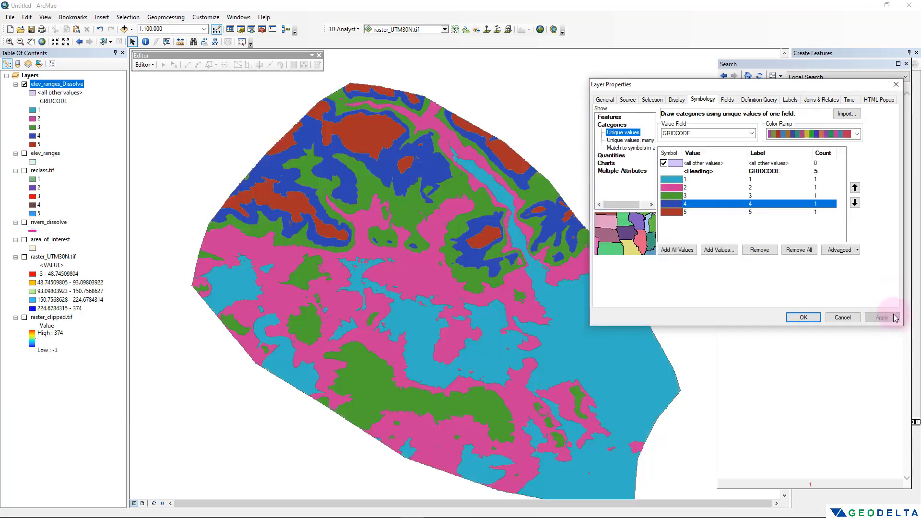
left_click(803, 317)
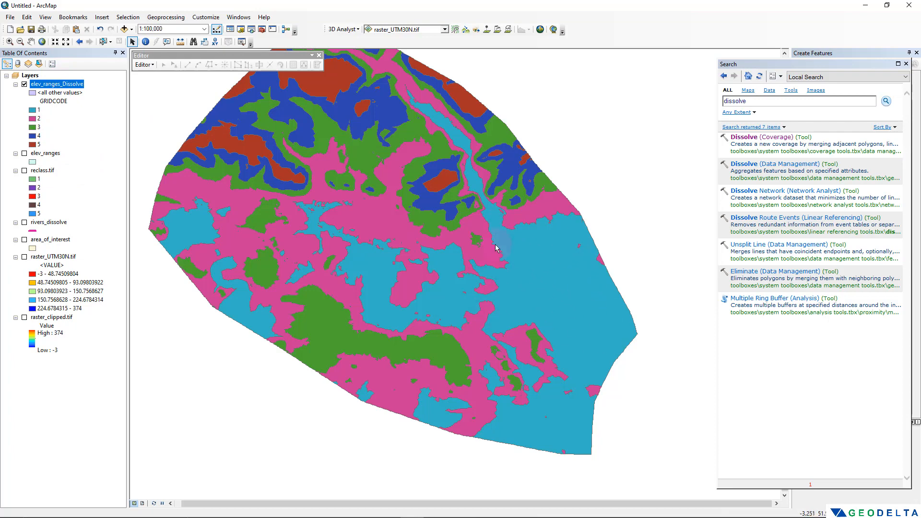
Turn on feature labels in the elev_ranges_Dissolve layer properties, with desc as the label field.
left_click_drag(546, 253, 554, 299)
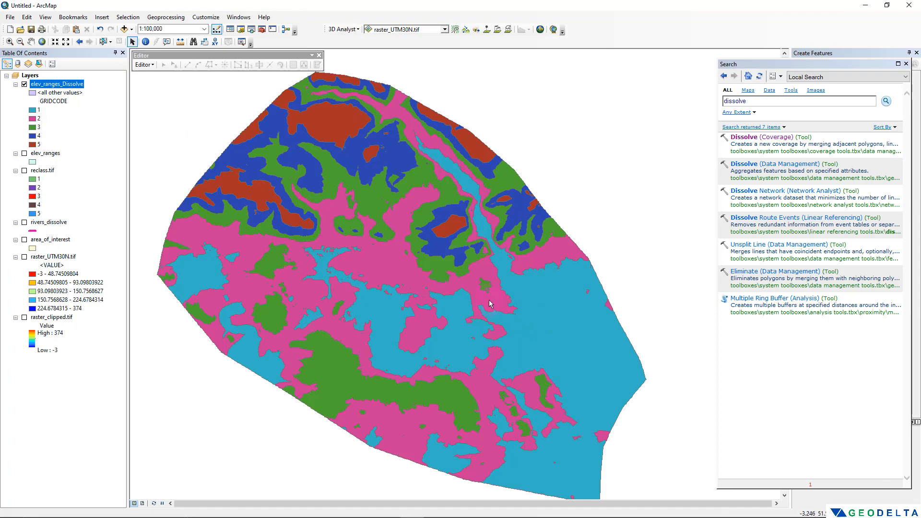
right_click(49, 87)
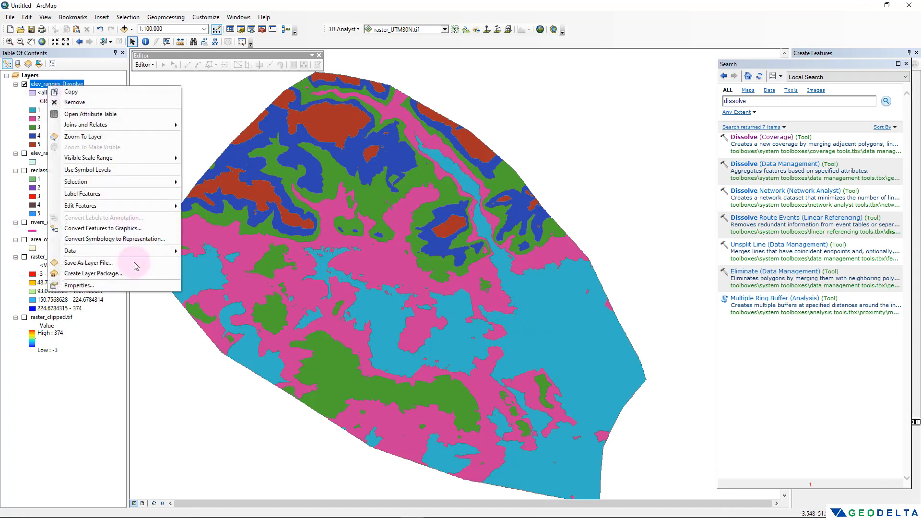
left_click(122, 286)
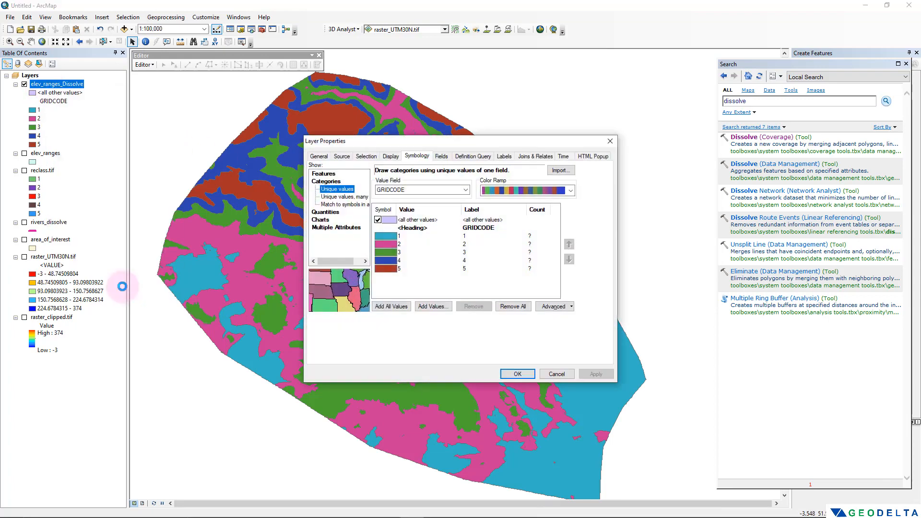
left_click(504, 156)
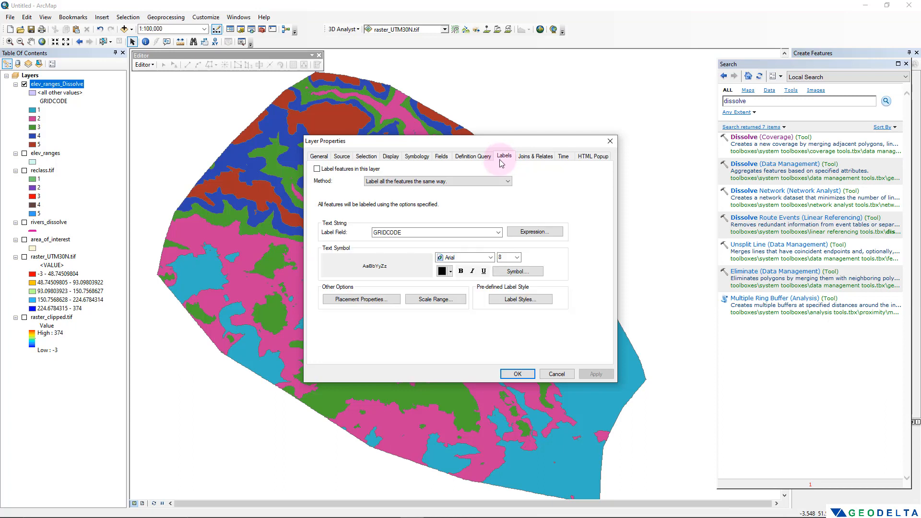
left_click(336, 170)
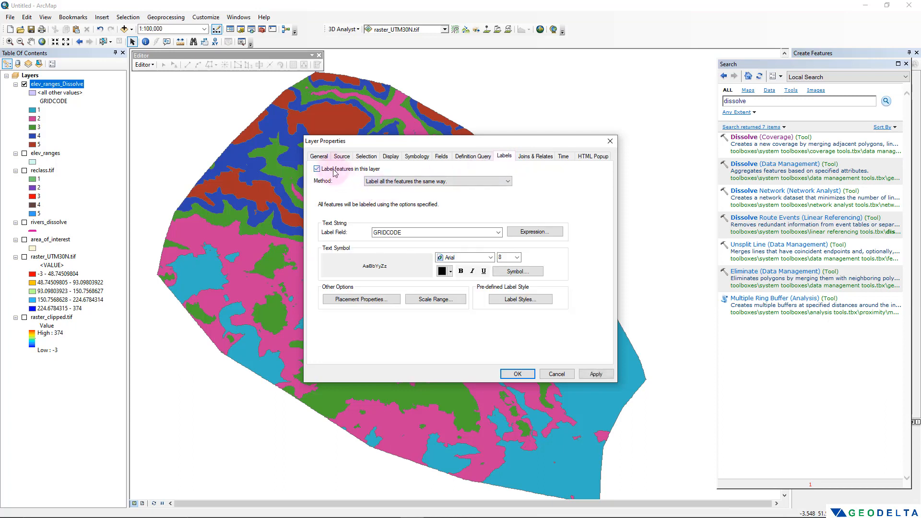
left_click(499, 233)
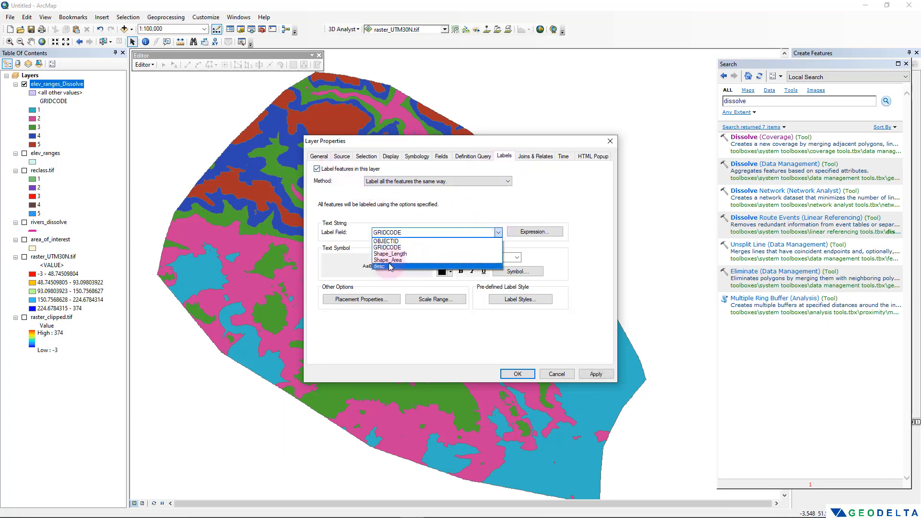
left_click(385, 268)
Make the label text bold at size 10, apply the label settings and close the layer properties.
left_click(460, 272)
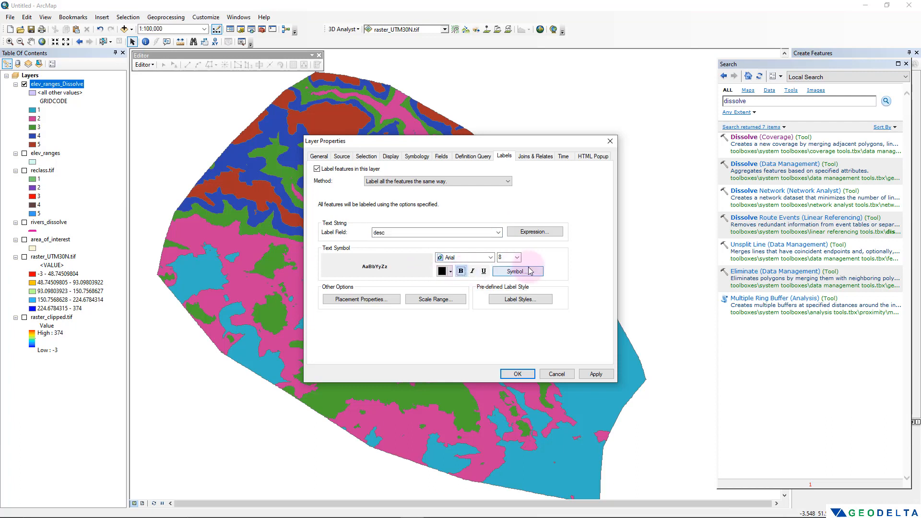
left_click(517, 259)
left_click(505, 279)
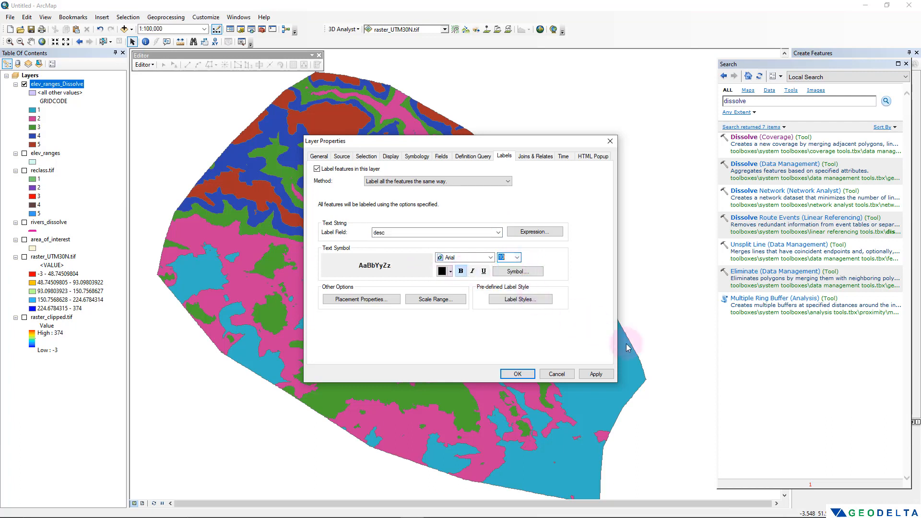
left_click(595, 374)
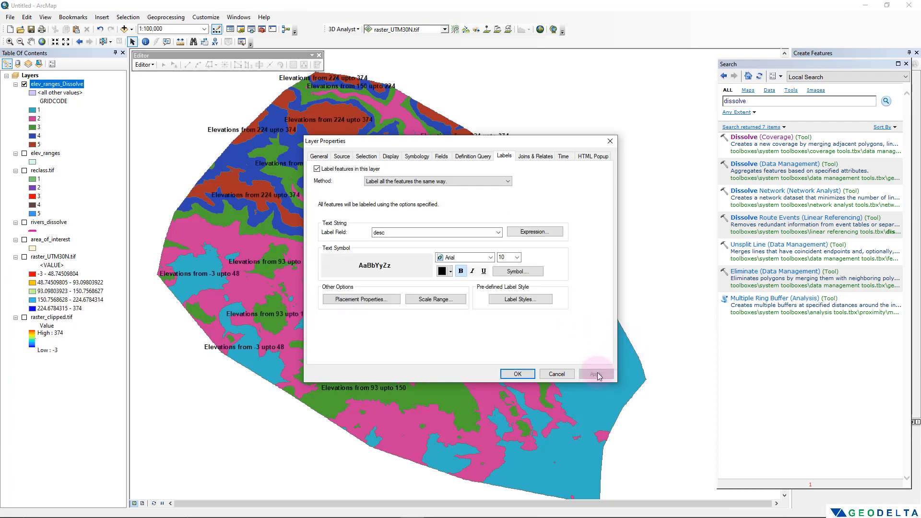
left_click(517, 374)
Inspect the elevation labels across the map, and turn off labelling for the elev_ranges_Dissolve layer.
scroll(587, 349, "down", 4)
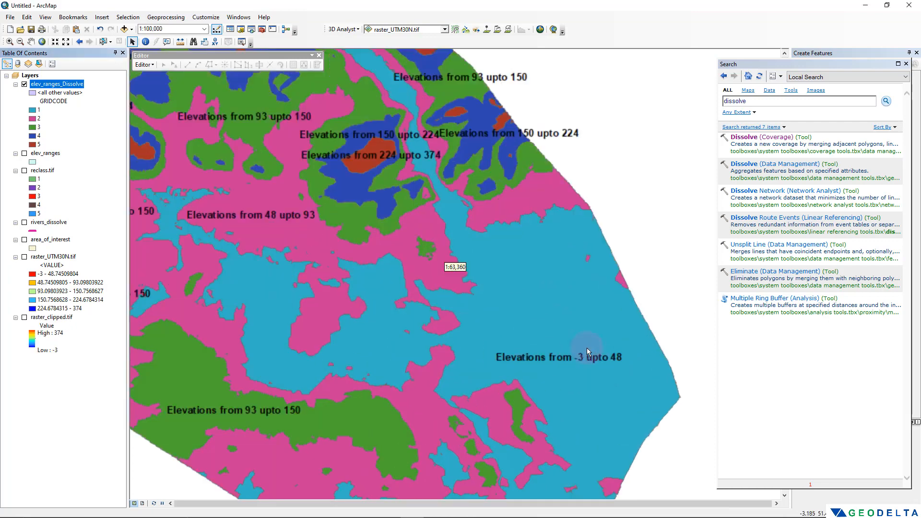
scroll(565, 298, "down", 3)
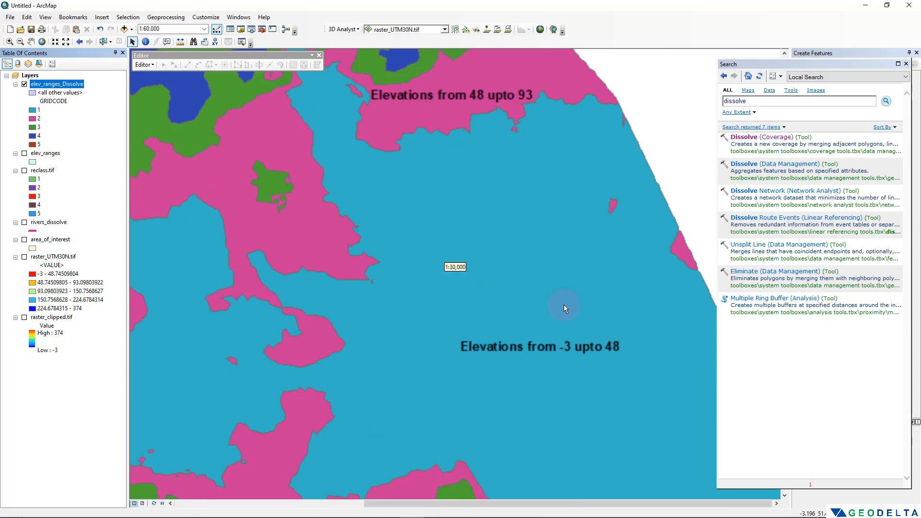
scroll(563, 306, "up", 2)
left_click_drag(449, 217, 540, 352)
scroll(486, 283, "up", 4)
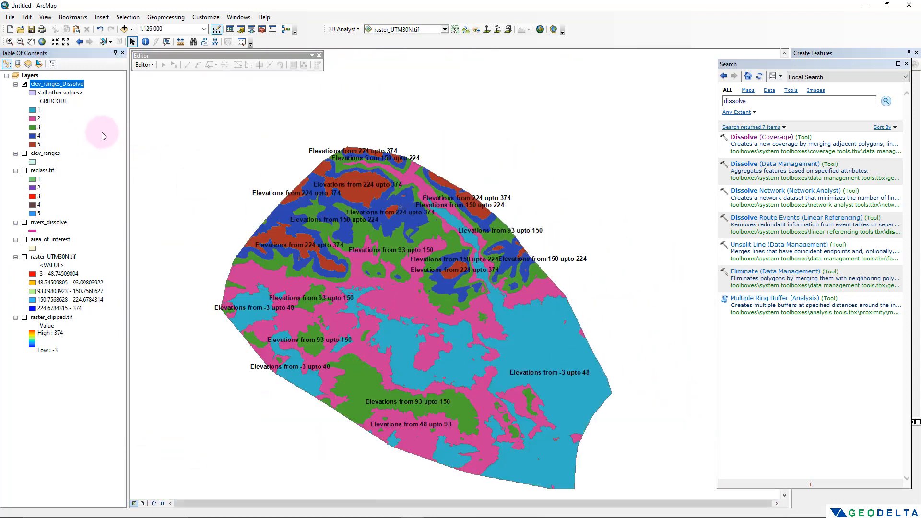
right_click(61, 84)
left_click(115, 282)
left_click(589, 373)
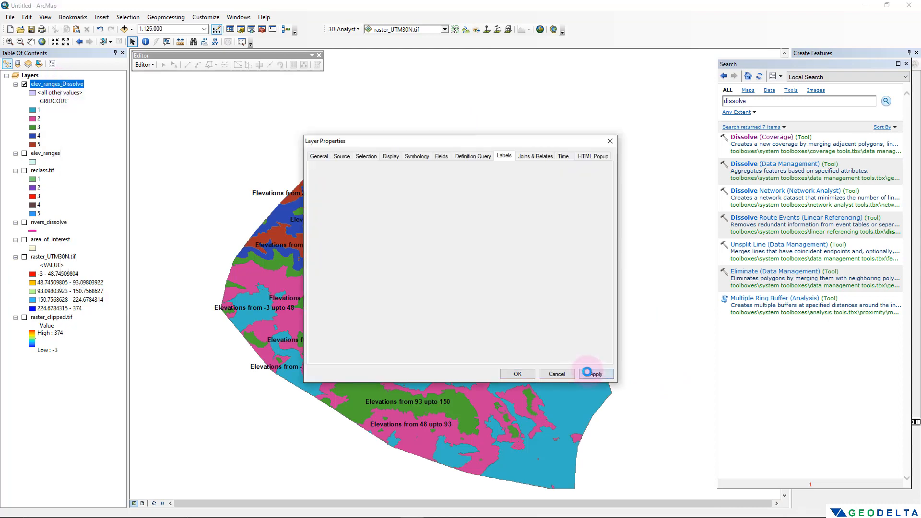
left_click(514, 374)
Open the elev_ranges_Dissolve attribute table, widen it to show all fields and fit the desc column to its contents.
left_click_drag(475, 318, 487, 302)
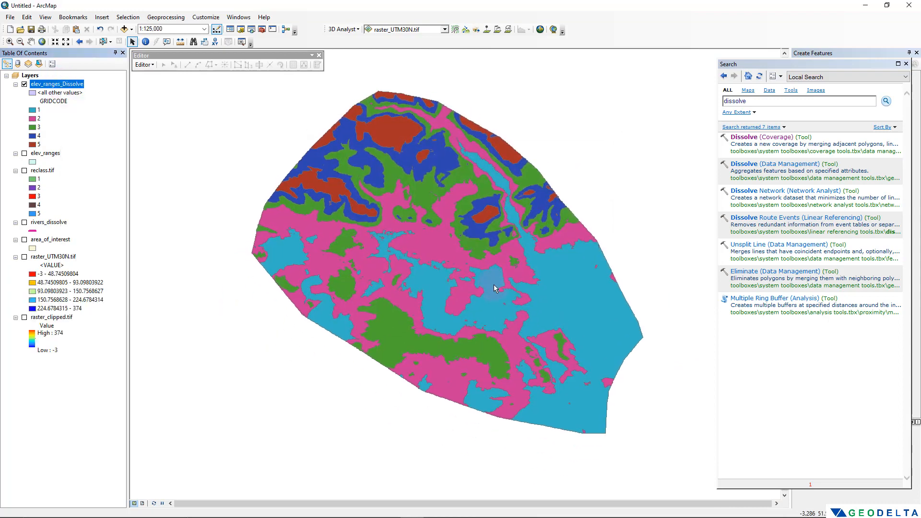
scroll(443, 278, "down", 2)
scroll(442, 278, "down", 1)
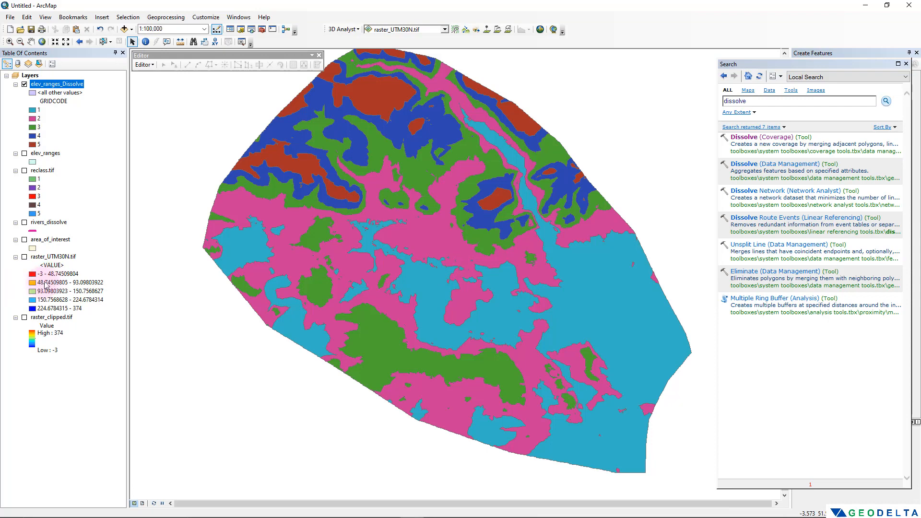
left_click_drag(489, 154, 192, 133)
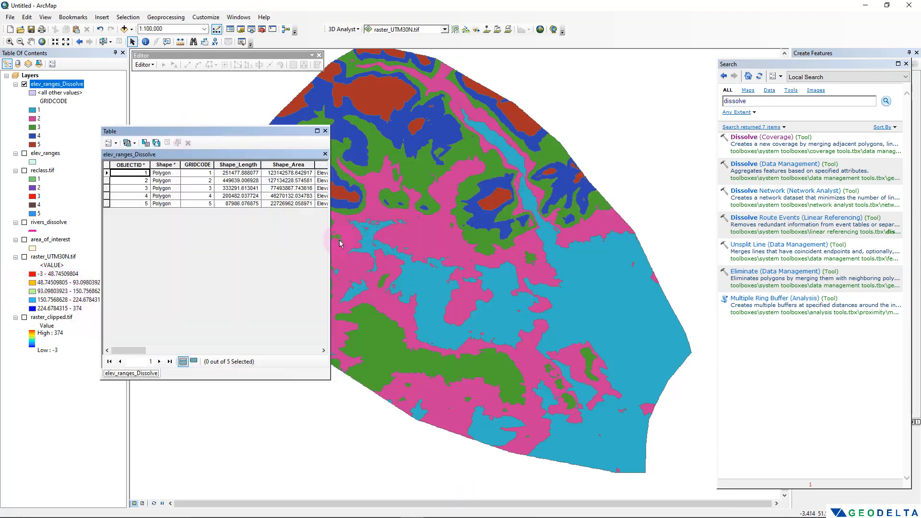
left_click_drag(331, 243, 558, 247)
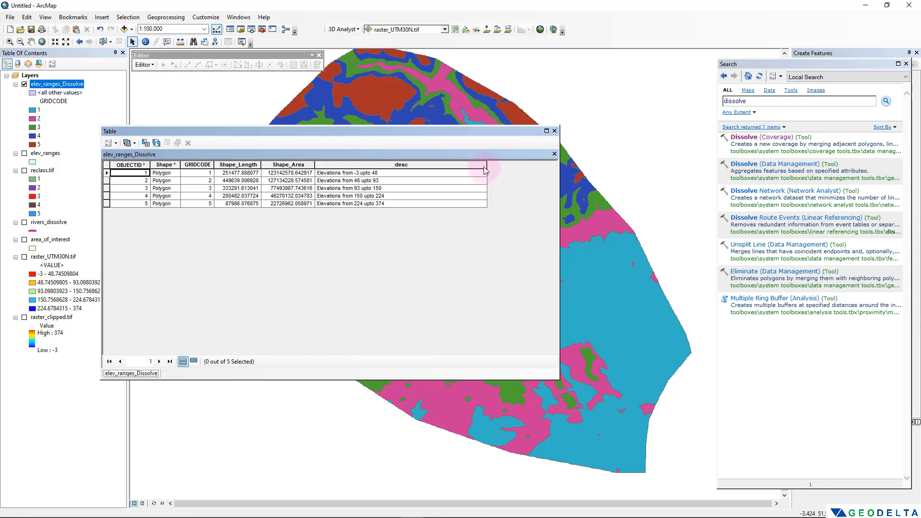
double_click(487, 166)
Add a field named area of type Double to the elev_ranges_Dissolve table.
left_click(116, 144)
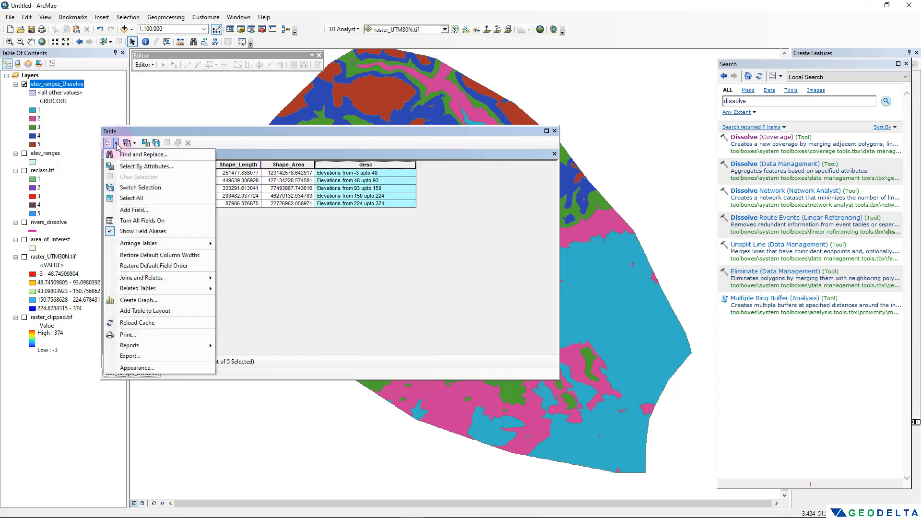
left_click(146, 206)
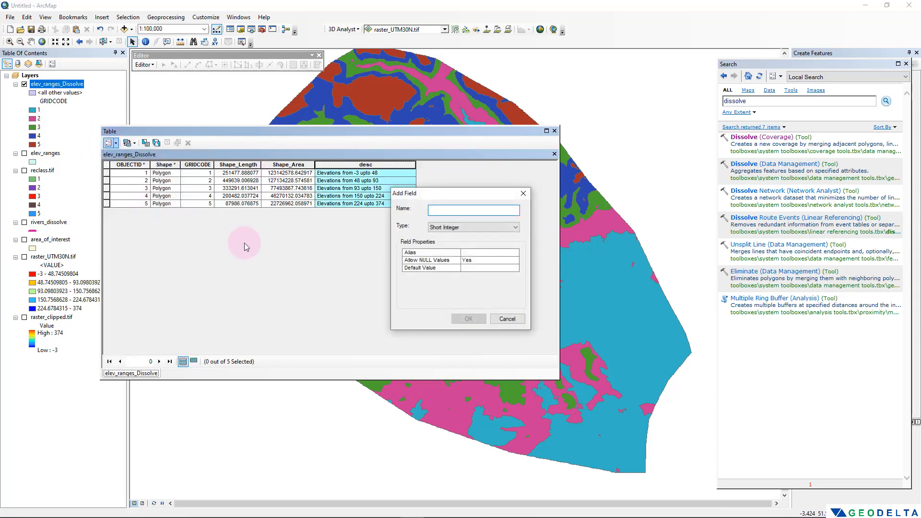
type("area")
left_click(460, 229)
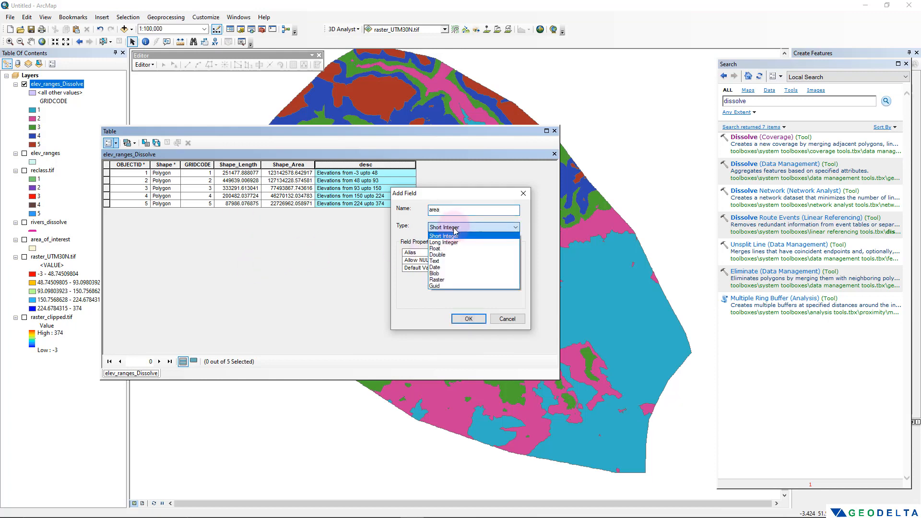
left_click(463, 255)
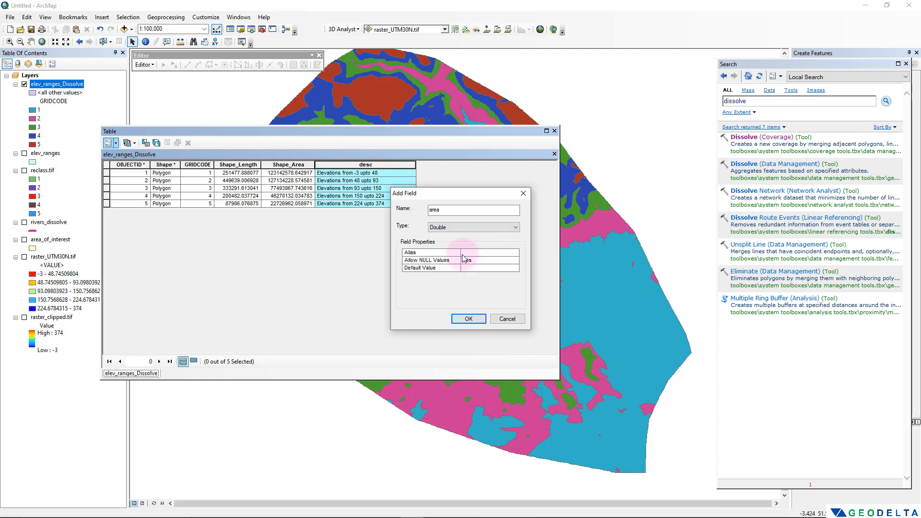
left_click(468, 319)
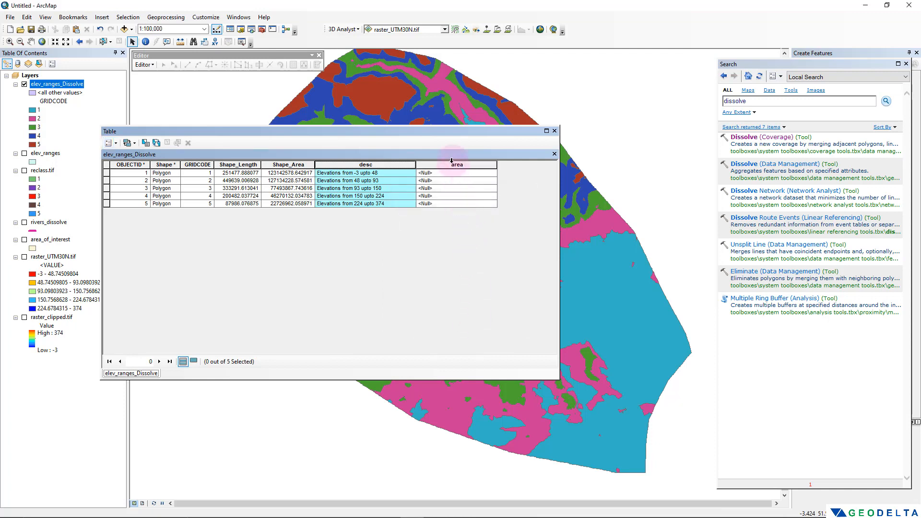
Calculate the geometry of the area field as Area in square kilometers, using the data source's coordinate system, and accept calculating outside an edit session.
left_click(451, 162)
right_click(452, 163)
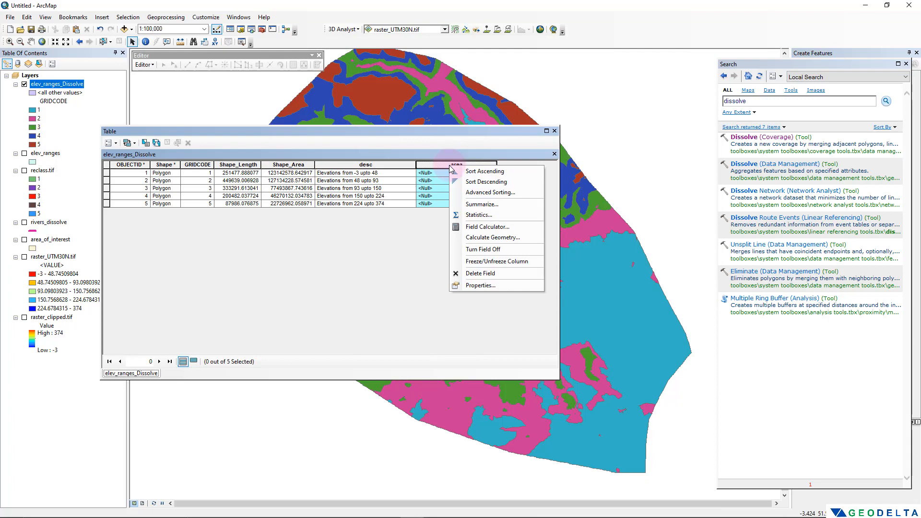
left_click(515, 239)
left_click(439, 284)
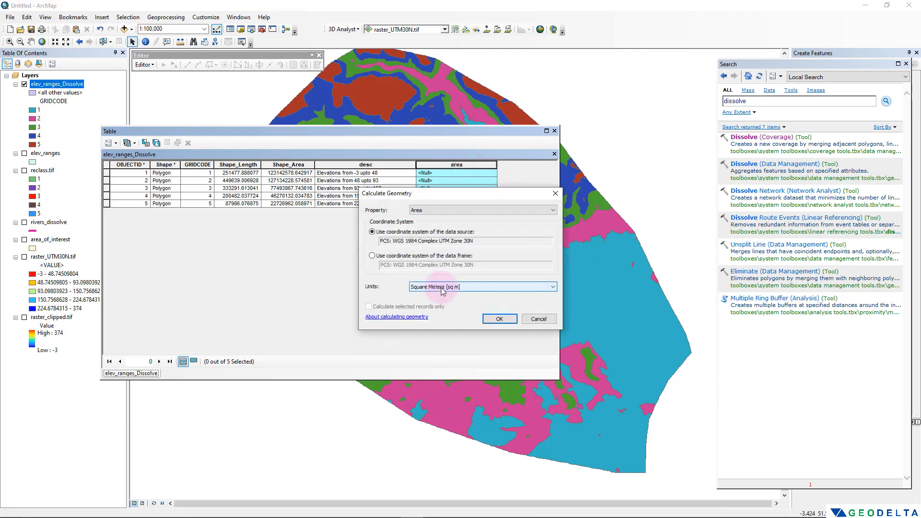
left_click(443, 288)
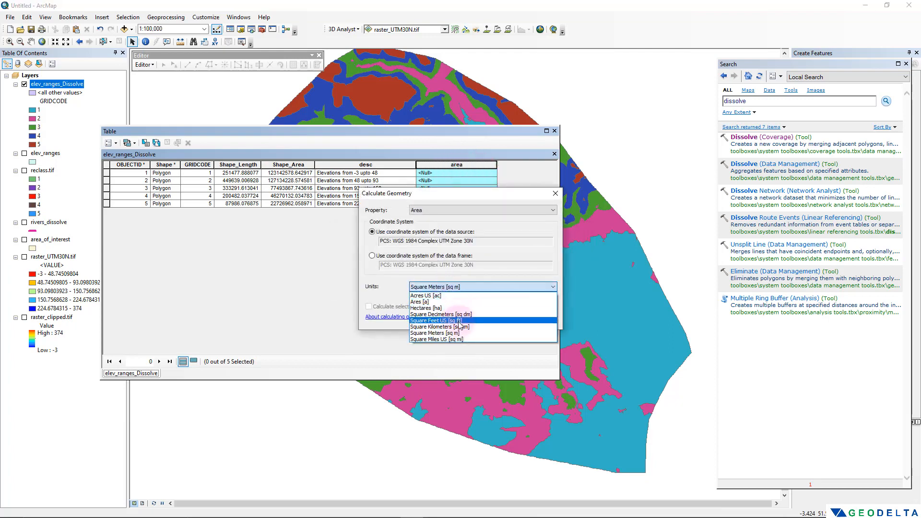
left_click(457, 327)
left_click(441, 211)
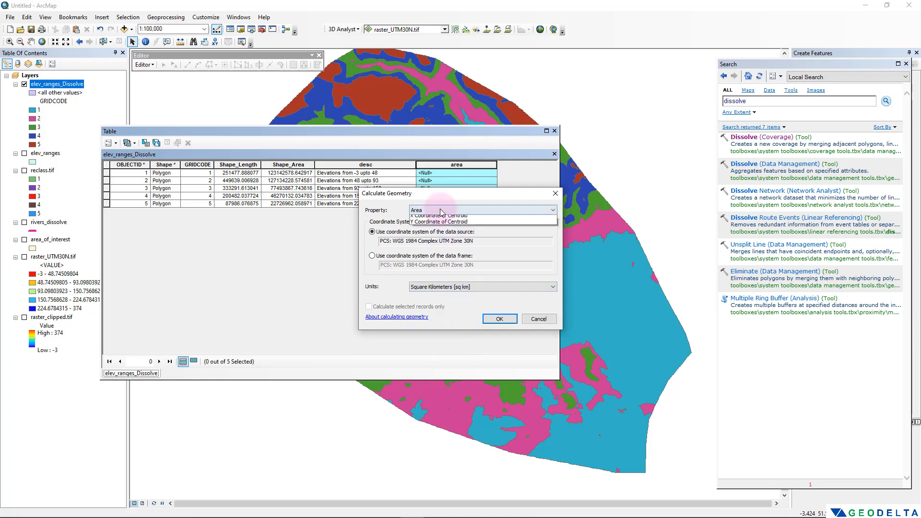
left_click(433, 215)
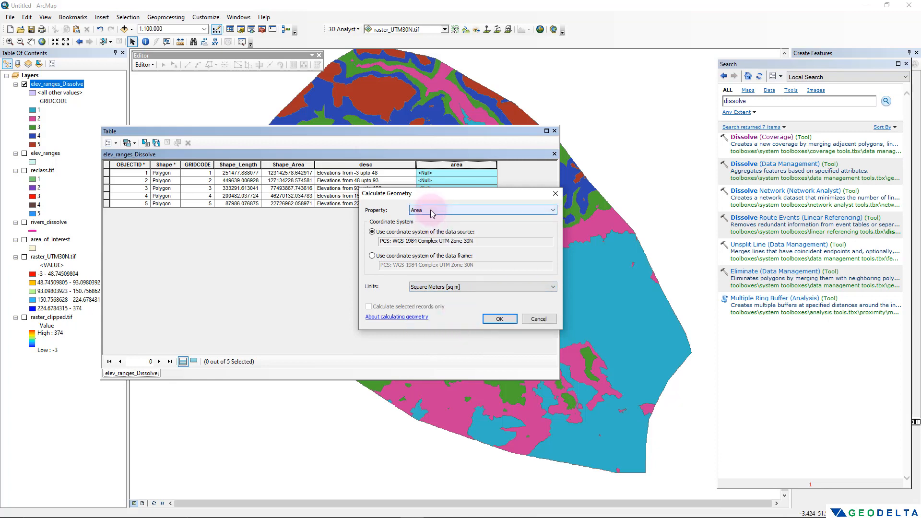
left_click(473, 288)
left_click(469, 330)
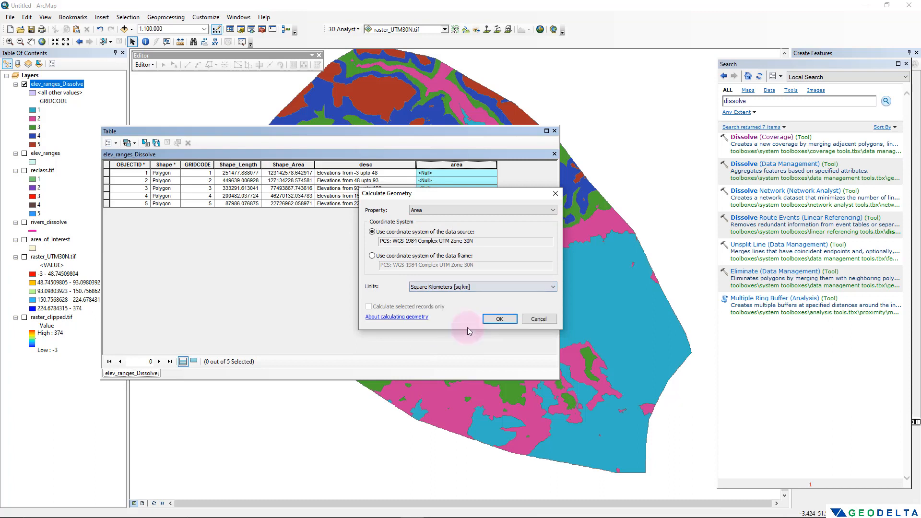
left_click(493, 319)
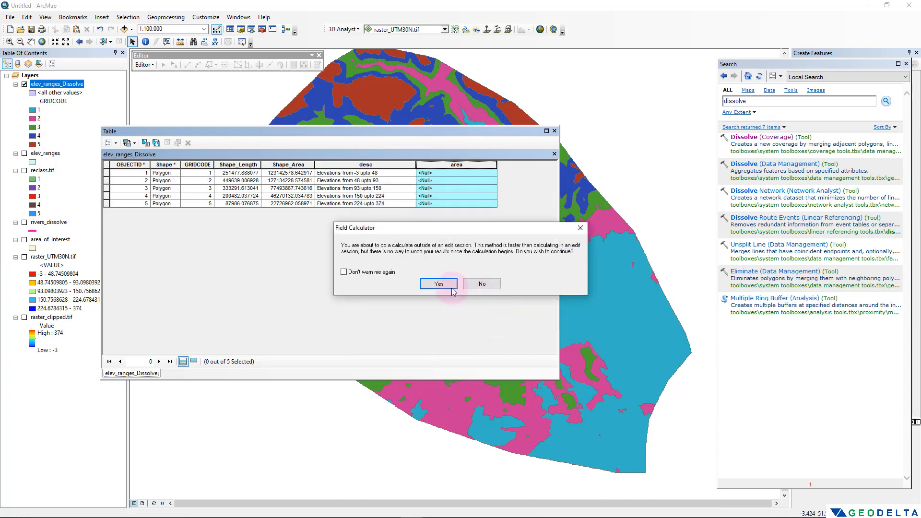
left_click(452, 288)
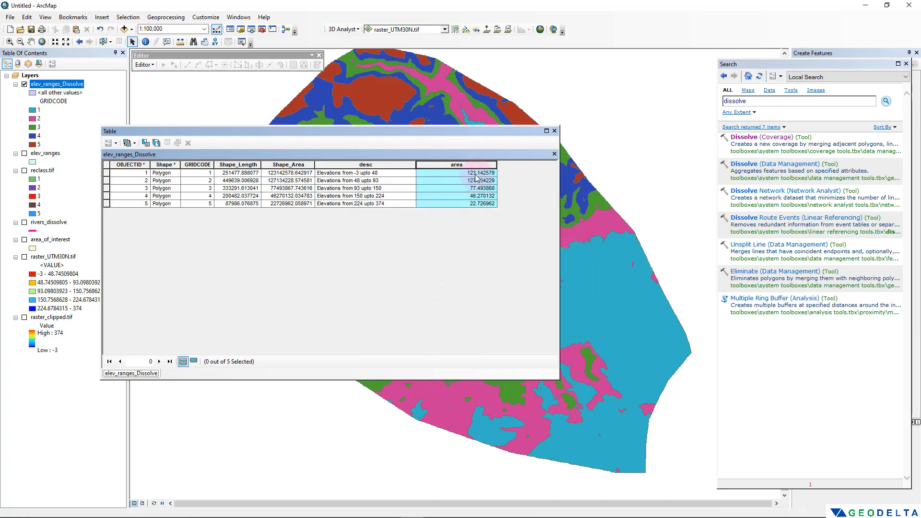
Narrow the elev_ranges_Dissolve table and compare each elevation range's description with its calculated area.
left_click_drag(560, 177, 408, 183)
left_click_drag(247, 350, 370, 350)
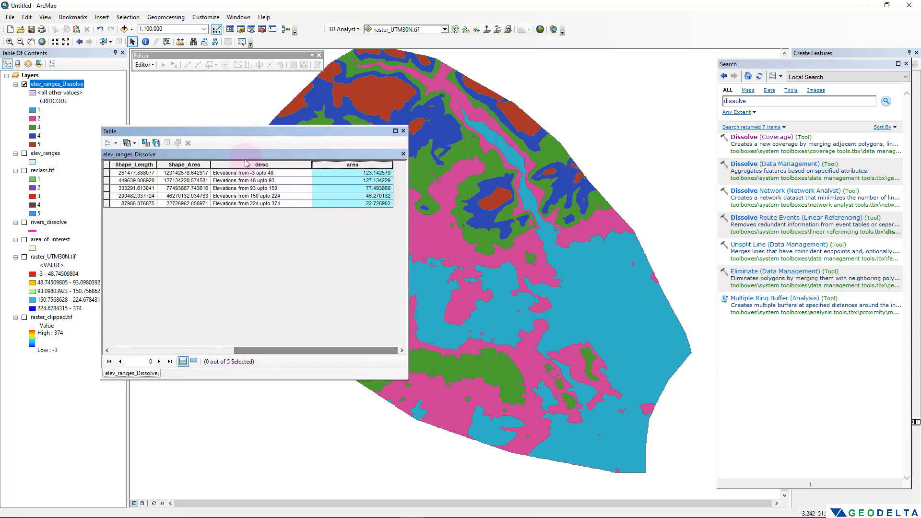
left_click(353, 180)
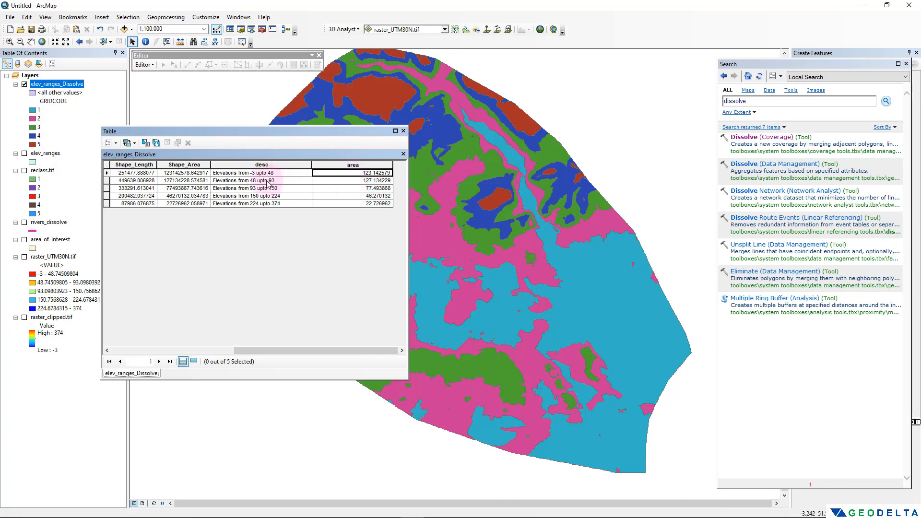
left_click(268, 182)
left_click(351, 181)
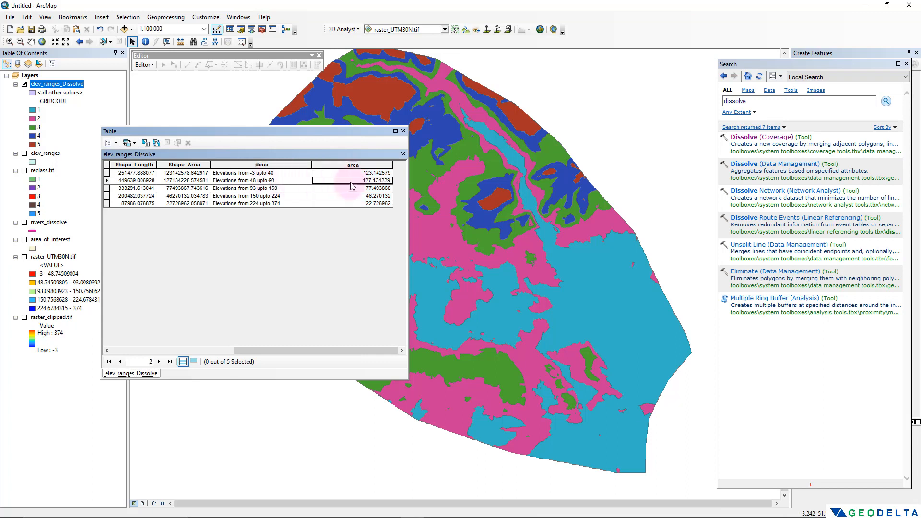
left_click(265, 205)
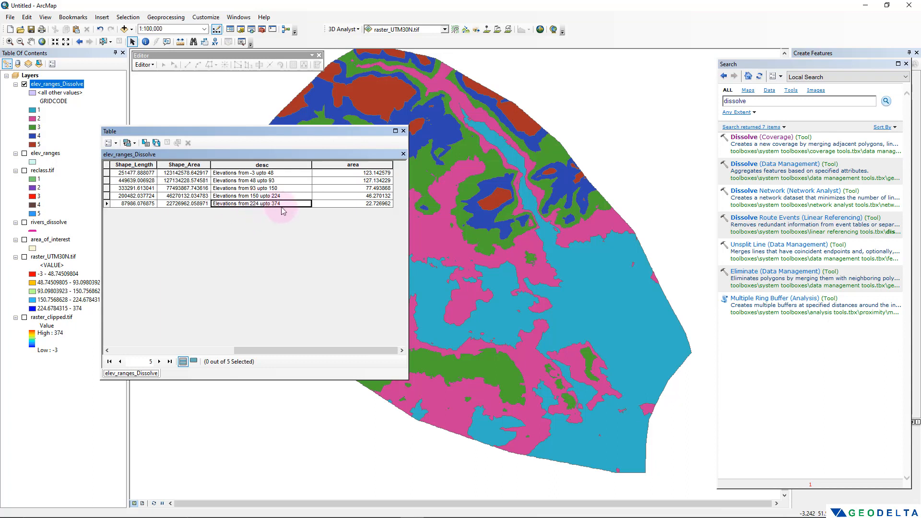
left_click(370, 206)
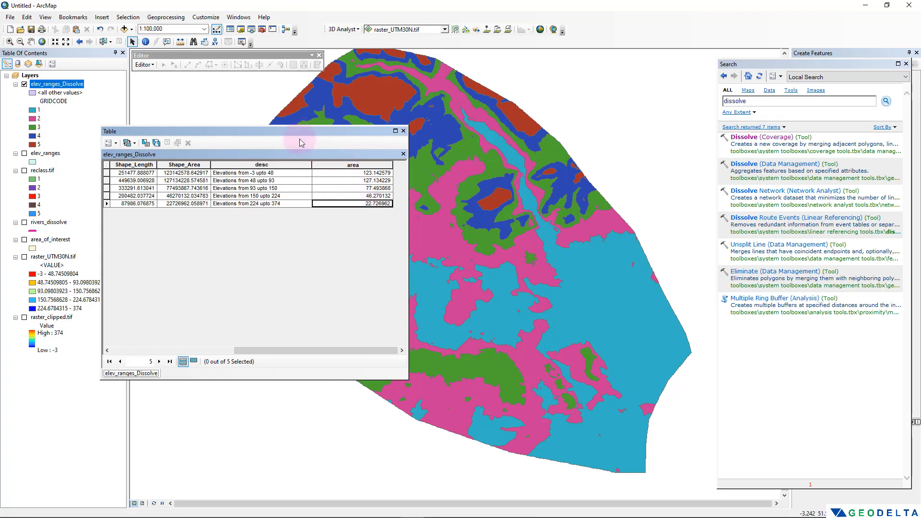
left_click_drag(300, 134, 236, 279)
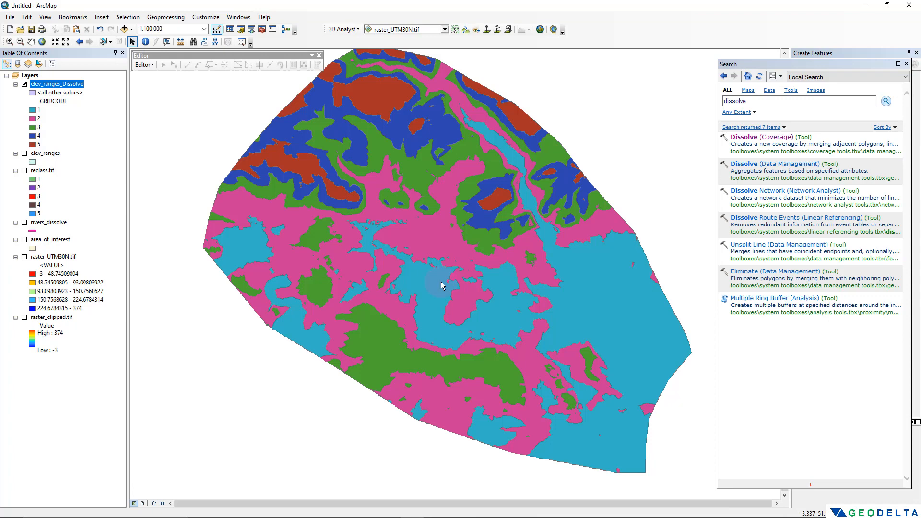
Add the OpenStreetMap basemap beneath the elevation polygons.
scroll(378, 346, "down", 1)
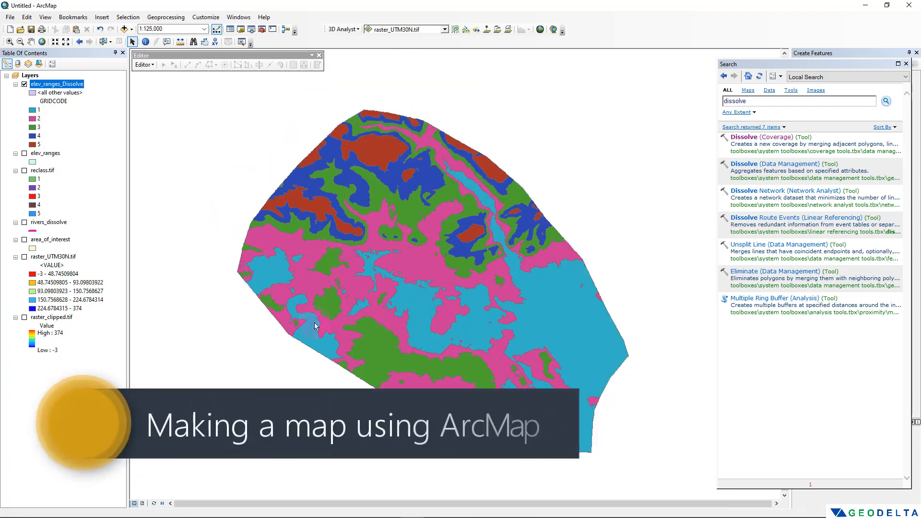
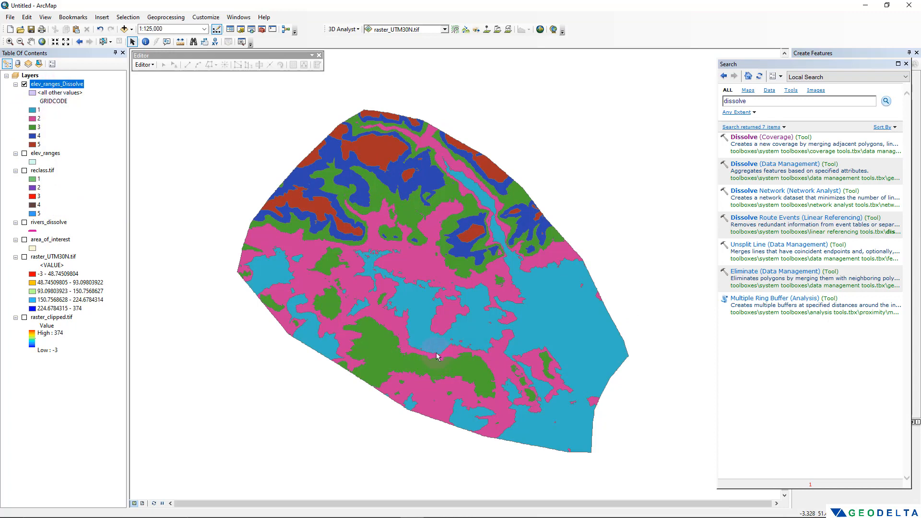
scroll(436, 352, "up", 1)
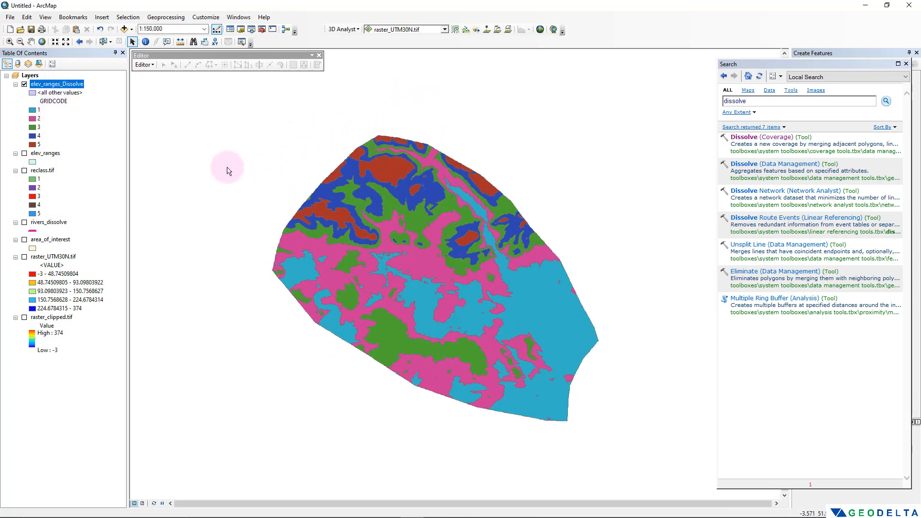
left_click(9, 19)
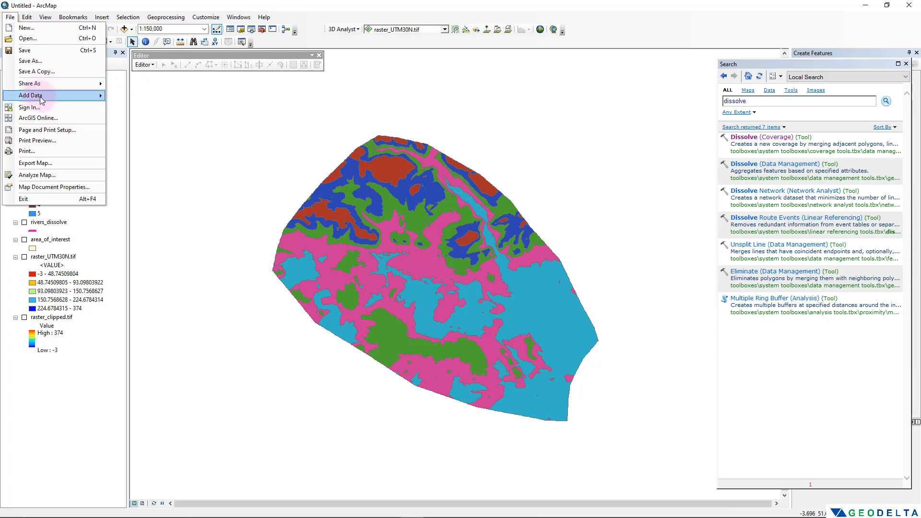
mouse_move(41, 99)
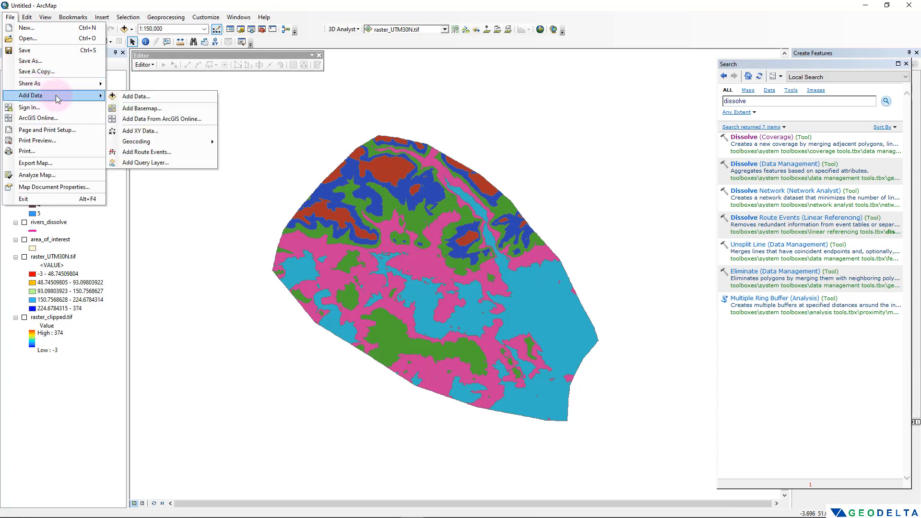
left_click(160, 111)
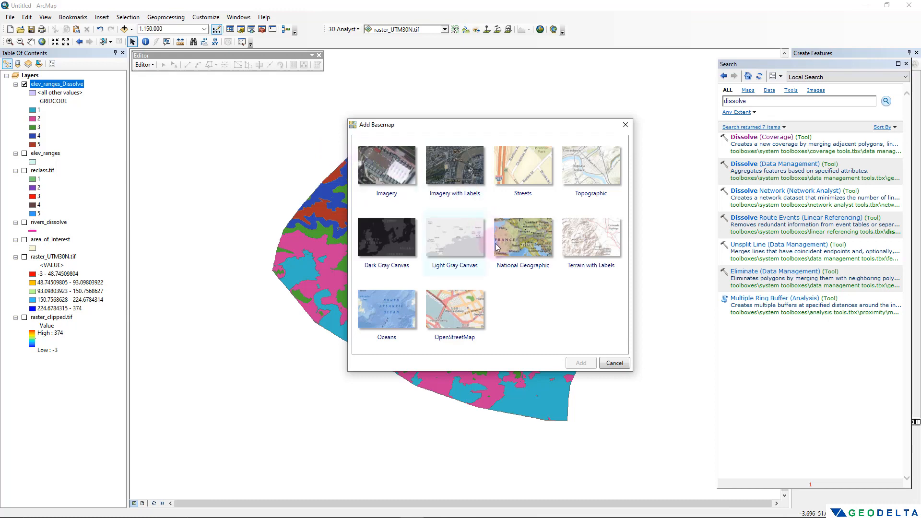
left_click(445, 309)
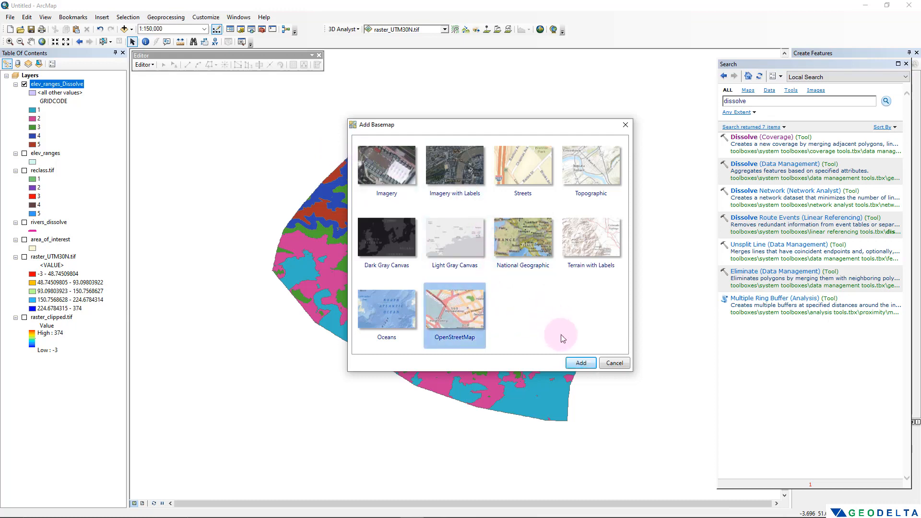
left_click(586, 365)
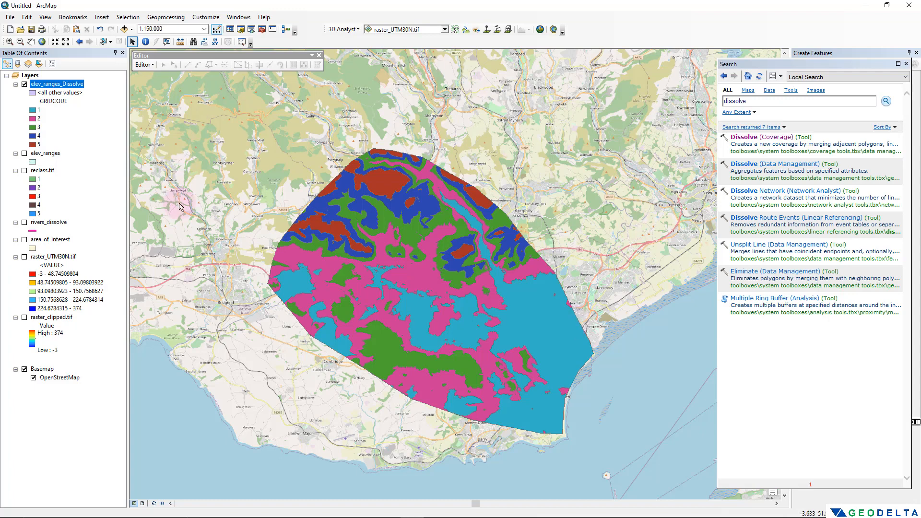
Try 20% transparency on the Basemap group layer, then set it to 40% and close the layer properties.
right_click(45, 369)
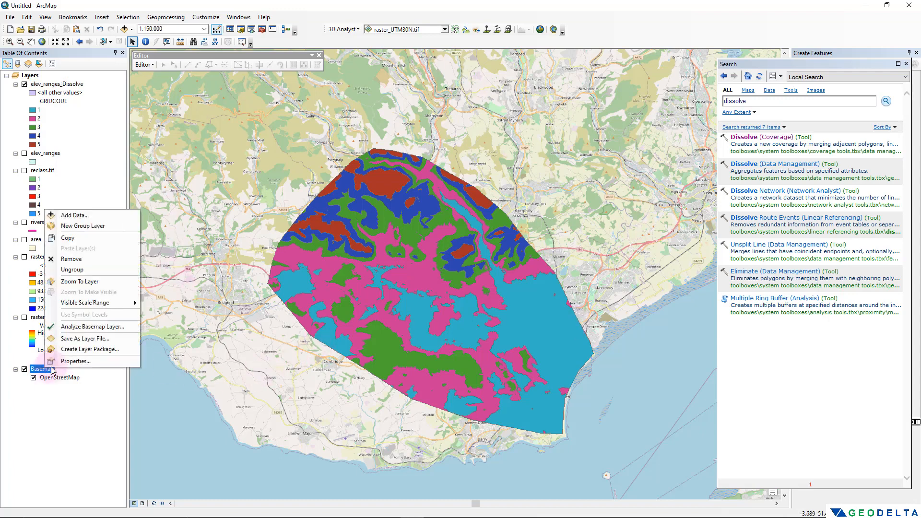
left_click(77, 360)
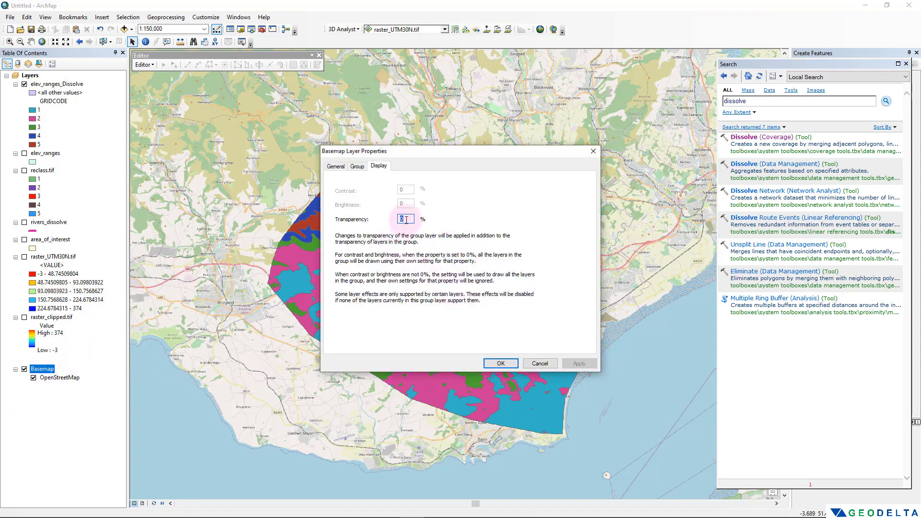
left_click_drag(409, 219, 387, 221)
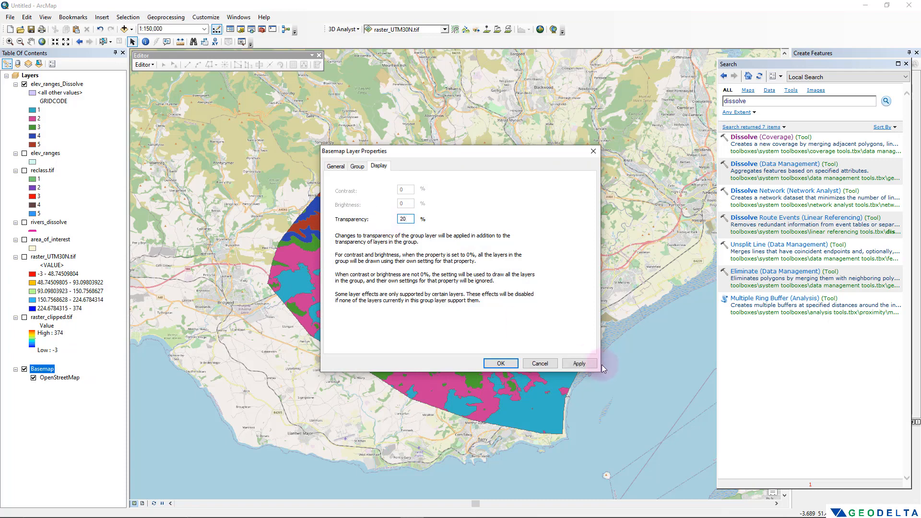
left_click(579, 363)
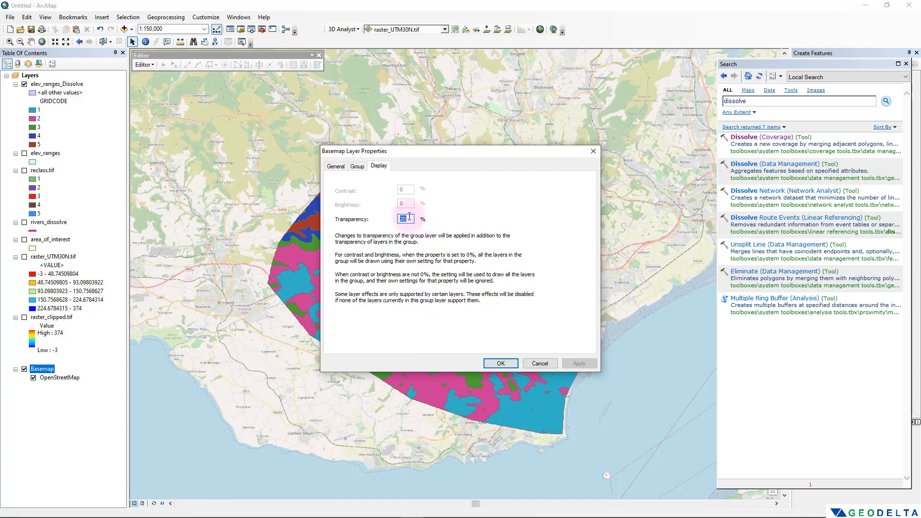
type("35")
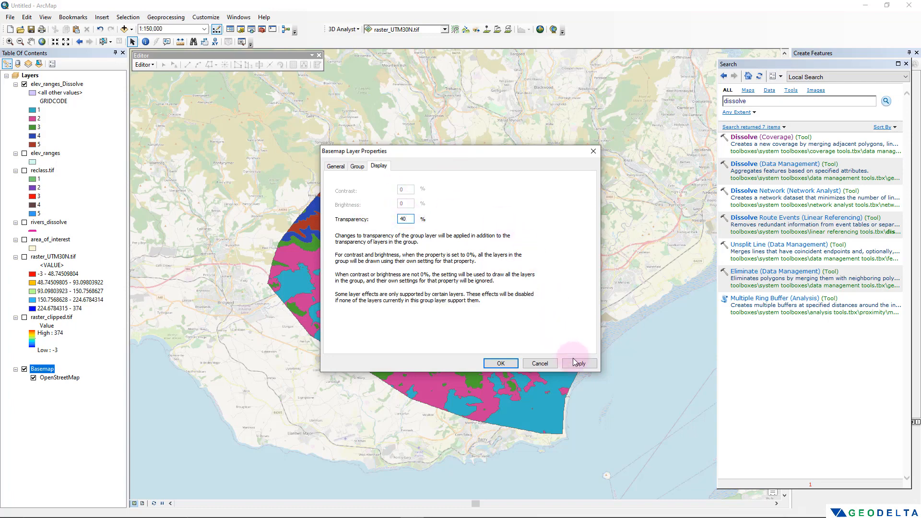
left_click(501, 364)
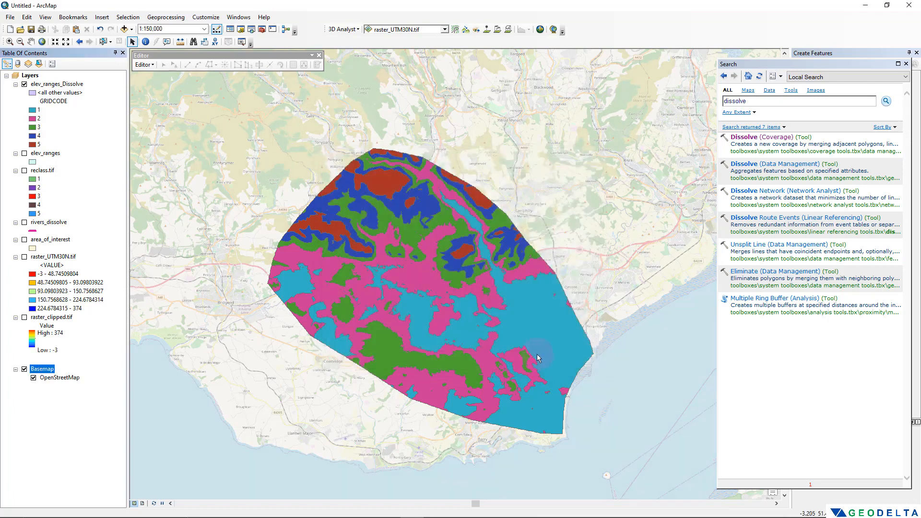
Switch to the page layout view and change the layout to the ISO A4 Landscape template.
left_click_drag(537, 354, 499, 344)
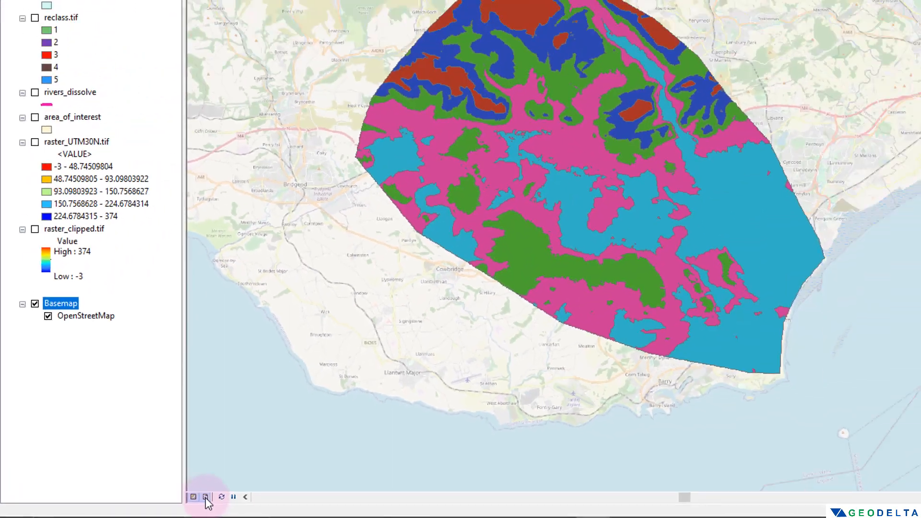
left_click(461, 472)
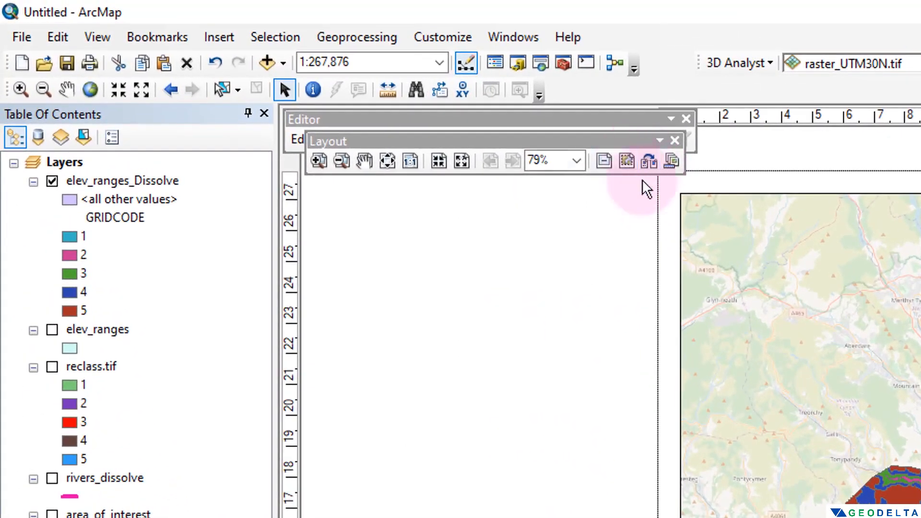
left_click(650, 165)
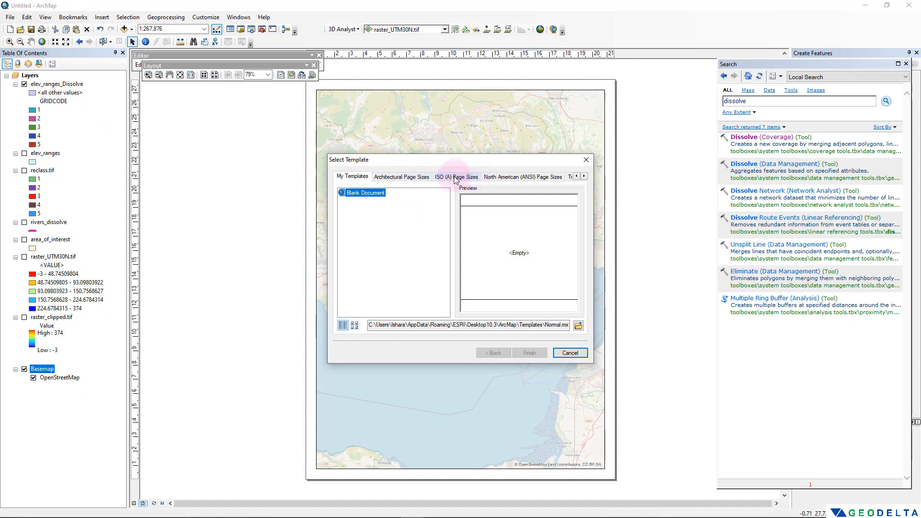
left_click(456, 177)
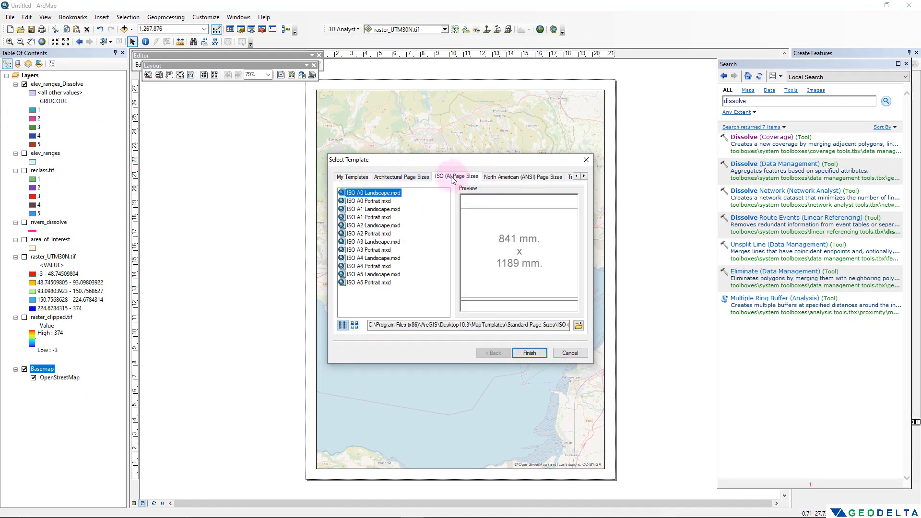
left_click(367, 259)
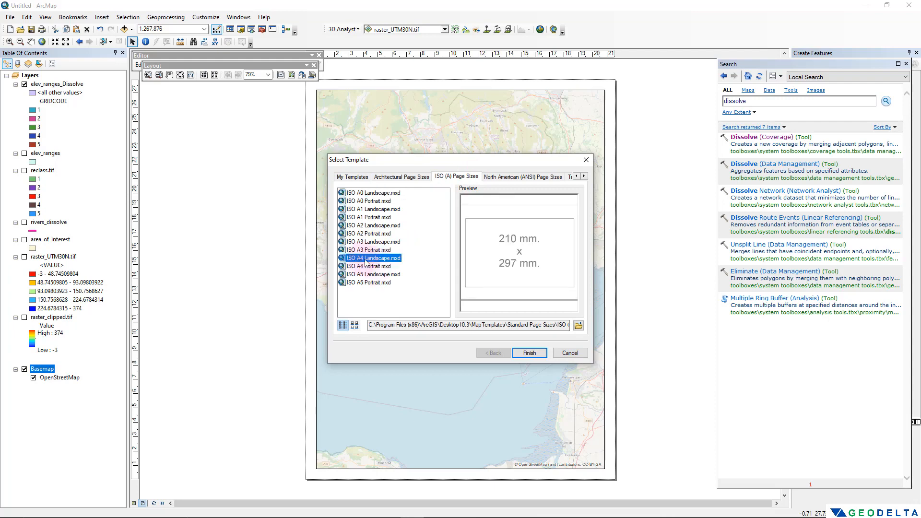
left_click(530, 353)
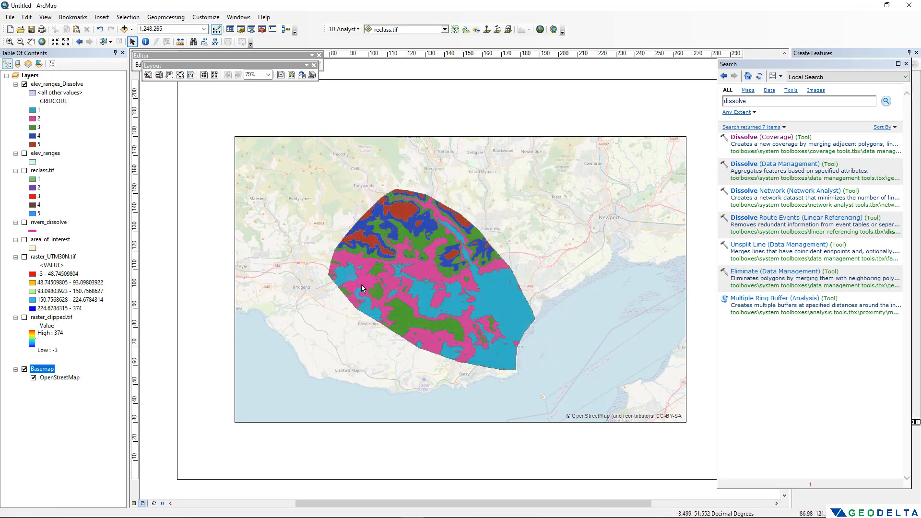
scroll(368, 178, "up", 1)
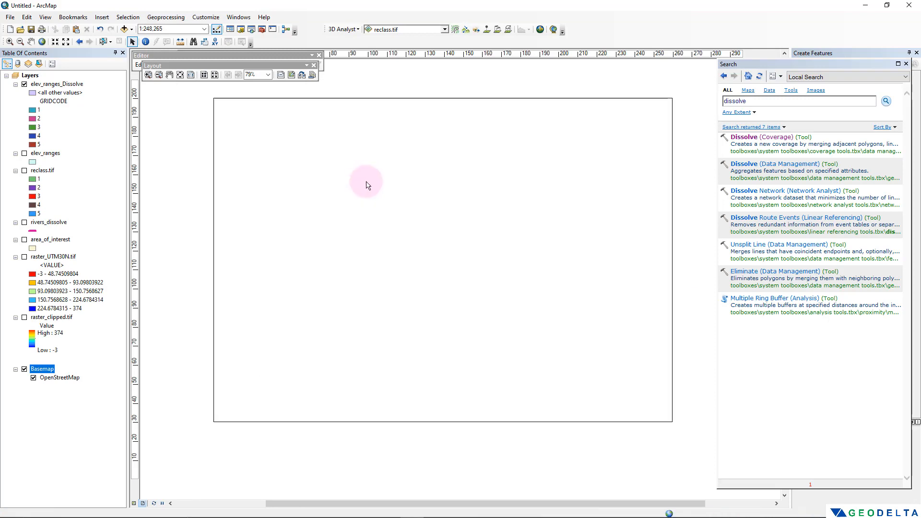
Resize the data frame so that it nearly fills the A4 landscape page.
left_click(319, 170)
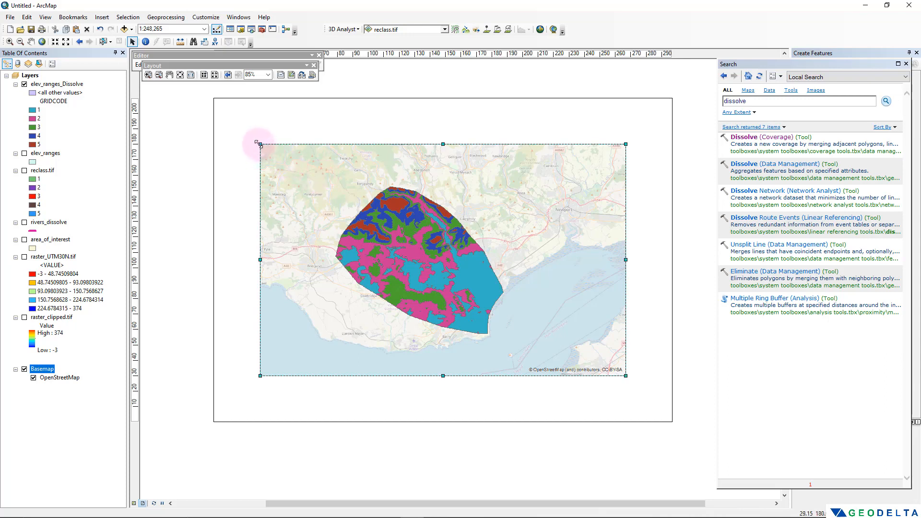
left_click_drag(260, 144, 218, 102)
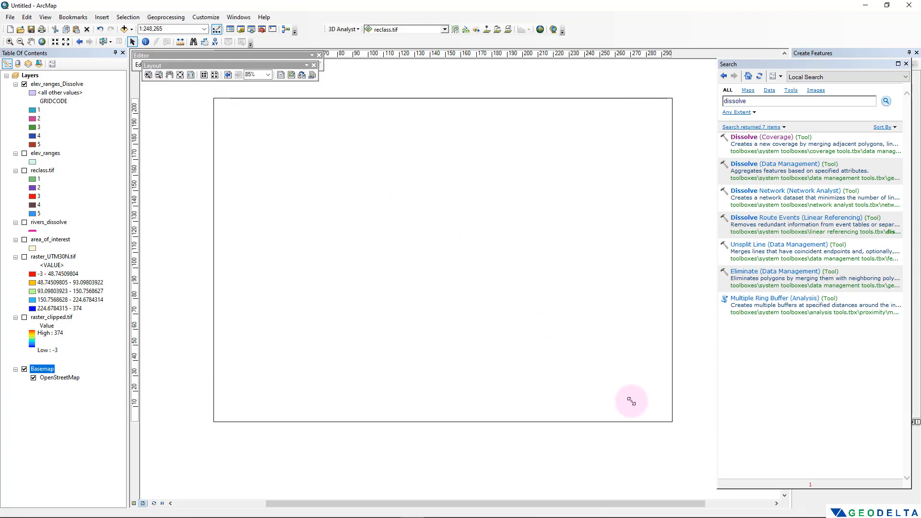
left_click_drag(654, 396, 668, 420)
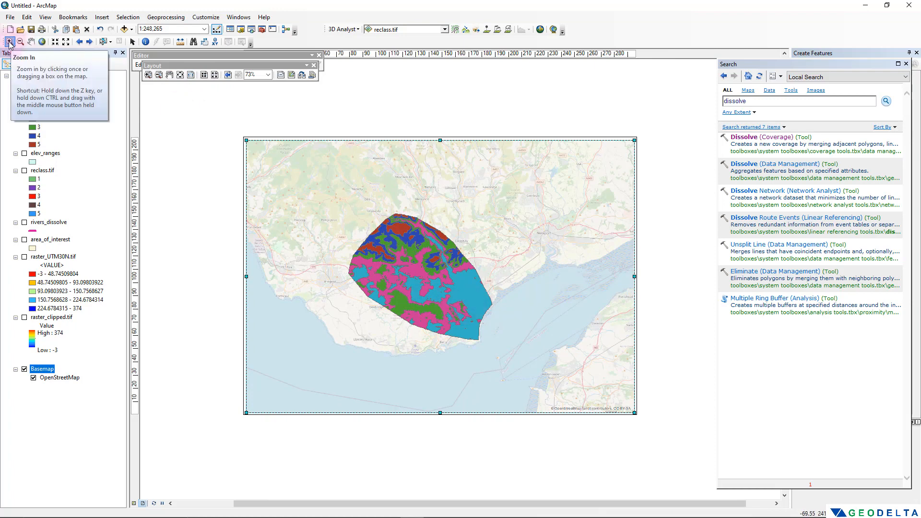
Enlarge the map within the data frame to about 1:145,000 and shift the elevation polygons toward the frame's lower-right part.
left_click_drag(326, 202, 555, 353)
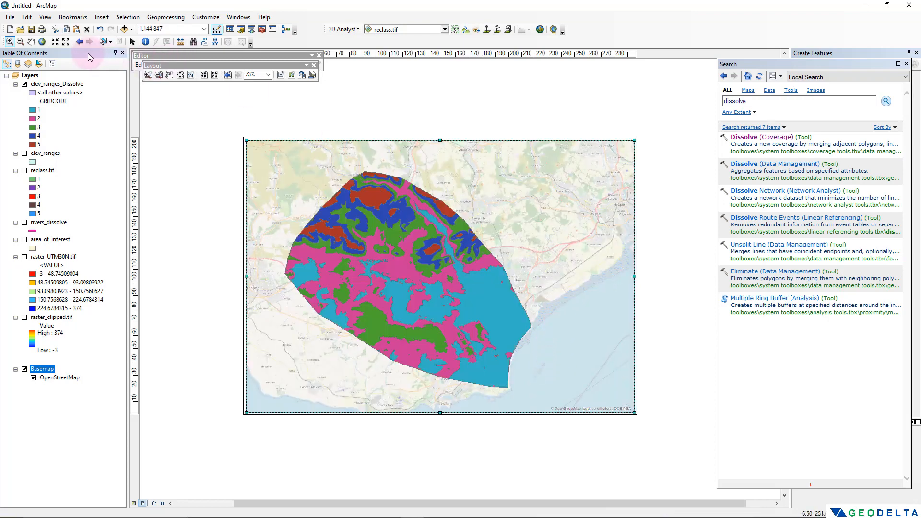
left_click(31, 42)
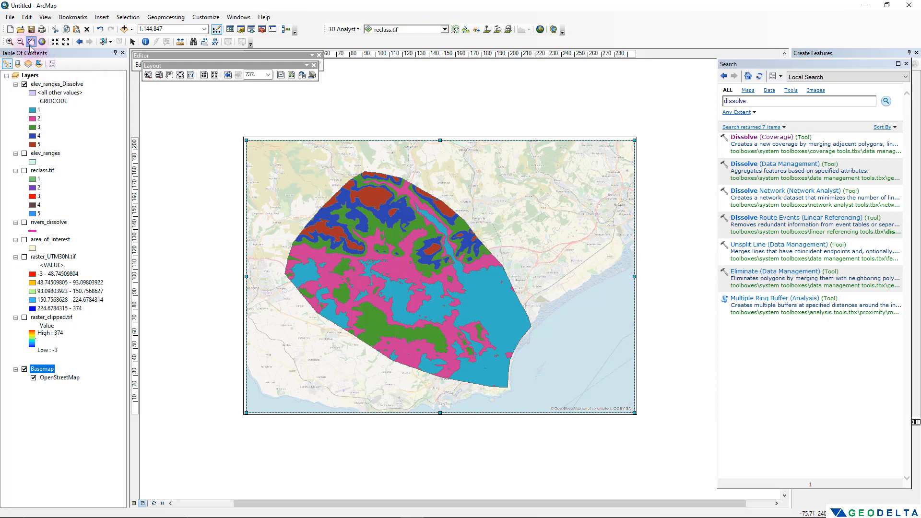
left_click_drag(364, 269, 467, 277)
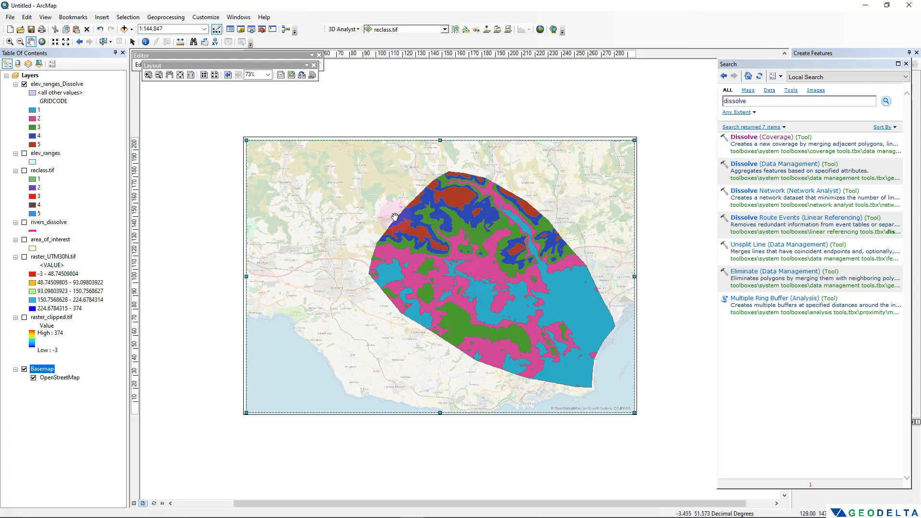
left_click_drag(487, 284, 488, 299)
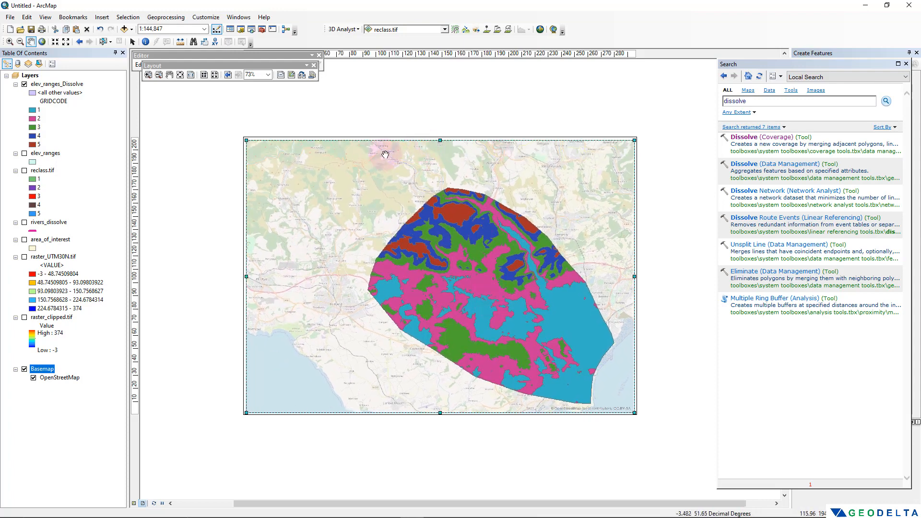
left_click_drag(436, 320, 432, 323)
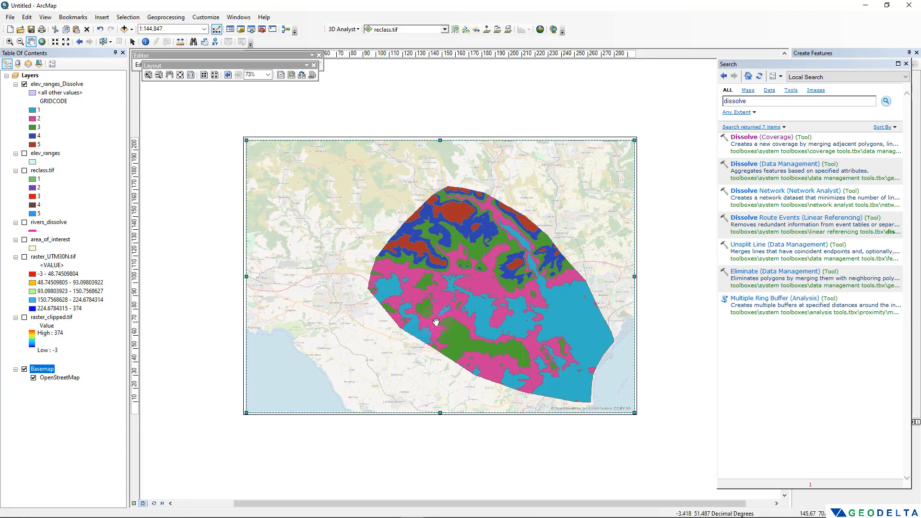
Stretch the data frame's edges outward to meet the page border on all sides.
left_click(133, 41)
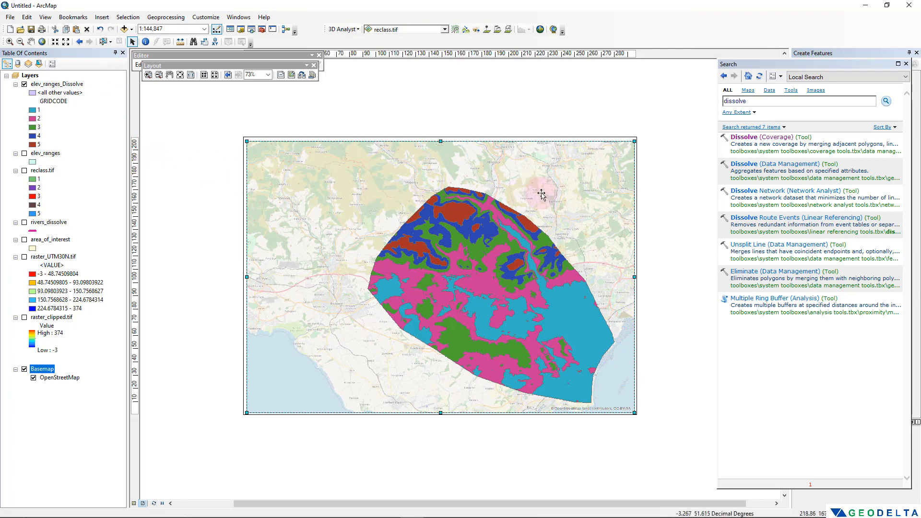
left_click_drag(440, 142, 442, 138)
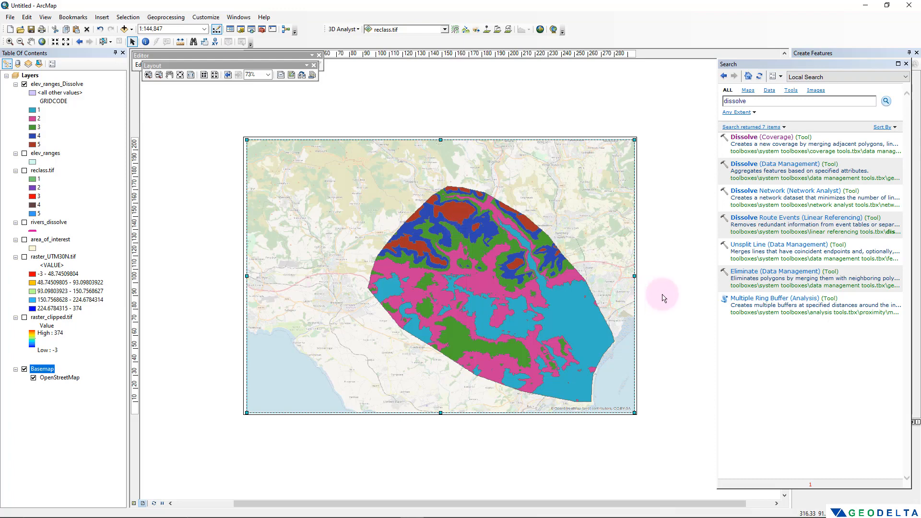
left_click_drag(245, 276, 242, 276)
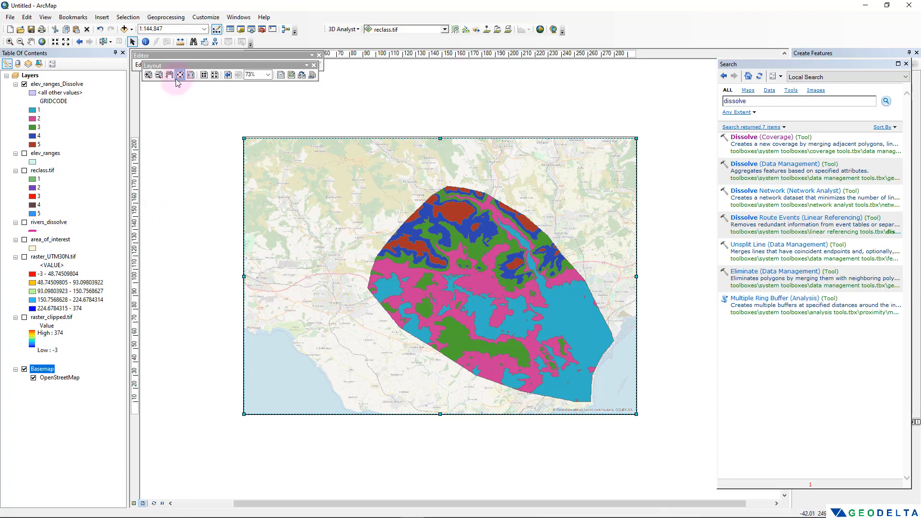
Insert an ESRI North 3 north arrow, place it in the map's upper-right corner and enlarge it.
left_click(102, 19)
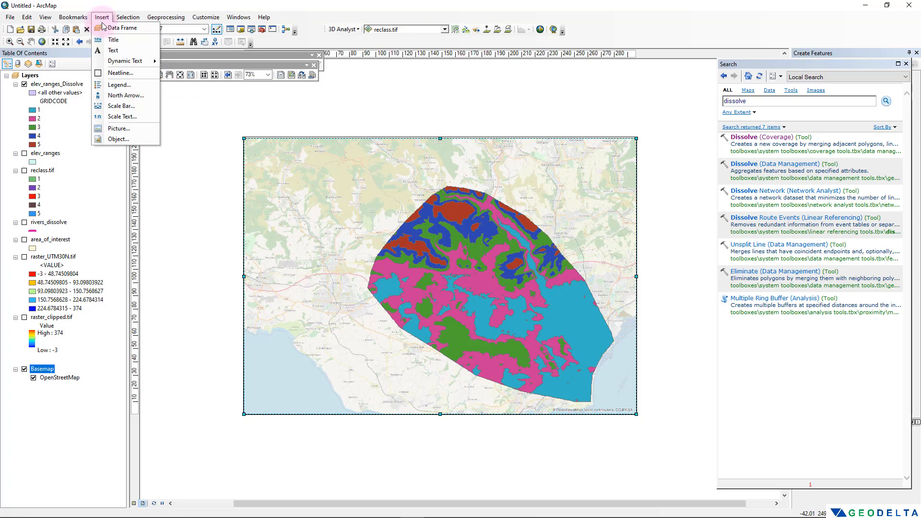
left_click(126, 95)
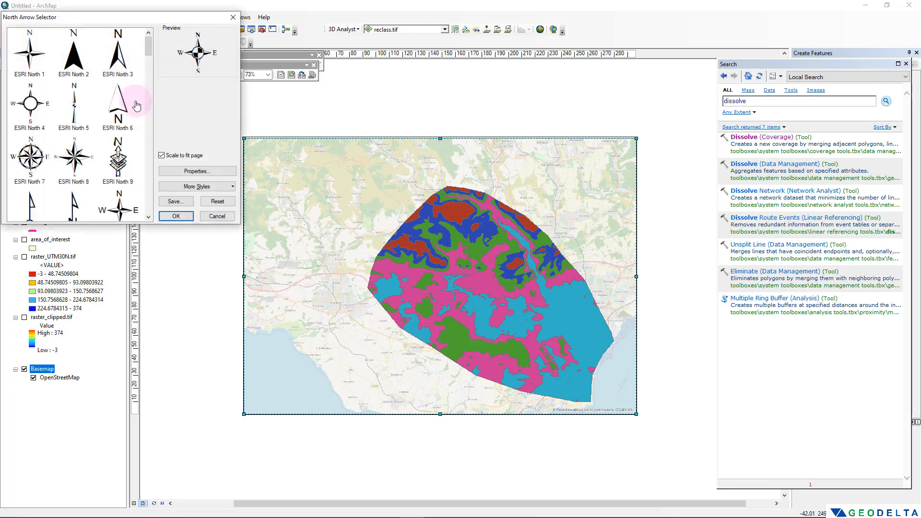
mouse_move(149, 44)
left_mouse_down()
mouse_move(139, 205)
mouse_move(144, 38)
left_mouse_up()
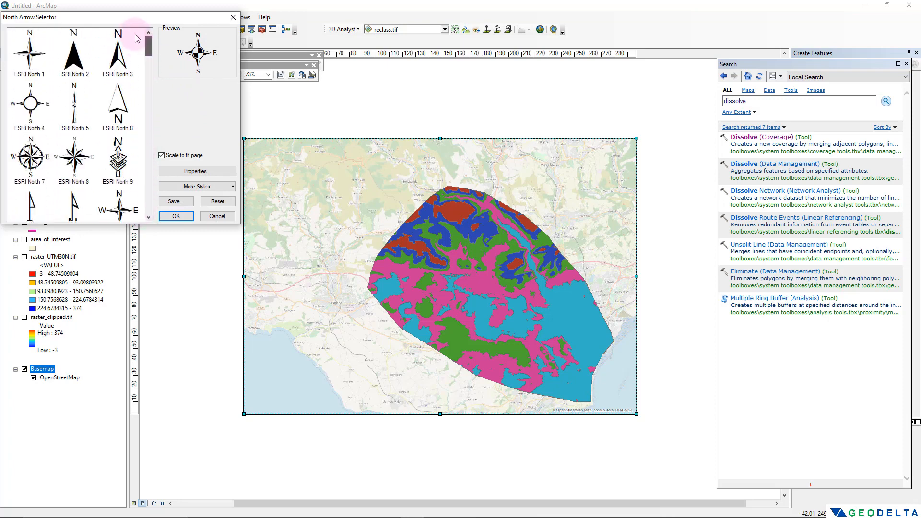
left_click(118, 55)
left_click(177, 216)
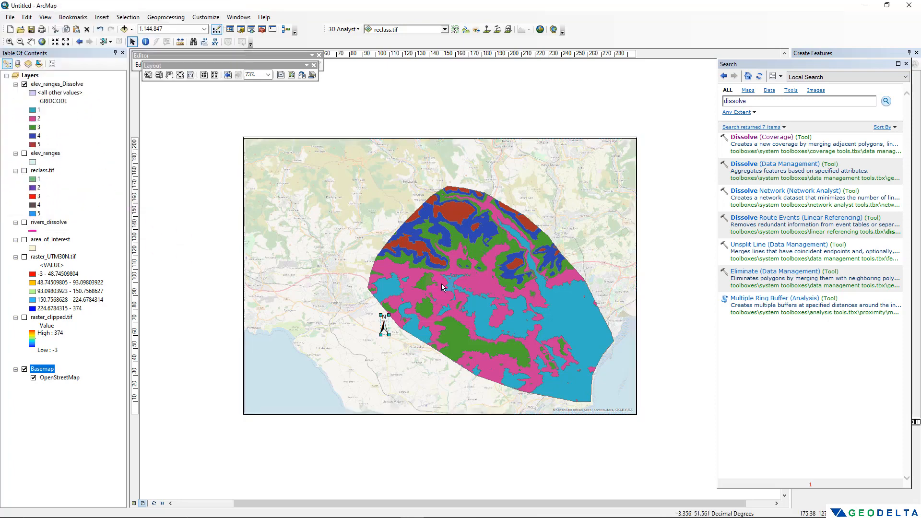
left_click_drag(384, 328, 612, 166)
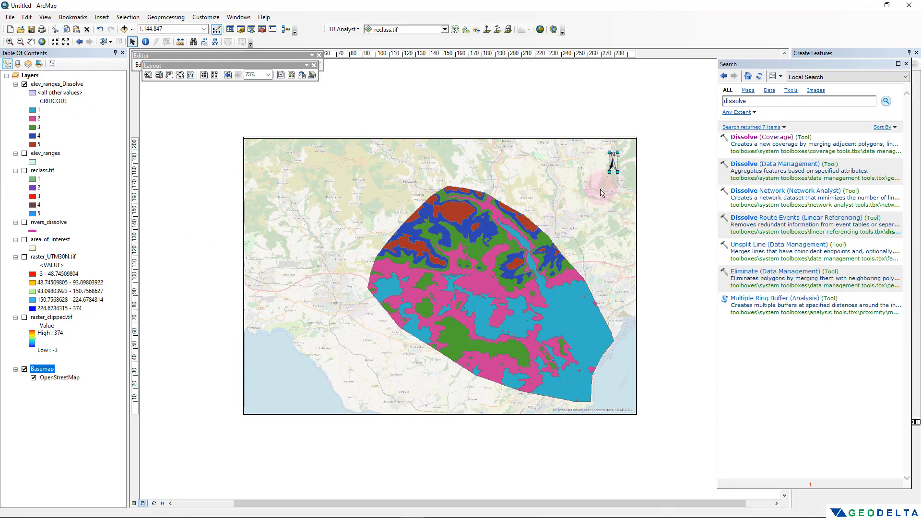
left_click(669, 194)
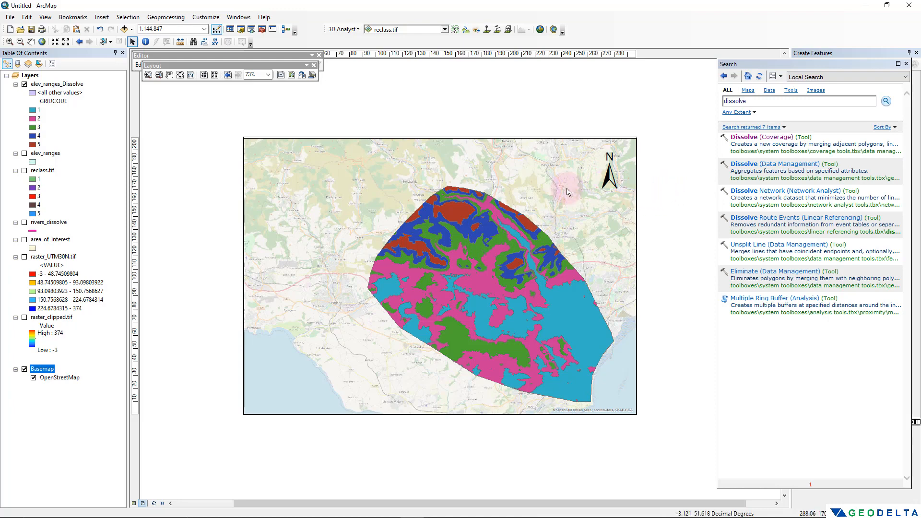
Insert a Double Alternating Scale Bar 1 Metric in kilometers and place it in the map's lower-left corner, stretched to 16 km.
left_click(106, 20)
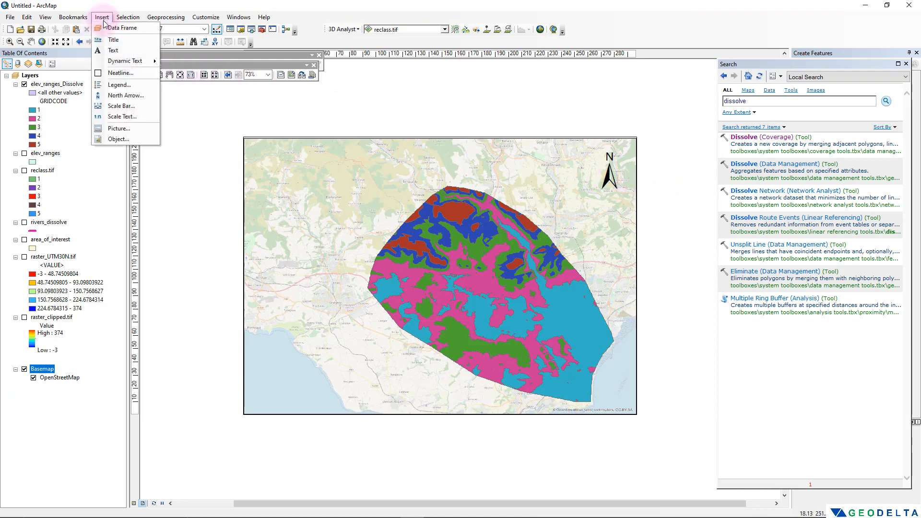
left_click(135, 106)
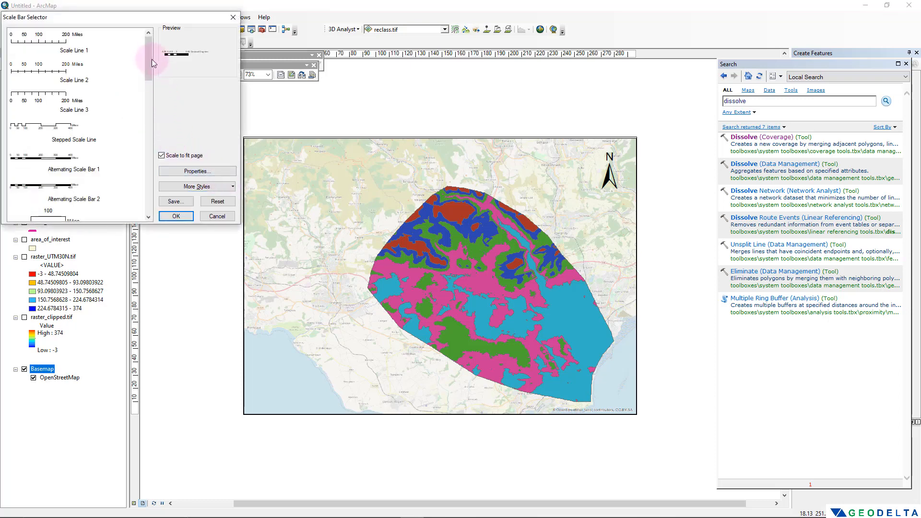
left_click_drag(149, 59, 144, 178)
left_click(61, 171)
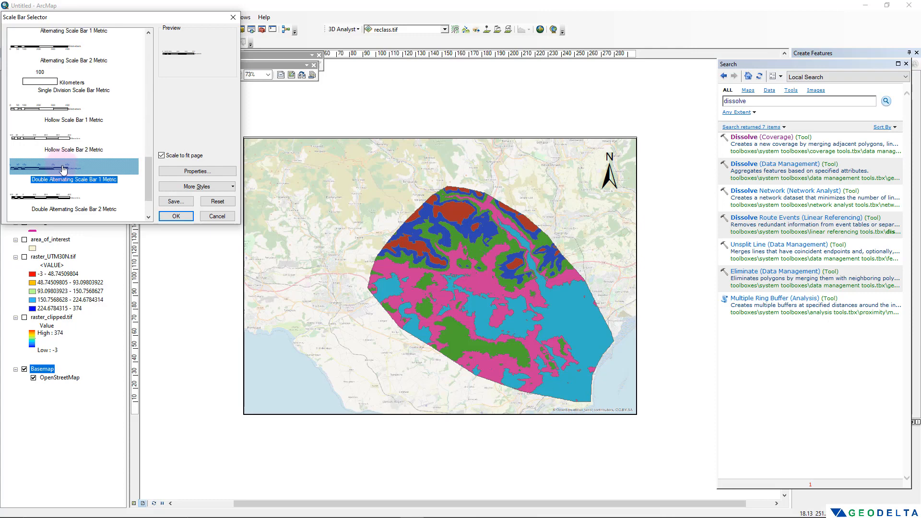
left_click(182, 172)
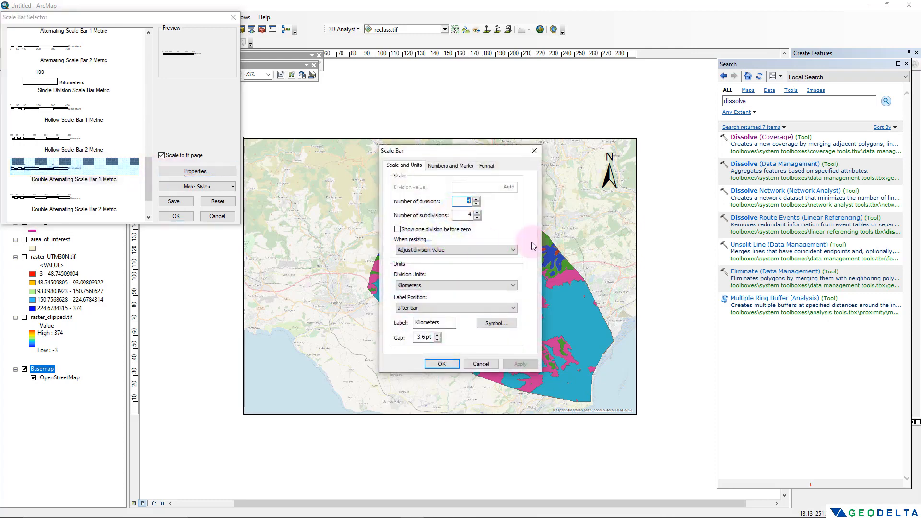
left_click(450, 165)
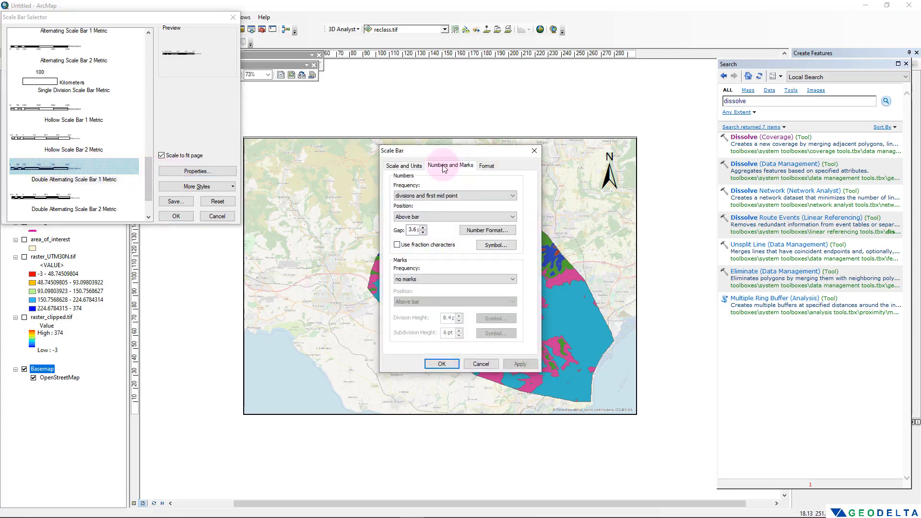
left_click(406, 165)
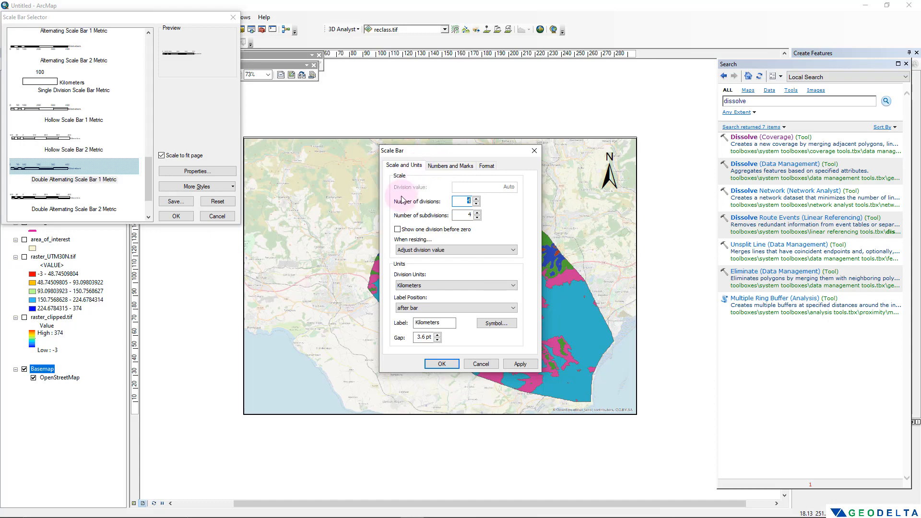
left_click(533, 151)
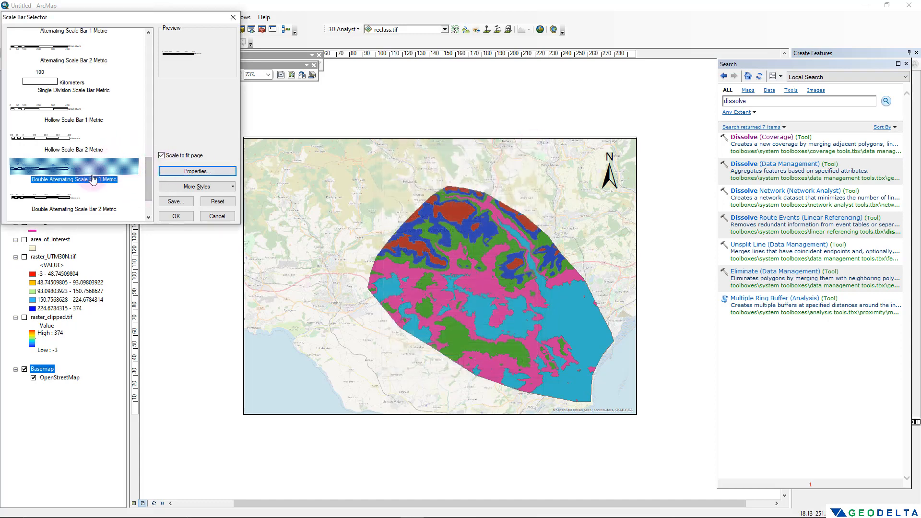
left_click(180, 218)
left_click_drag(468, 284, 425, 392)
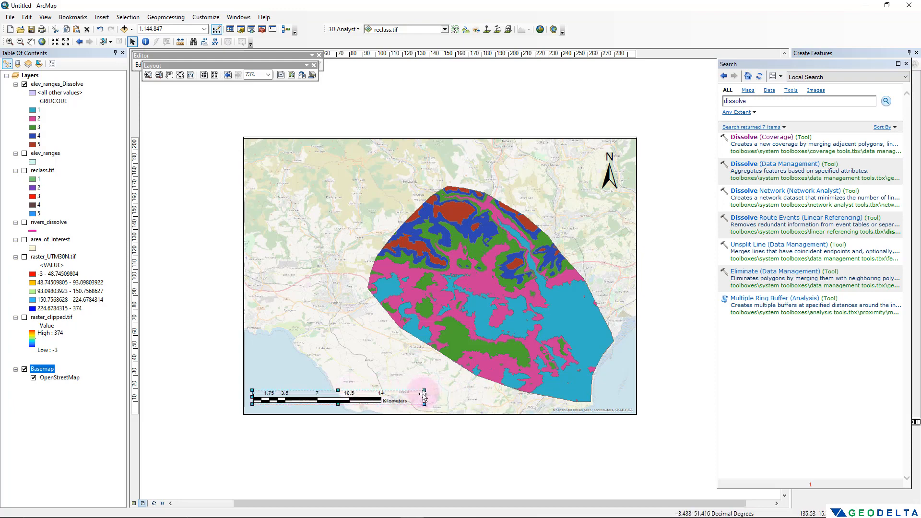
left_click_drag(424, 394, 397, 394)
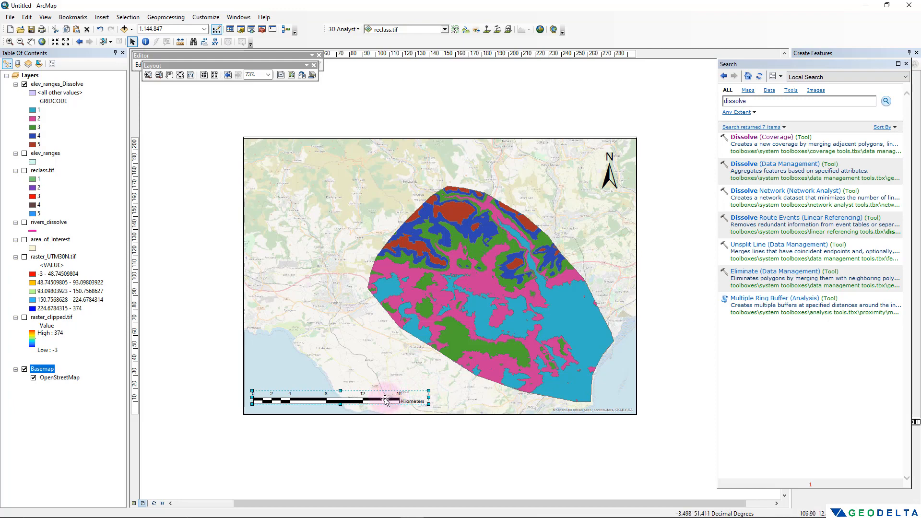
Format the scale bar's text as 12-point bold Arial and lengthen the bar to 20 km.
double_click(385, 399)
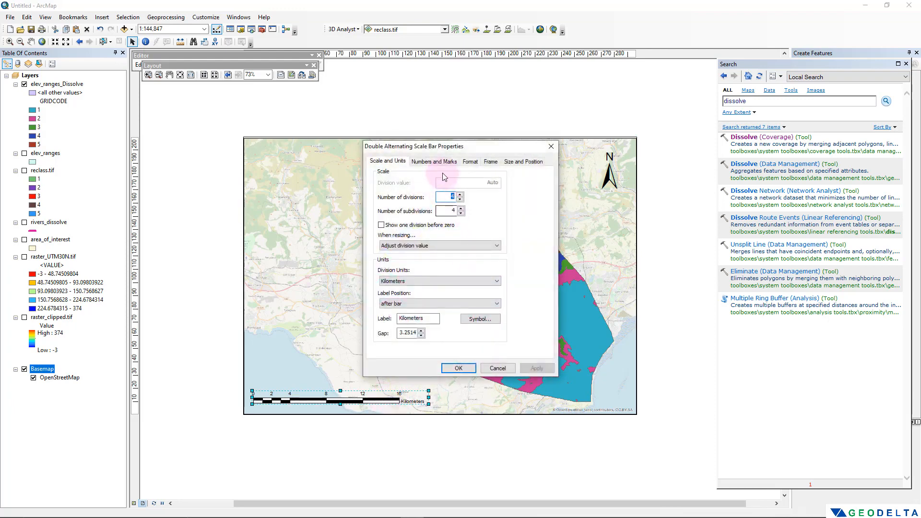
left_click_drag(488, 148, 674, 157)
left_click(659, 170)
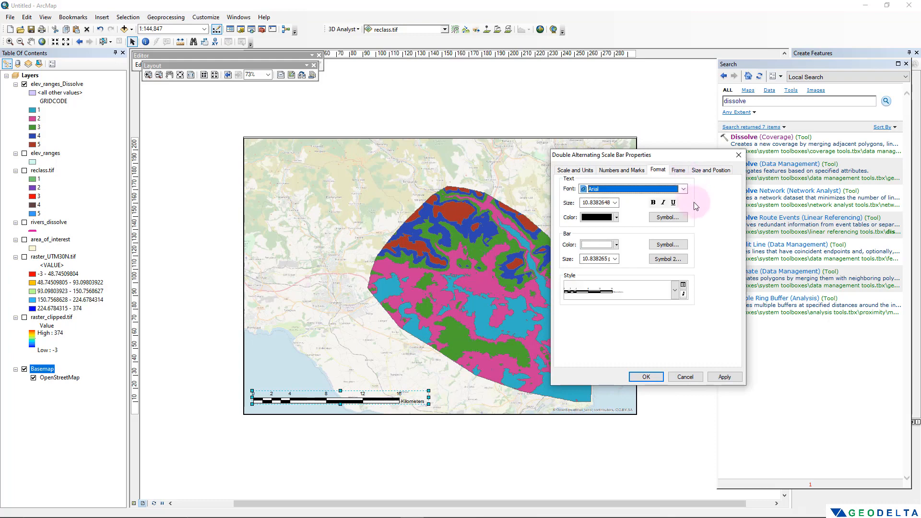
left_click(615, 202)
left_click(604, 262)
left_click(653, 202)
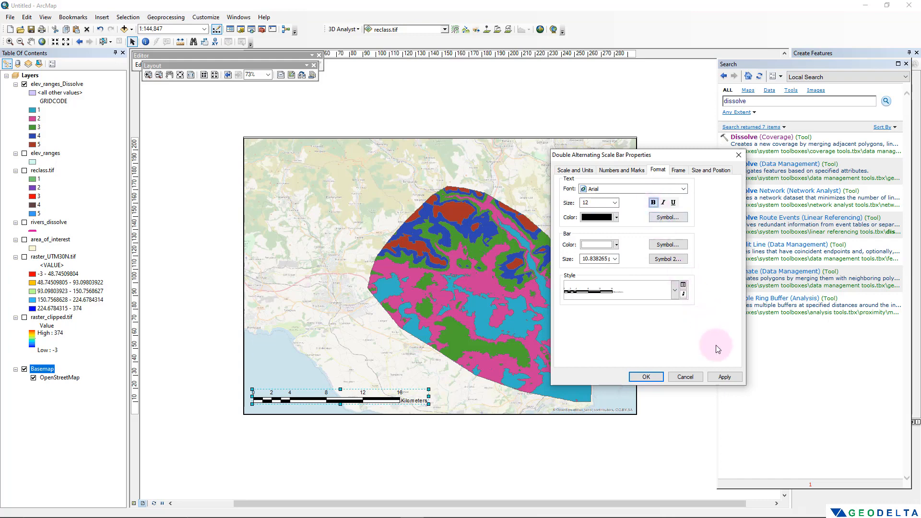
left_click(722, 377)
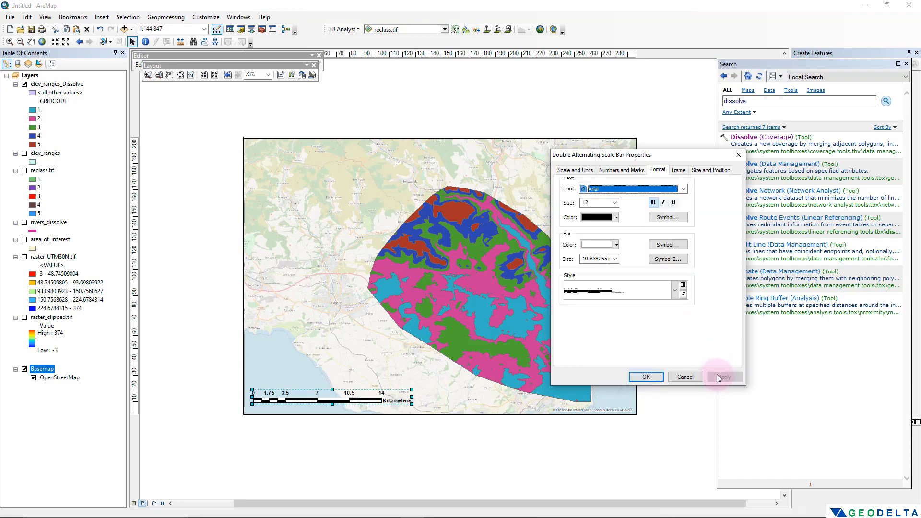
left_click(646, 377)
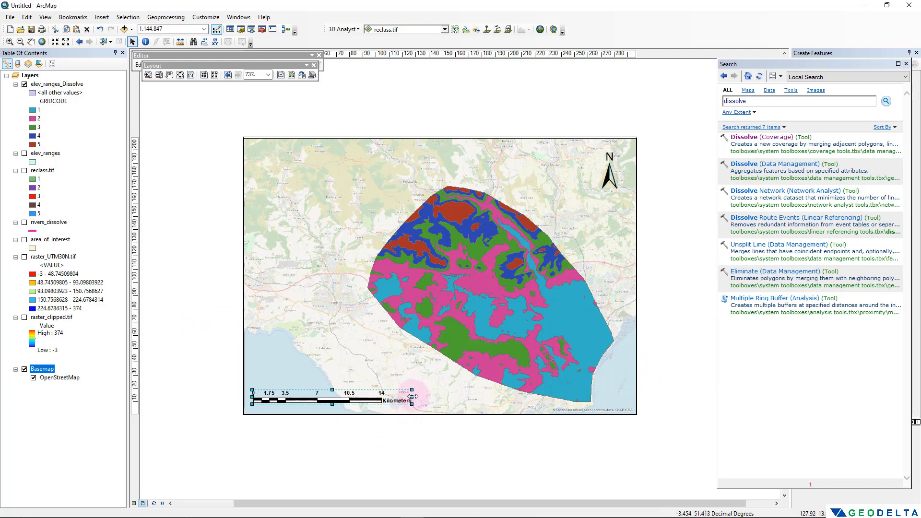
left_click_drag(412, 397, 453, 399)
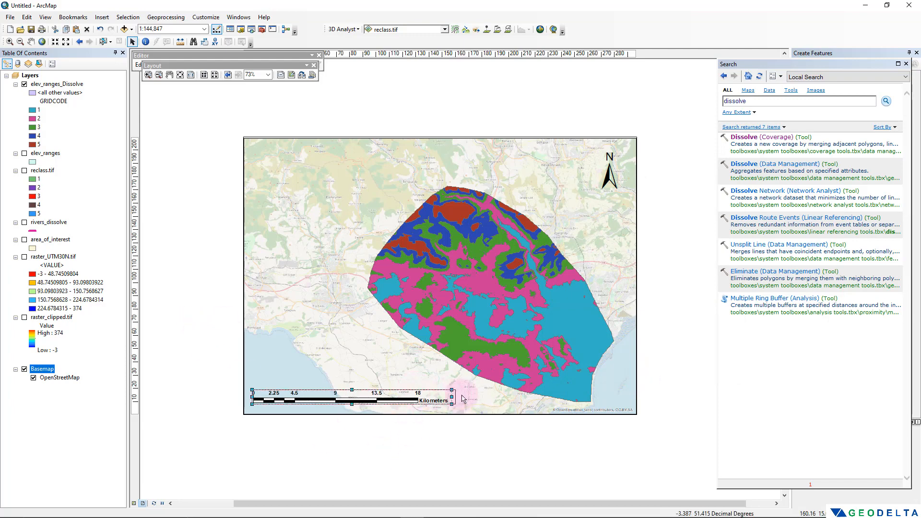
left_click(211, 357)
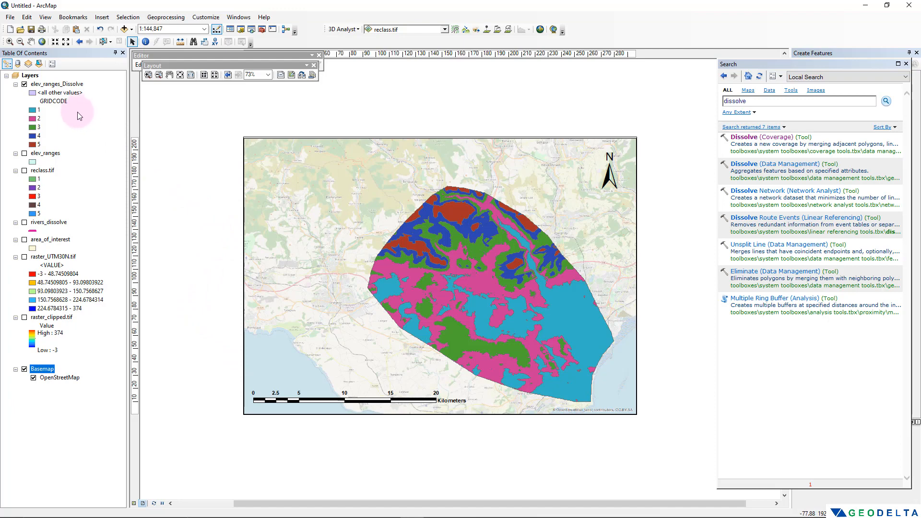
Start a one-column legend with elev_ranges_Dissolve as its only item, keeping the title Legend in 14-point bold Arial.
left_click(49, 85)
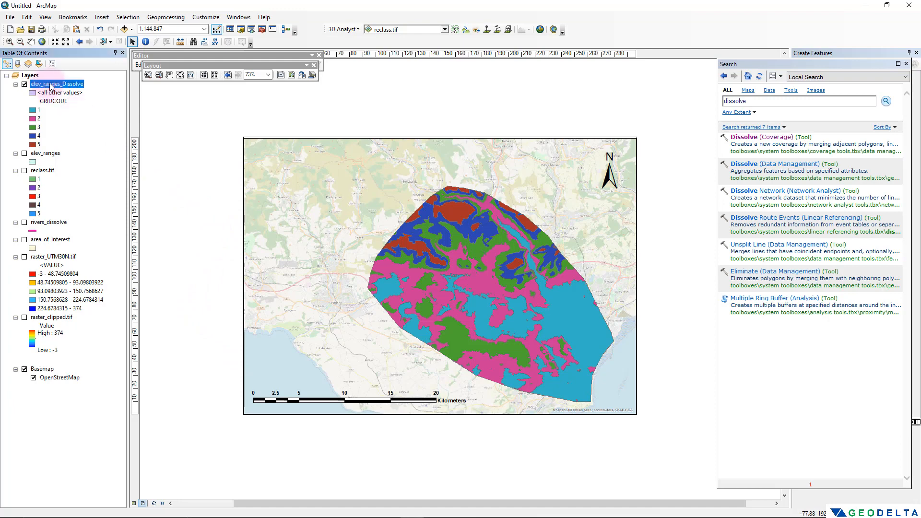
left_click(101, 19)
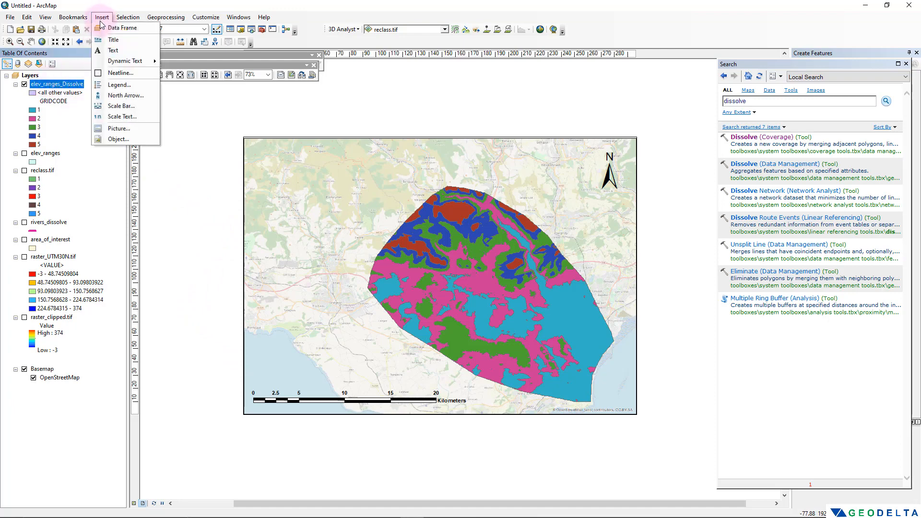
left_click(120, 85)
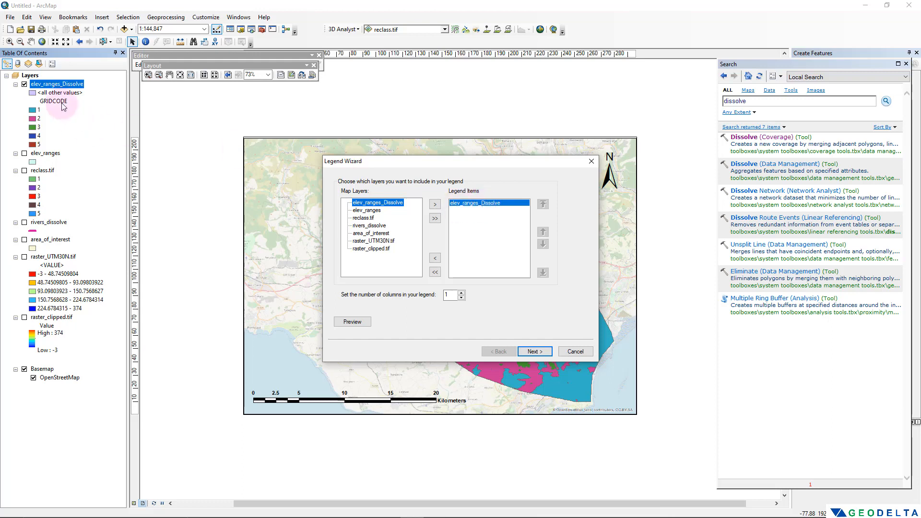
left_click(435, 259)
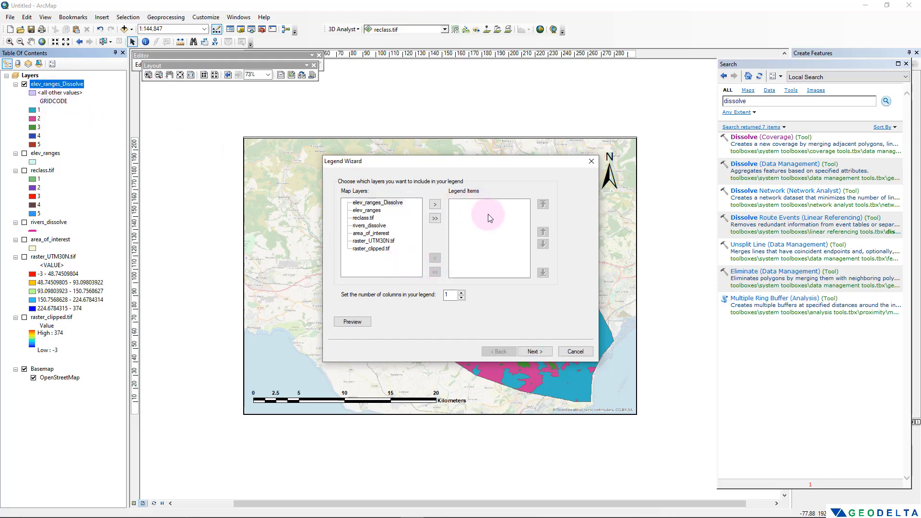
left_click(374, 205)
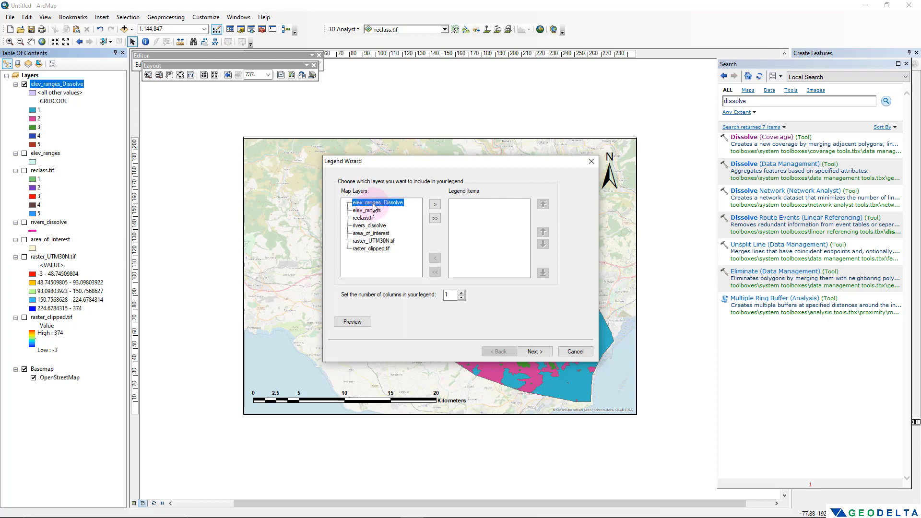
left_click(435, 204)
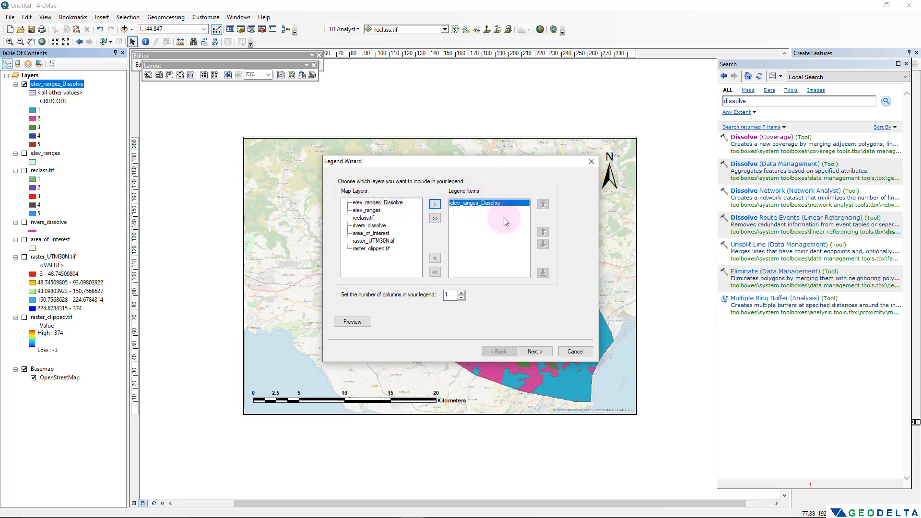
left_click(528, 354)
left_click(532, 351)
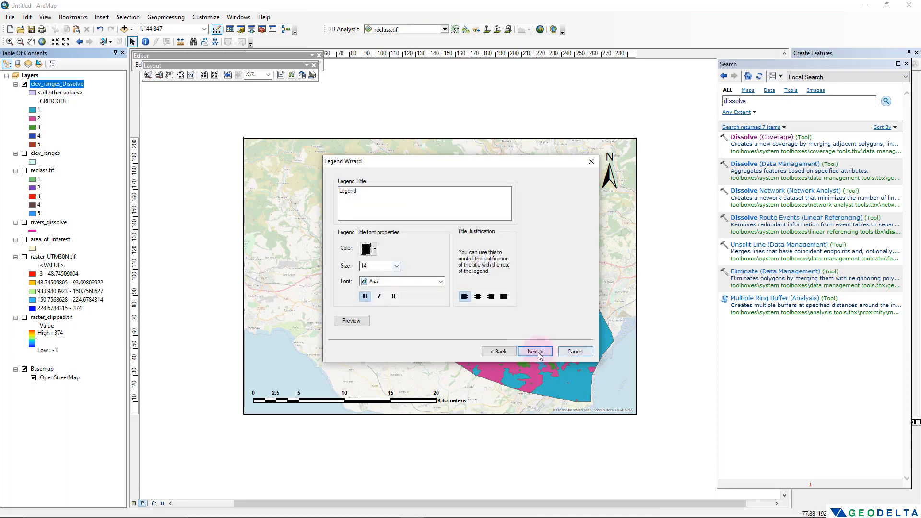
left_click(532, 352)
Give the legend frame a 1.0 Point border, a White background and a gap of 14.
left_click(420, 206)
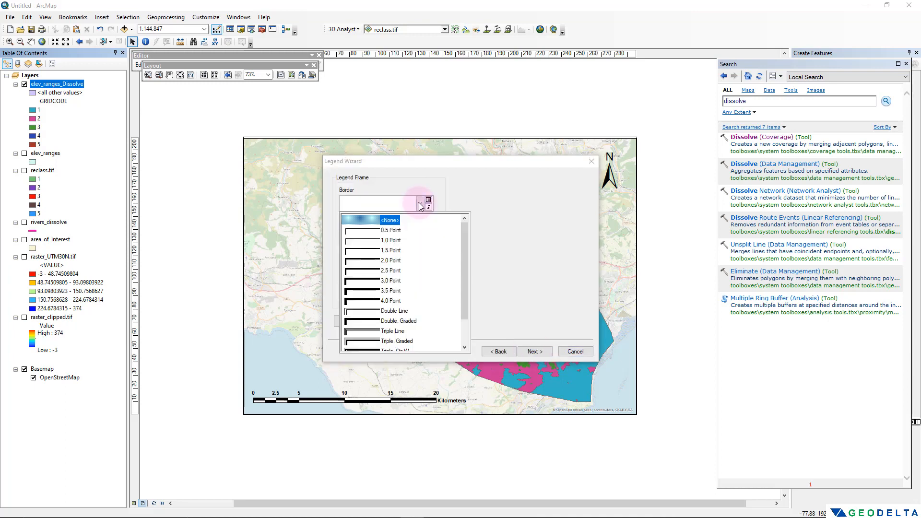
left_click(374, 240)
left_click(416, 235)
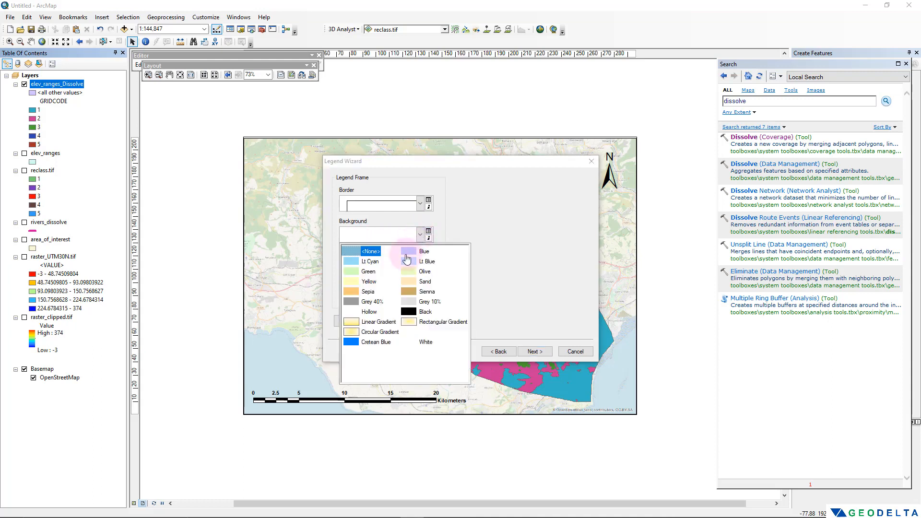
left_click(411, 343)
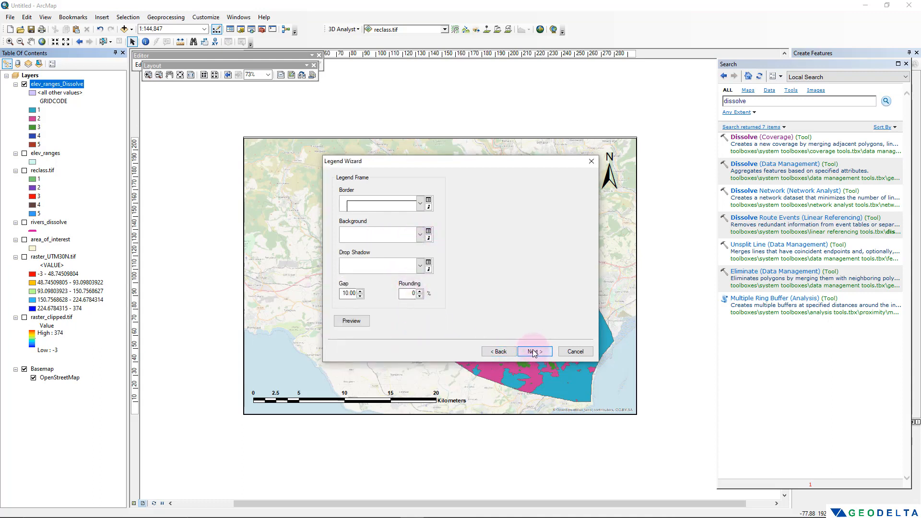
left_click(360, 292)
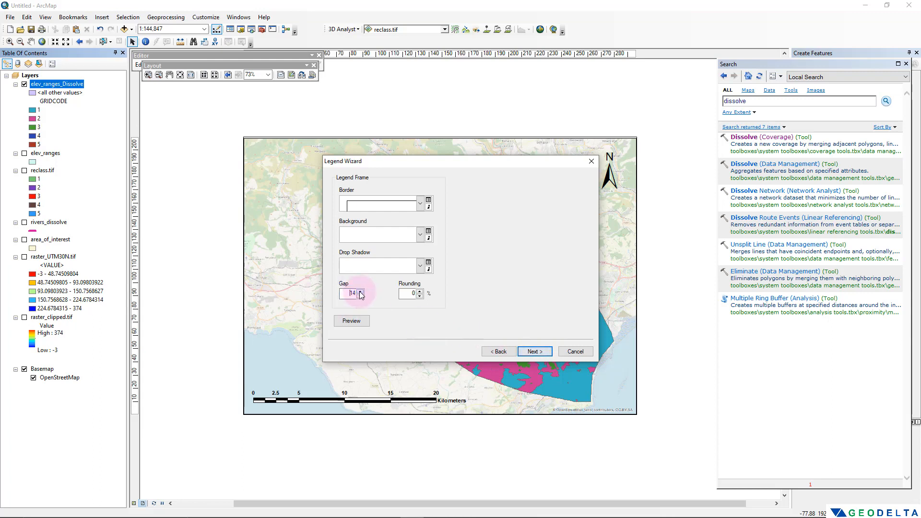
Finish the legend with default patches and spacing, and place it above the scale bar in the map's lower-left area.
left_click(535, 352)
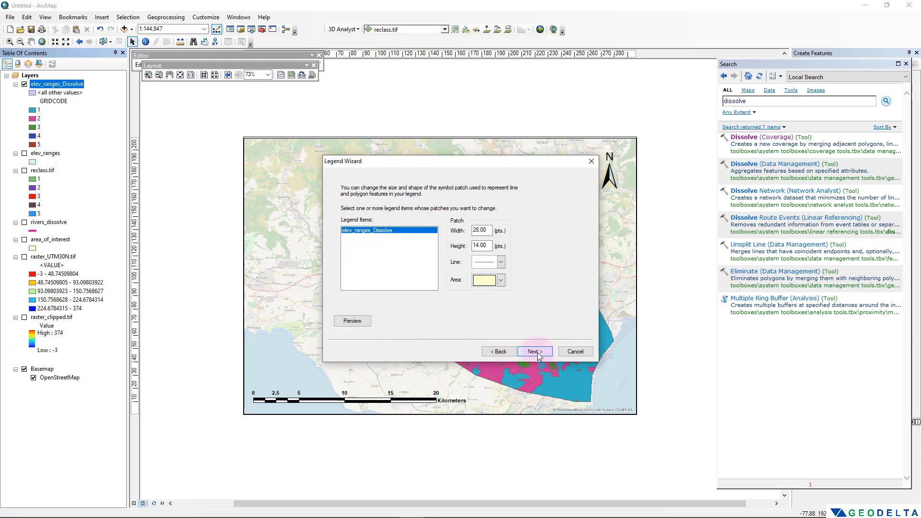
left_click(536, 352)
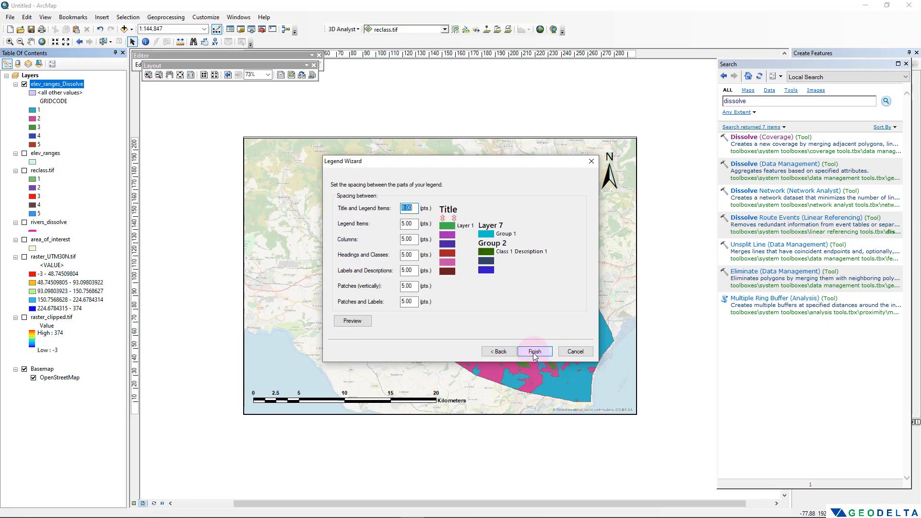
left_click(534, 352)
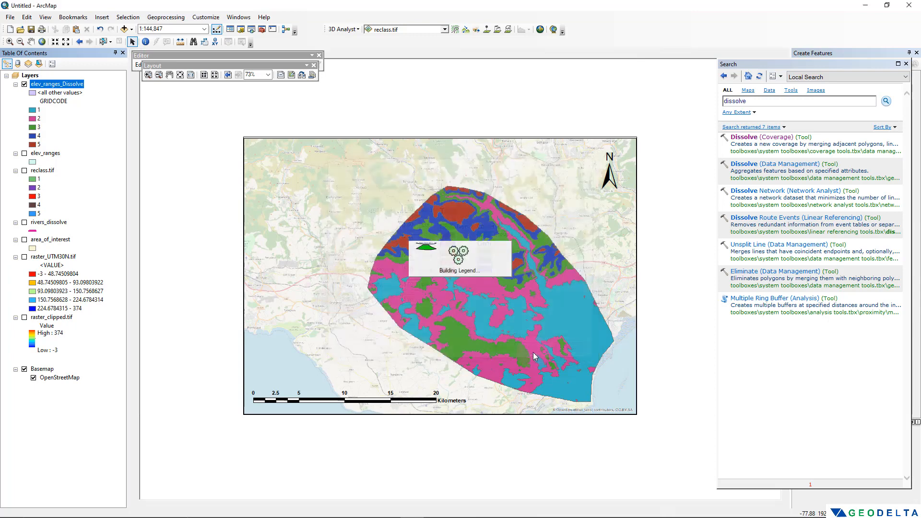
left_click_drag(434, 299, 296, 343)
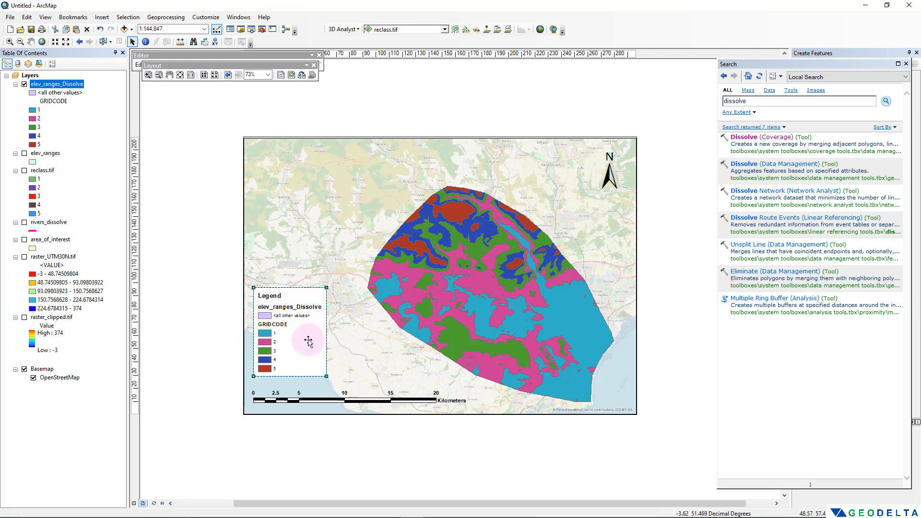
left_click(359, 461)
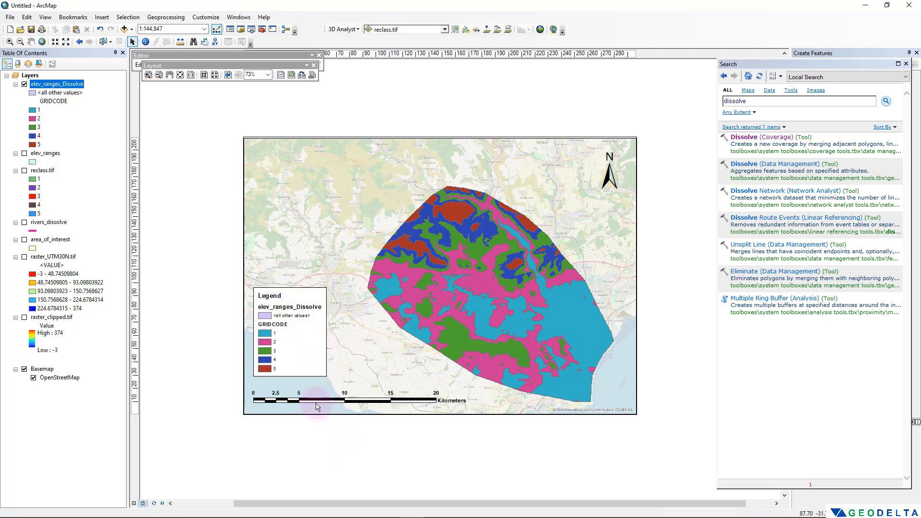
Symbolize the elev_ranges_Dissolve layer by unique values of the desc field, adding all values.
left_click(288, 327)
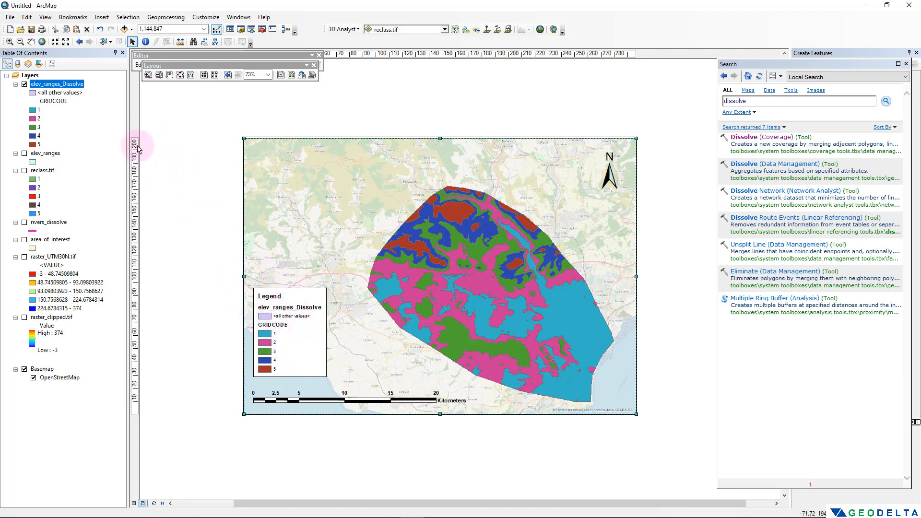
right_click(67, 85)
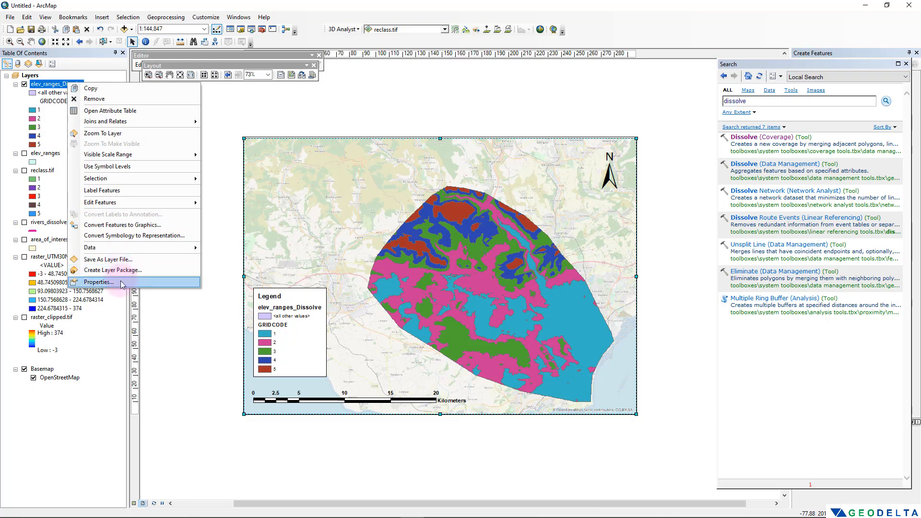
left_click(99, 282)
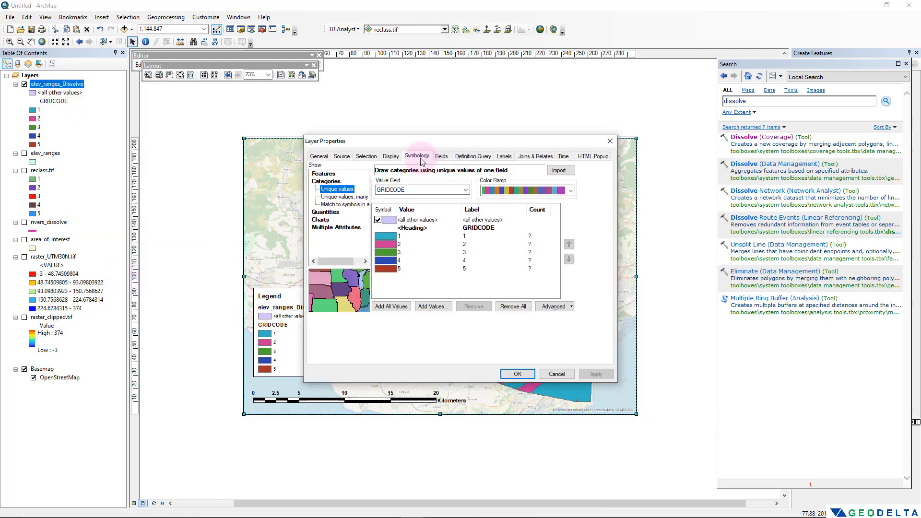
left_click(466, 191)
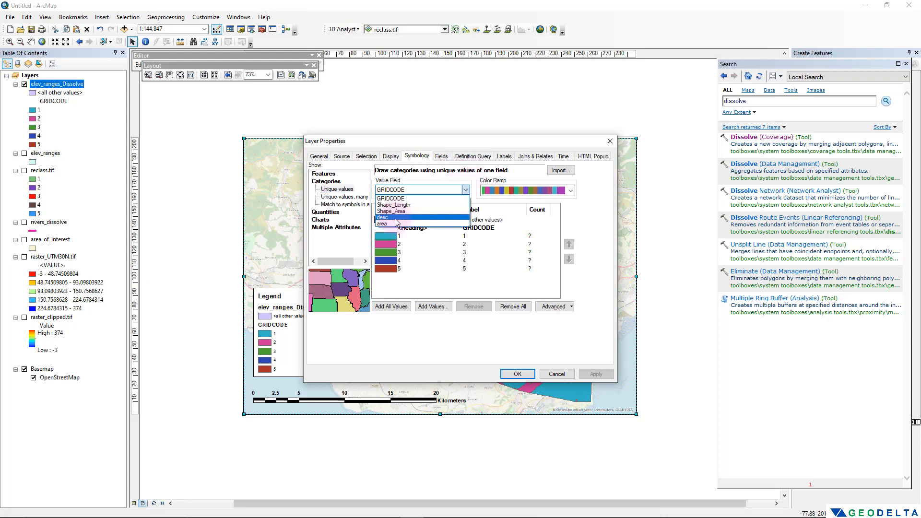
left_click(402, 219)
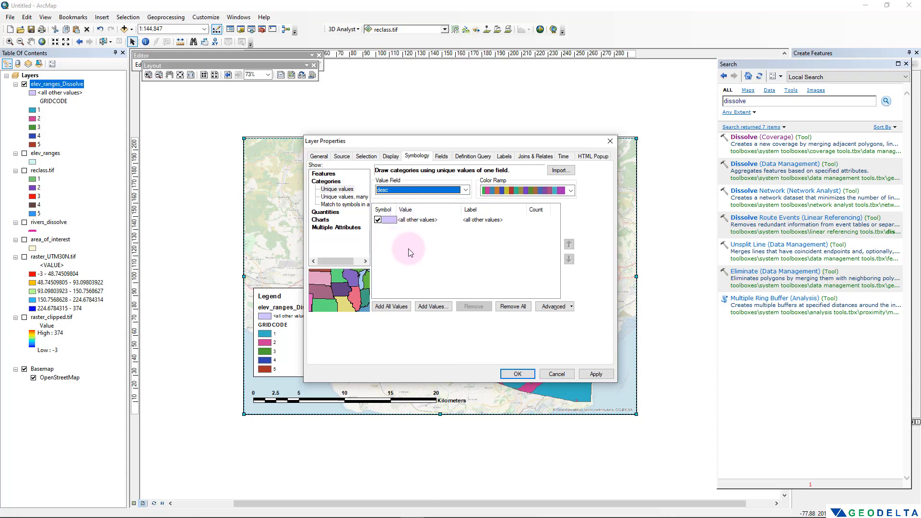
left_click(388, 308)
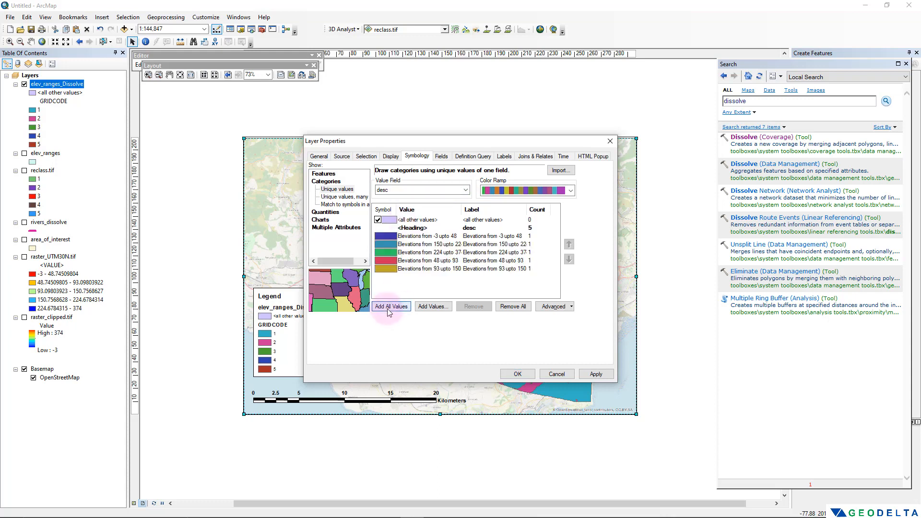
Turn off the <all other values> class in the layer's symbology and apply the changes.
left_click(377, 220)
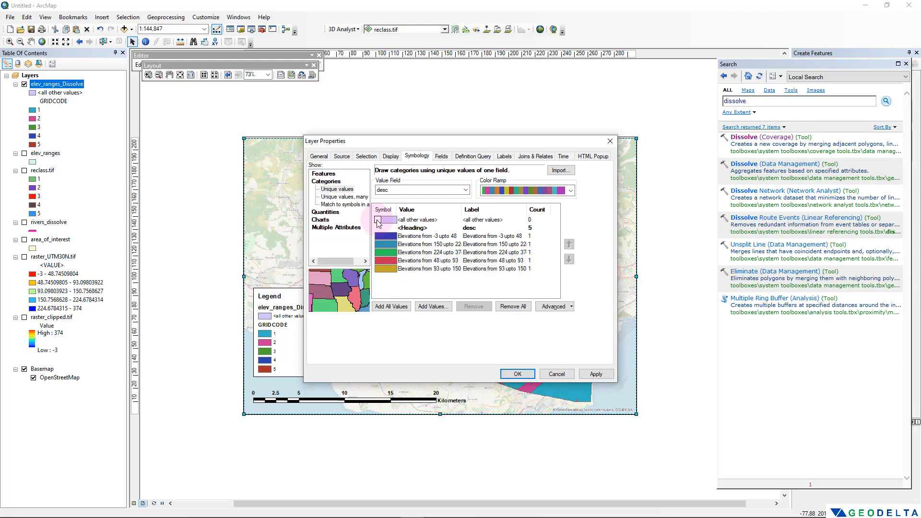
left_click(596, 374)
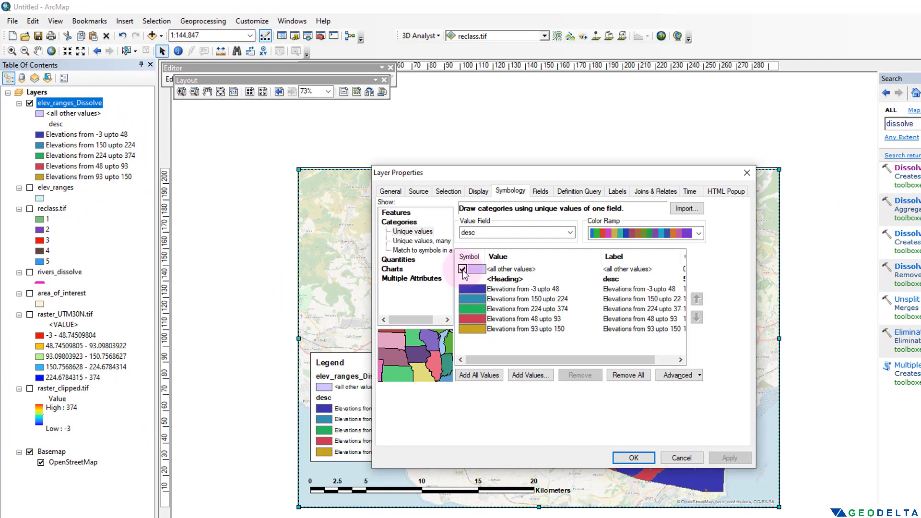
left_click(463, 270)
left_click(730, 458)
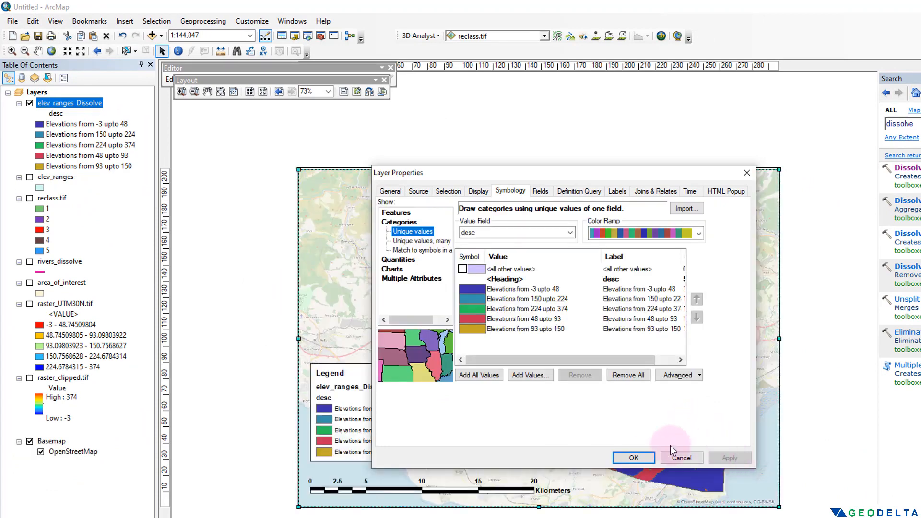
left_click(633, 458)
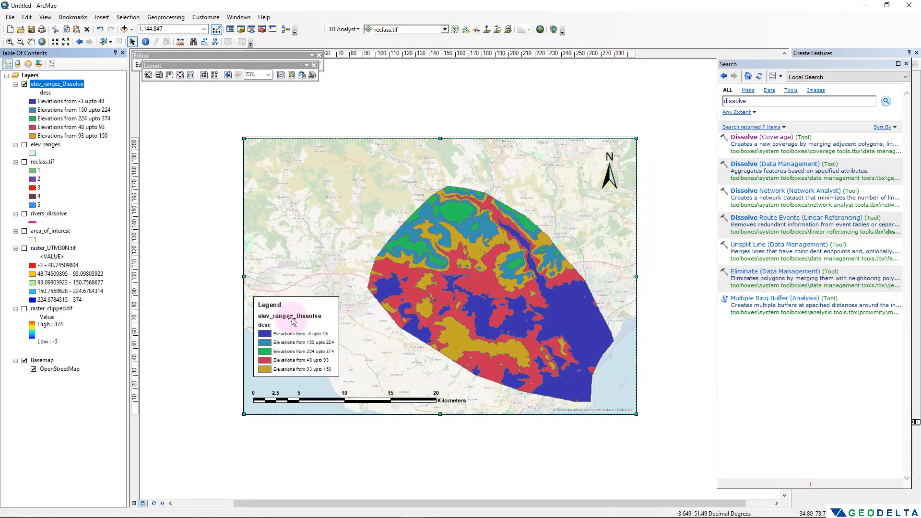
Clear the desc heading above the elevation classes of the elev_ranges_Dissolve layer.
left_click(45, 93)
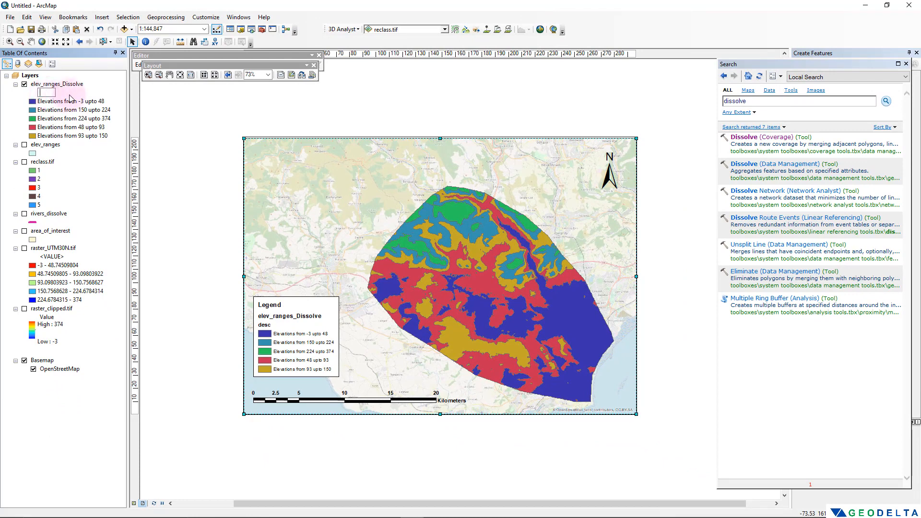
key("Delete")
key("Return")
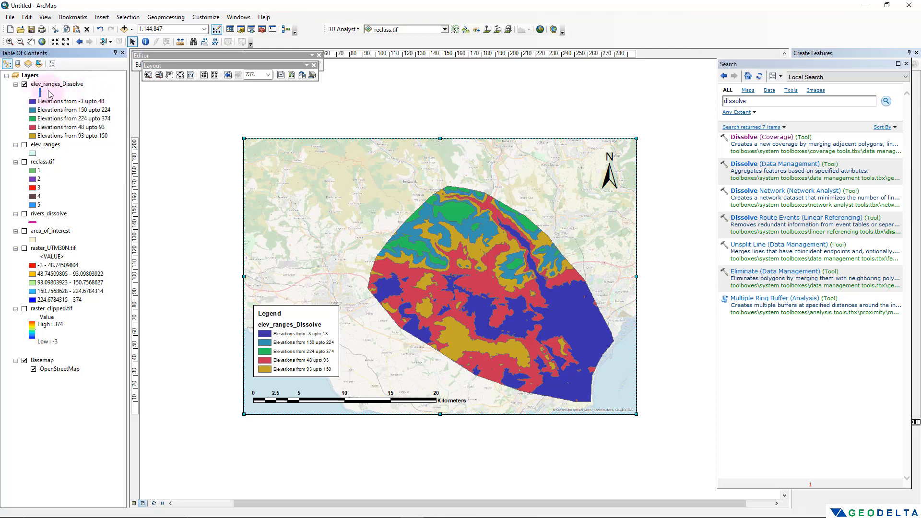
Rename the elev_ranges_Dissolve layer as "Elevation Ranges (m amsl)".
left_click(62, 85)
left_click(63, 84)
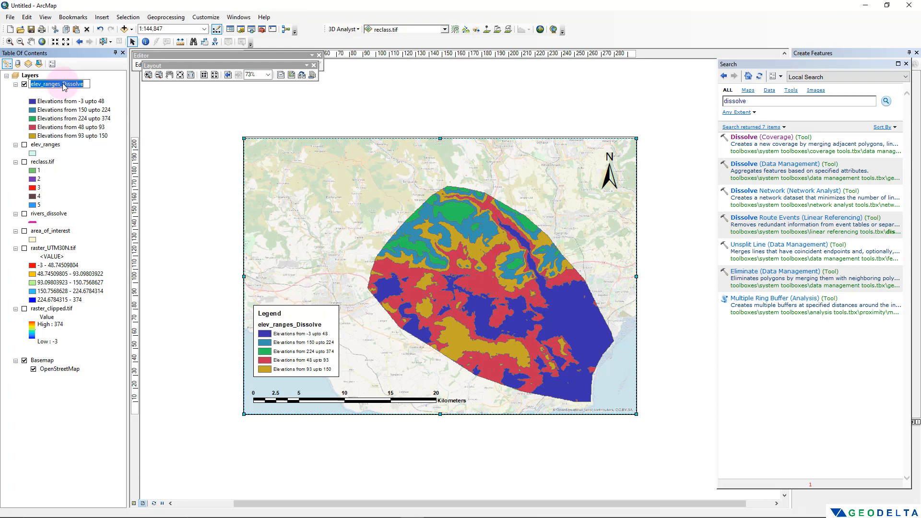
type("Elevation Ranges (m a.")
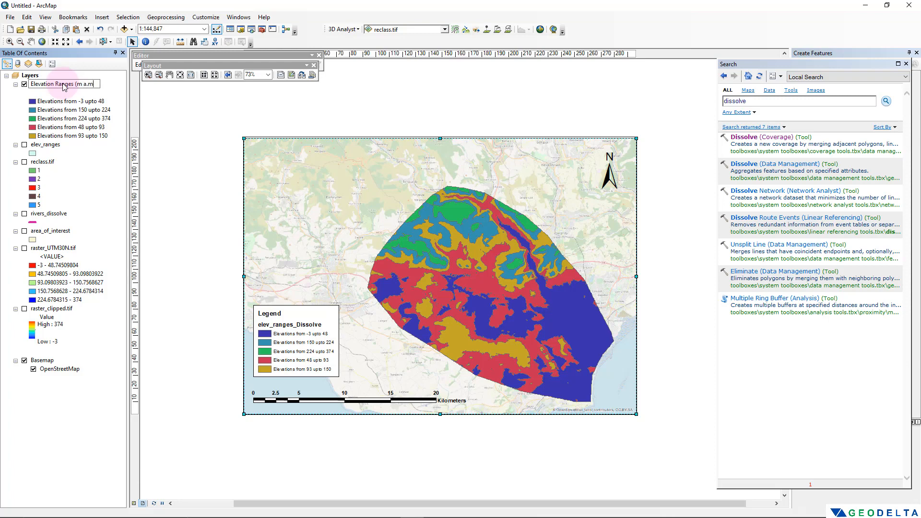
type("msl)")
key("Return")
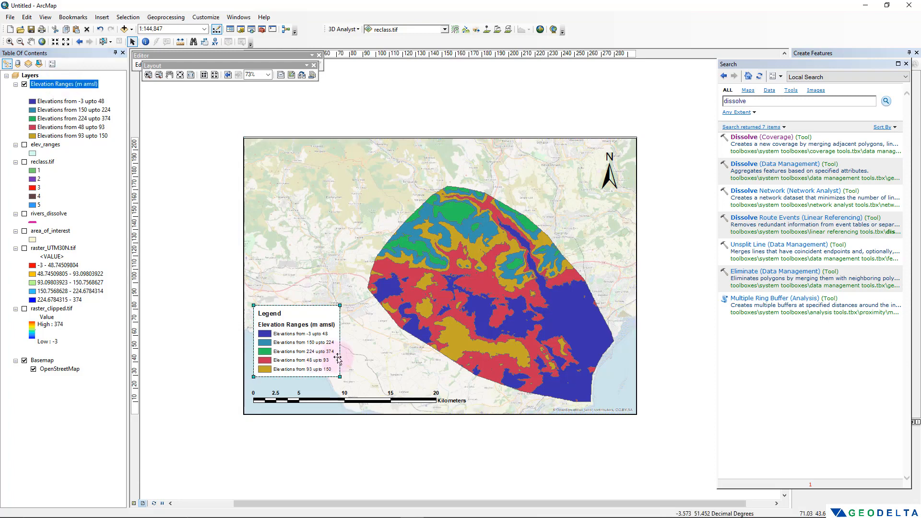
Format the legend's class labels for the Elevation Ranges item as size 12, bold and italic, and apply.
left_click(331, 314)
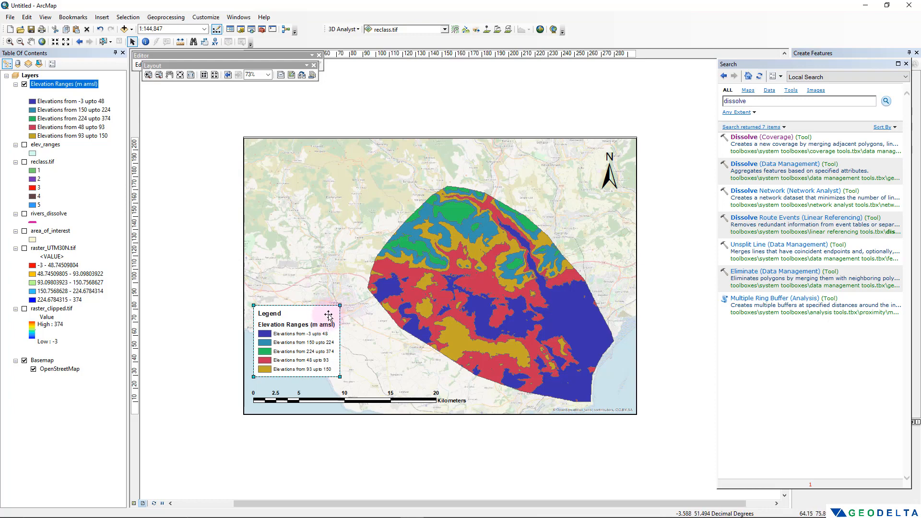
double_click(329, 315)
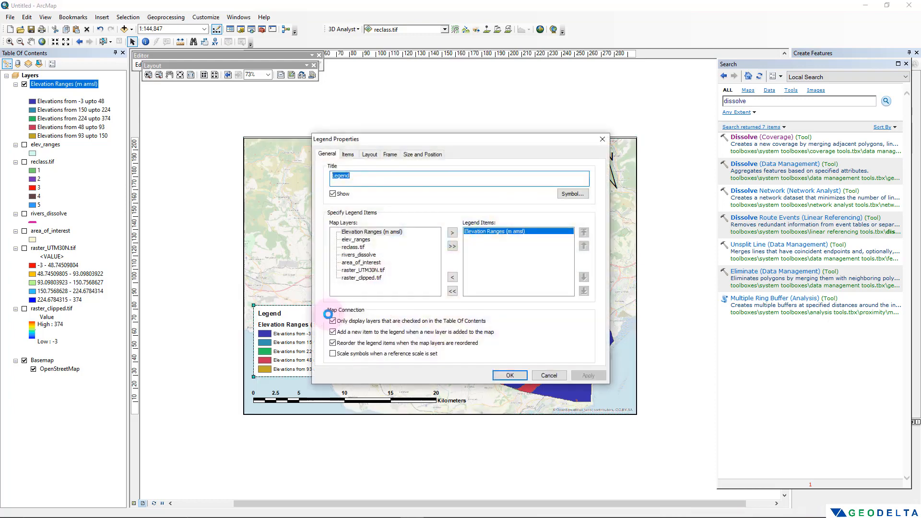
left_click_drag(430, 140, 519, 148)
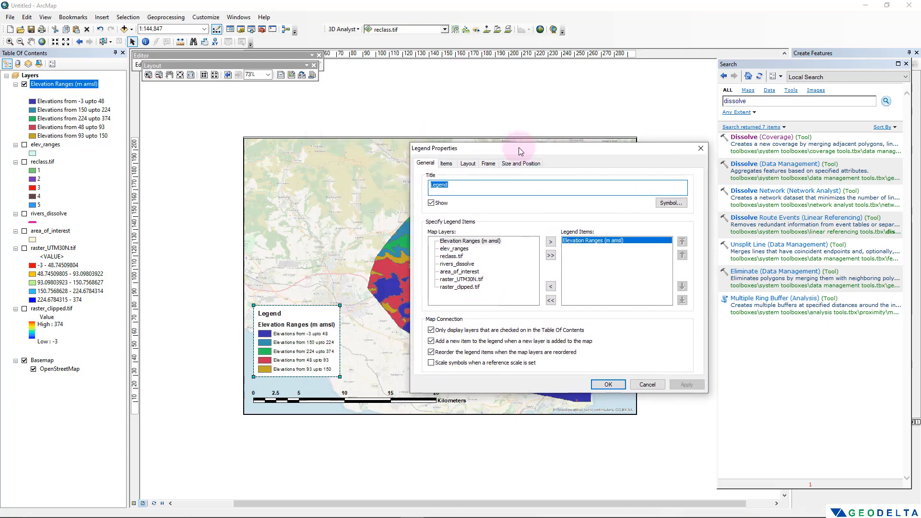
left_click(521, 164)
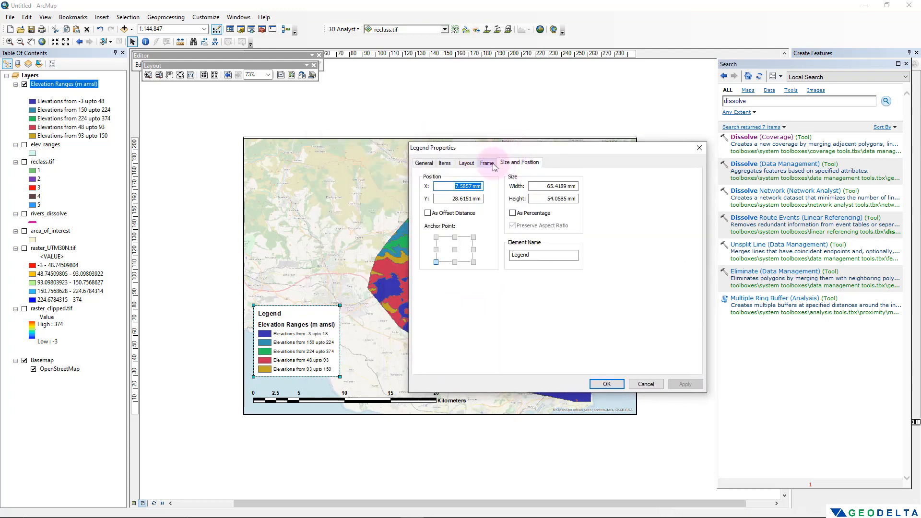
left_click(445, 163)
left_click(654, 193)
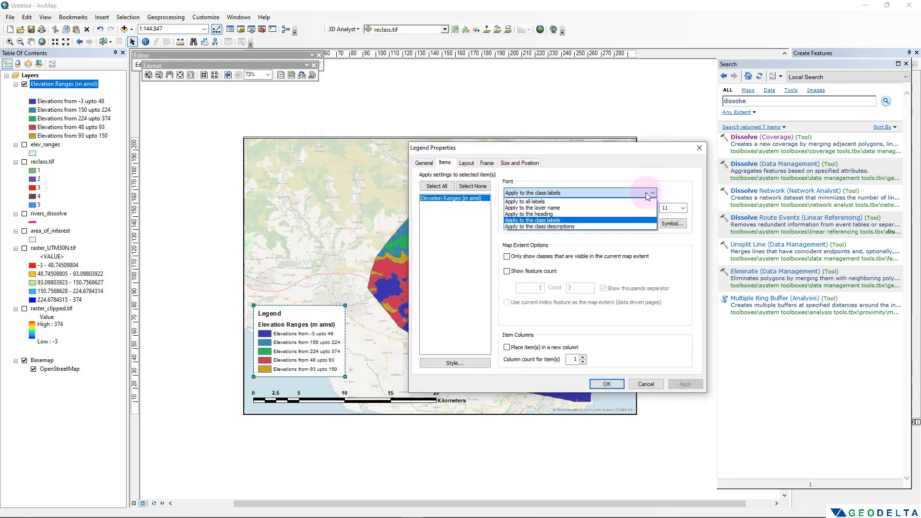
left_click(566, 222)
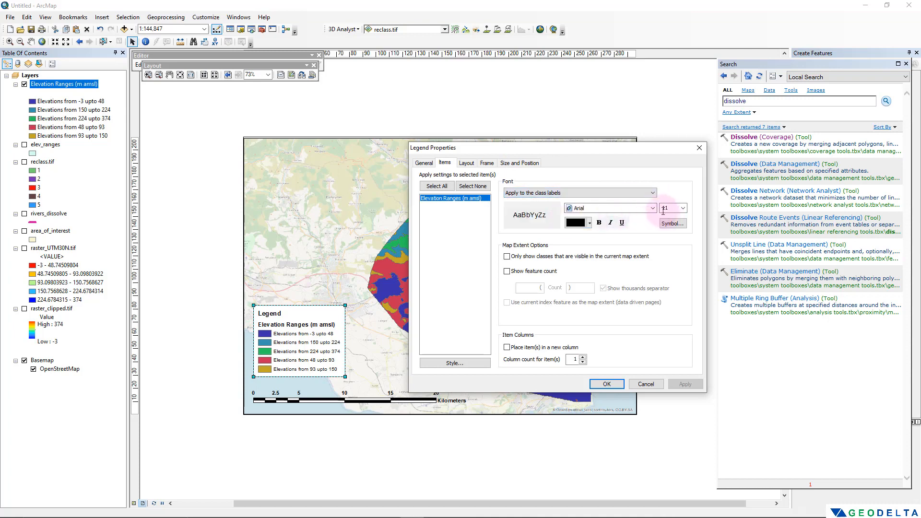
left_click(683, 208)
left_click(672, 262)
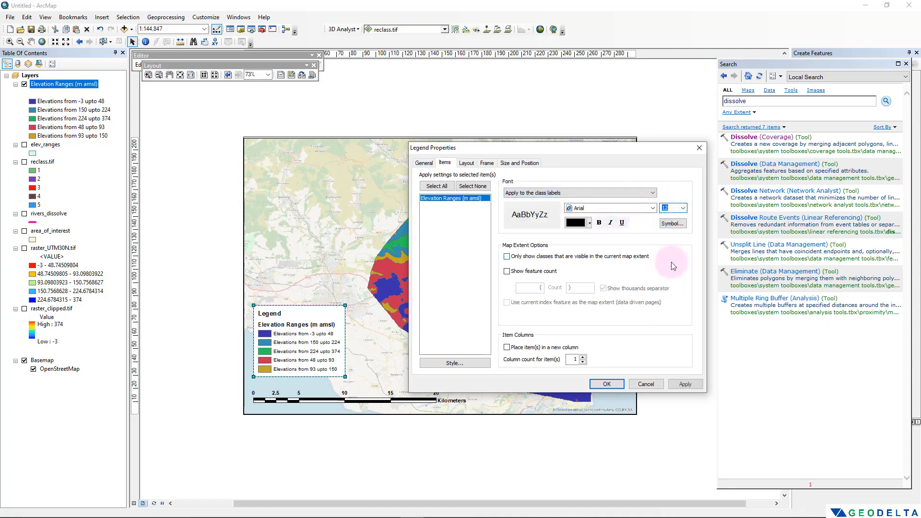
left_click(599, 224)
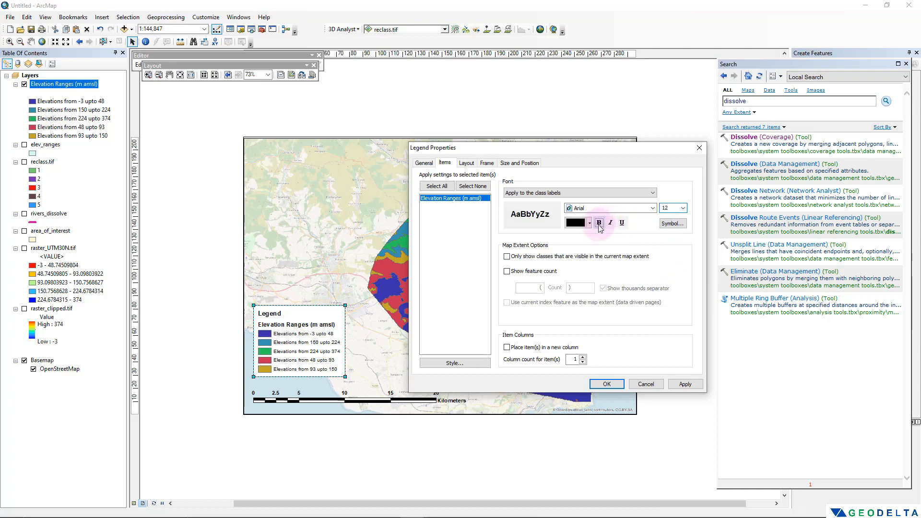
left_click(611, 222)
left_click(685, 384)
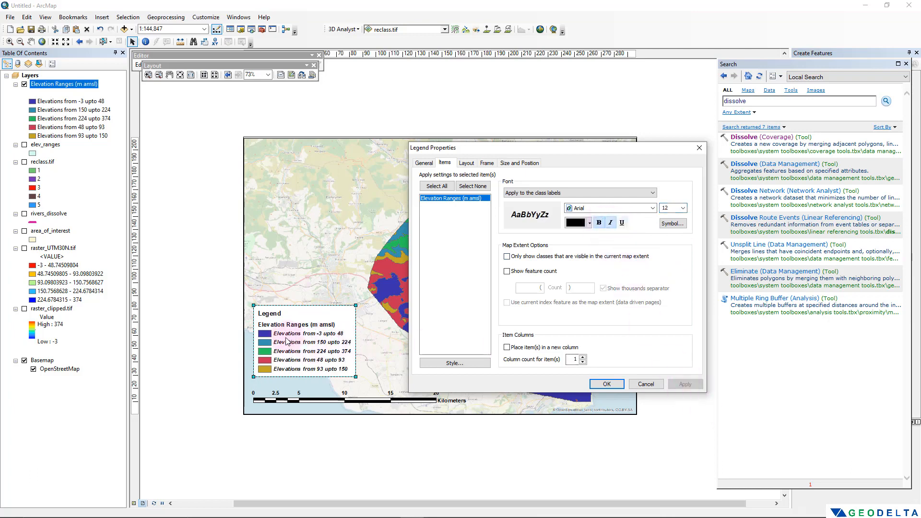
Set the layer name font of the Elevation Ranges legend item to size 16 and accept the legend properties.
left_click(576, 193)
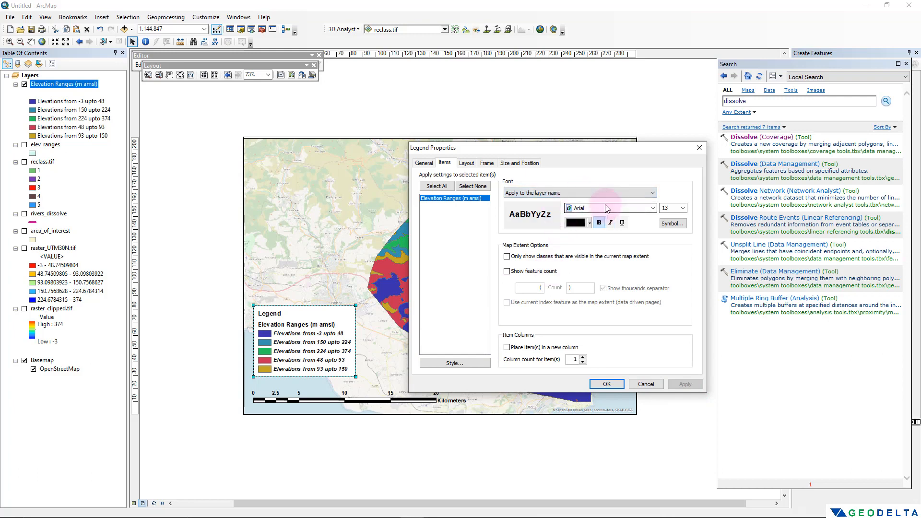
left_click(539, 197)
left_click(683, 207)
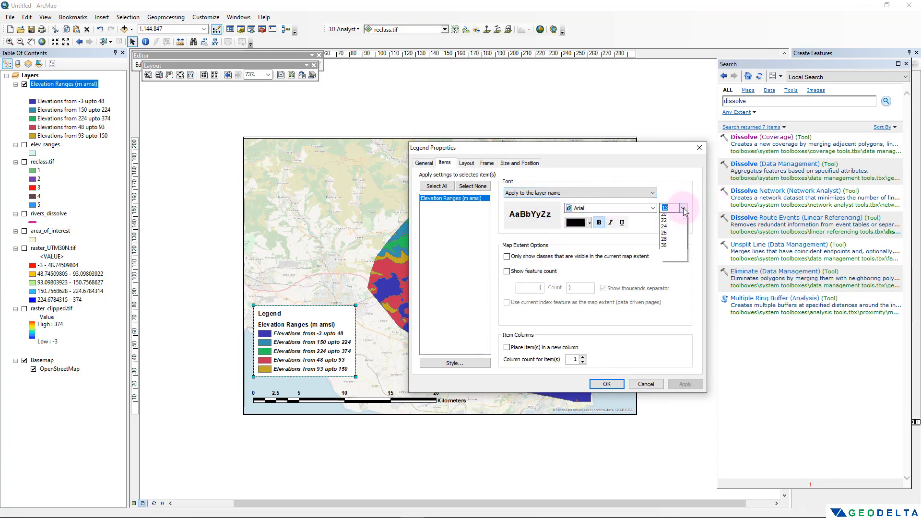
left_click(681, 279)
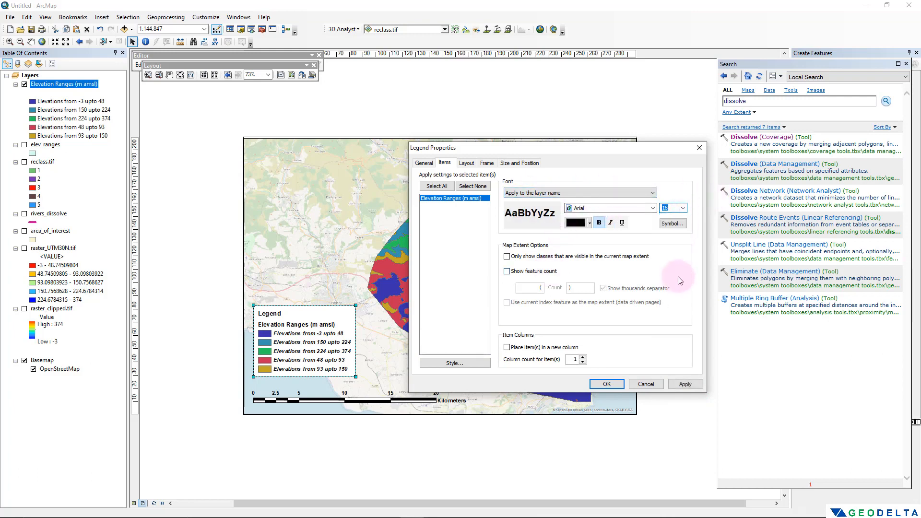
left_click(686, 384)
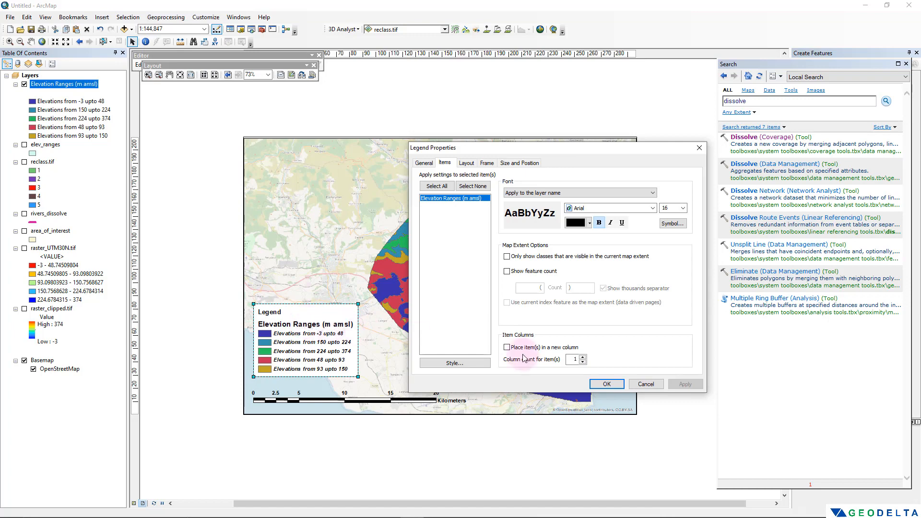
left_click(607, 384)
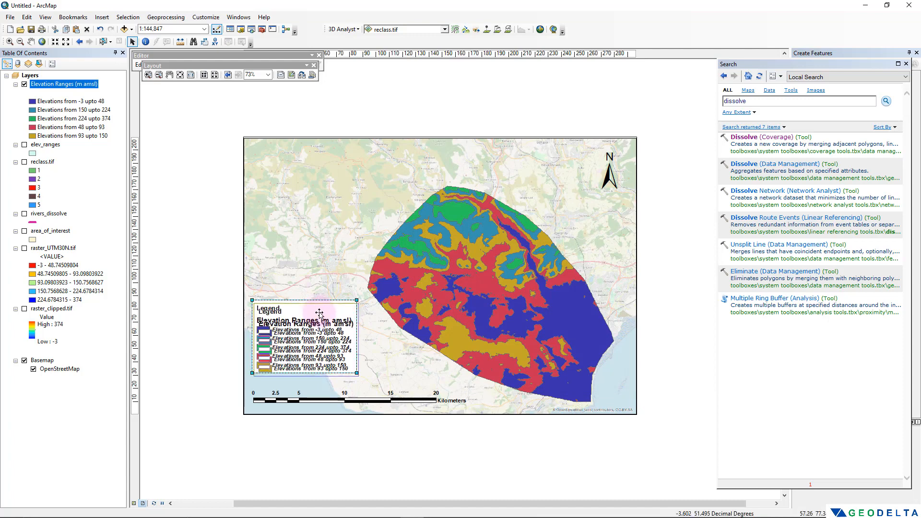
left_click(211, 181)
Insert the map title "Elevation Ranges based on SRTM DEM" and place it inside the map frame near its upper edge.
left_click(102, 17)
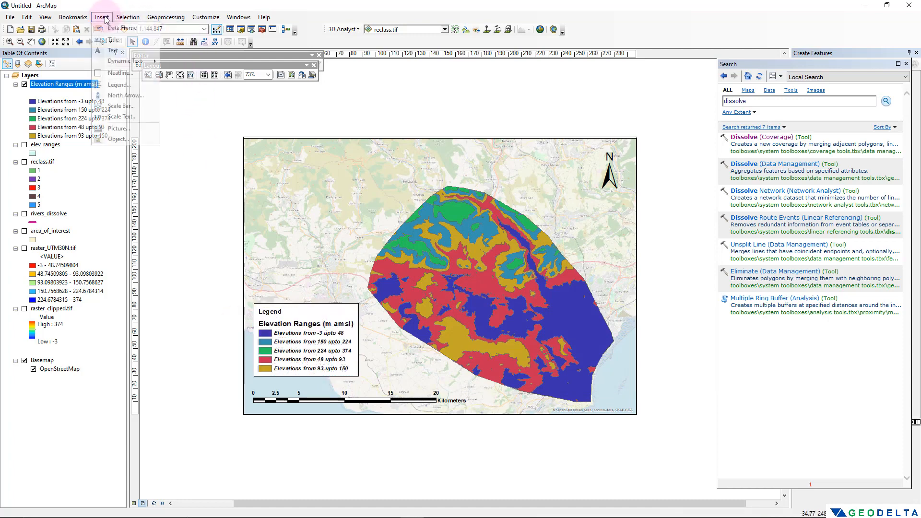
left_click(114, 40)
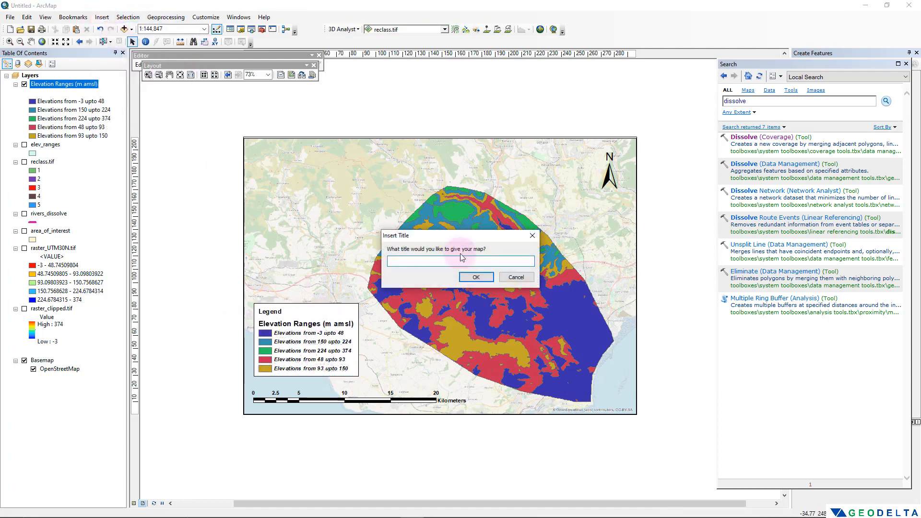
type("Elevation Range")
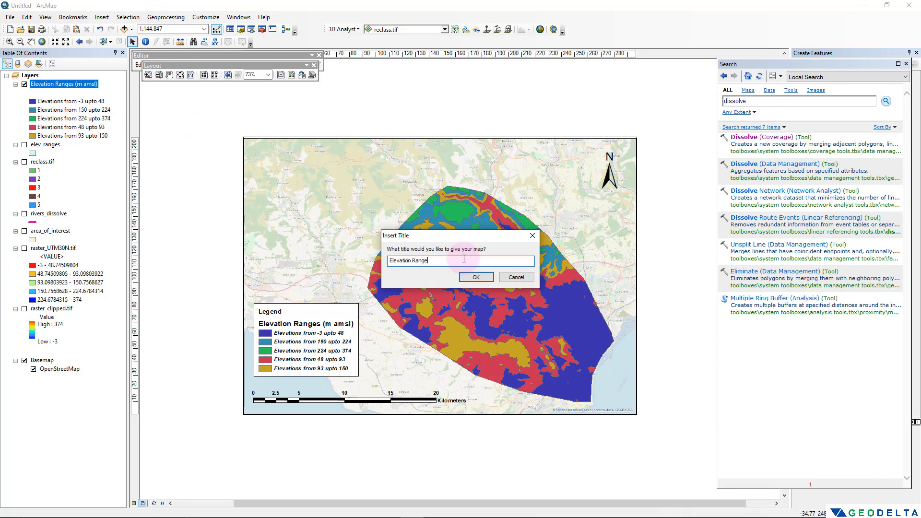
type("s based on SRTM DEM")
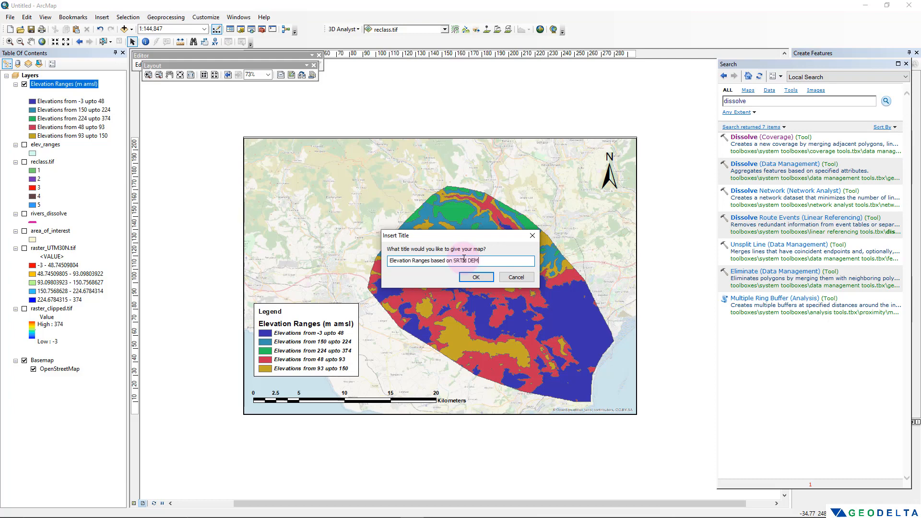
left_click(480, 277)
left_click(483, 120)
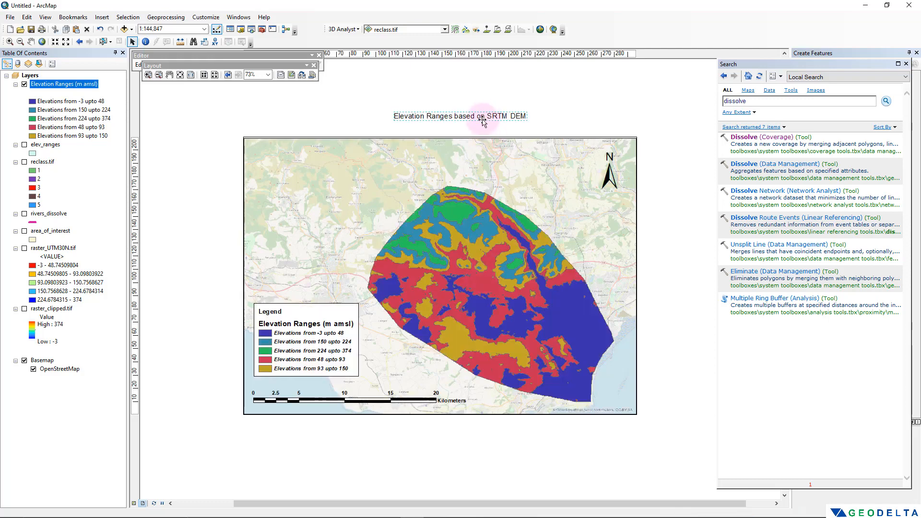
left_click_drag(482, 120, 461, 157)
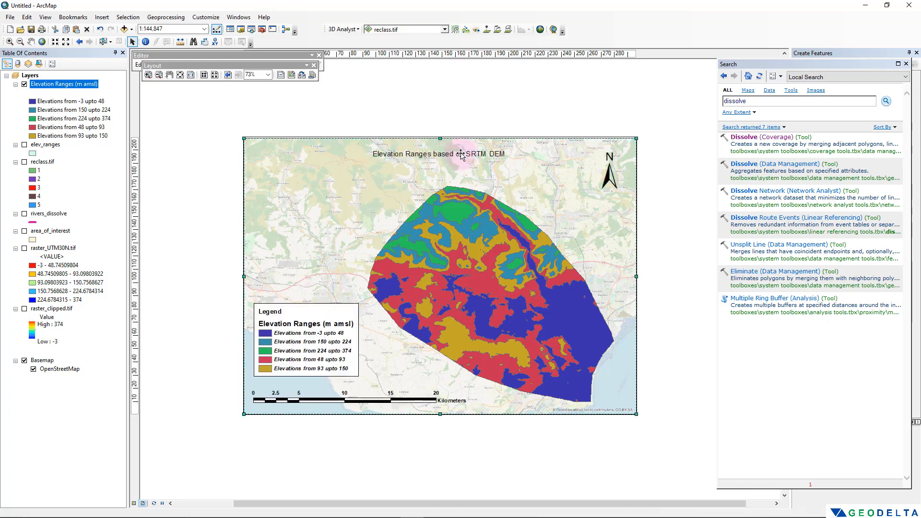
Format the map title in bold Arial Black, size 24, and centre it above the elevation area.
double_click(461, 154)
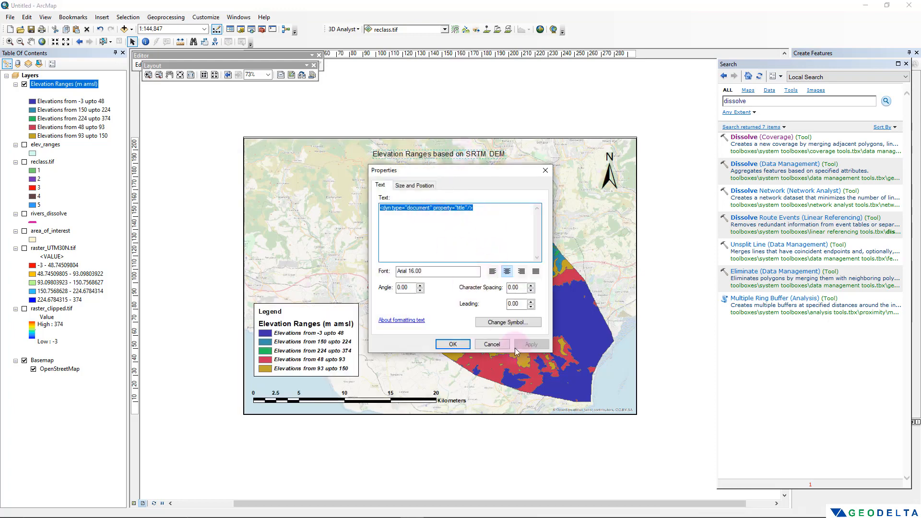
left_click(499, 323)
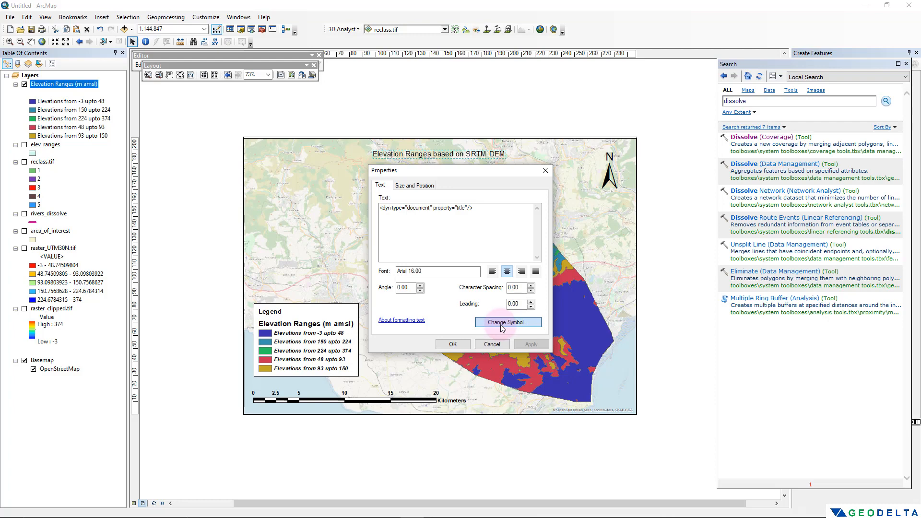
left_click(502, 325)
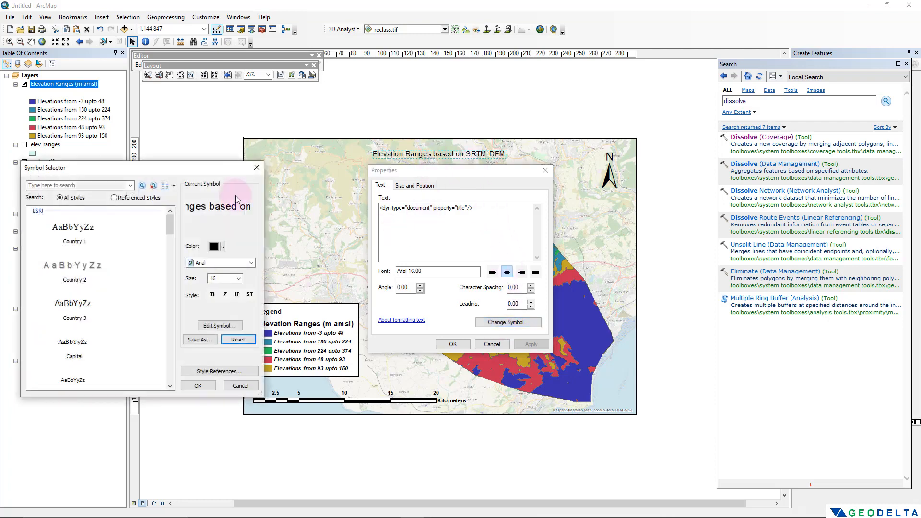
left_click(238, 279)
left_click(229, 312)
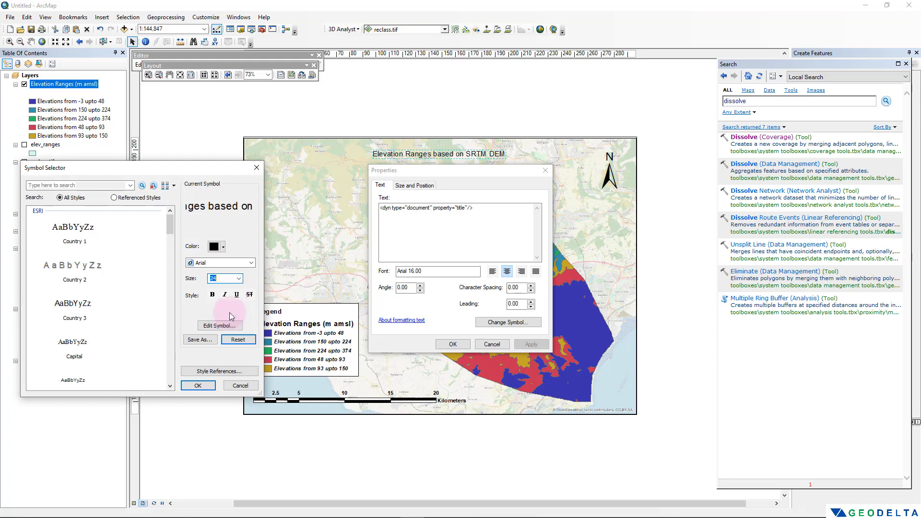
left_click(214, 296)
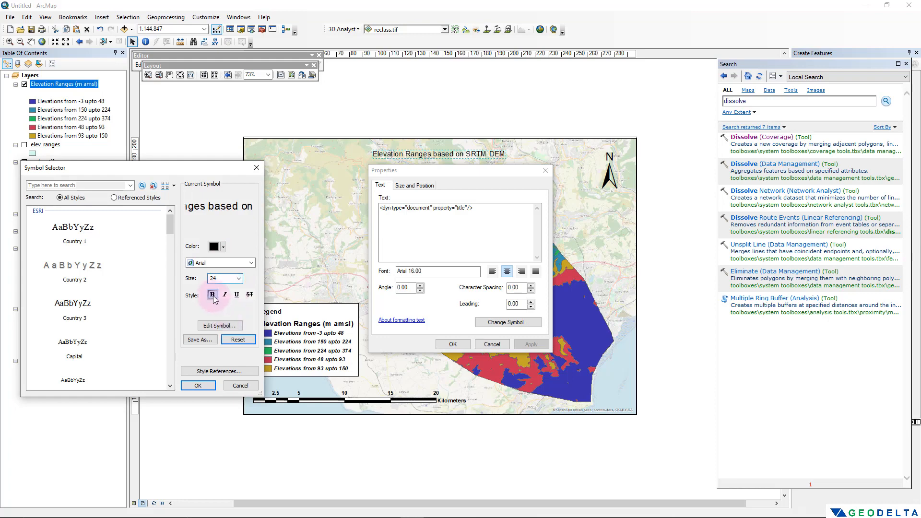
left_click(252, 264)
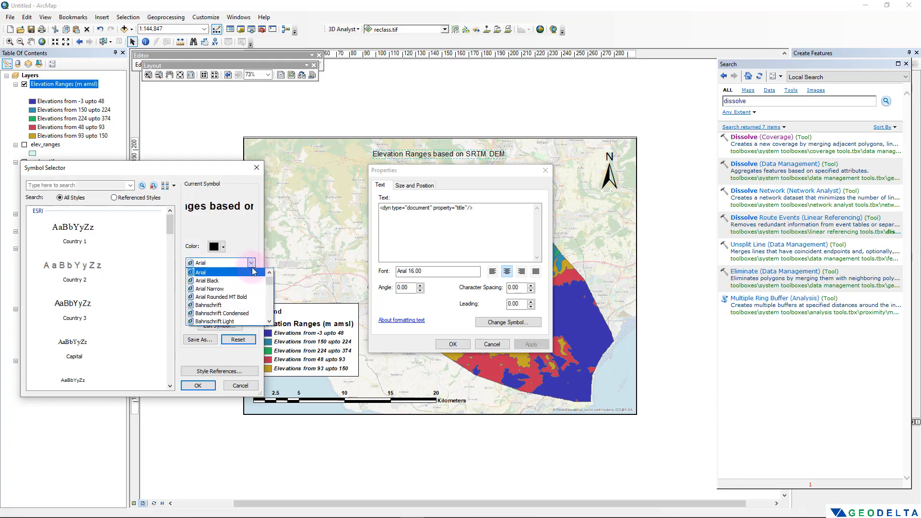
left_click(232, 281)
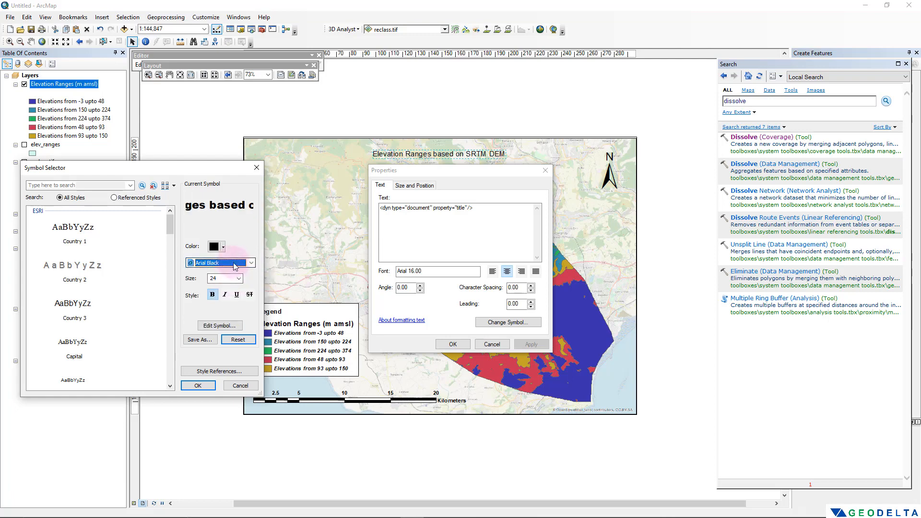
left_click(211, 386)
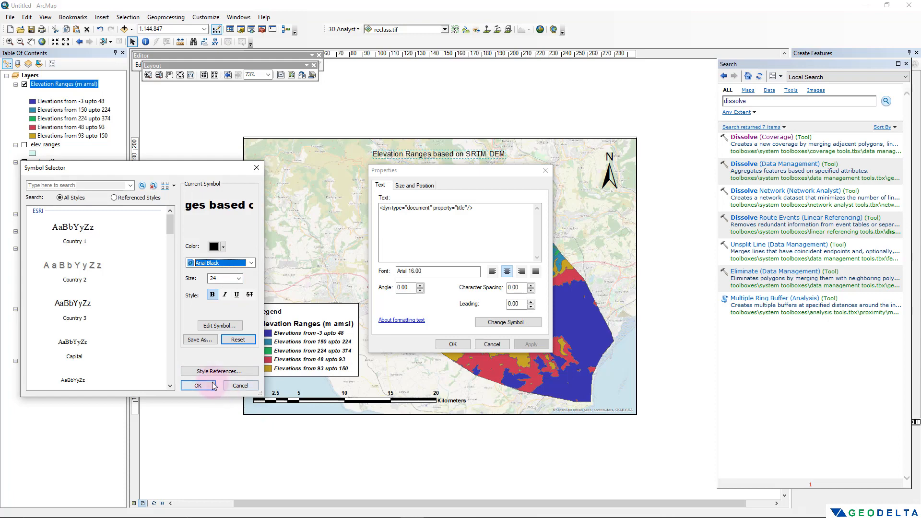
left_click(531, 345)
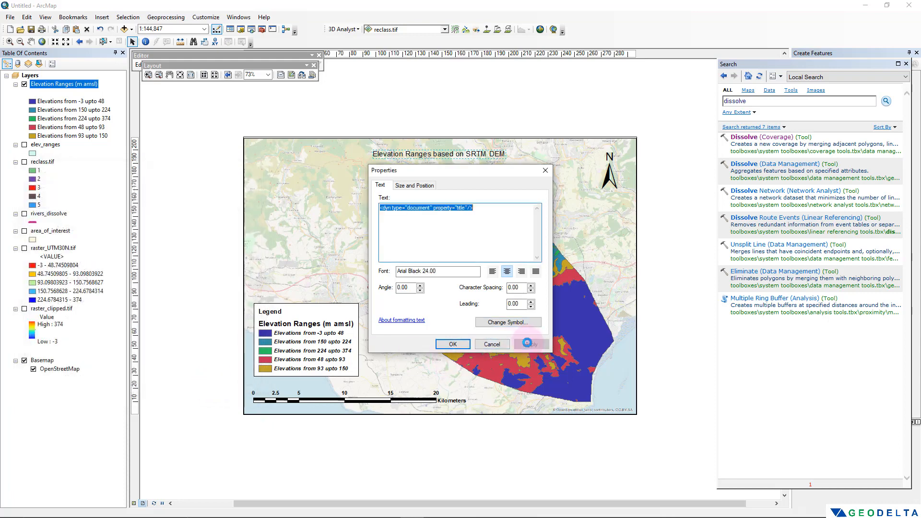
left_click(451, 344)
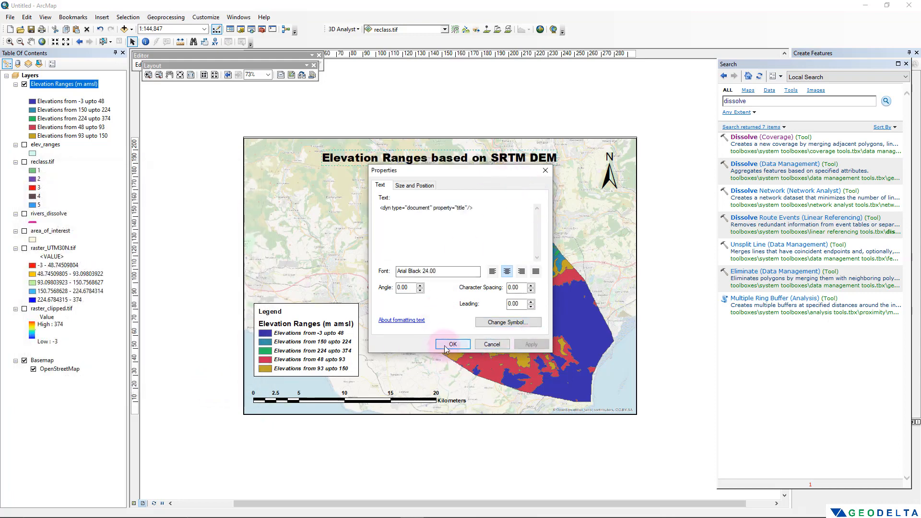
left_click_drag(444, 158, 454, 159)
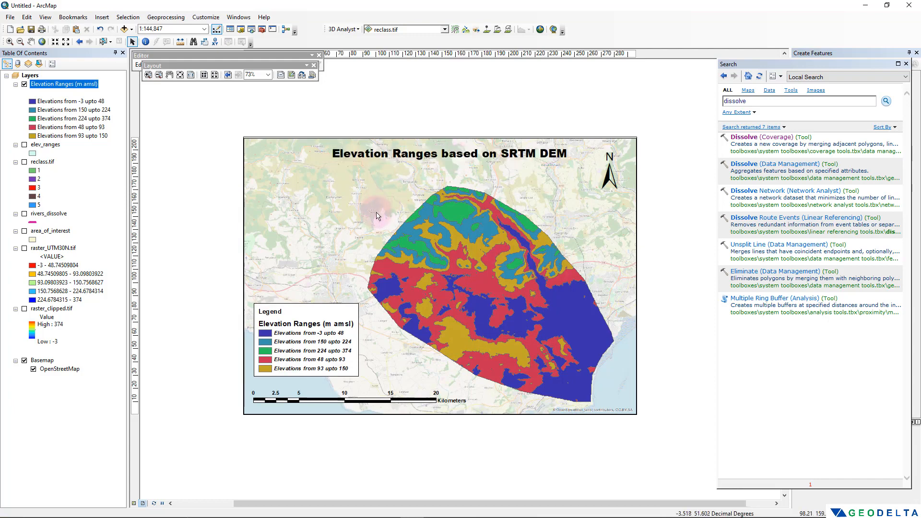
left_click(183, 133)
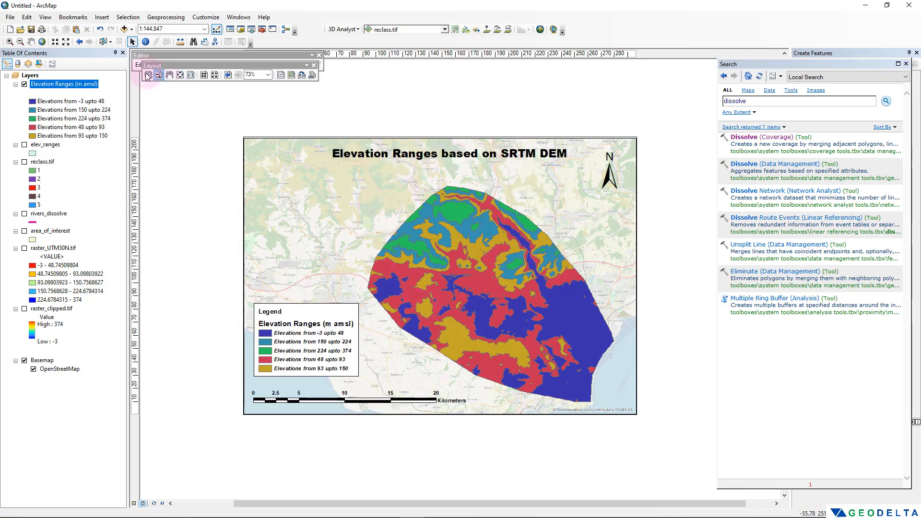
Pan the map slightly upward within its data frame and close the Search window.
left_click(31, 41)
left_click_drag(450, 284, 501, 285)
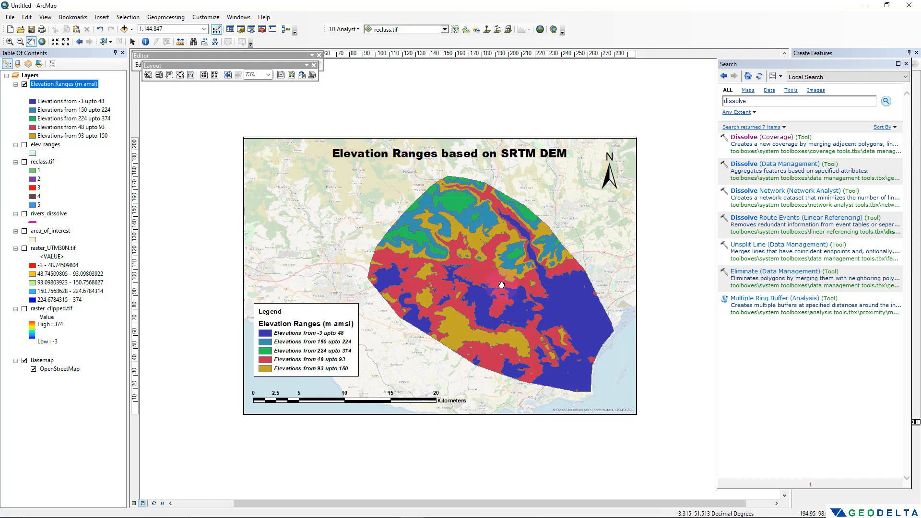
scroll(502, 293, "down", 1)
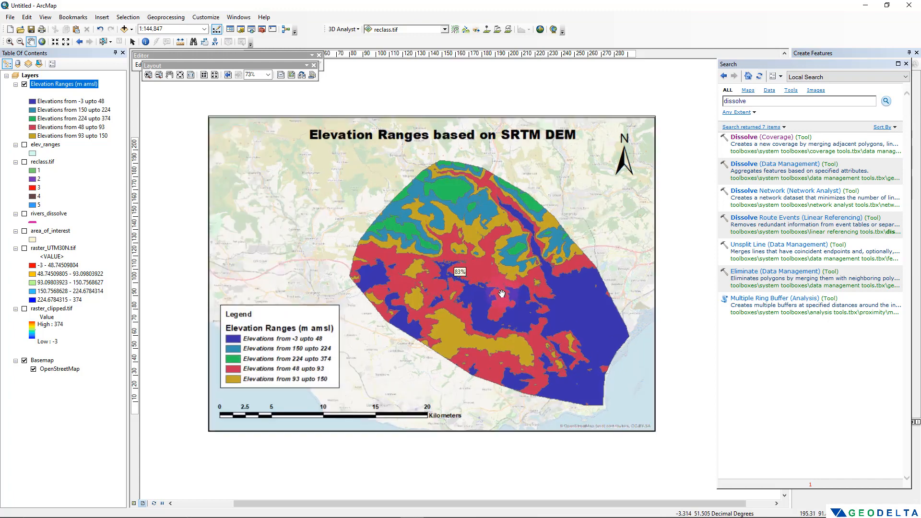
left_click(906, 64)
left_click_drag(446, 220, 464, 219)
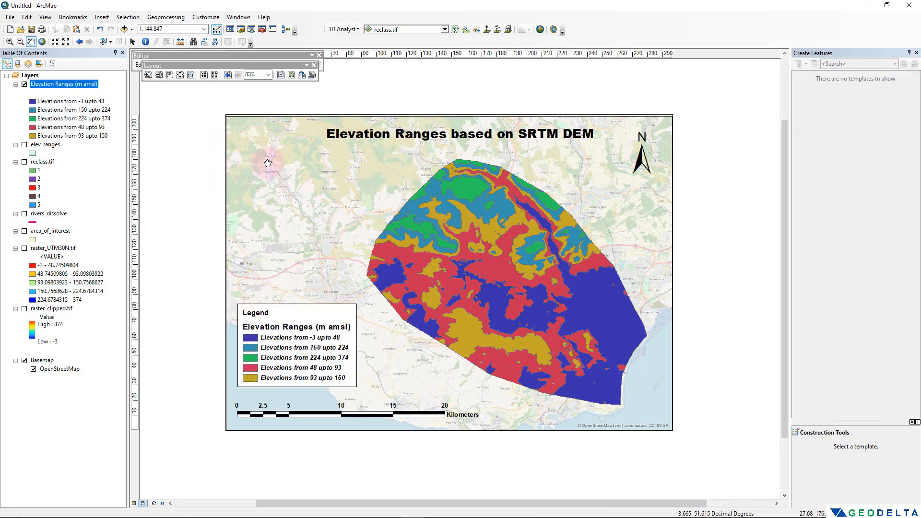
Select the data frame and extend its upper edge slightly to meet the page border.
left_click(132, 42)
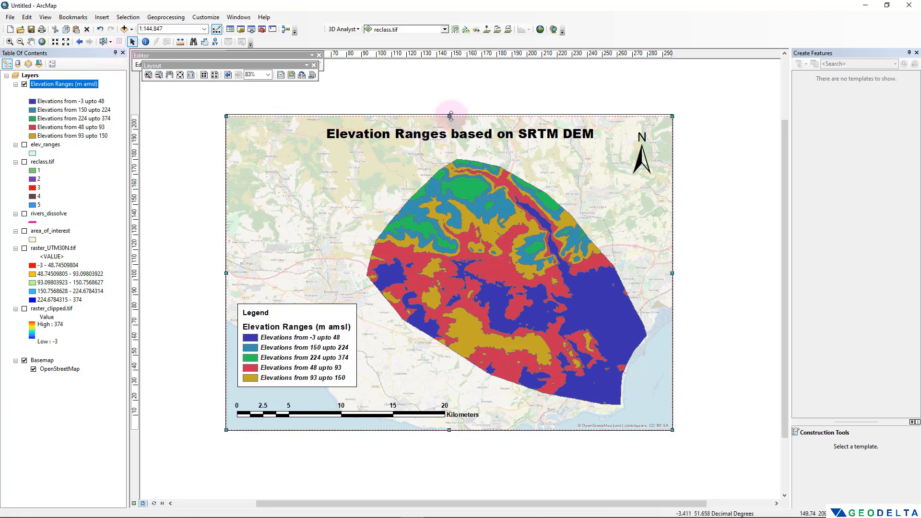
left_click(452, 116)
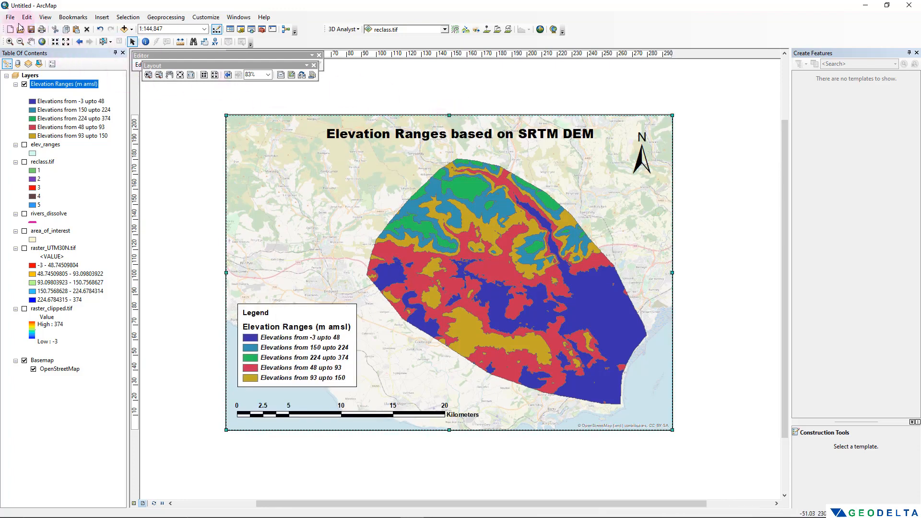
Start exporting the map as a JPEG with the resolution set to 150 dpi.
left_click(9, 18)
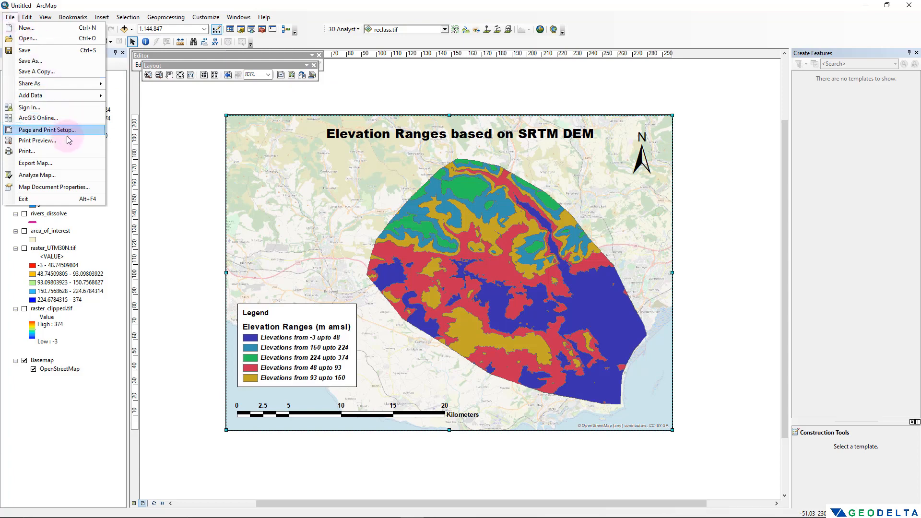
left_click(50, 164)
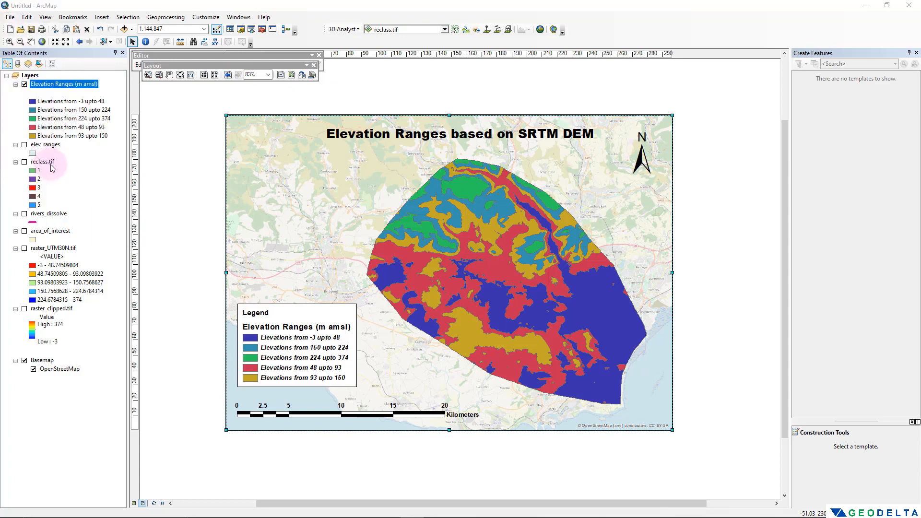
left_click(469, 278)
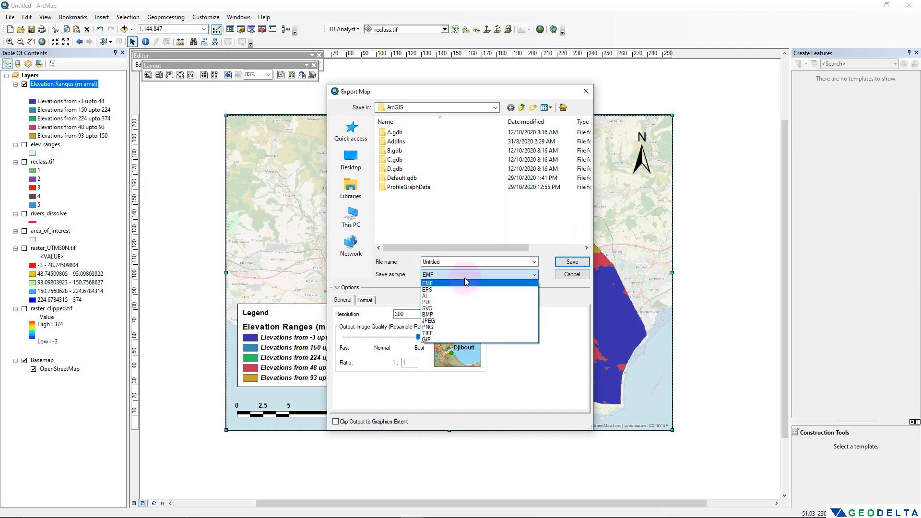
left_click(441, 321)
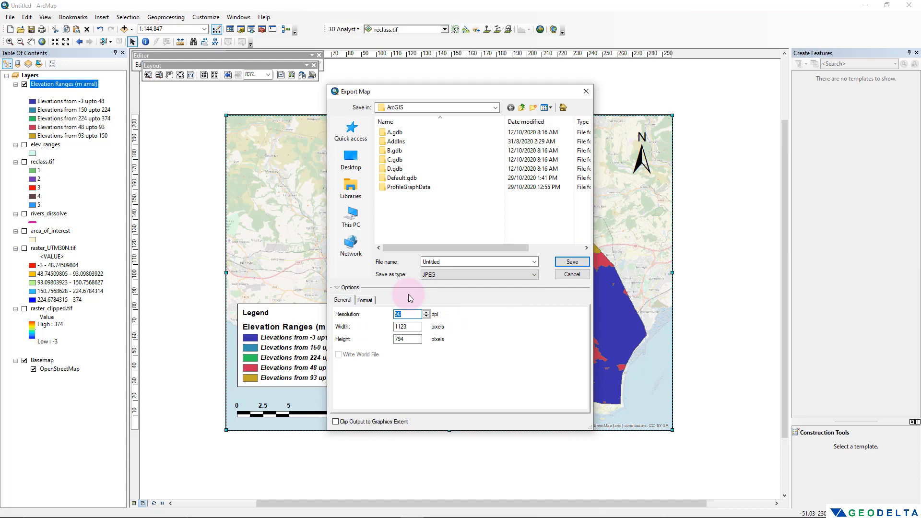
type("150")
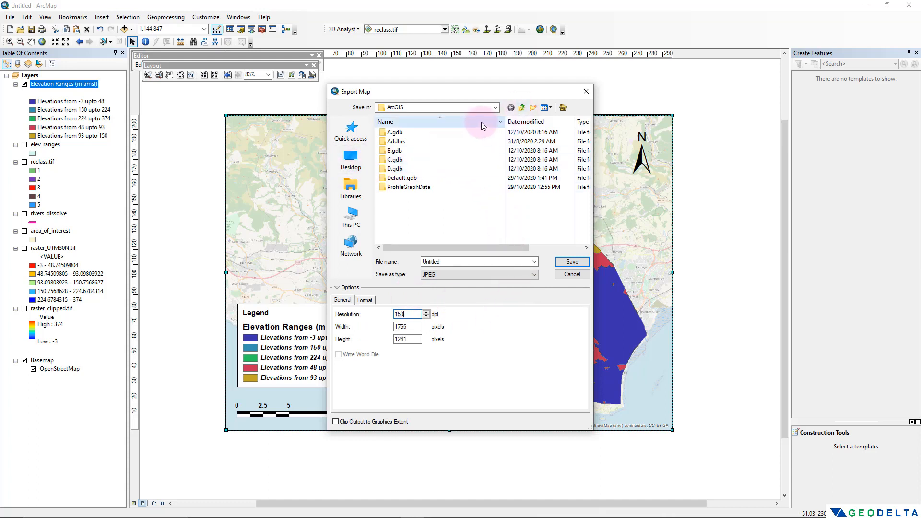
Create a folder named Map inside "9. Beginners Guide to ArcGIS Desktop" and open it as the export location.
left_click(496, 108)
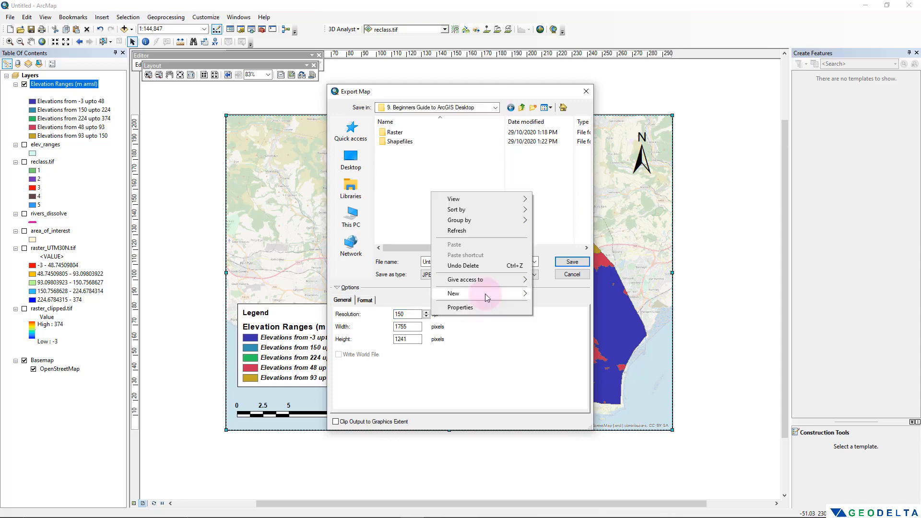
mouse_move(497, 292)
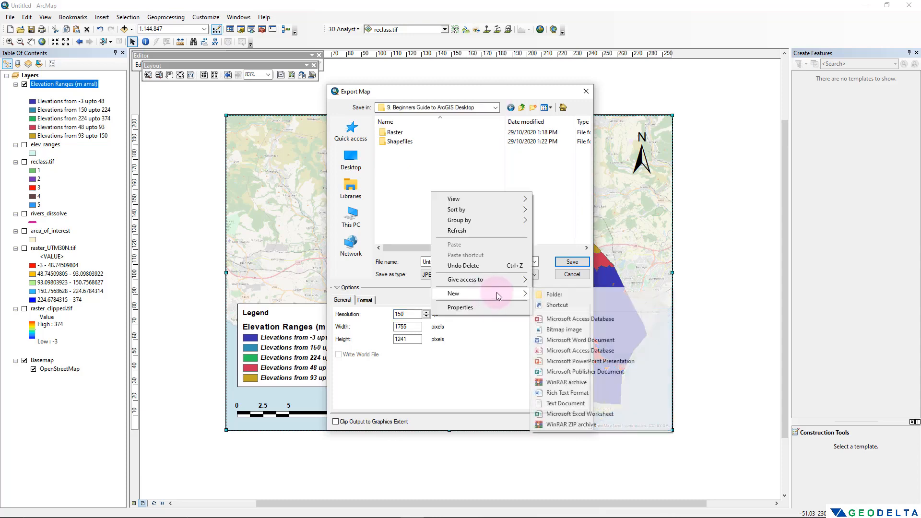
left_click(557, 295)
type("Map")
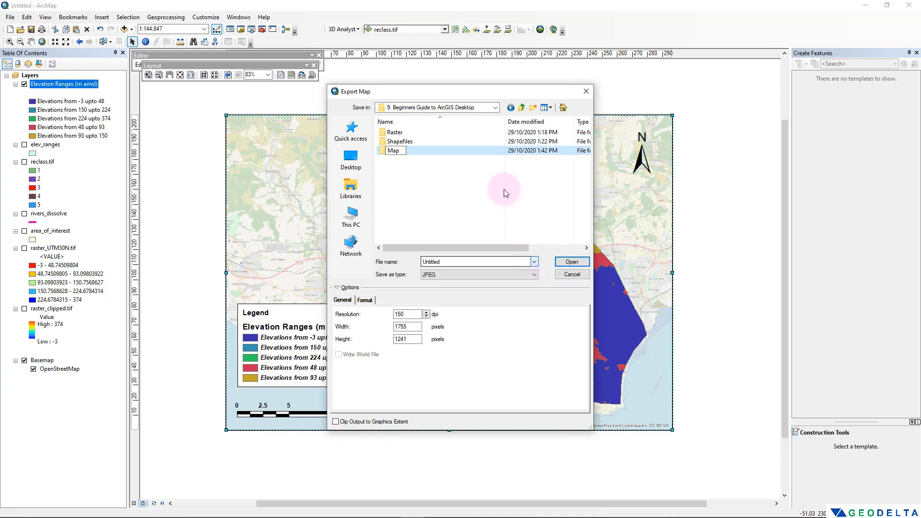
key("Return")
double_click(402, 152)
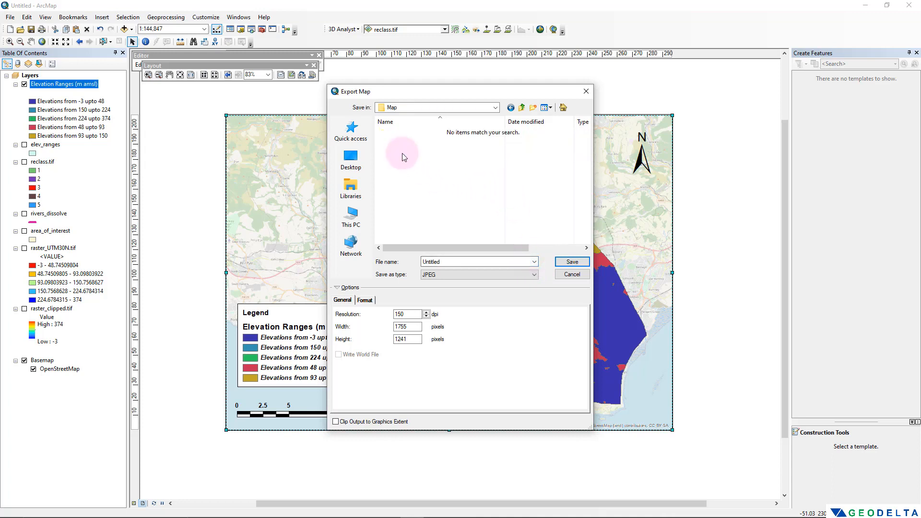
Name the exported map file "Elevation Ranges" and save it.
type("Elevatio")
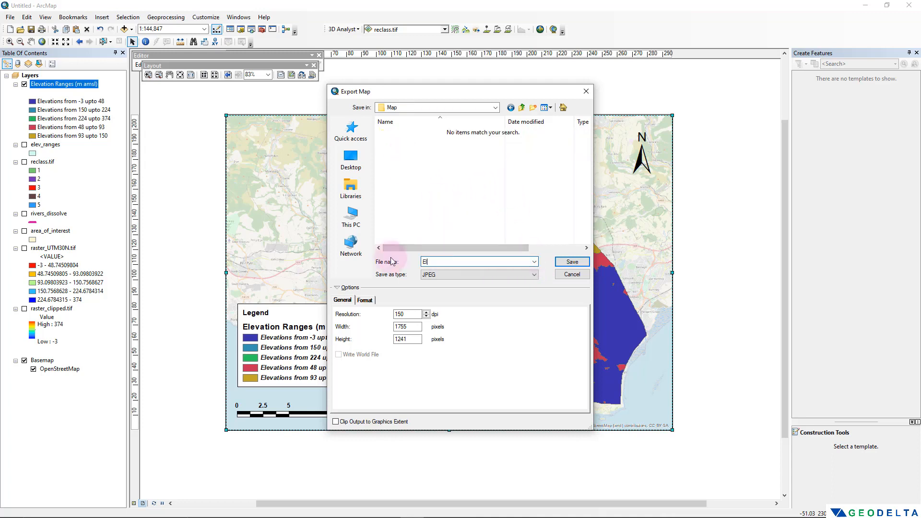
type("n Ranges")
left_click(568, 263)
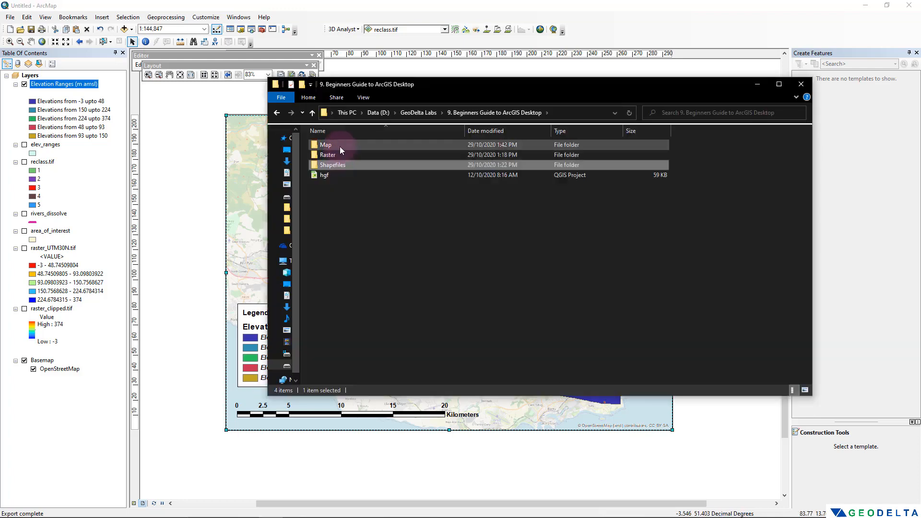
In File Explorer, open the Map folder and view the exported Elevation Ranges image.
double_click(339, 146)
left_click_drag(474, 87, 585, 121)
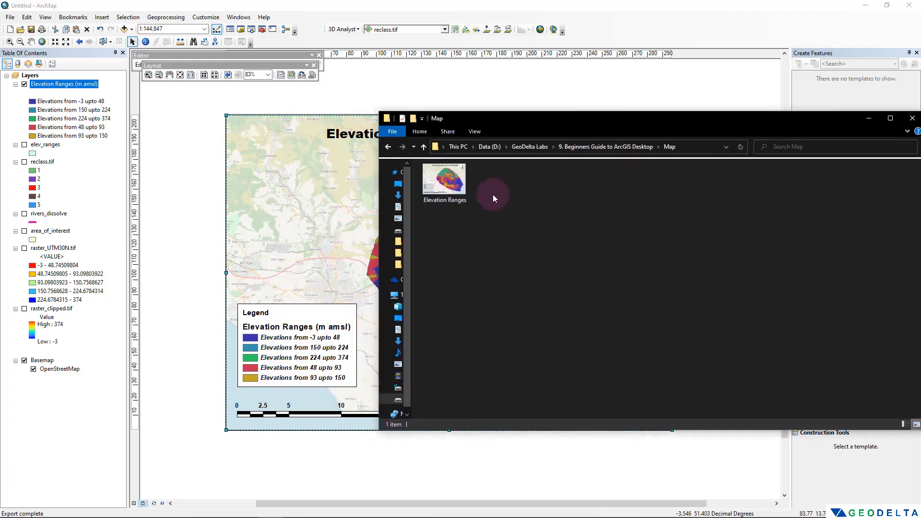
left_click(452, 188)
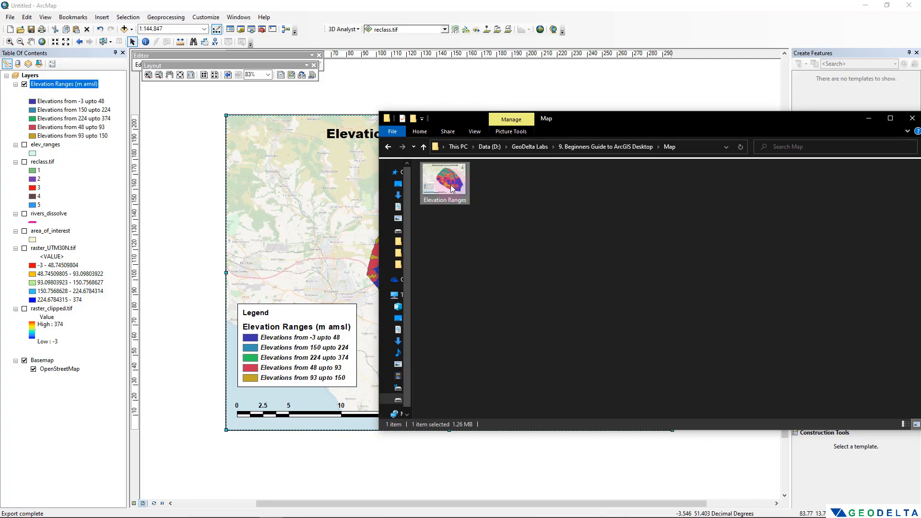
double_click(451, 187)
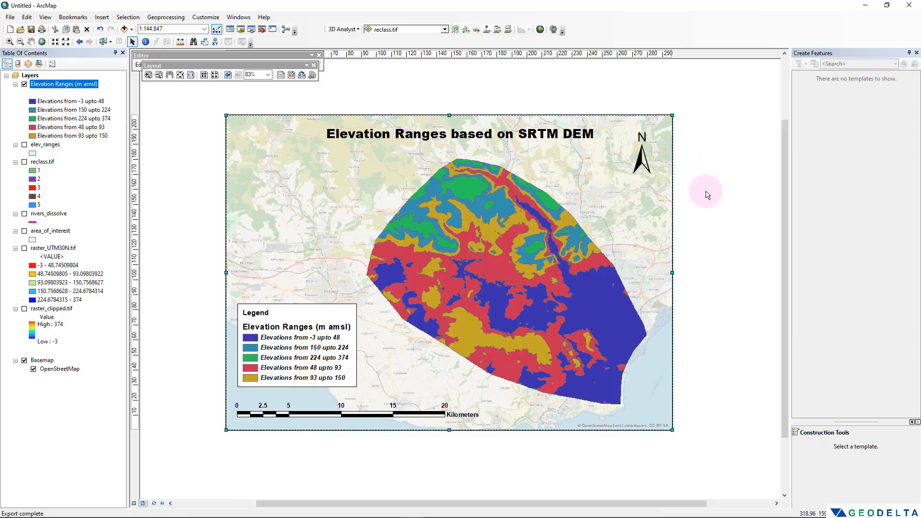
Switch ArcMap from layout view to data view and centre the elevation area in the display.
left_click(135, 503)
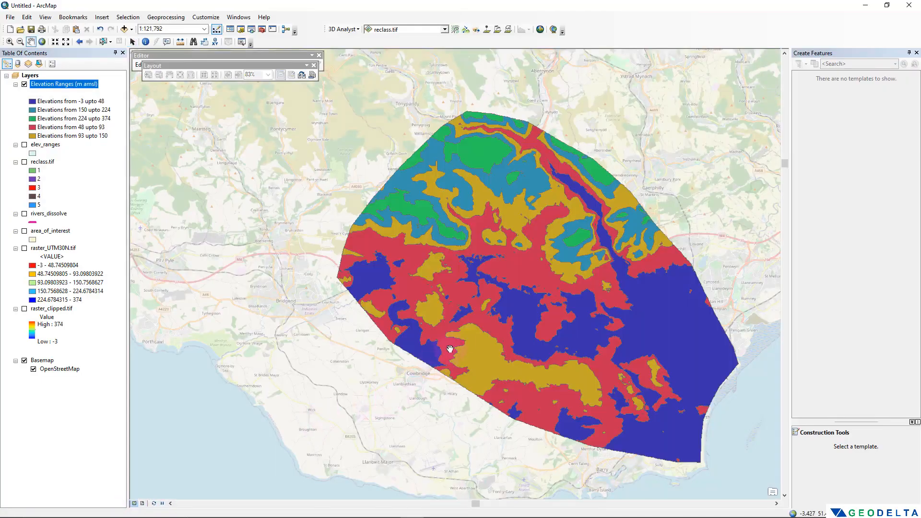
left_click_drag(453, 339, 360, 317)
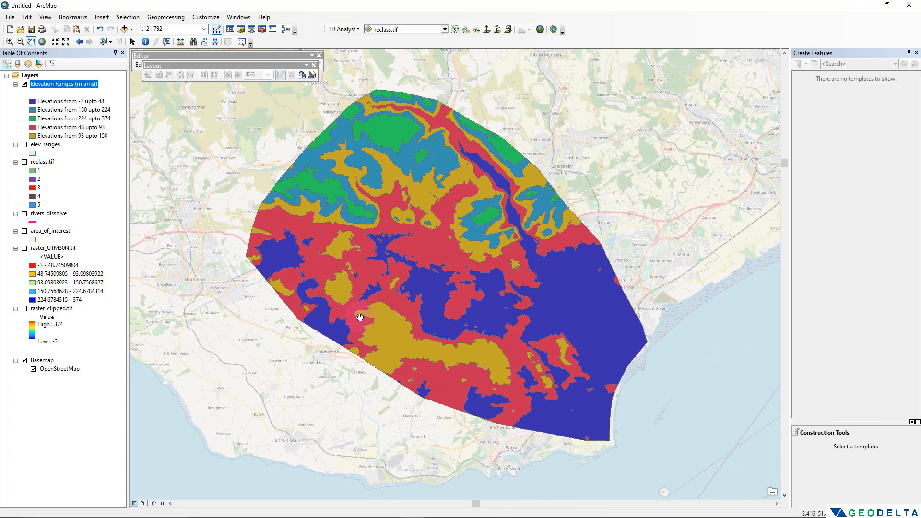